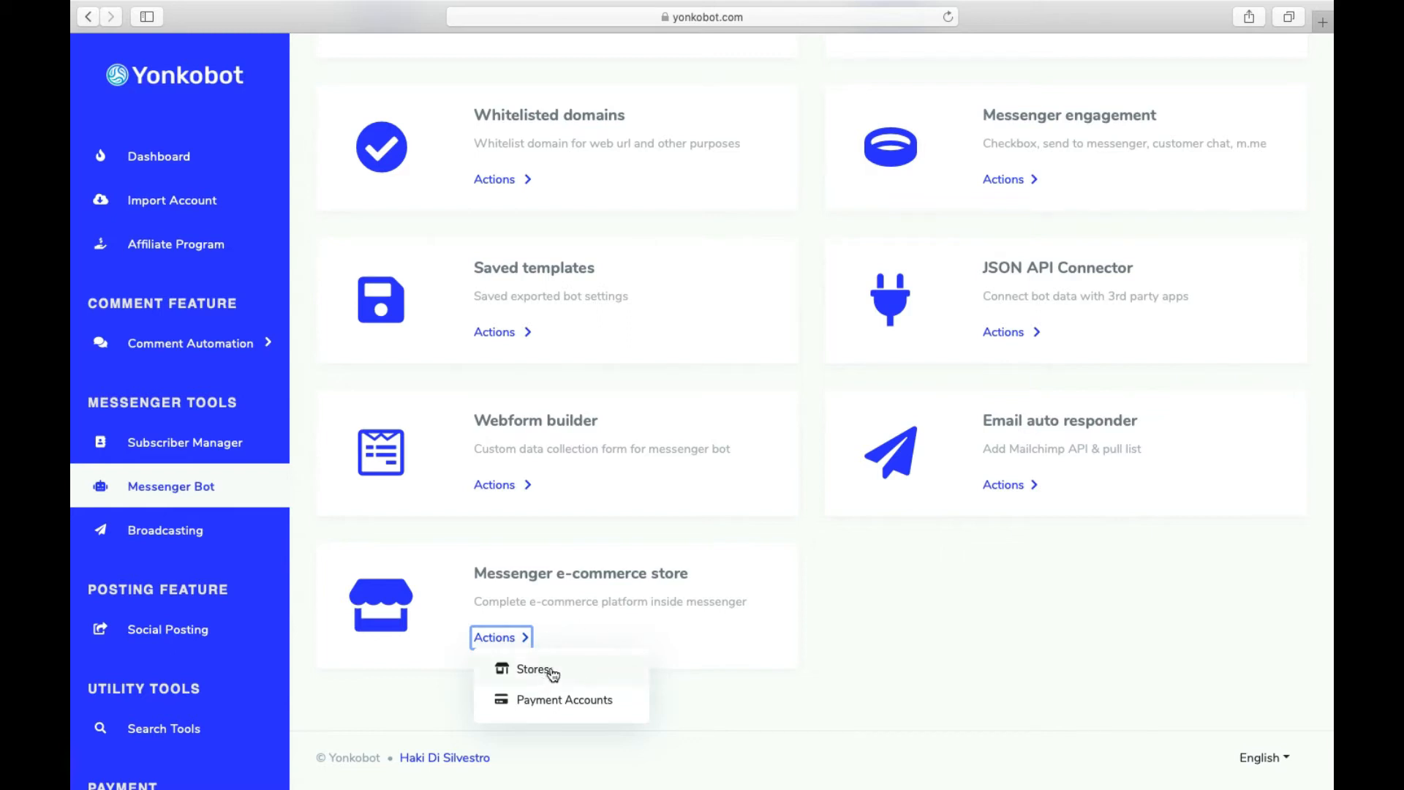
- Open Payment Accounts from the Messenger e-commerce store's Actions menu
{"action": "left_click", "coordinate": [587, 701]}
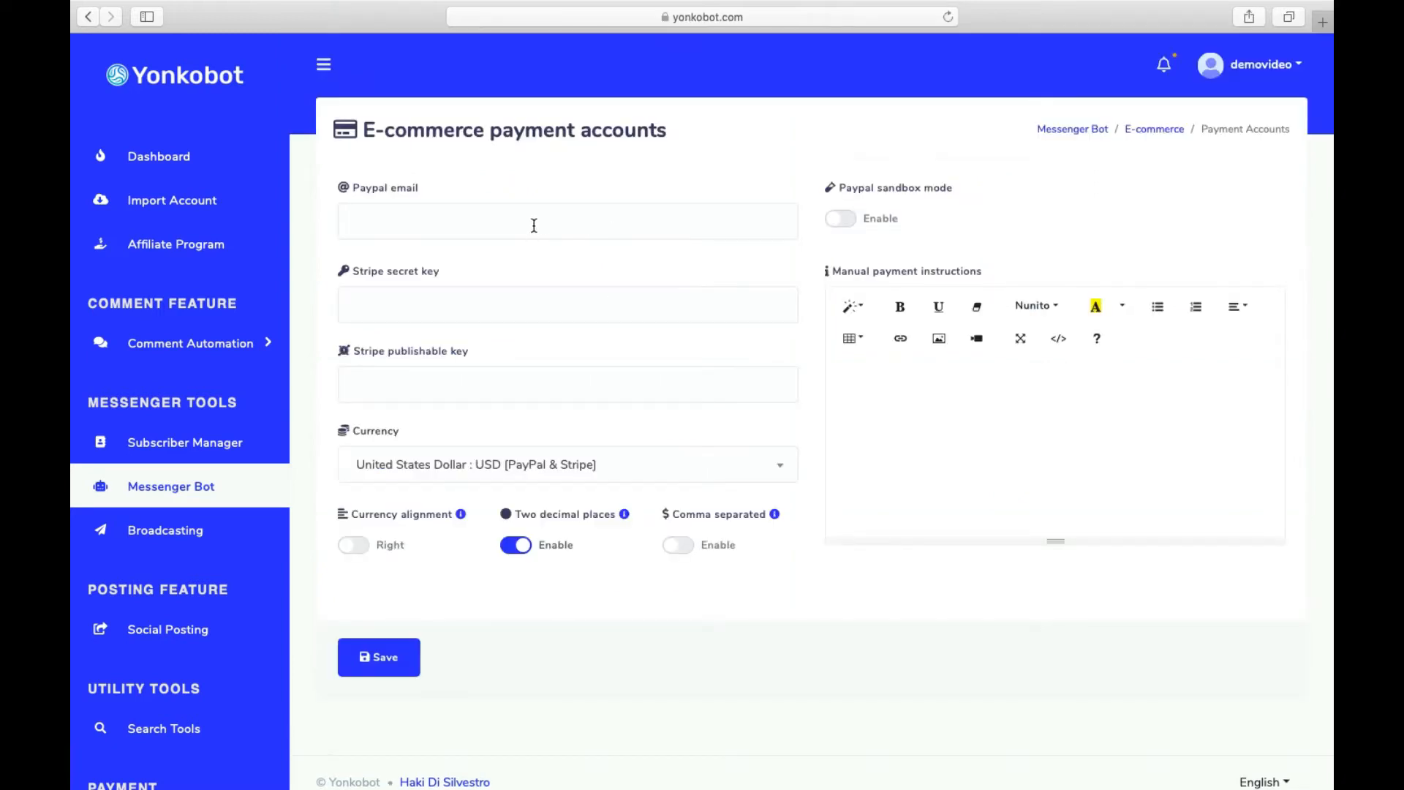
- Leave the PayPal e-mail field empty and PayPal sandbox mode switched off
{"action": "left_click", "coordinate": [533, 223]}
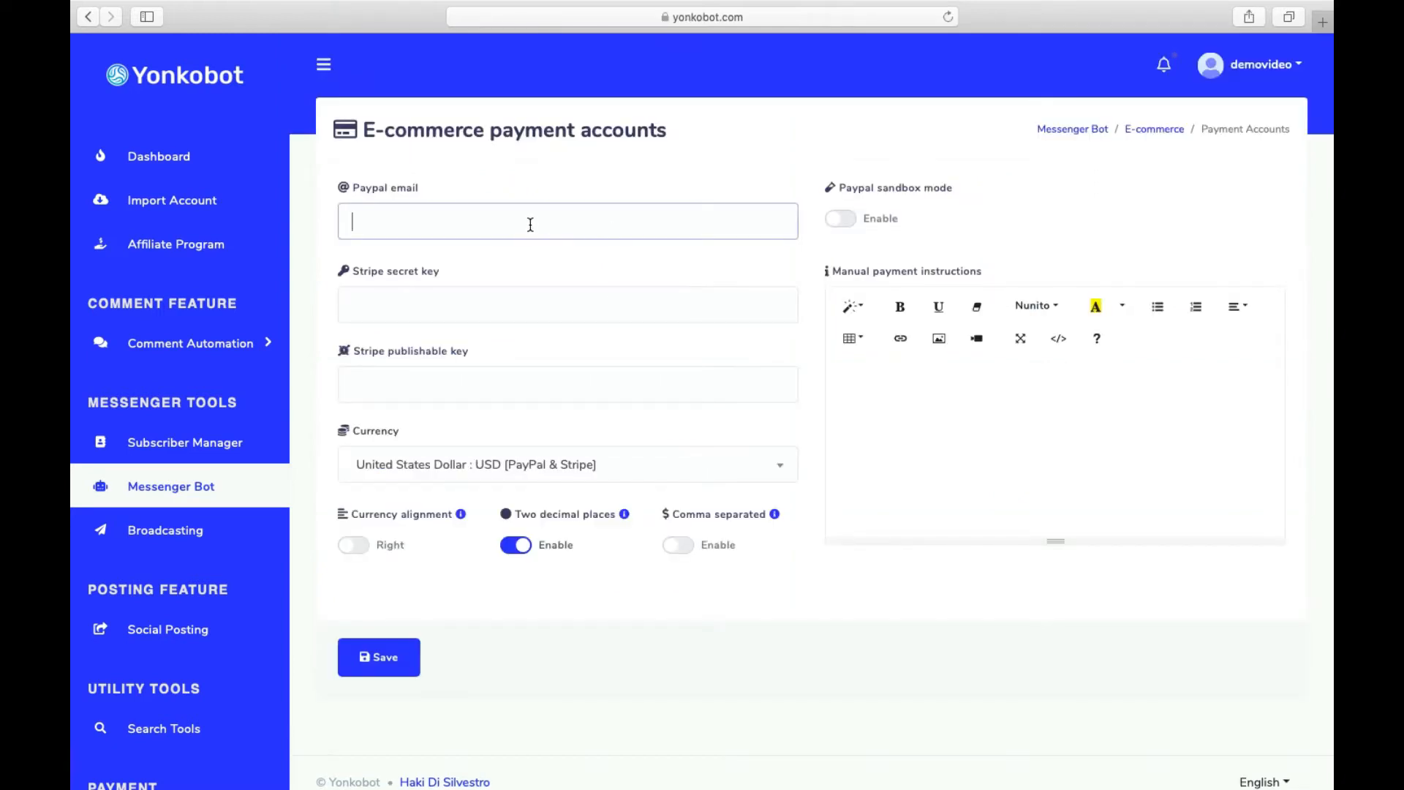
{"action": "left_click", "coordinate": [840, 222]}
{"action": "left_click", "coordinate": [836, 221]}
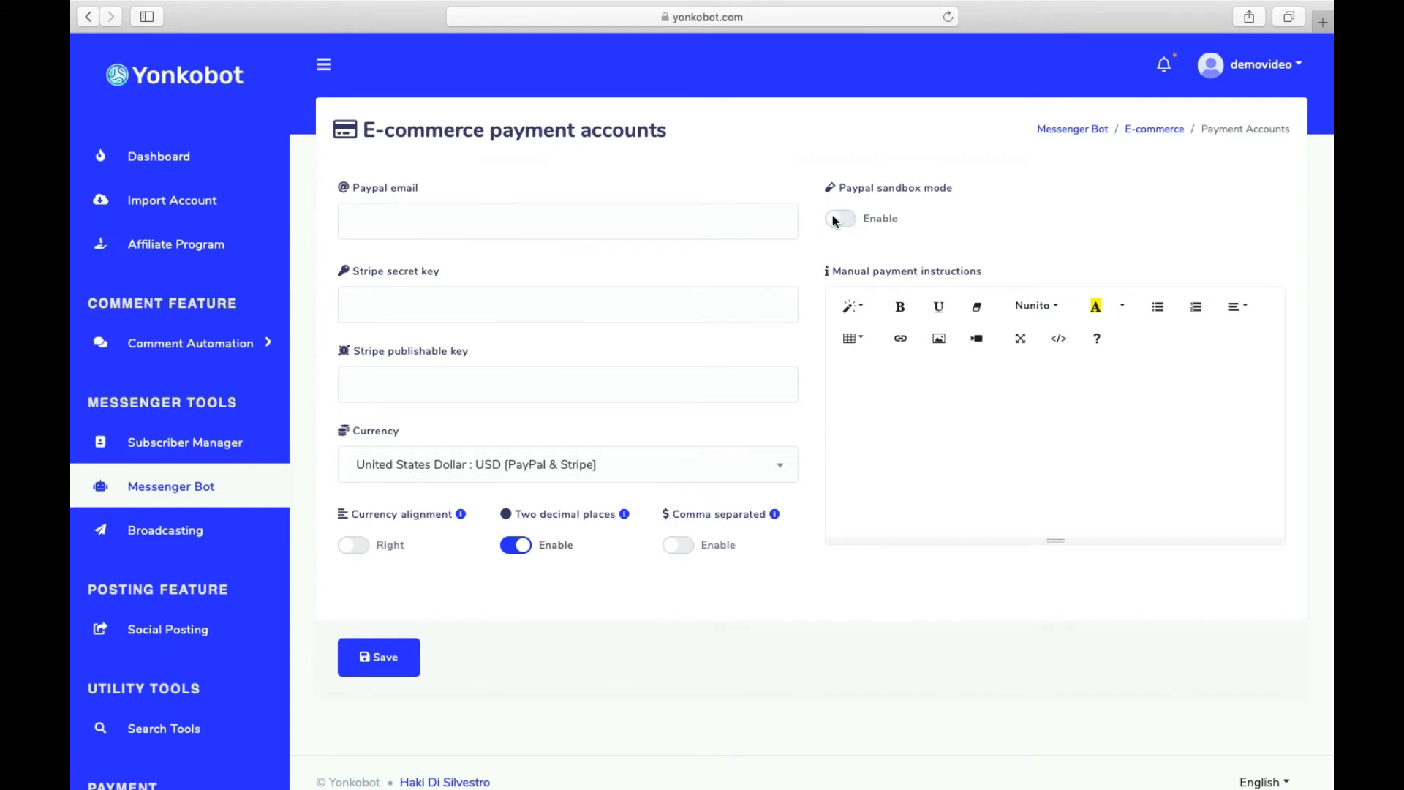
{"action": "left_click_drag", "start_coordinate": [823, 189], "coordinate": [1016, 190]}
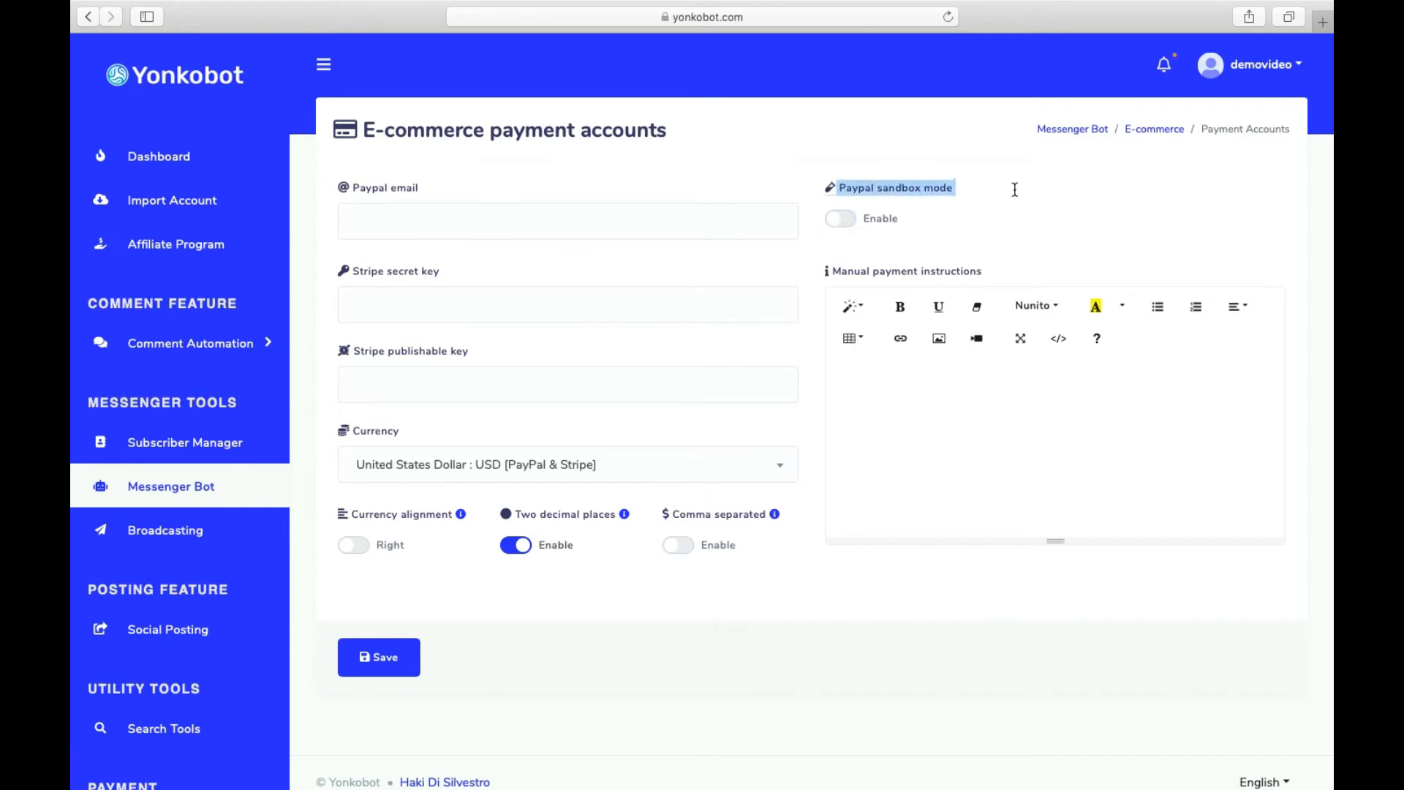
{"action": "left_click", "coordinate": [838, 222]}
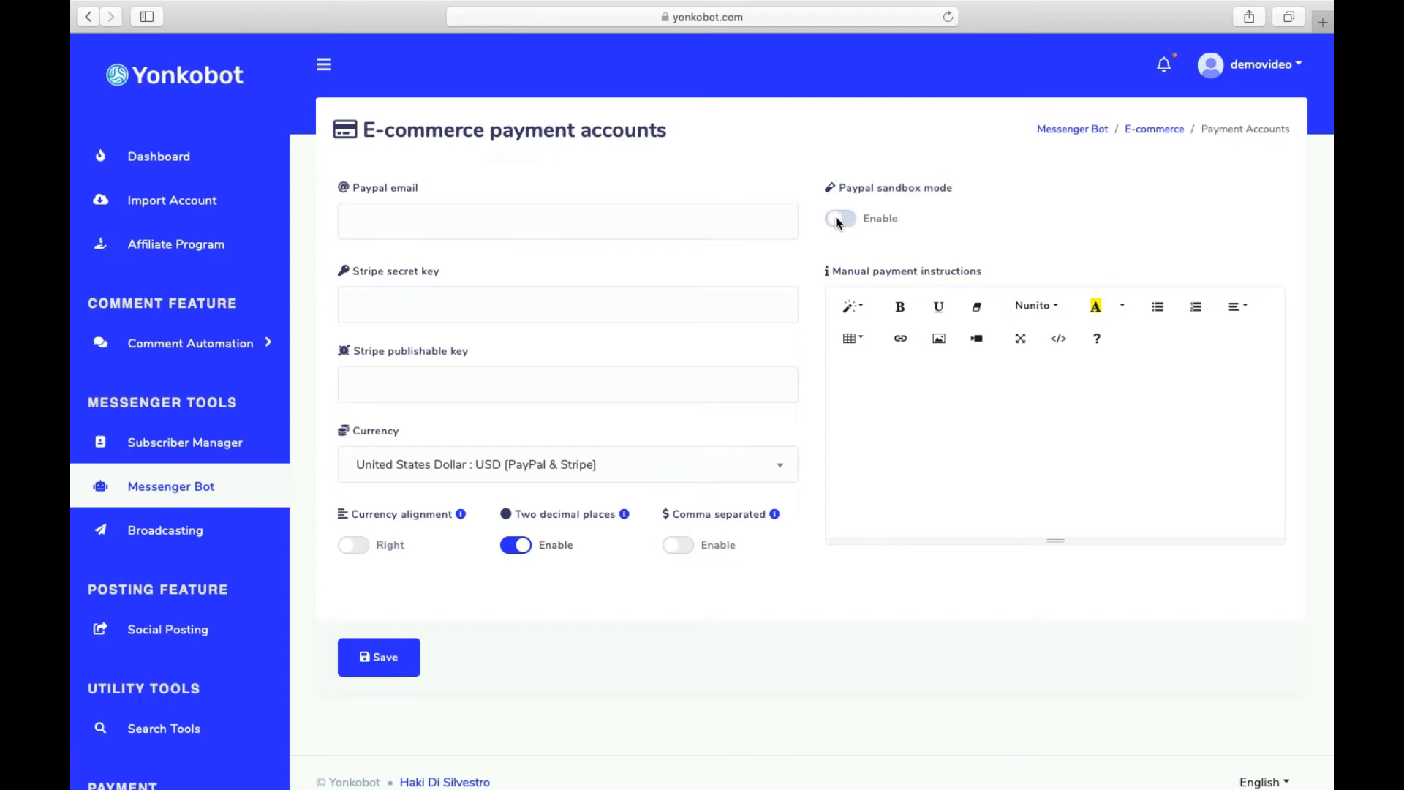
{"action": "left_click", "coordinate": [839, 222]}
- Keep USD as the currency, leave the Stripe keys empty, and save the payment settings
{"action": "left_click", "coordinate": [604, 303]}
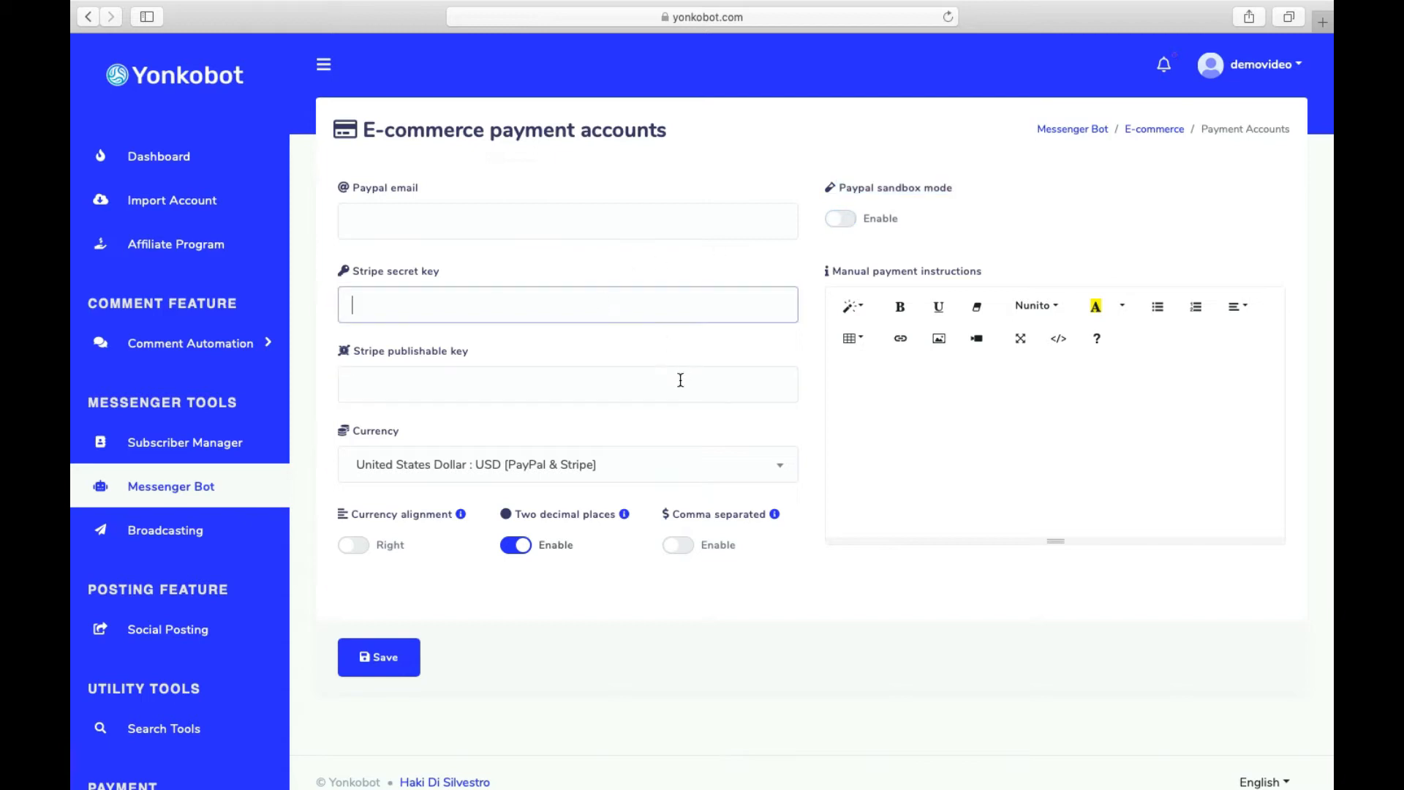
{"action": "left_click", "coordinate": [669, 387]}
{"action": "left_click", "coordinate": [688, 469]}
{"action": "left_click", "coordinate": [906, 457]}
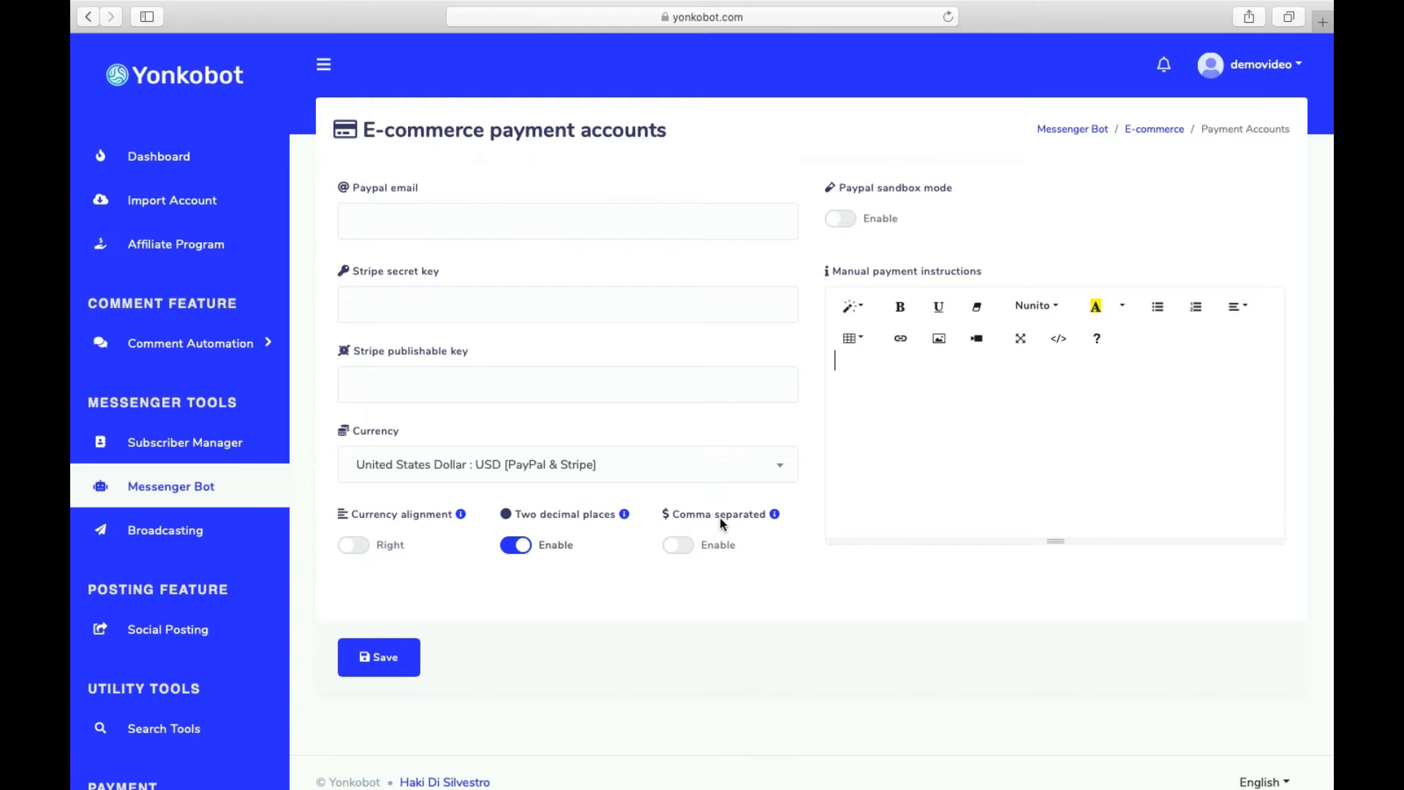
{"action": "left_click", "coordinate": [361, 652]}
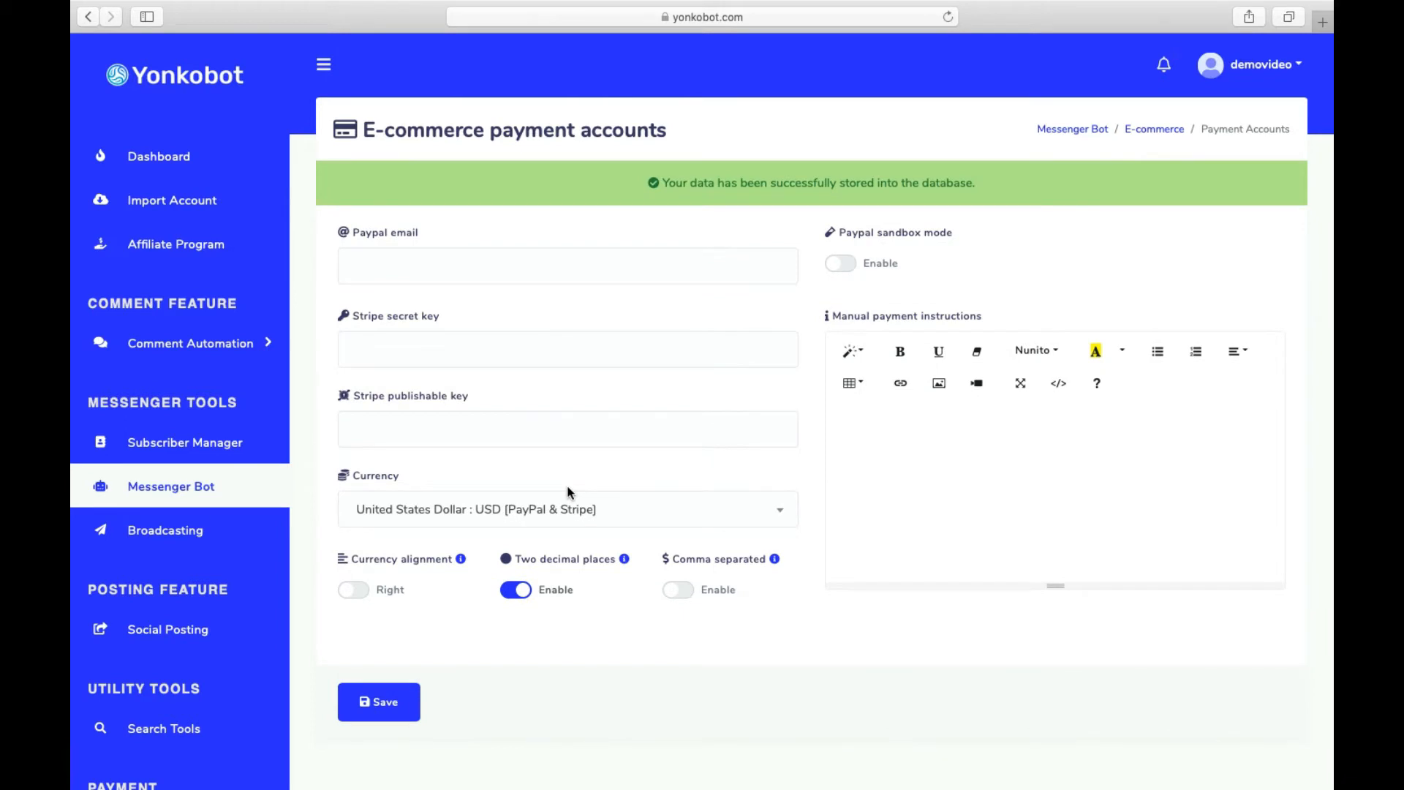
- From the E-commerce overview, start a new store for the Demo Yonkobot page
{"action": "left_click", "coordinate": [1154, 129]}
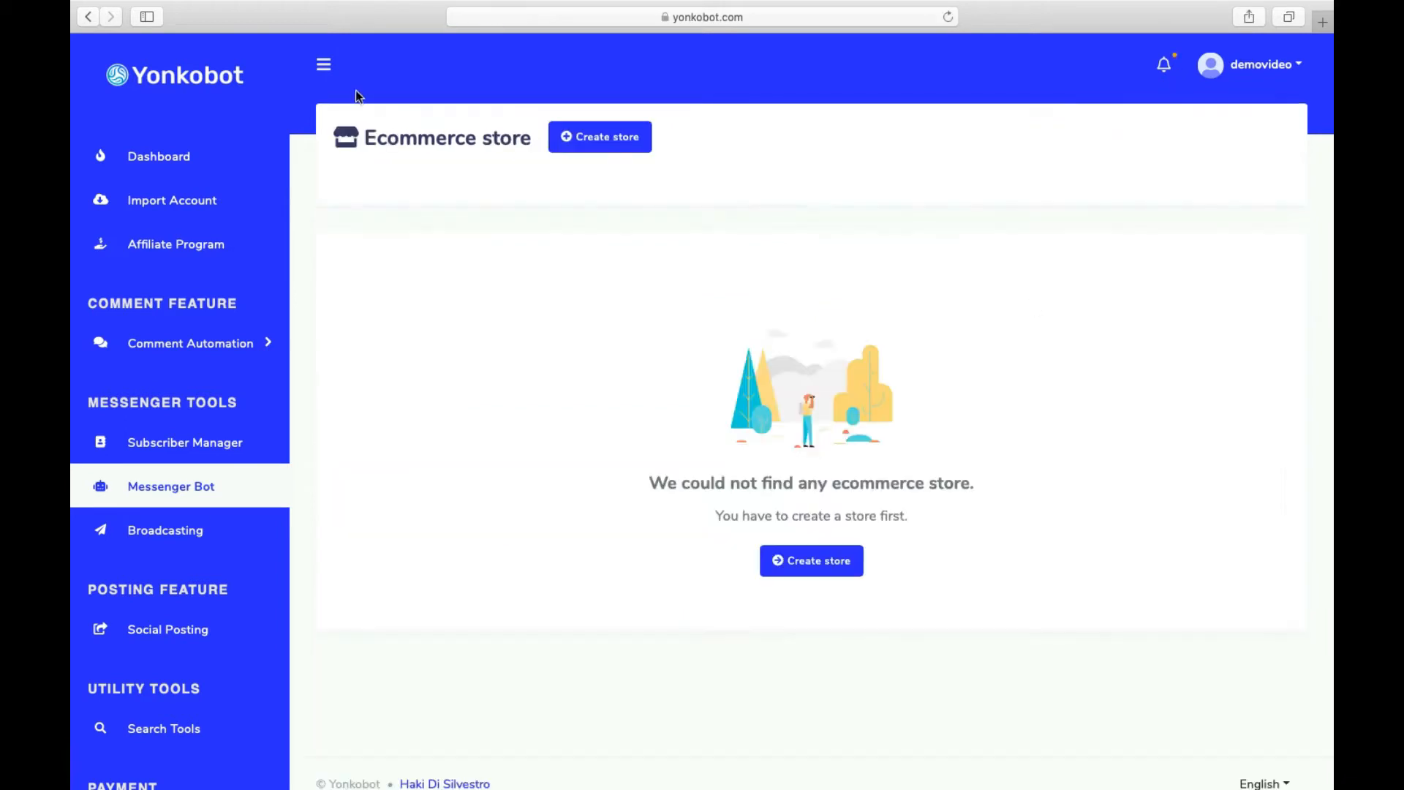
{"action": "left_click", "coordinate": [315, 72]}
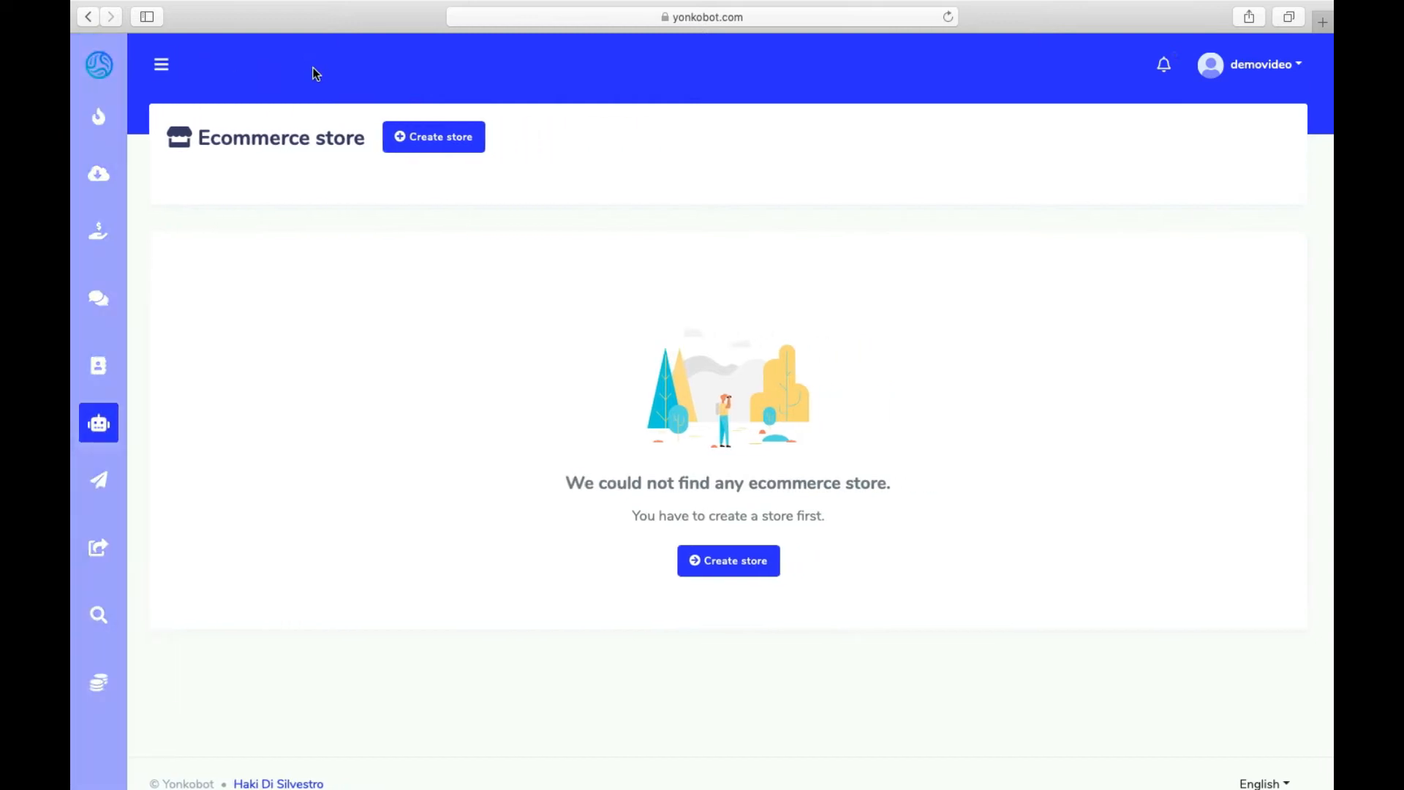
{"action": "left_click", "coordinate": [722, 564]}
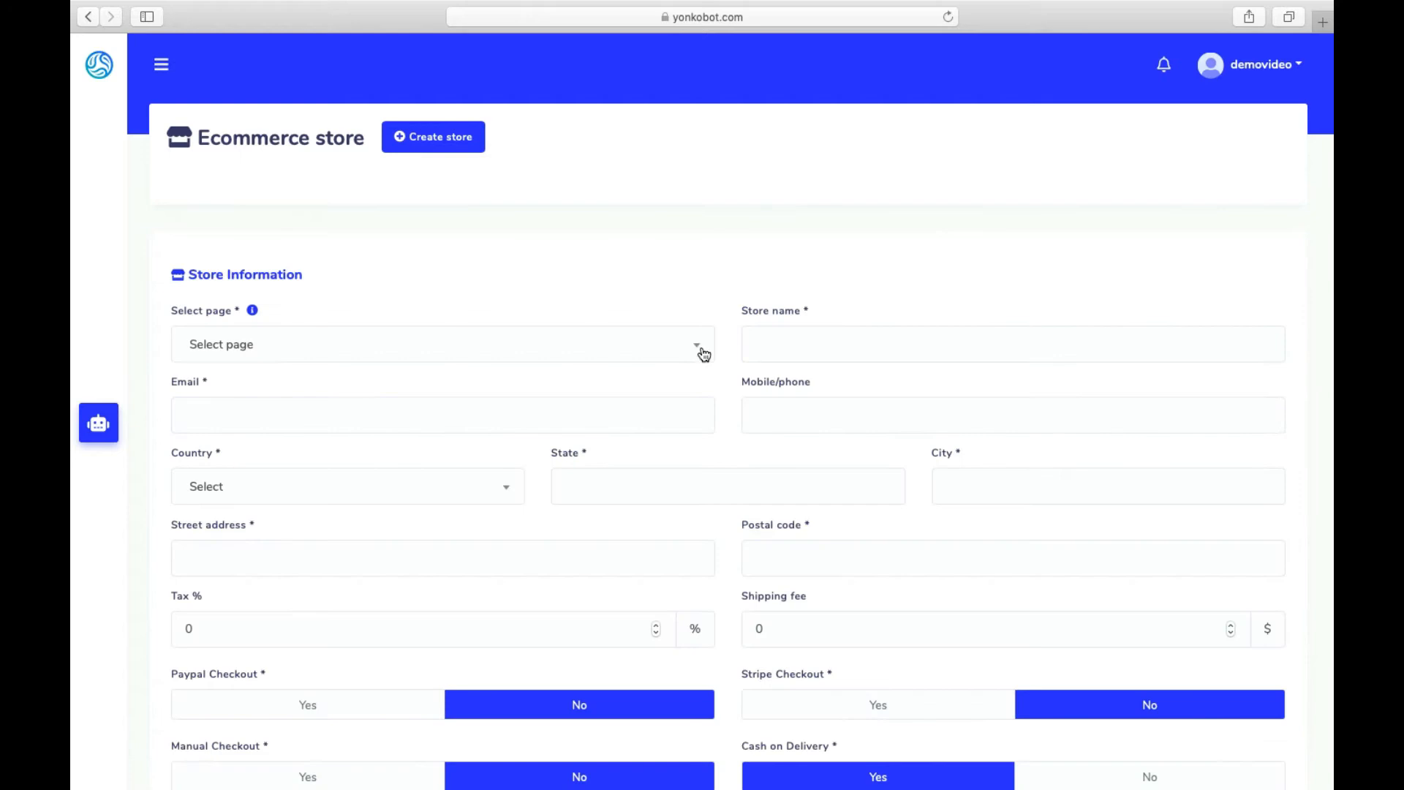
{"action": "left_click", "coordinate": [704, 352]}
{"action": "left_click", "coordinate": [418, 445]}
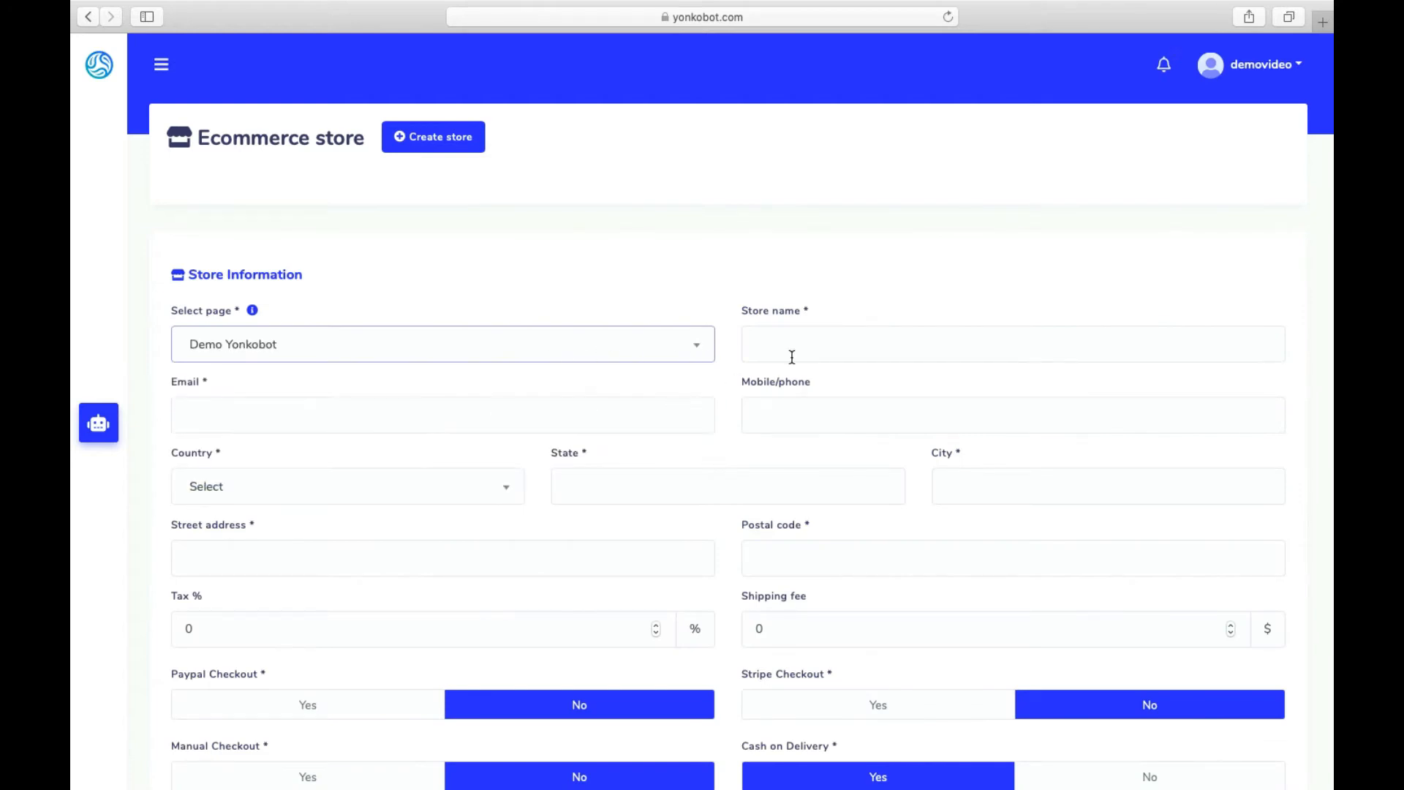
- Name the store 'Demo Yonkobot' and enter the store's contact e-mail address
{"action": "left_click", "coordinate": [824, 341]}
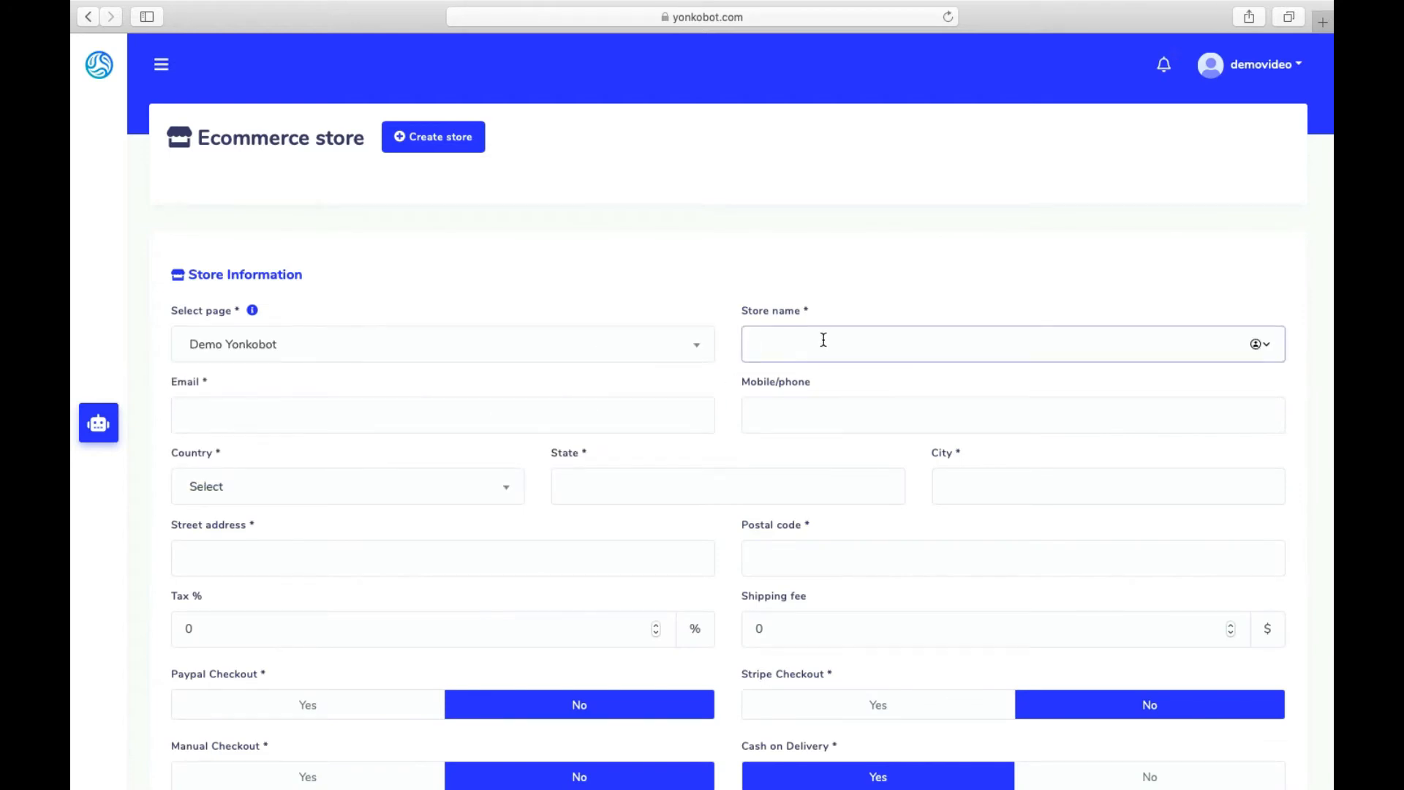
{"action": "type", "text": "Demo Yonkobot"}
{"action": "left_click", "coordinate": [477, 412]}
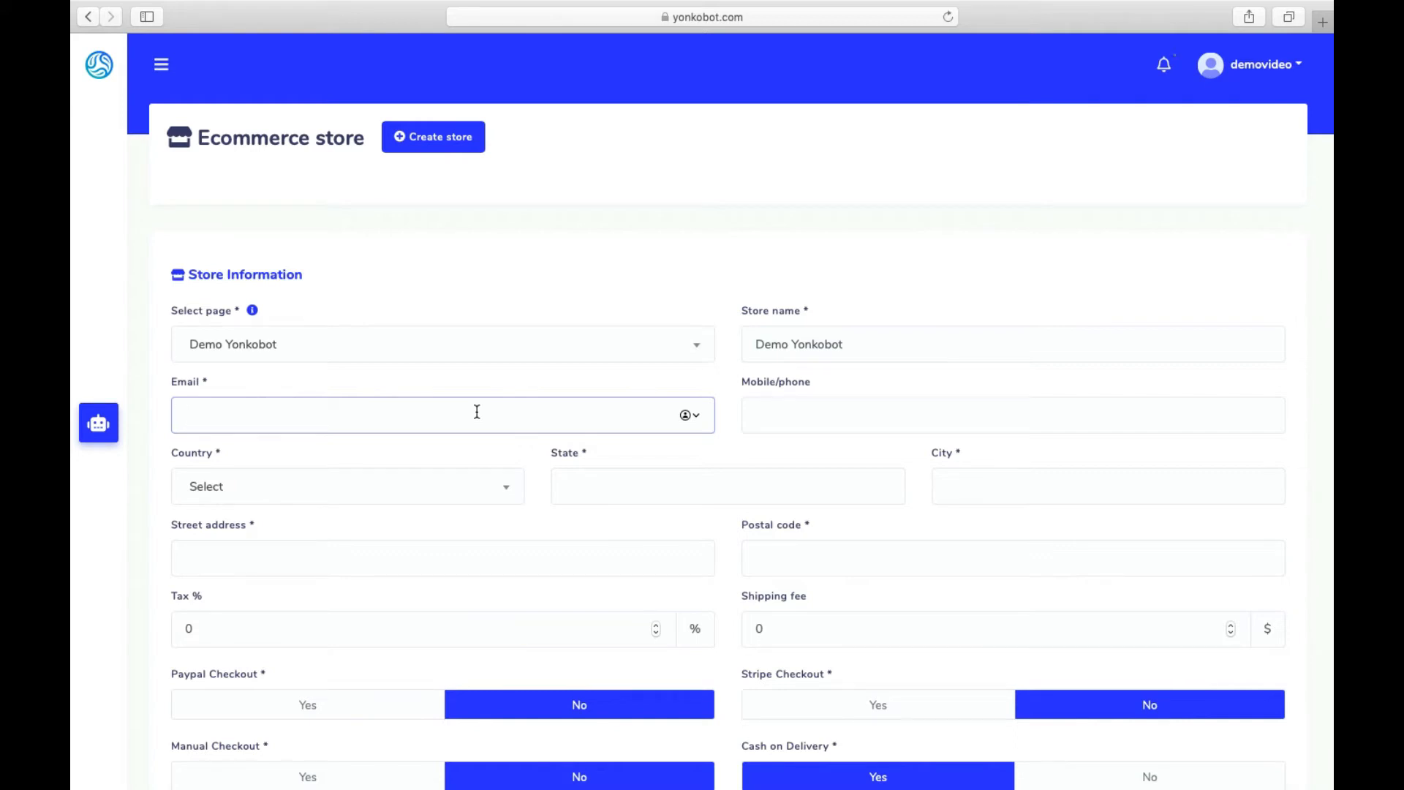
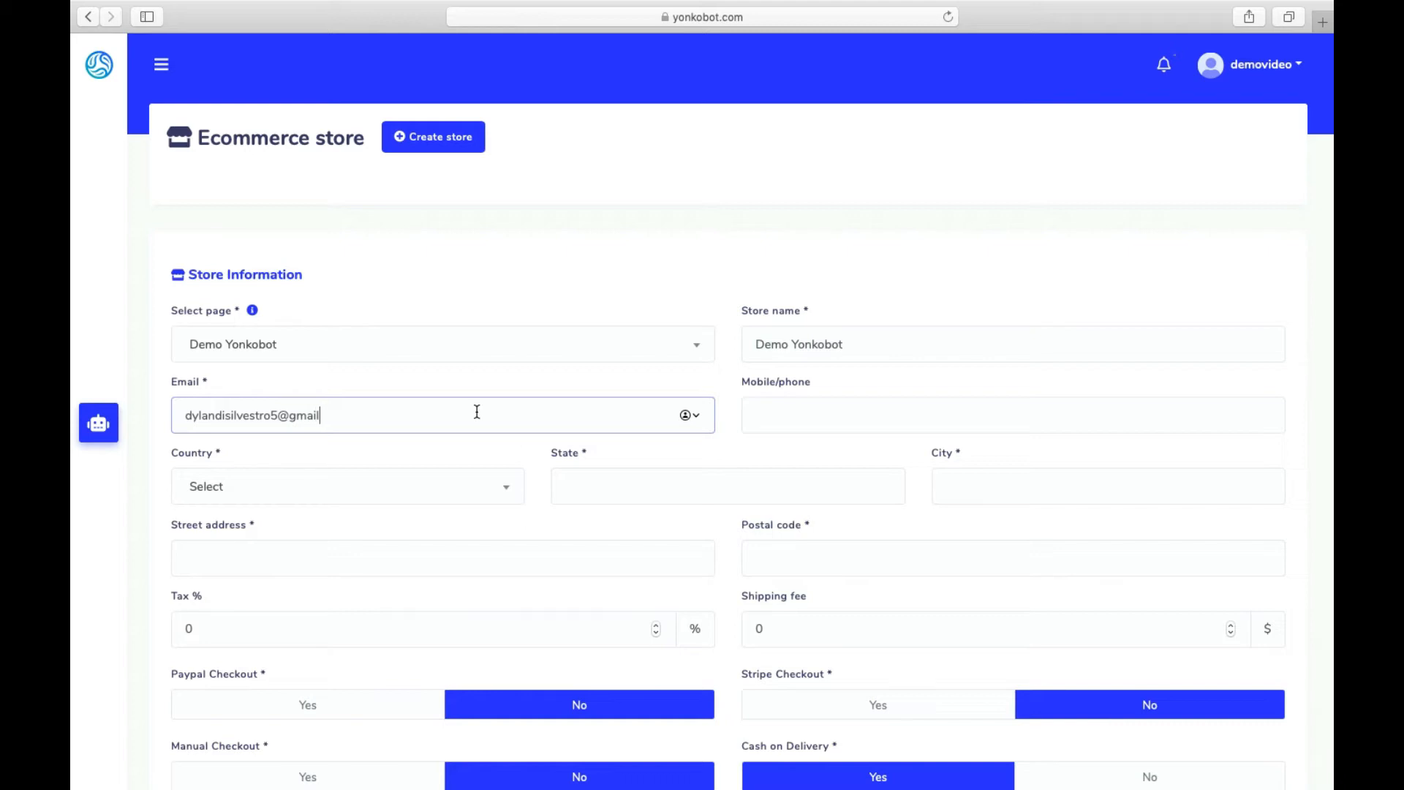
{"action": "left_click", "coordinate": [874, 414]}
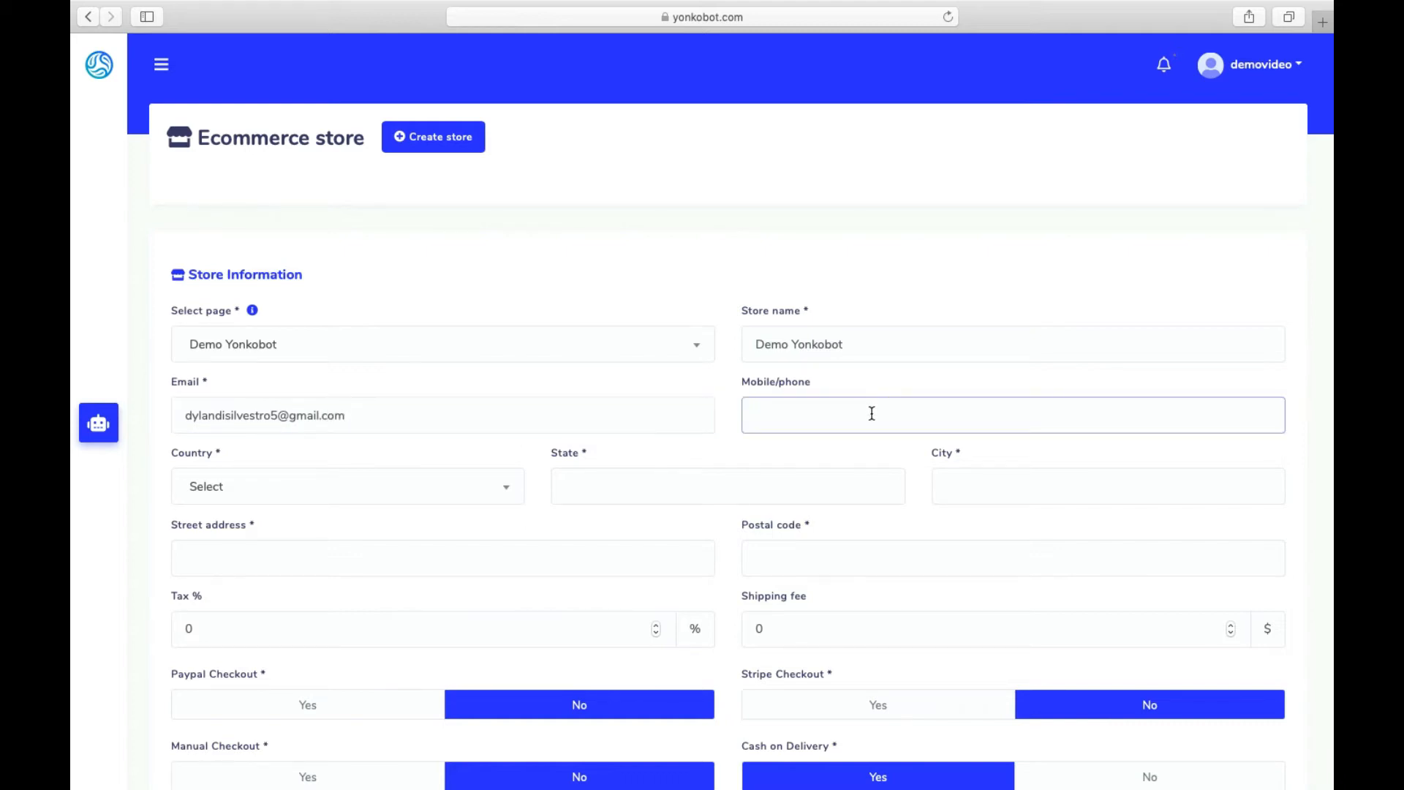
- Choose SWITZERLAND as the store's country, leaving state, city and address empty
{"action": "scroll", "coordinate": [870, 408], "scroll_direction": "down", "scroll_amount": 2}
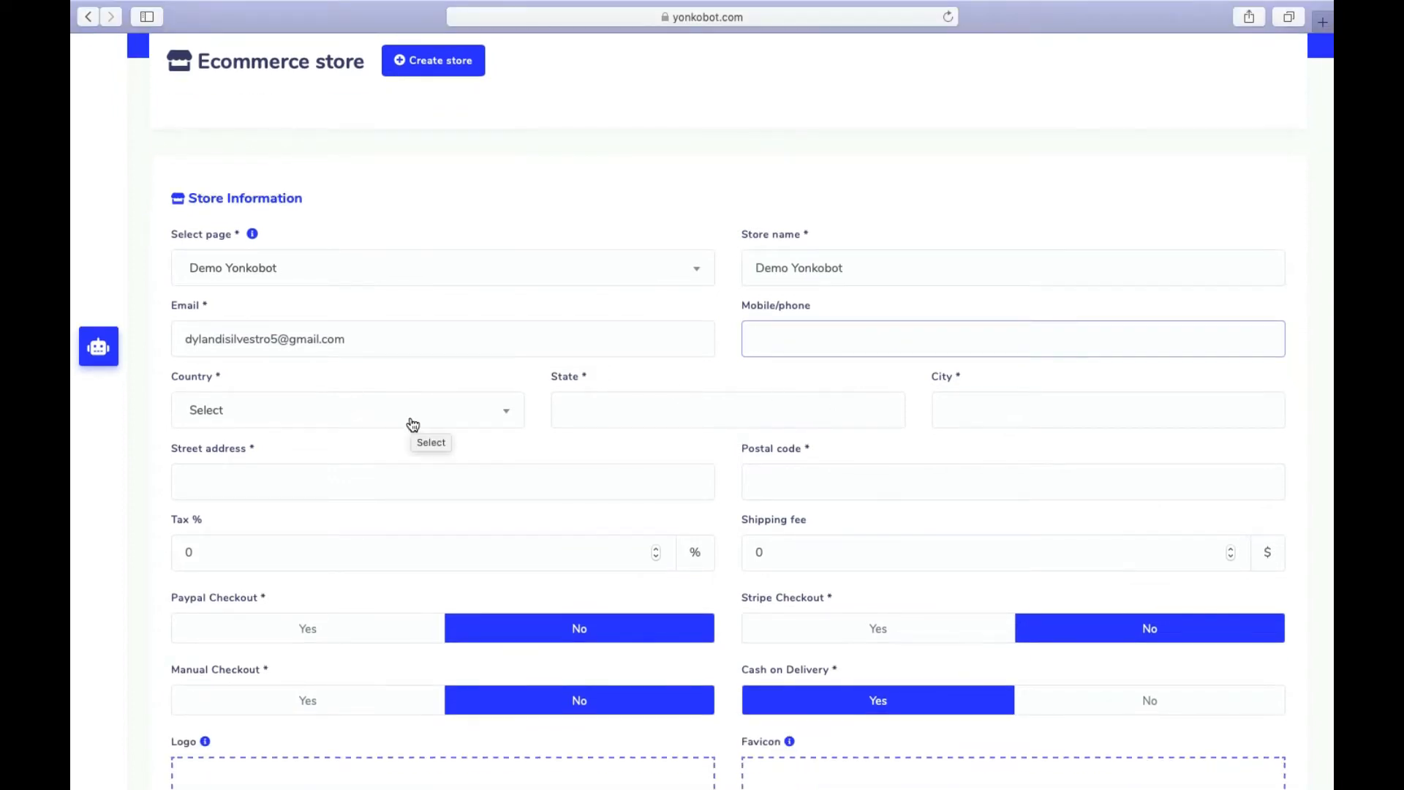
{"action": "left_click", "coordinate": [416, 417]}
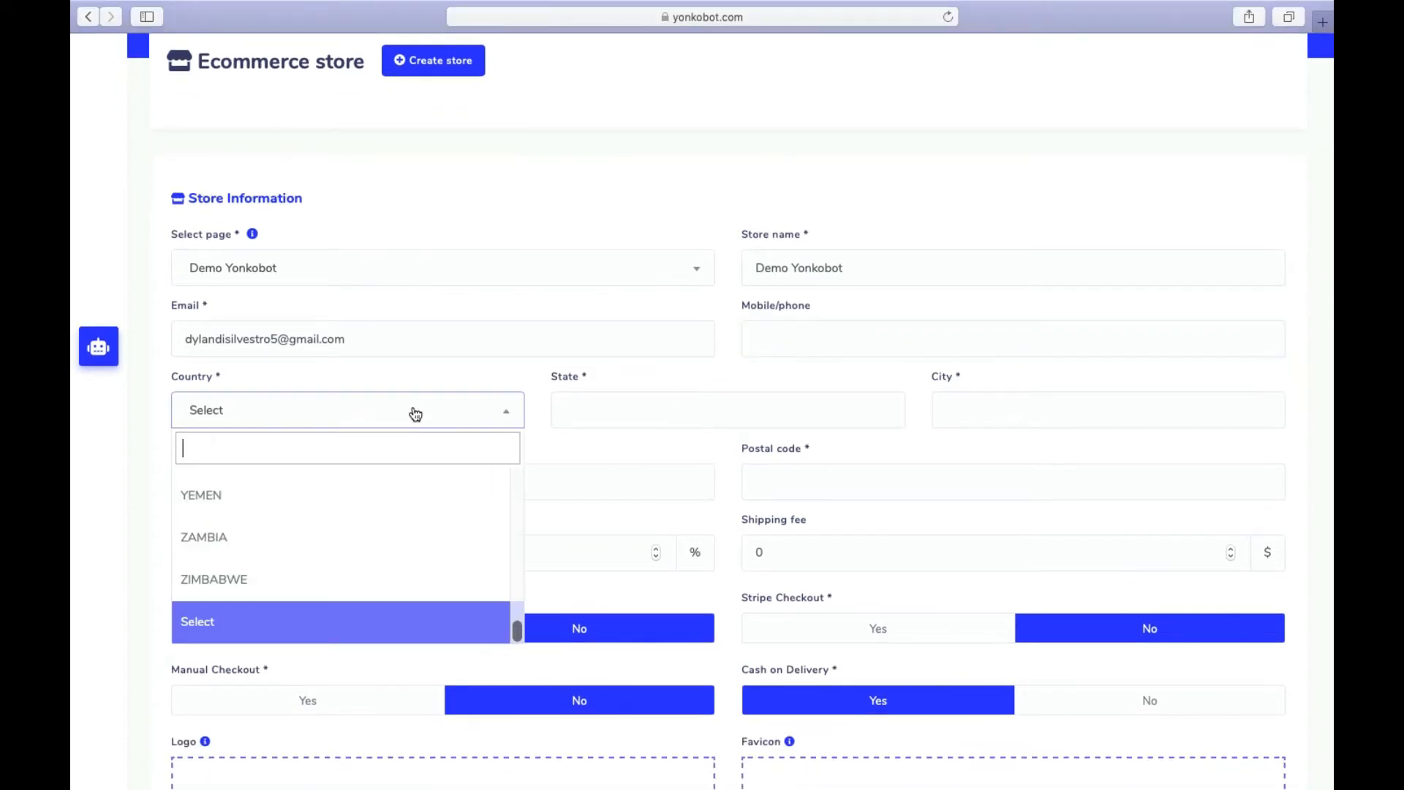
{"action": "type", "text": "Swi"}
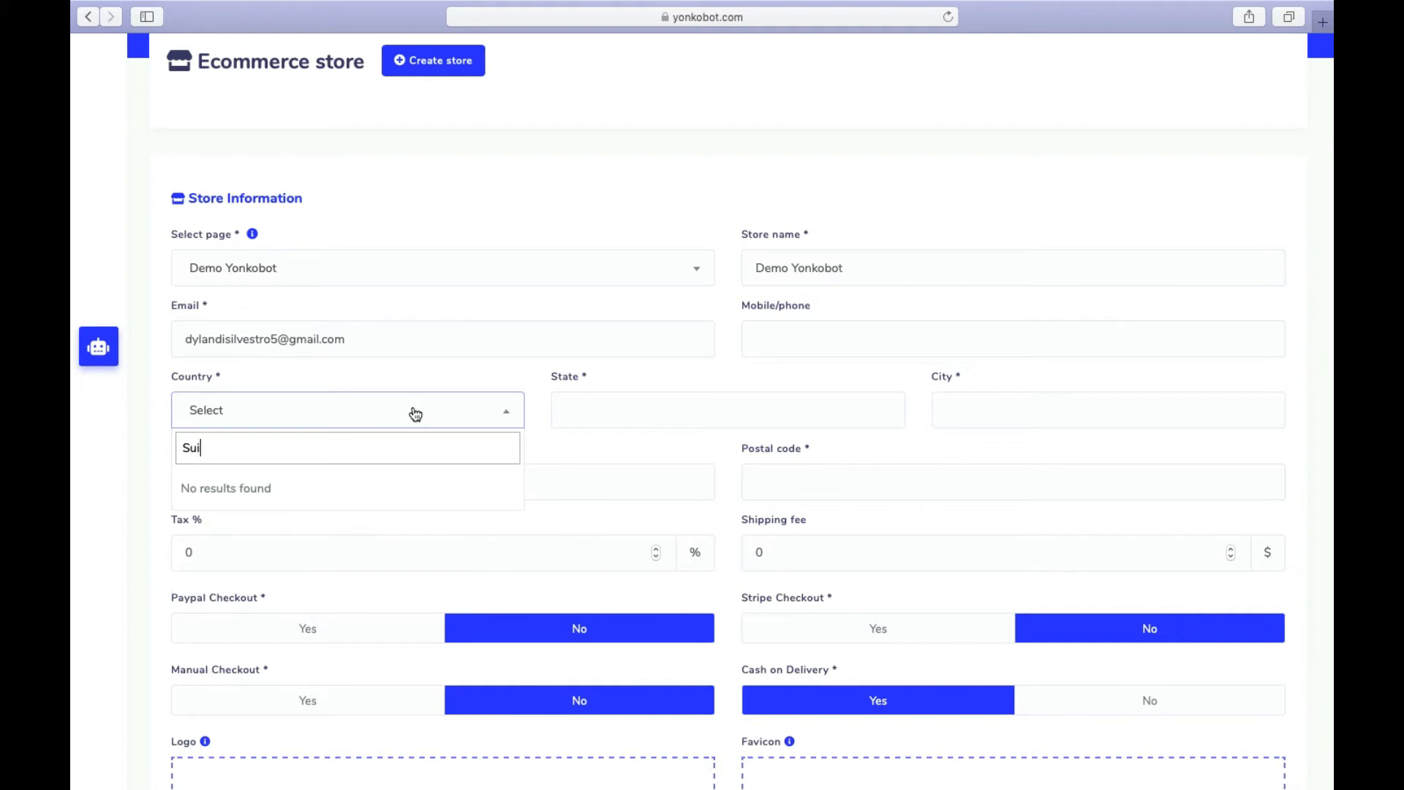
{"action": "key", "text": "Return"}
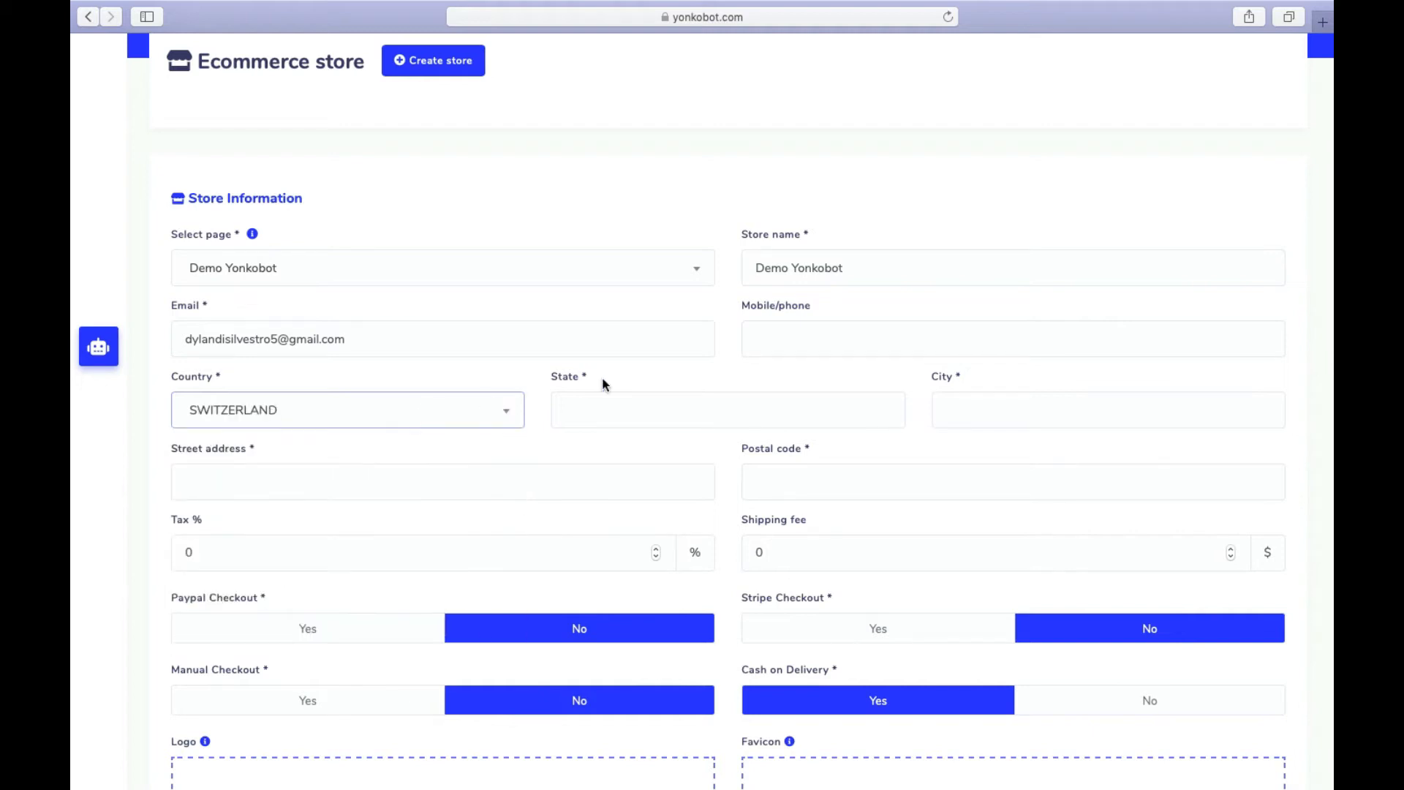
{"action": "left_click", "coordinate": [663, 393]}
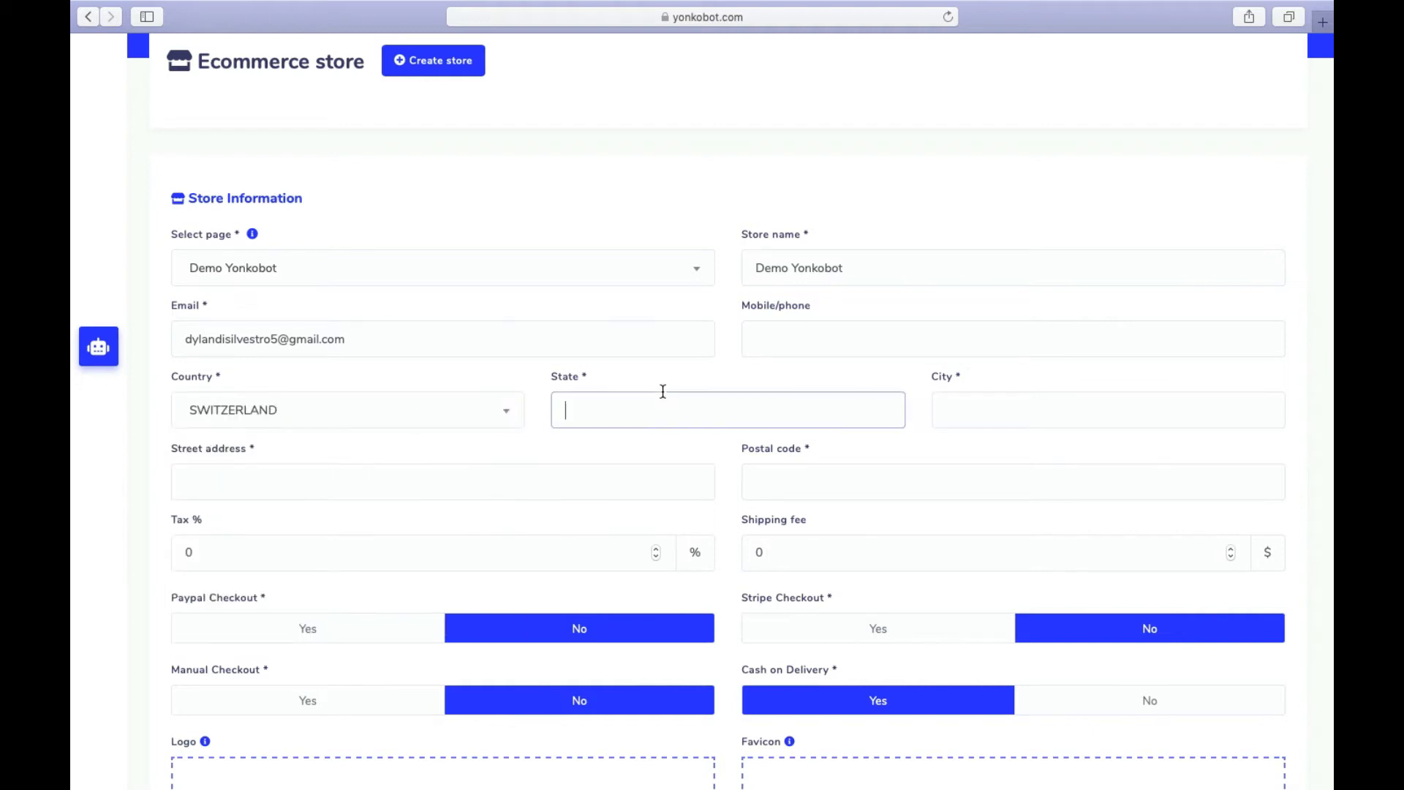
{"action": "left_click", "coordinate": [1046, 400]}
{"action": "left_click", "coordinate": [706, 476]}
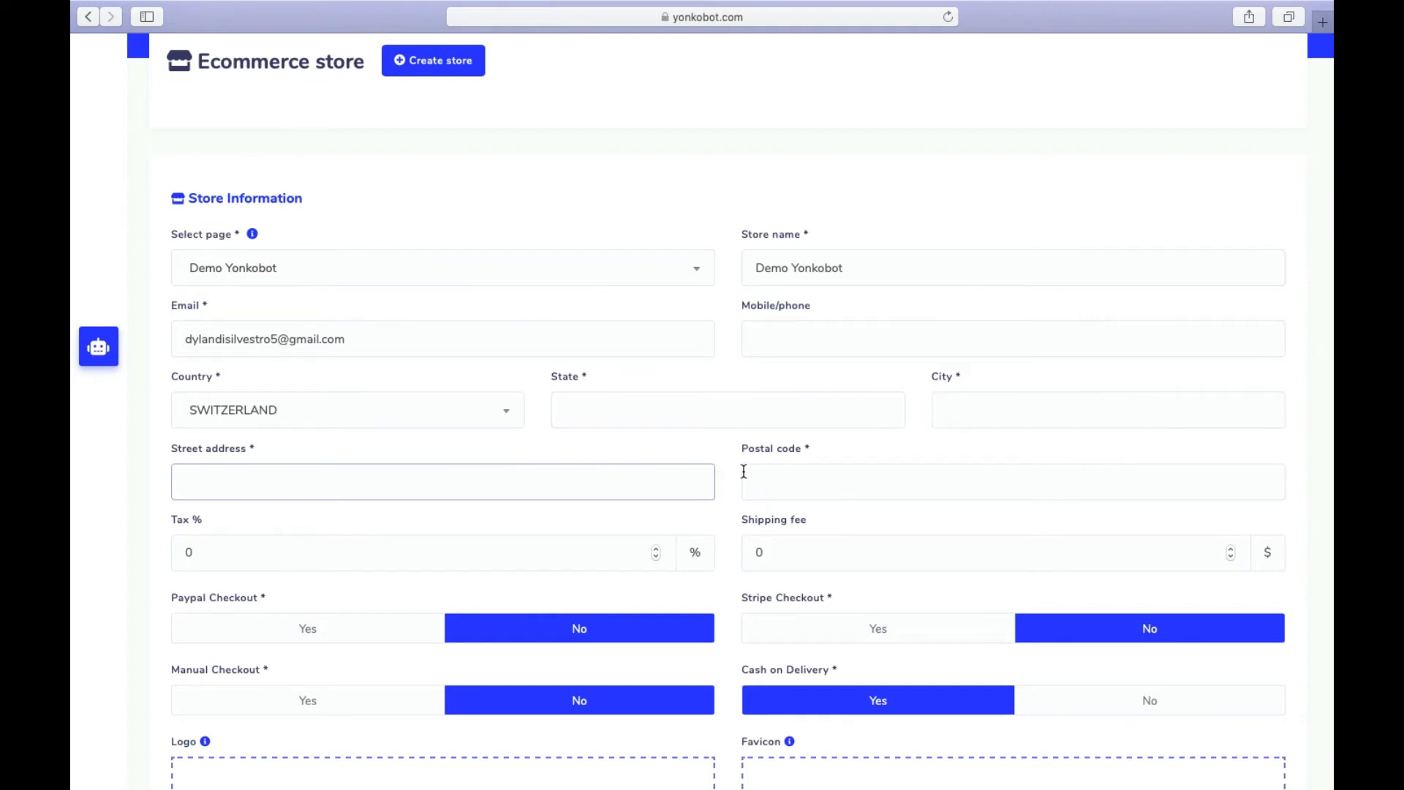
- Keep the tax percentage at 0 and return the shipping fee to 0
{"action": "scroll", "coordinate": [637, 439], "scroll_direction": "down", "scroll_amount": 3}
{"action": "left_click", "coordinate": [323, 454]}
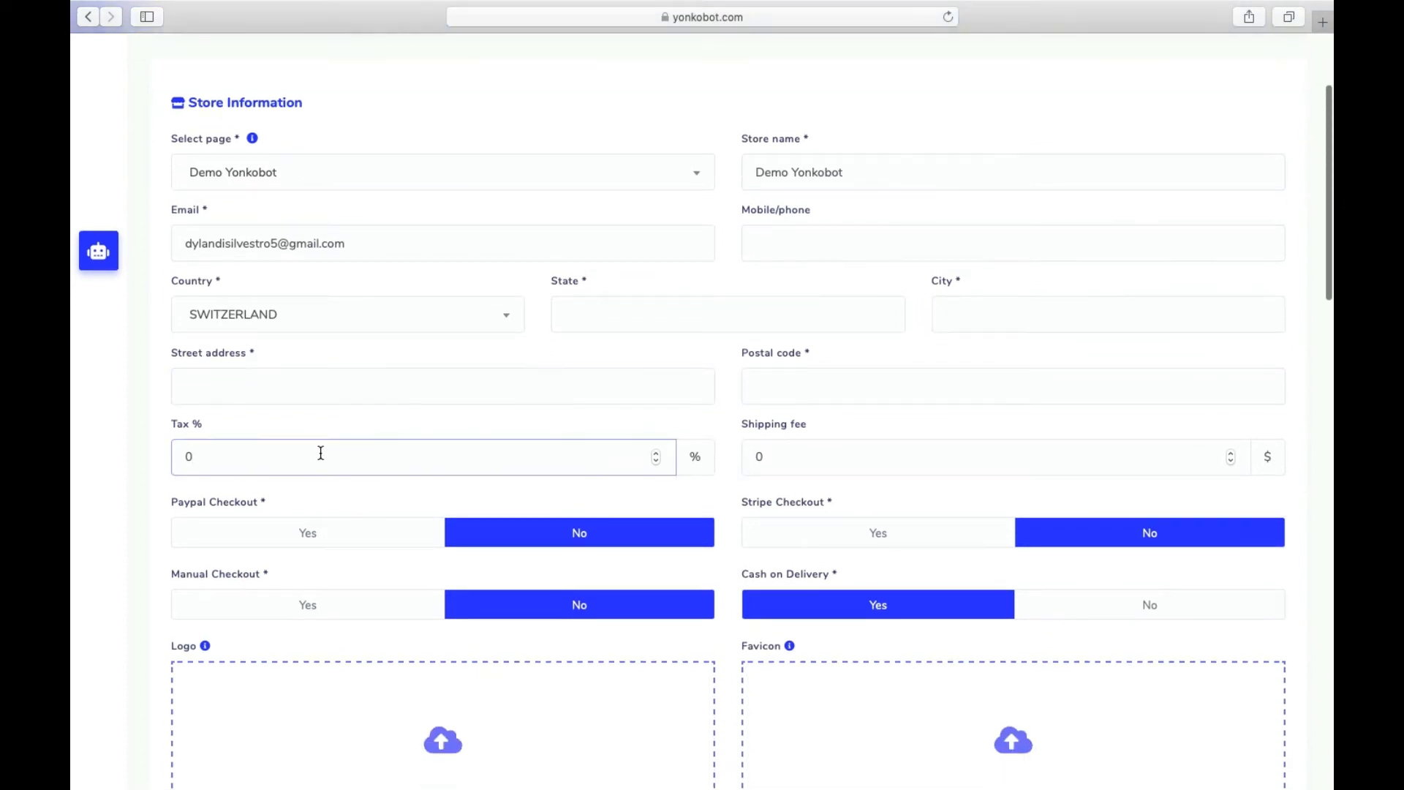
{"action": "left_click", "coordinate": [869, 461]}
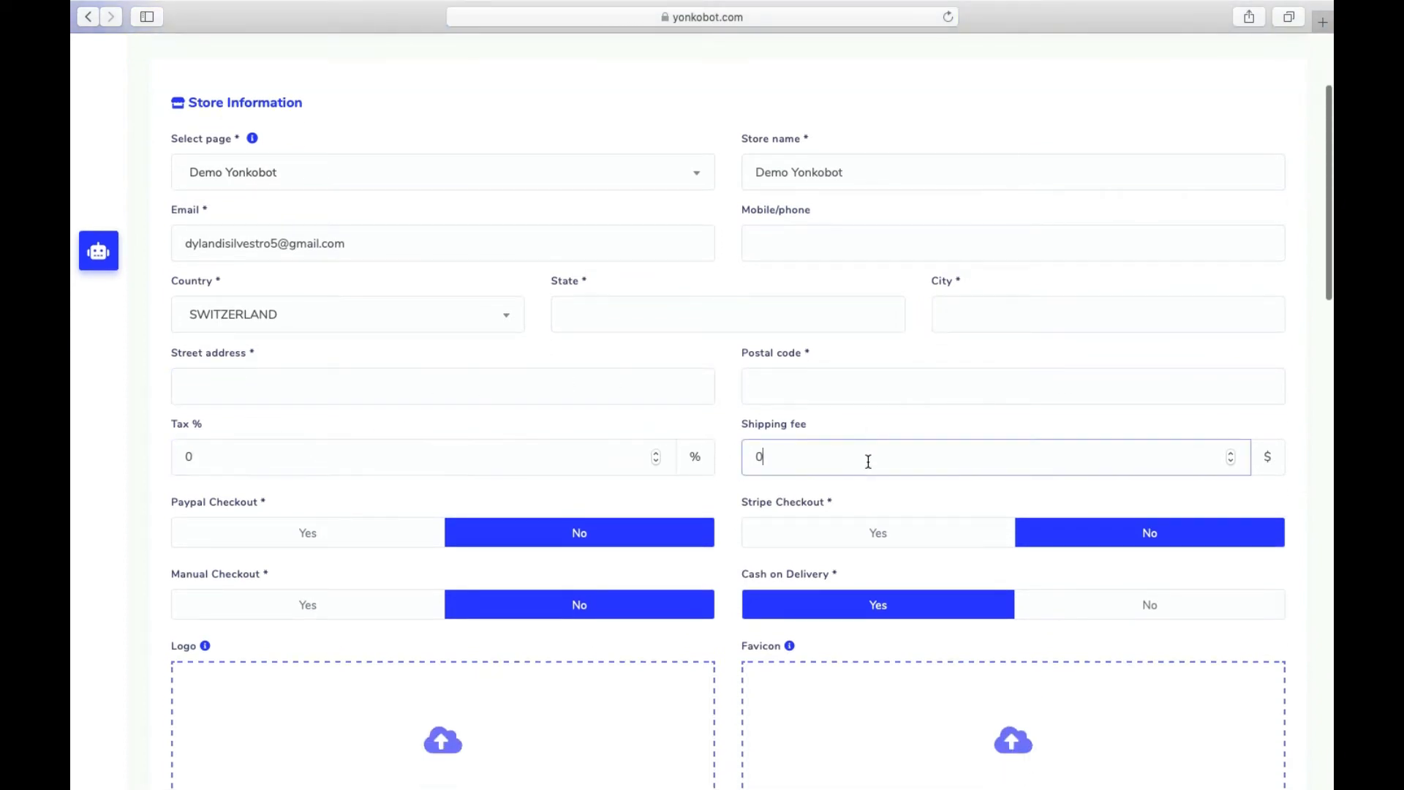
{"action": "triple_click", "coordinate": [1230, 452]}
{"action": "left_click", "coordinate": [1231, 460]}
{"action": "left_click", "coordinate": [1230, 460]}
{"action": "left_click", "coordinate": [1231, 461]}
{"action": "scroll", "coordinate": [612, 196], "scroll_direction": "down", "scroll_amount": 3}
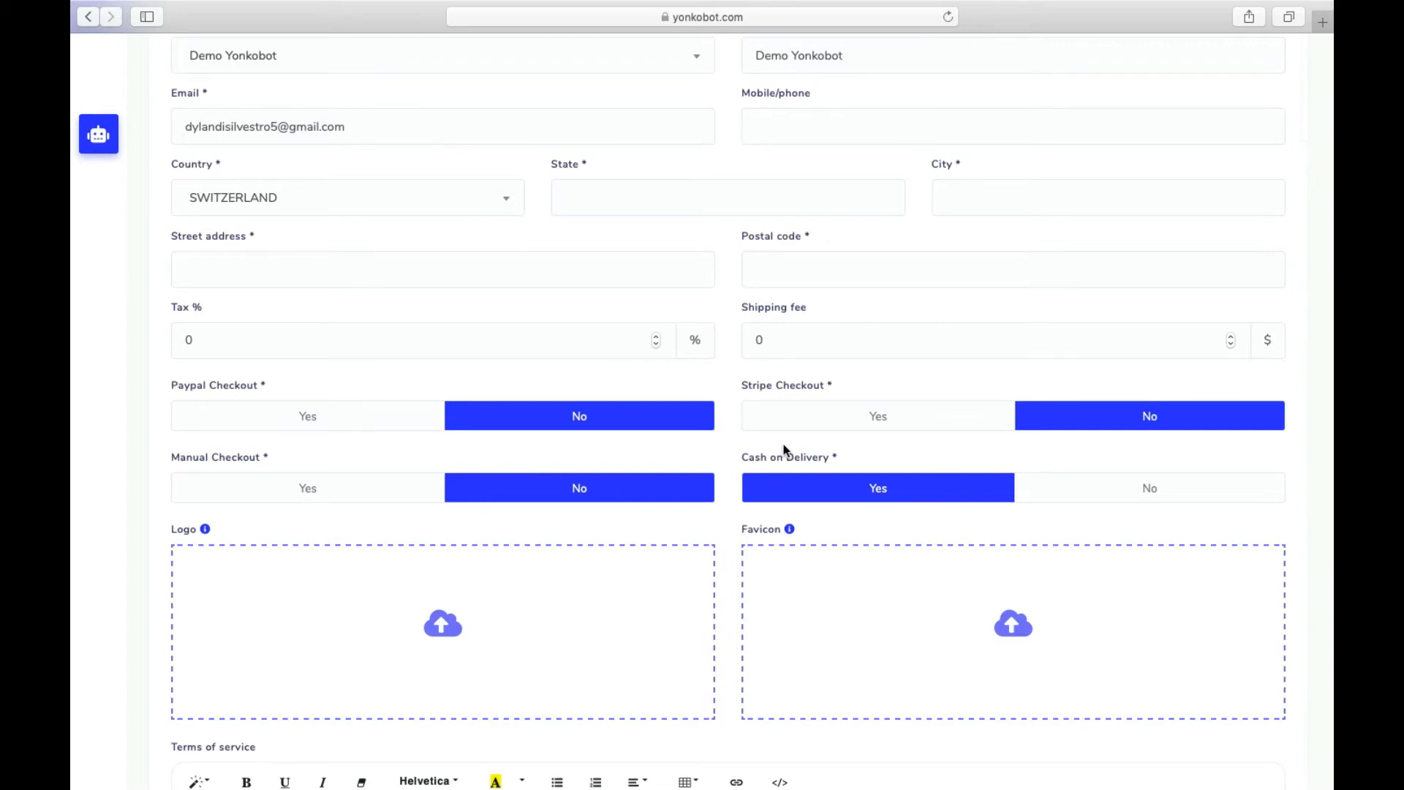
- Pass over the terms of service and refund policy fields, leaving them blank
{"action": "scroll", "coordinate": [785, 450], "scroll_direction": "down", "scroll_amount": 3}
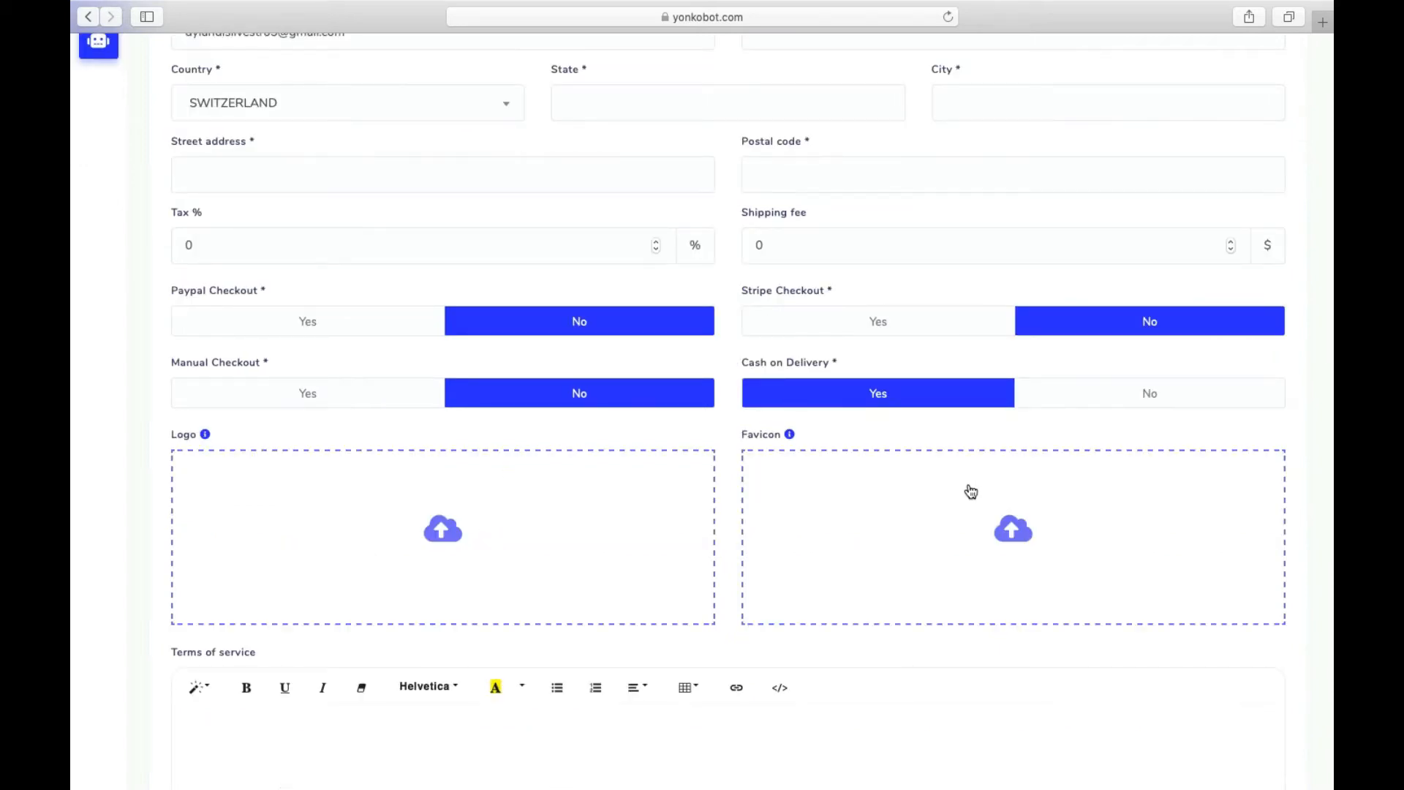
{"action": "scroll", "coordinate": [971, 491], "scroll_direction": "down", "scroll_amount": 10}
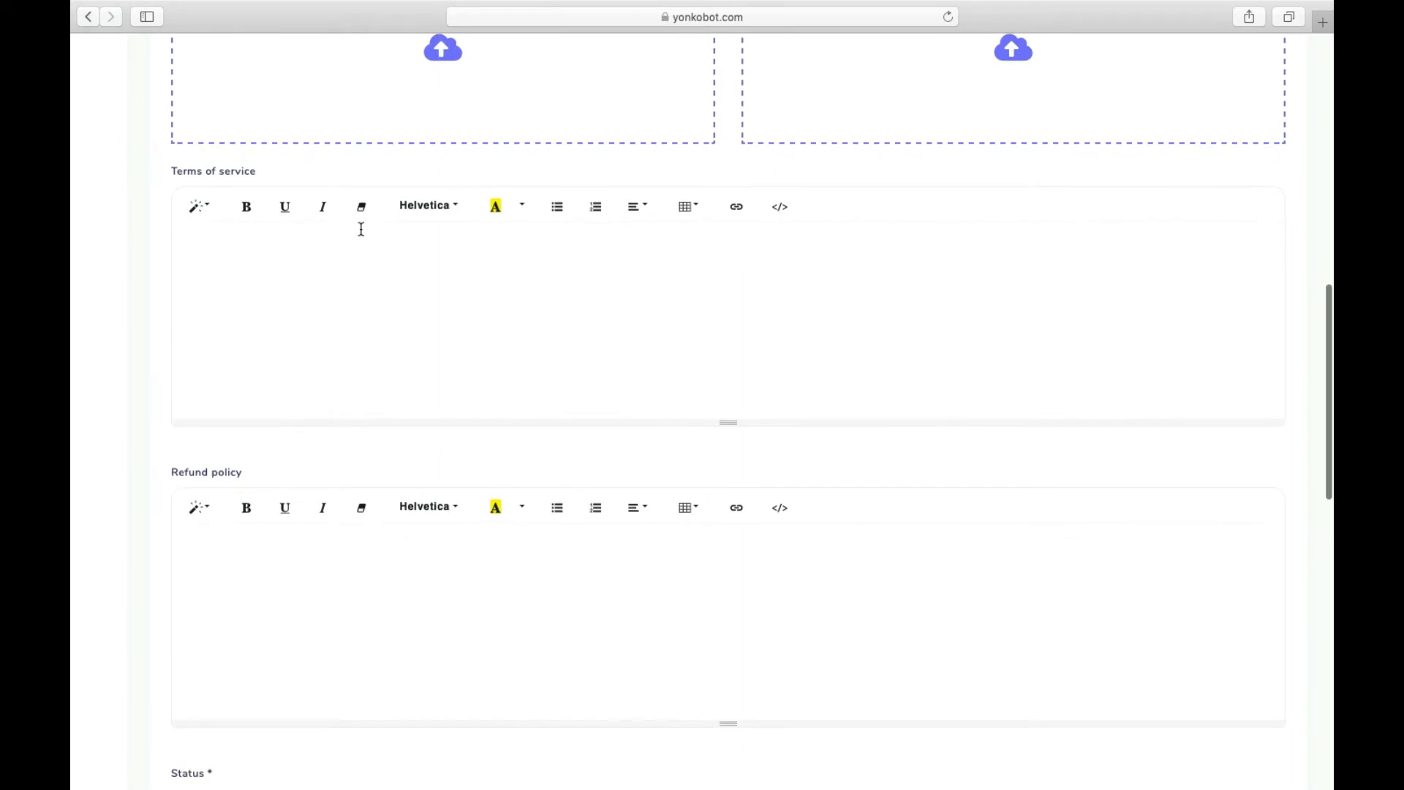
{"action": "left_click", "coordinate": [357, 271]}
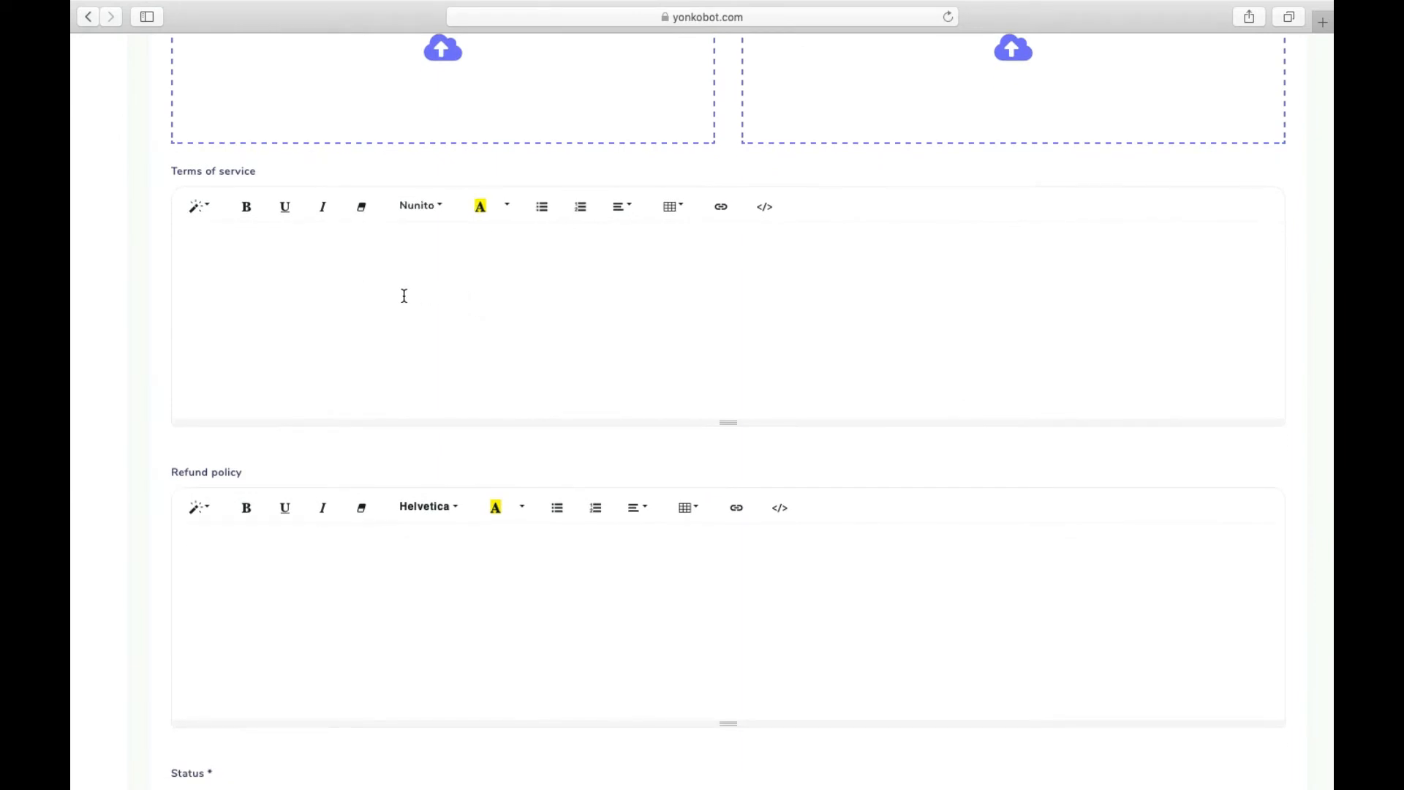
{"action": "scroll", "coordinate": [404, 295], "scroll_direction": "down", "scroll_amount": 5}
{"action": "left_click", "coordinate": [344, 348]}
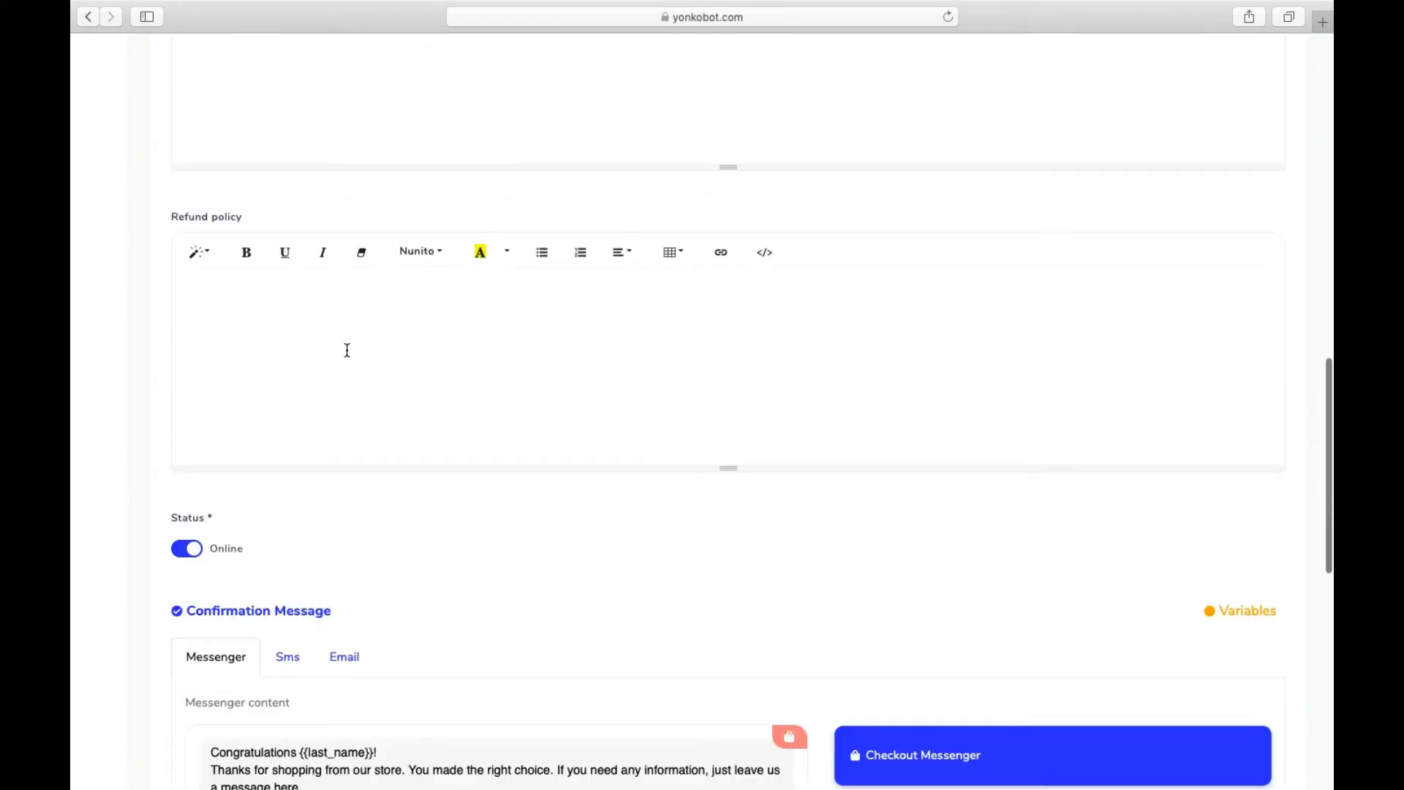
{"action": "scroll", "coordinate": [348, 351], "scroll_direction": "down", "scroll_amount": 2}
{"action": "scroll", "coordinate": [195, 459], "scroll_direction": "down", "scroll_amount": 5}
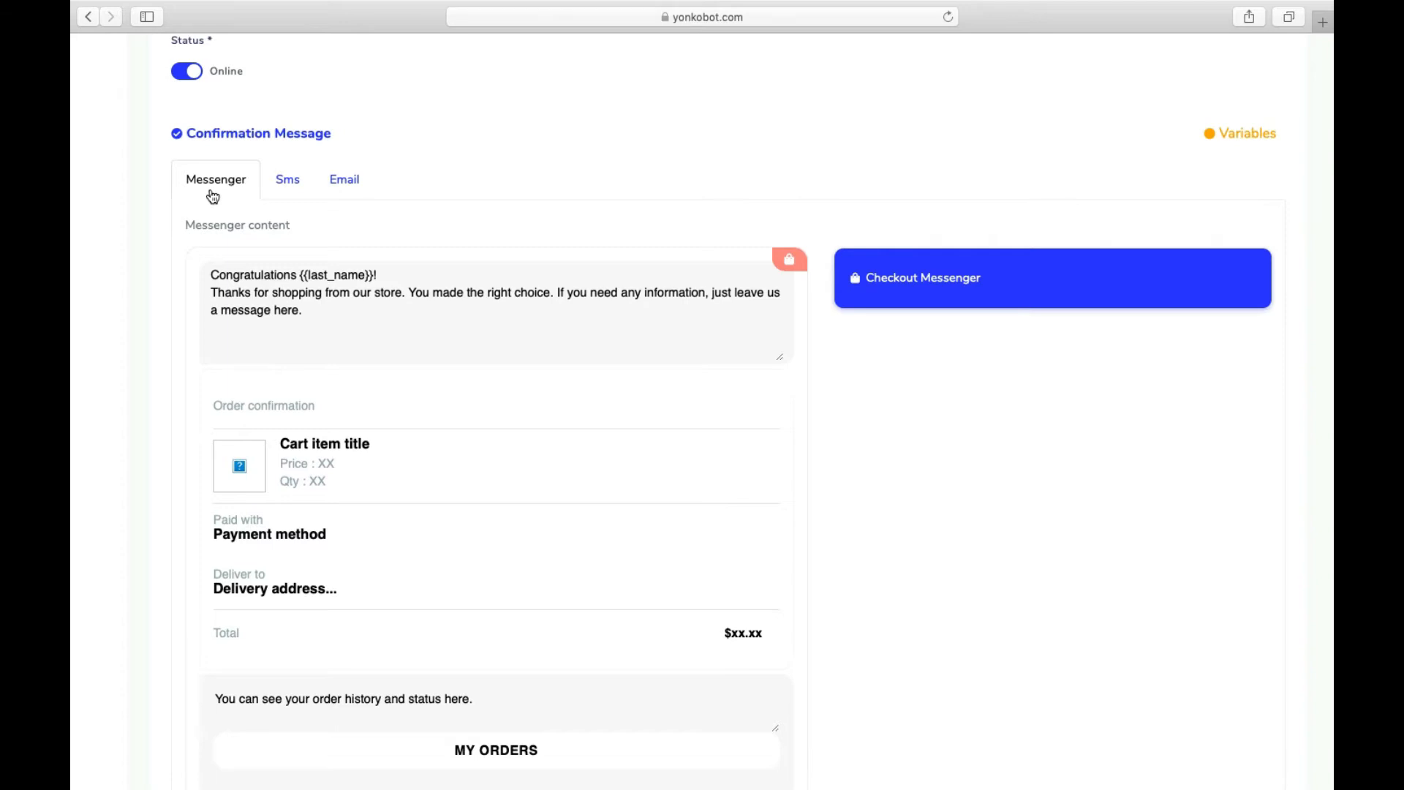
- Switch the confirmation message to its Messenger version and select the intro text
{"action": "left_click", "coordinate": [293, 184]}
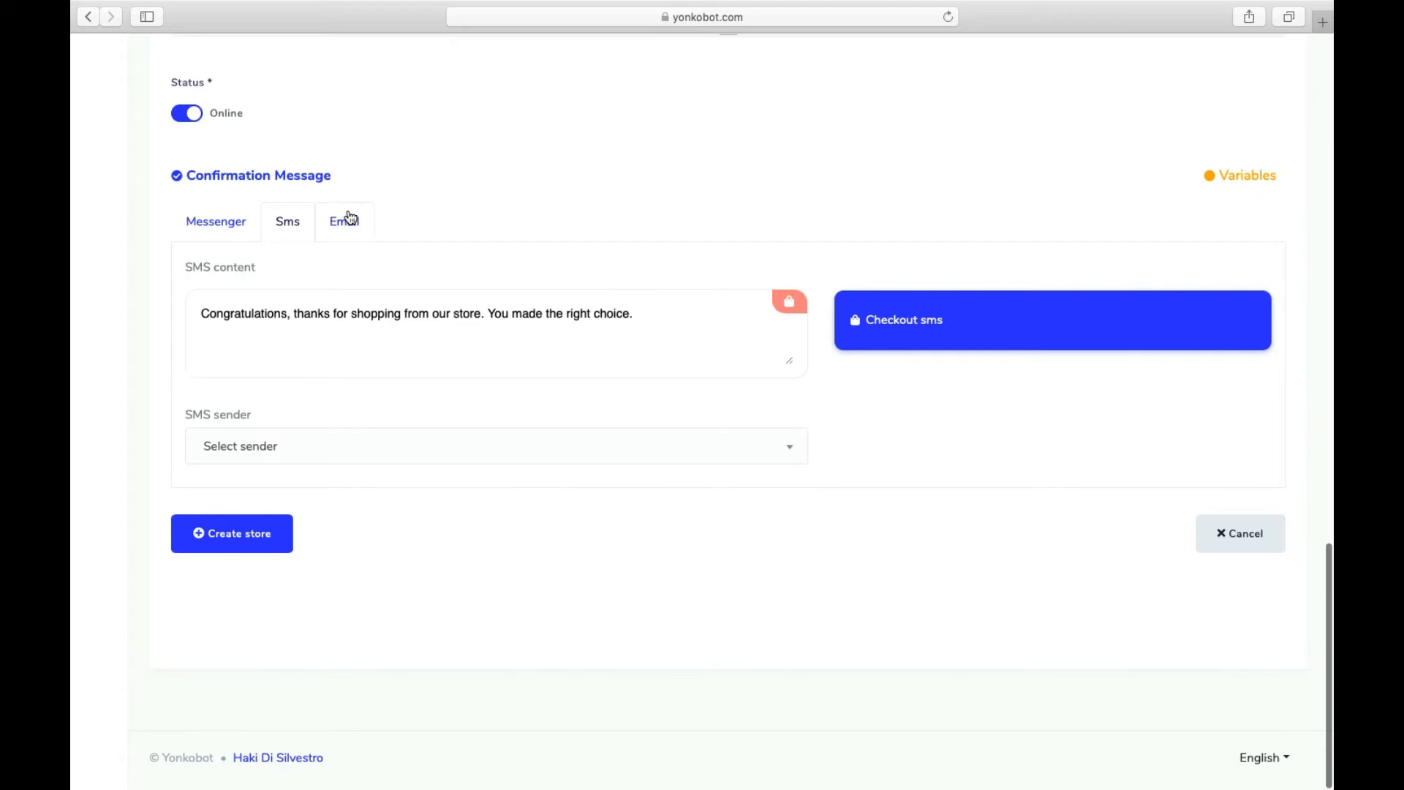
{"action": "left_click", "coordinate": [345, 220]}
{"action": "left_click", "coordinate": [209, 218]}
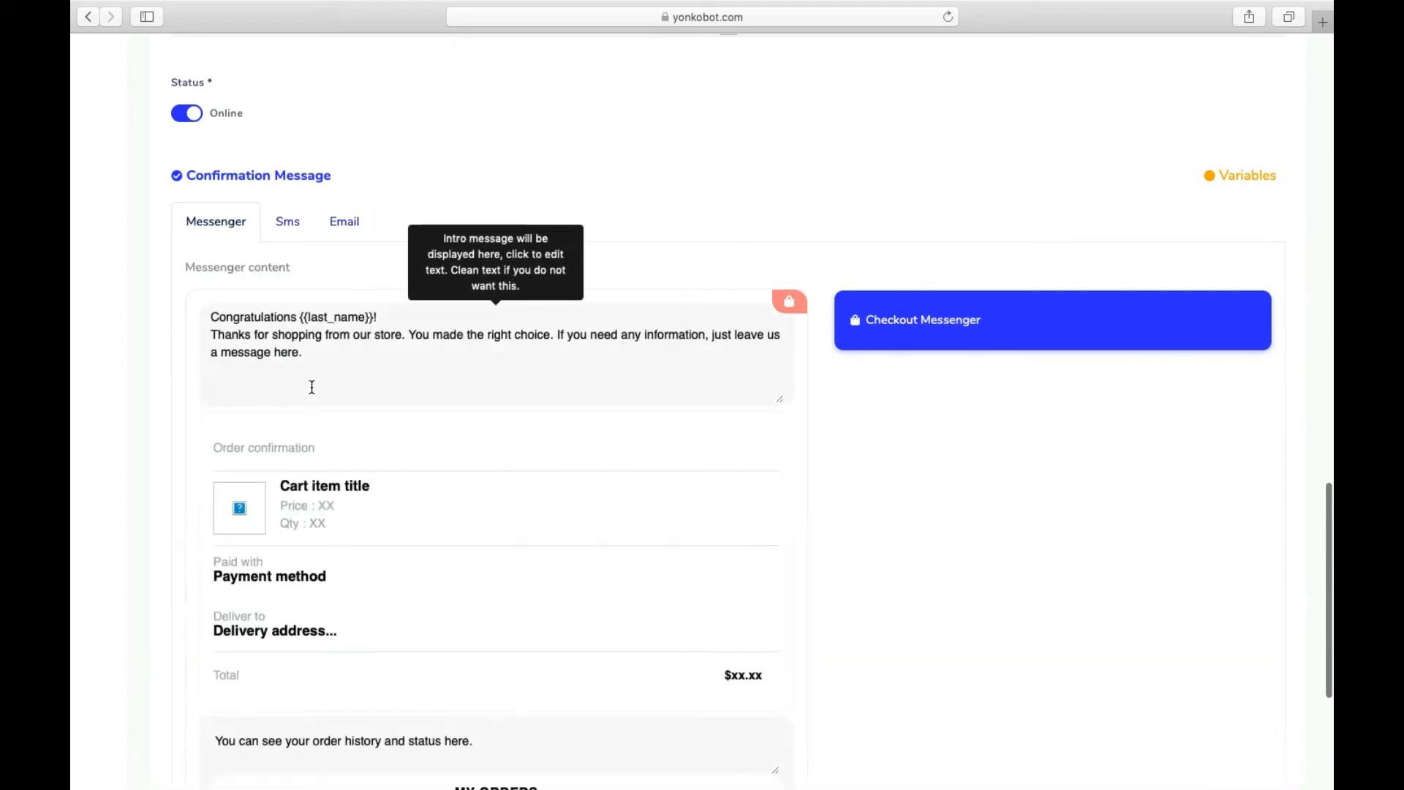
{"action": "scroll", "coordinate": [337, 354], "scroll_direction": "down", "scroll_amount": 3}
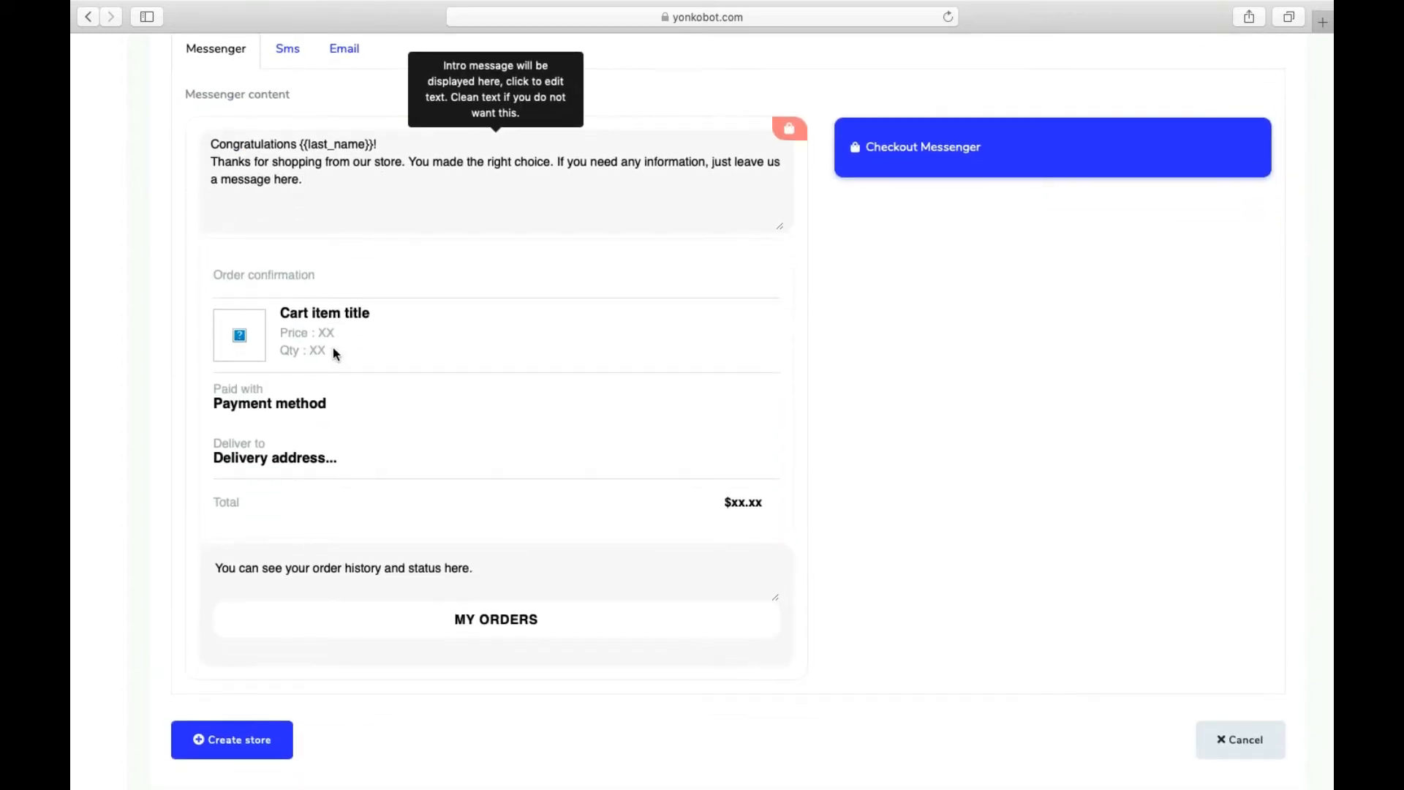
{"action": "scroll", "coordinate": [447, 461], "scroll_direction": "down", "scroll_amount": 3}
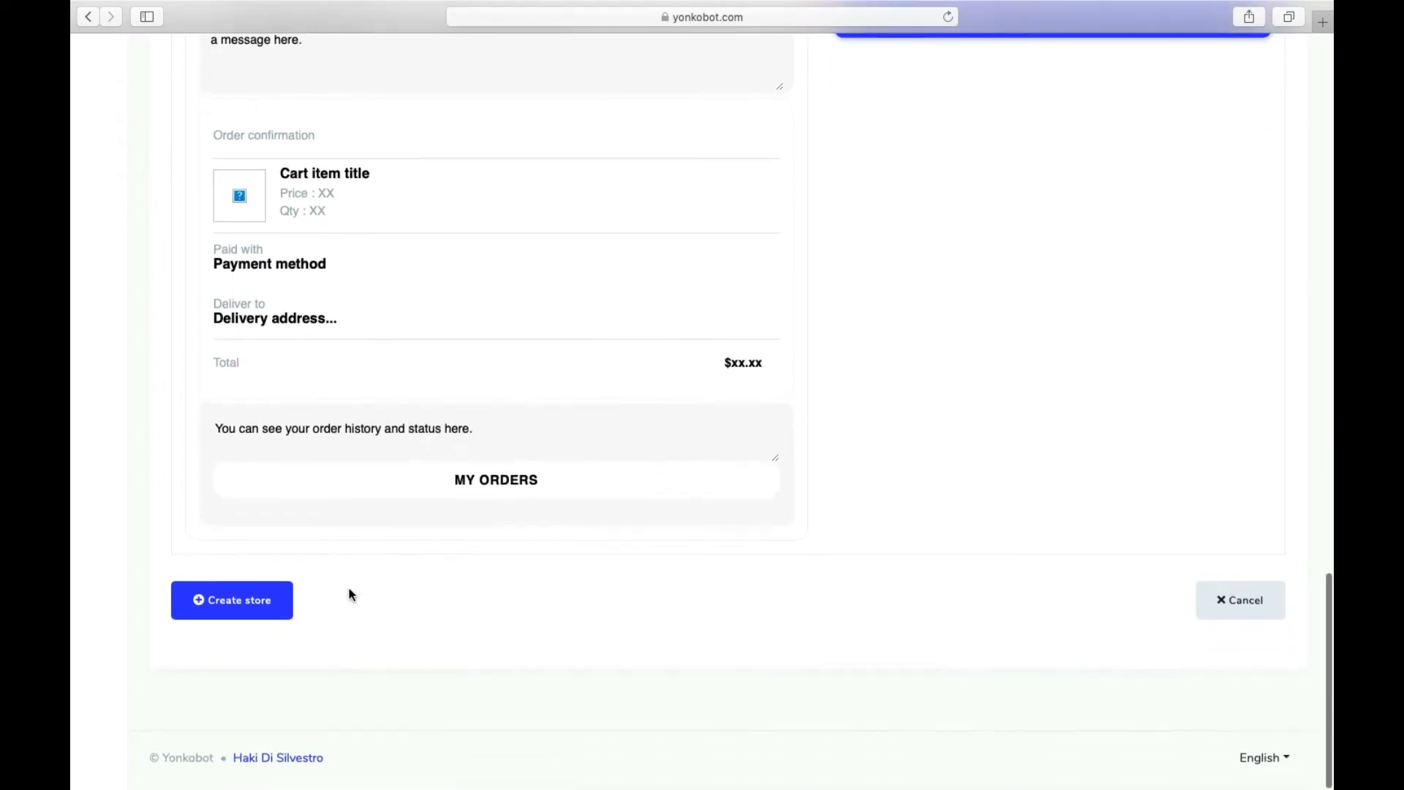
{"action": "scroll", "coordinate": [282, 592], "scroll_direction": "up", "scroll_amount": 13}
{"action": "scroll", "coordinate": [282, 586], "scroll_direction": "down", "scroll_amount": 7}
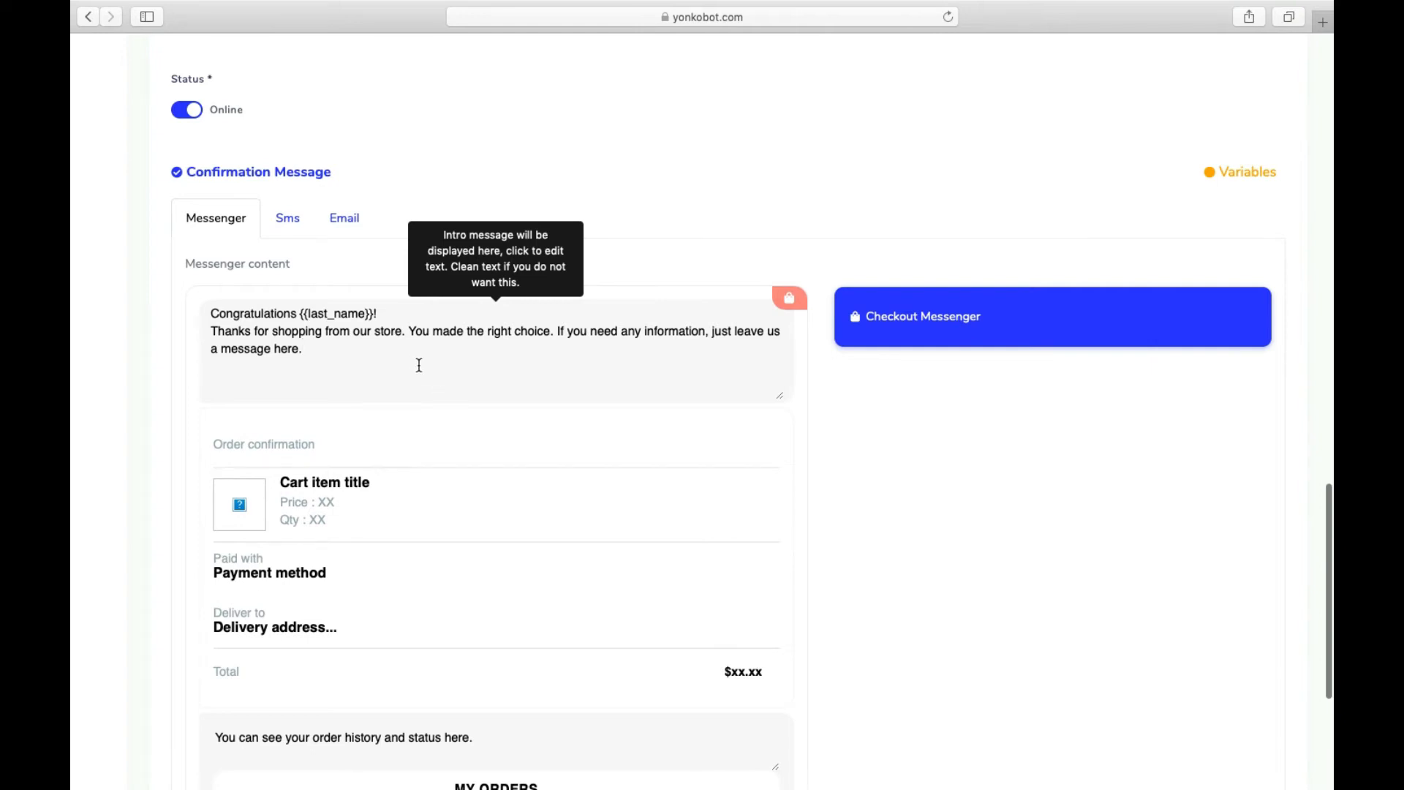
{"action": "mouse_move", "coordinate": [323, 351]}
{"action": "left_mouse_down"}
{"action": "mouse_move", "coordinate": [220, 347]}
{"action": "mouse_move", "coordinate": [313, 344]}
{"action": "left_mouse_up"}
{"action": "left_click", "coordinate": [239, 341]}
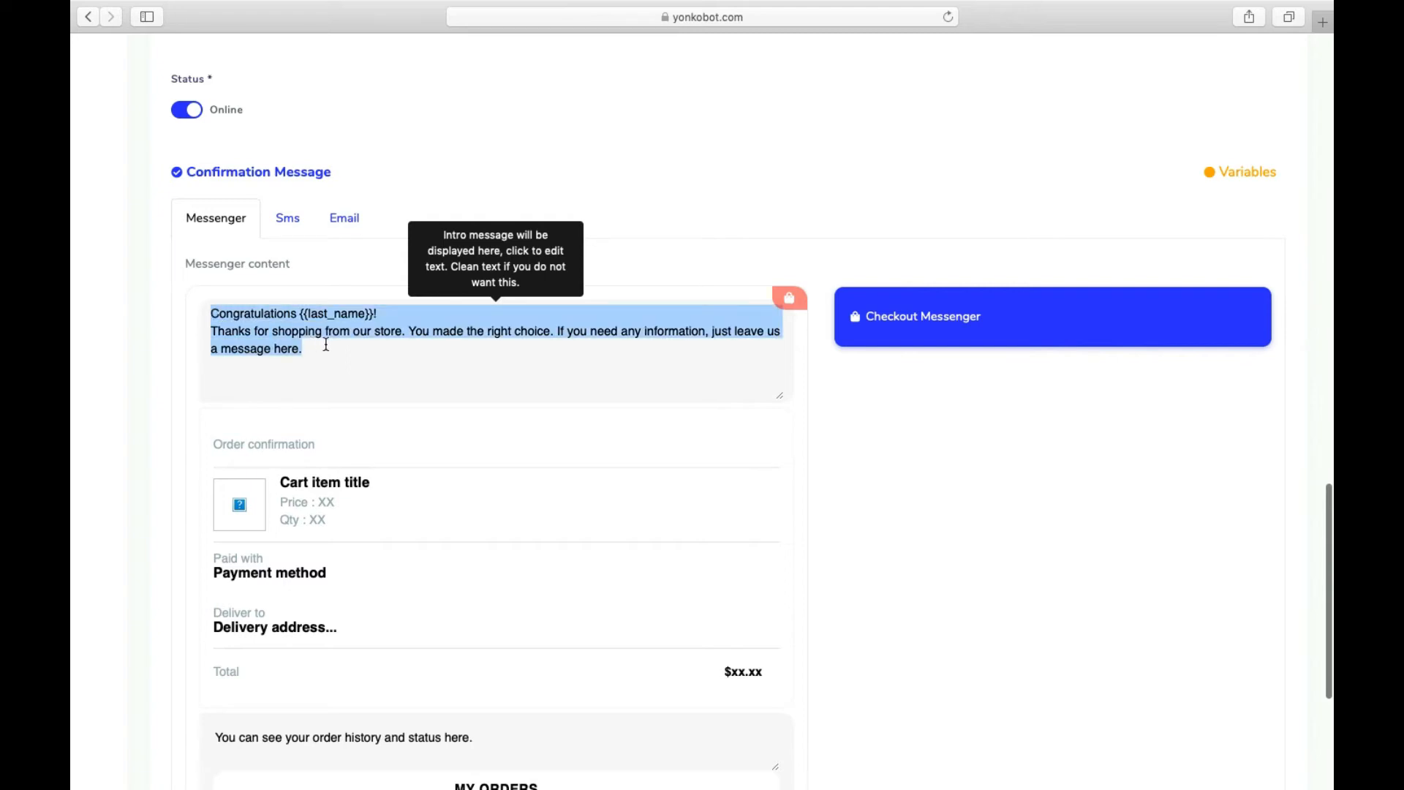
{"action": "left_click", "coordinate": [349, 367]}
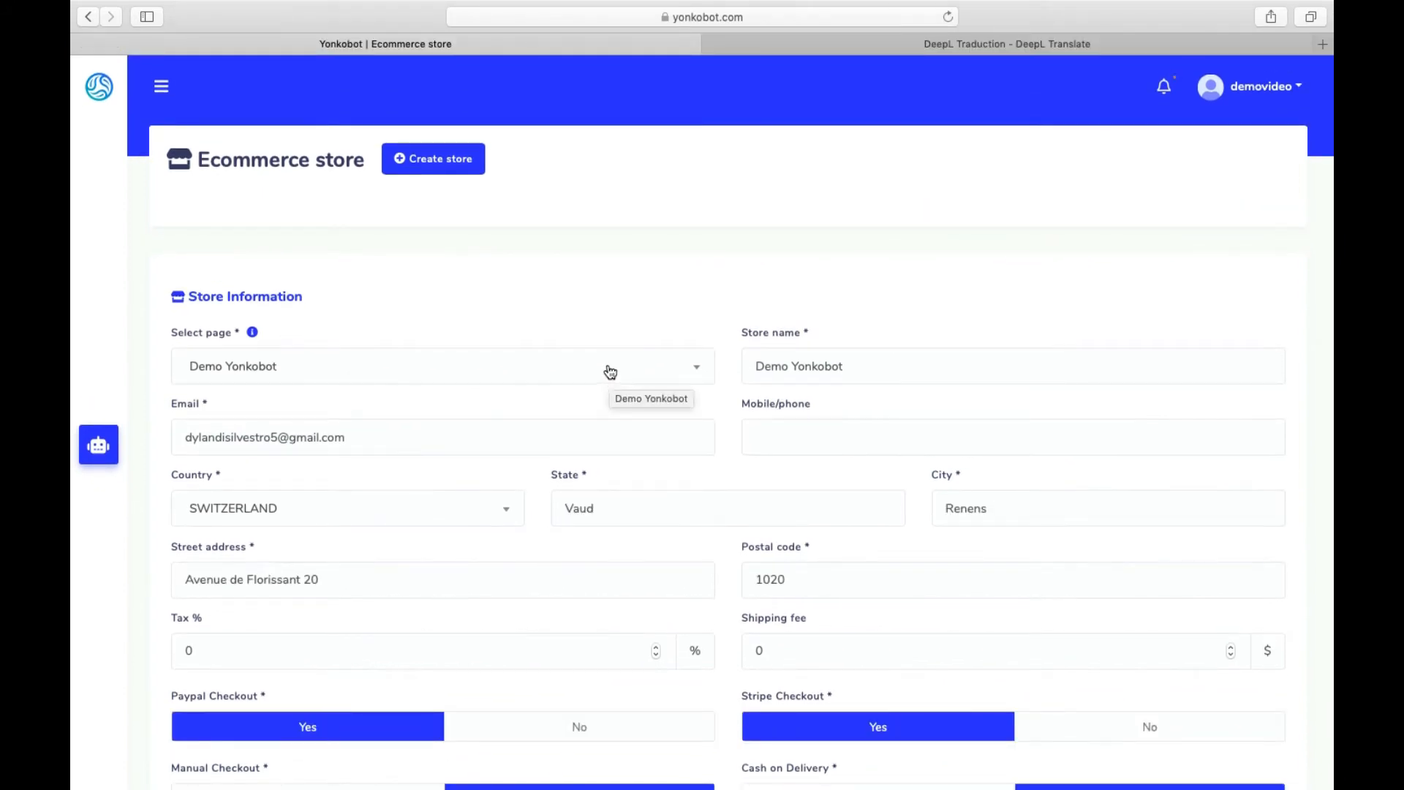
- Select the French Messenger intro message to review it
{"action": "scroll", "coordinate": [533, 348], "scroll_direction": "down", "scroll_amount": 5}
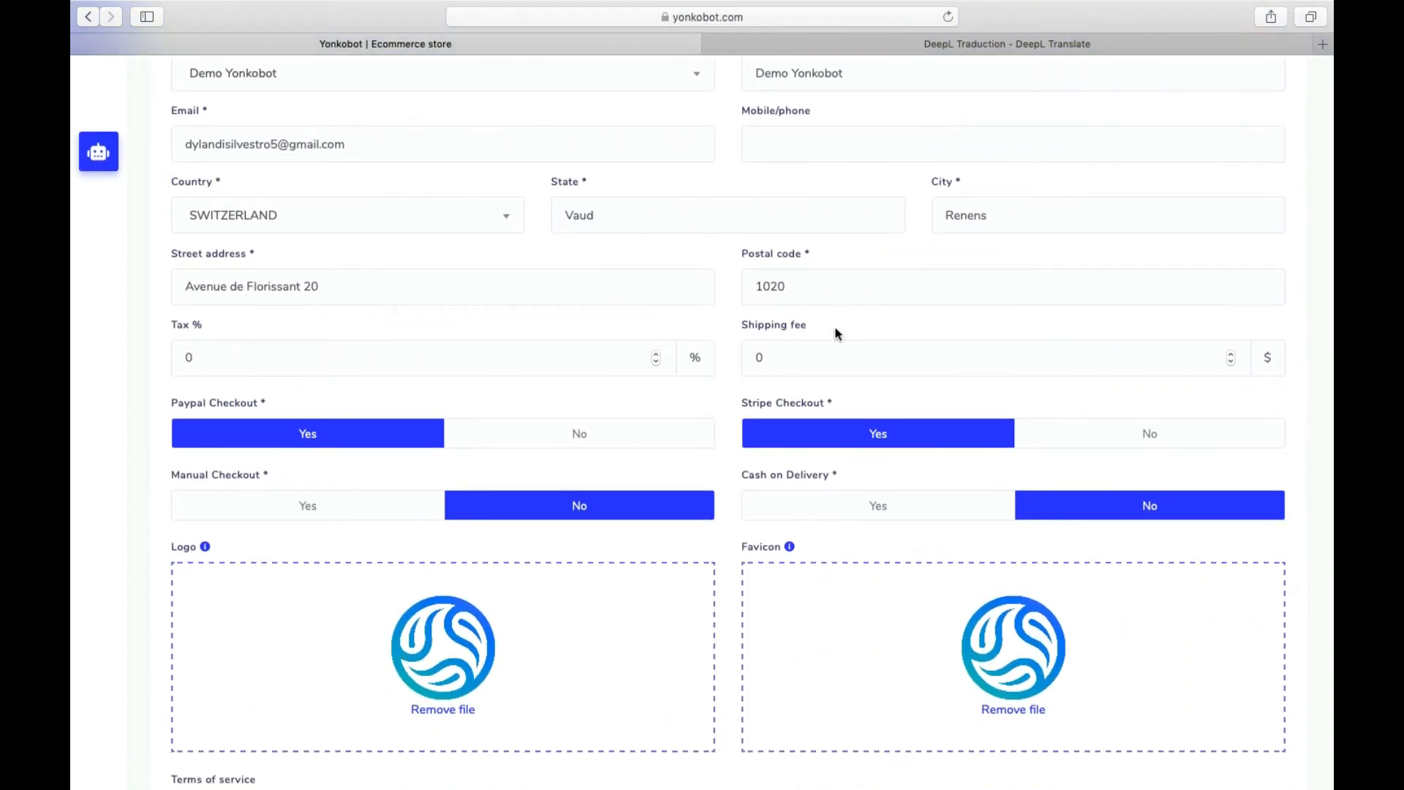
{"action": "scroll", "coordinate": [659, 461], "scroll_direction": "down", "scroll_amount": 4}
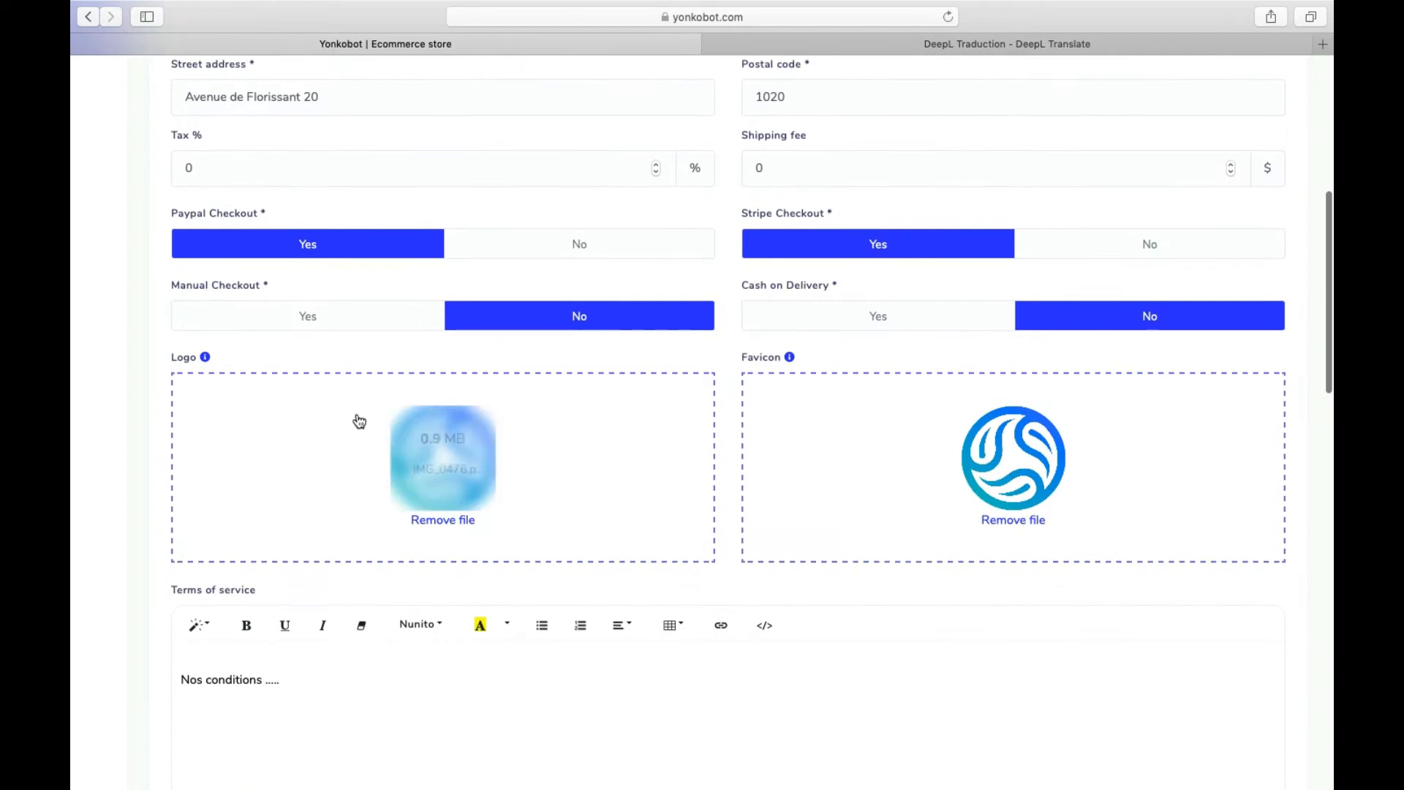
{"action": "scroll", "coordinate": [900, 413], "scroll_direction": "down", "scroll_amount": 5}
{"action": "scroll", "coordinate": [658, 395], "scroll_direction": "down", "scroll_amount": 10}
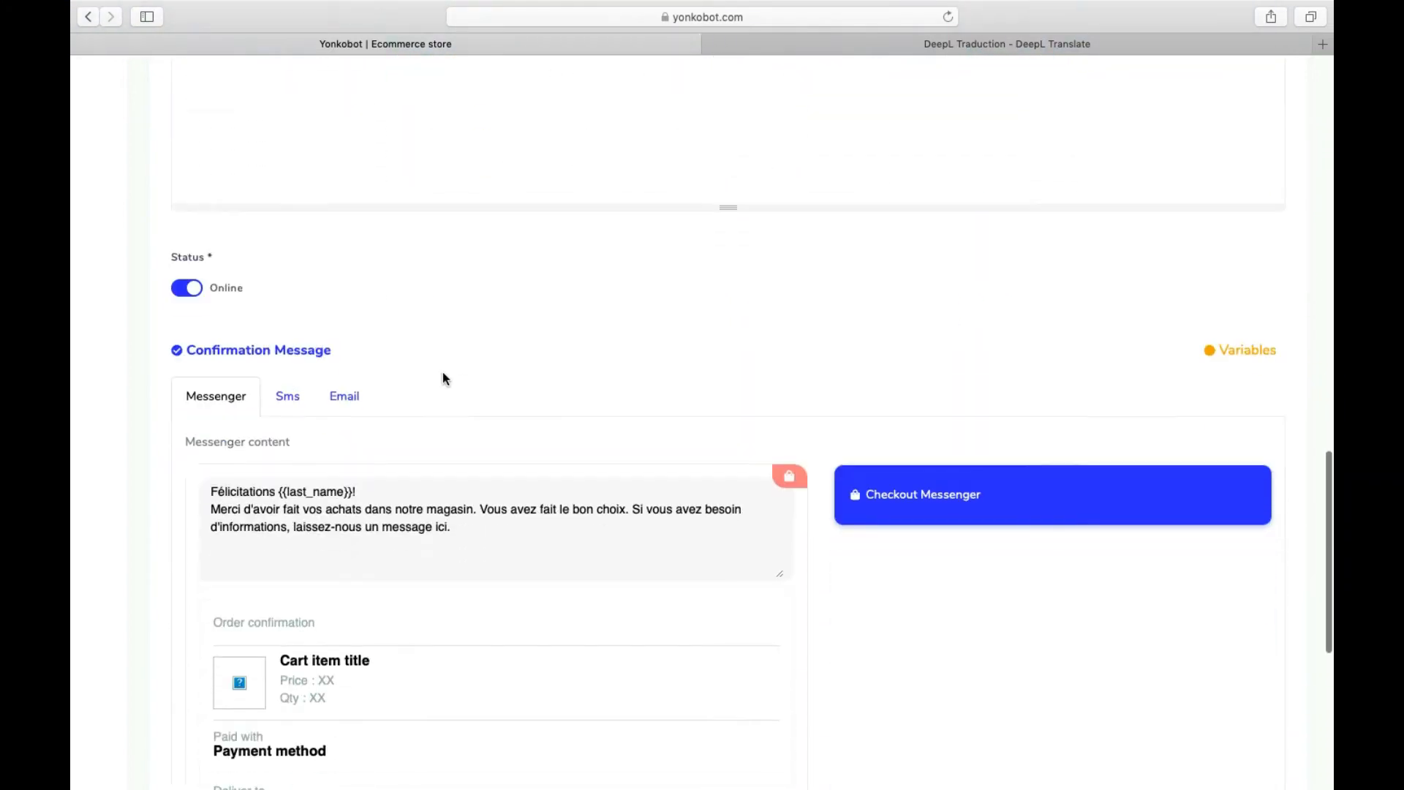
{"action": "left_click_drag", "start_coordinate": [514, 461], "coordinate": [80, 412]}
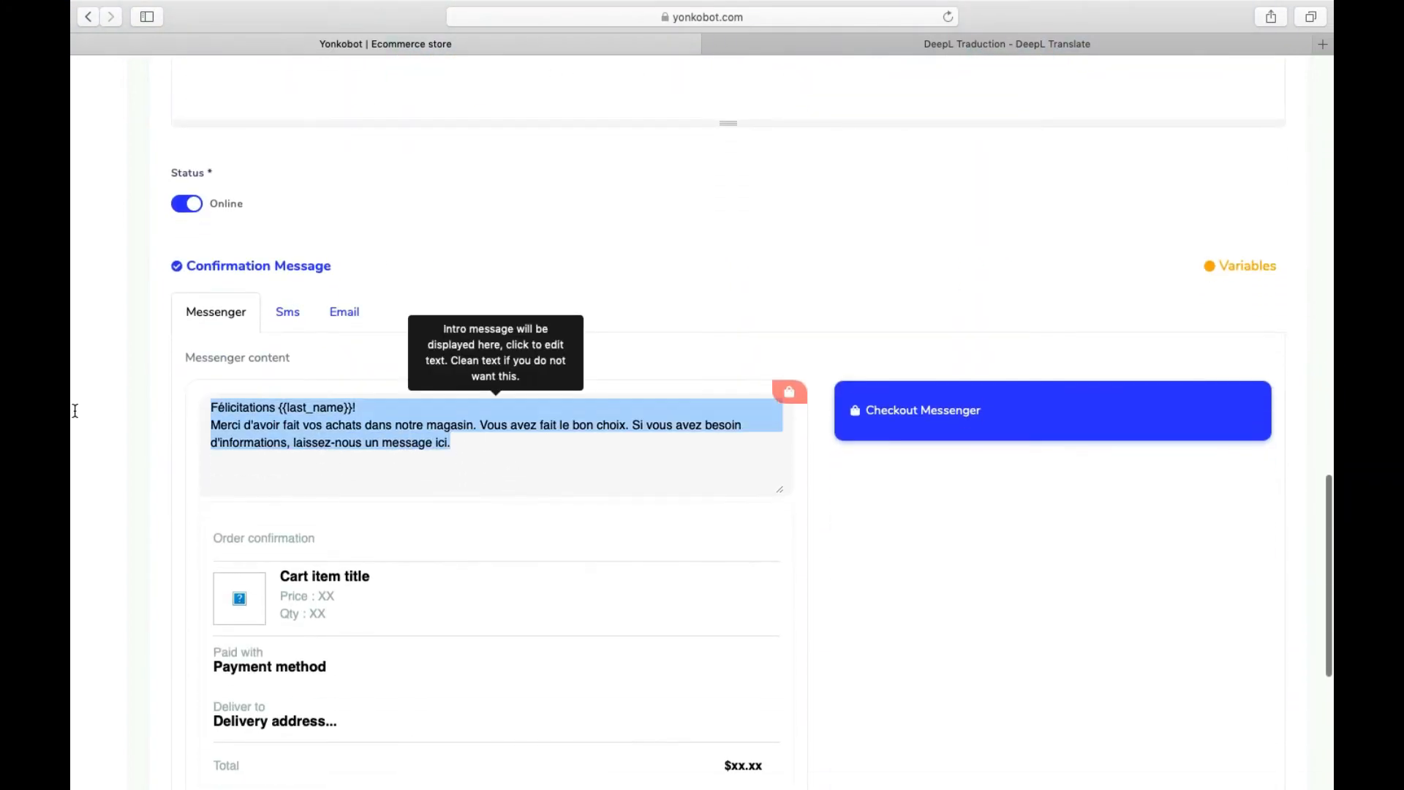
{"action": "left_click", "coordinate": [310, 425]}
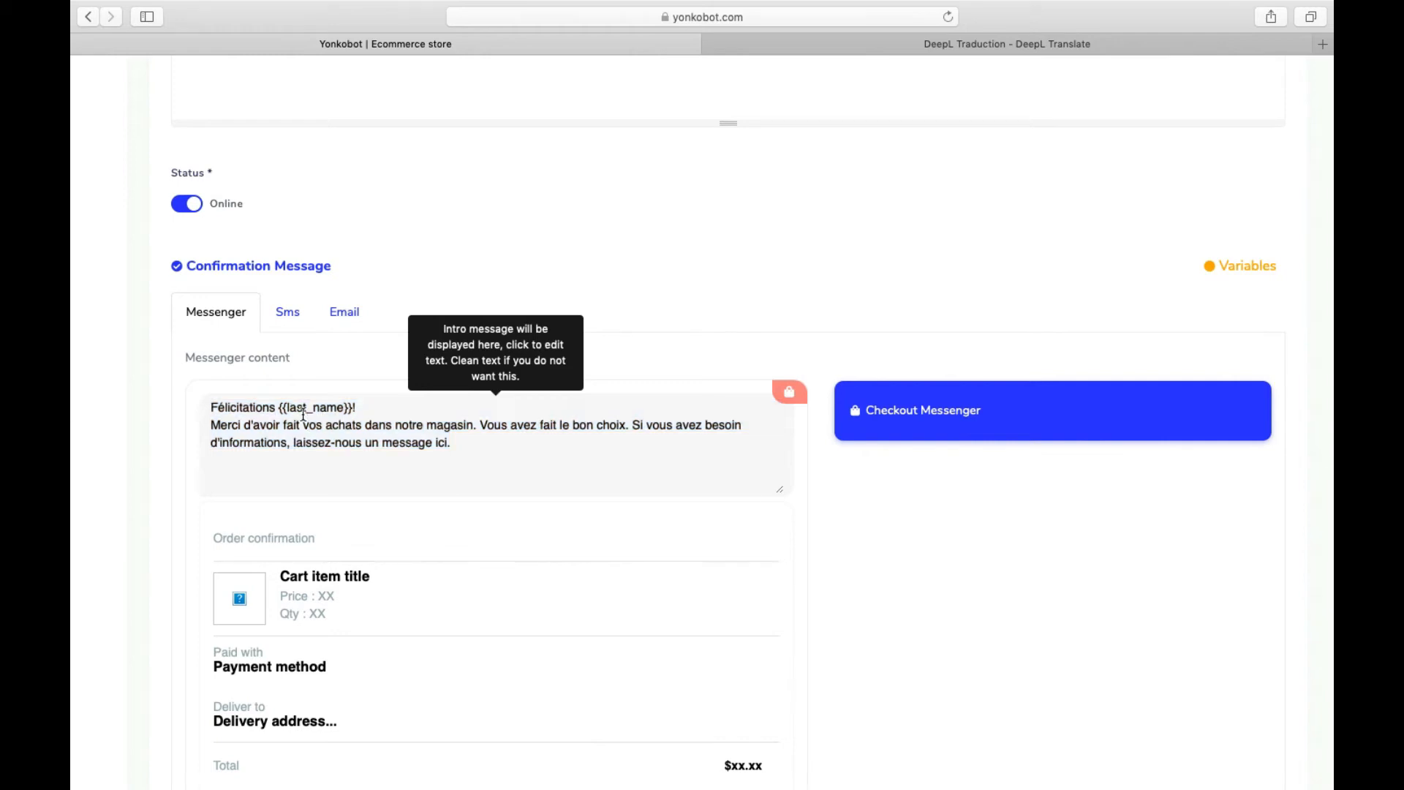
- Check the {{last_name}} placeholder in the greeting and the closing order-history text
{"action": "left_click_drag", "start_coordinate": [278, 407], "coordinate": [367, 408]}
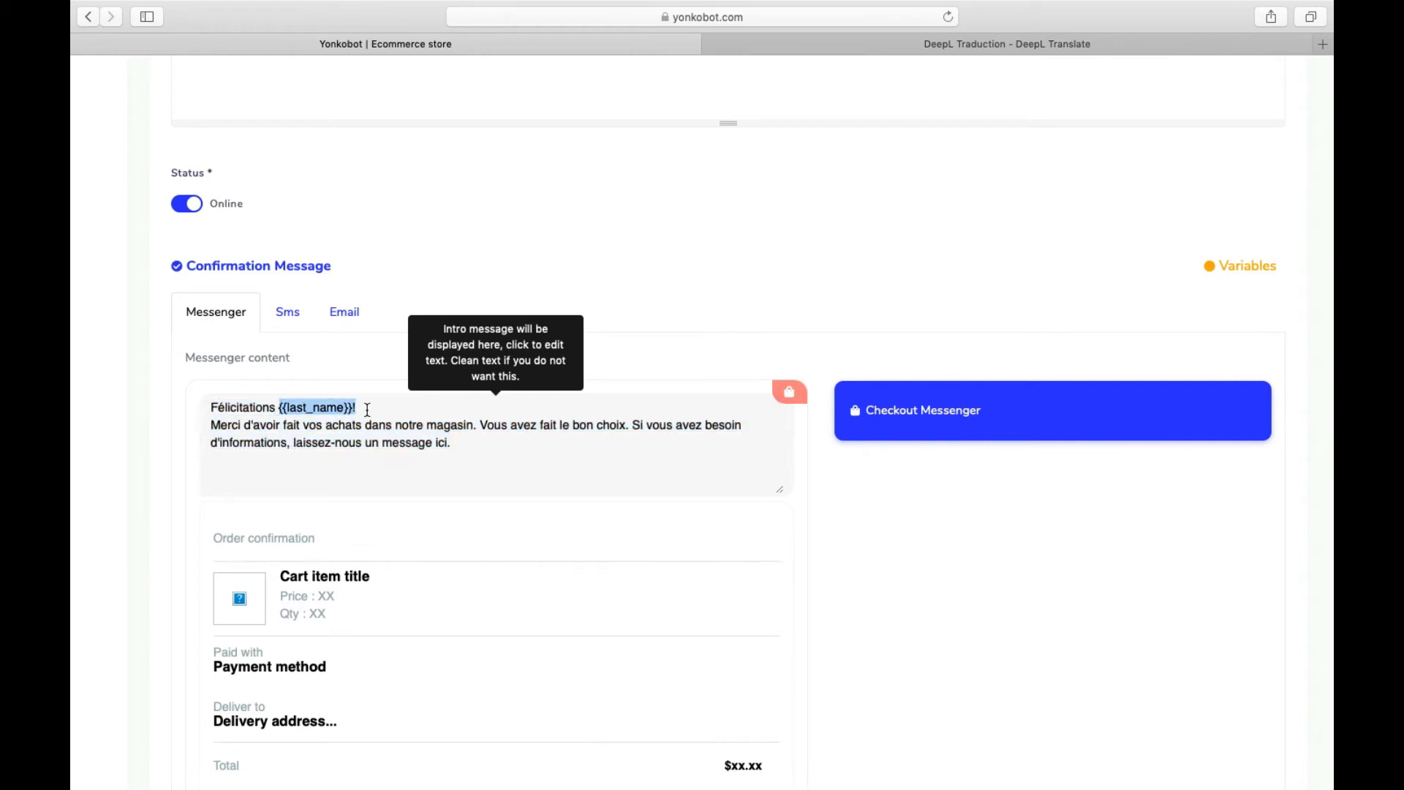
{"action": "left_click", "coordinate": [210, 408]}
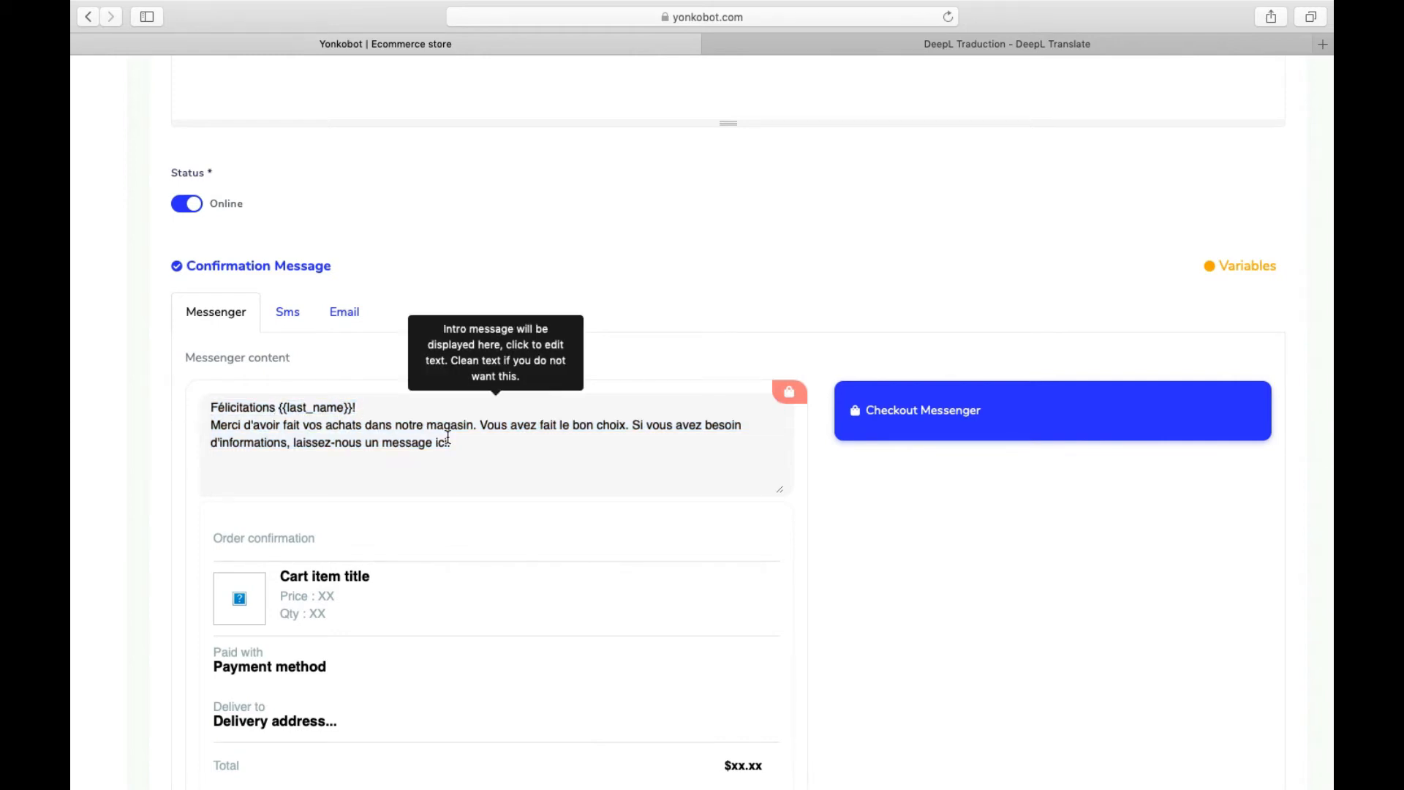
{"action": "left_click_drag", "start_coordinate": [357, 408], "coordinate": [288, 408]}
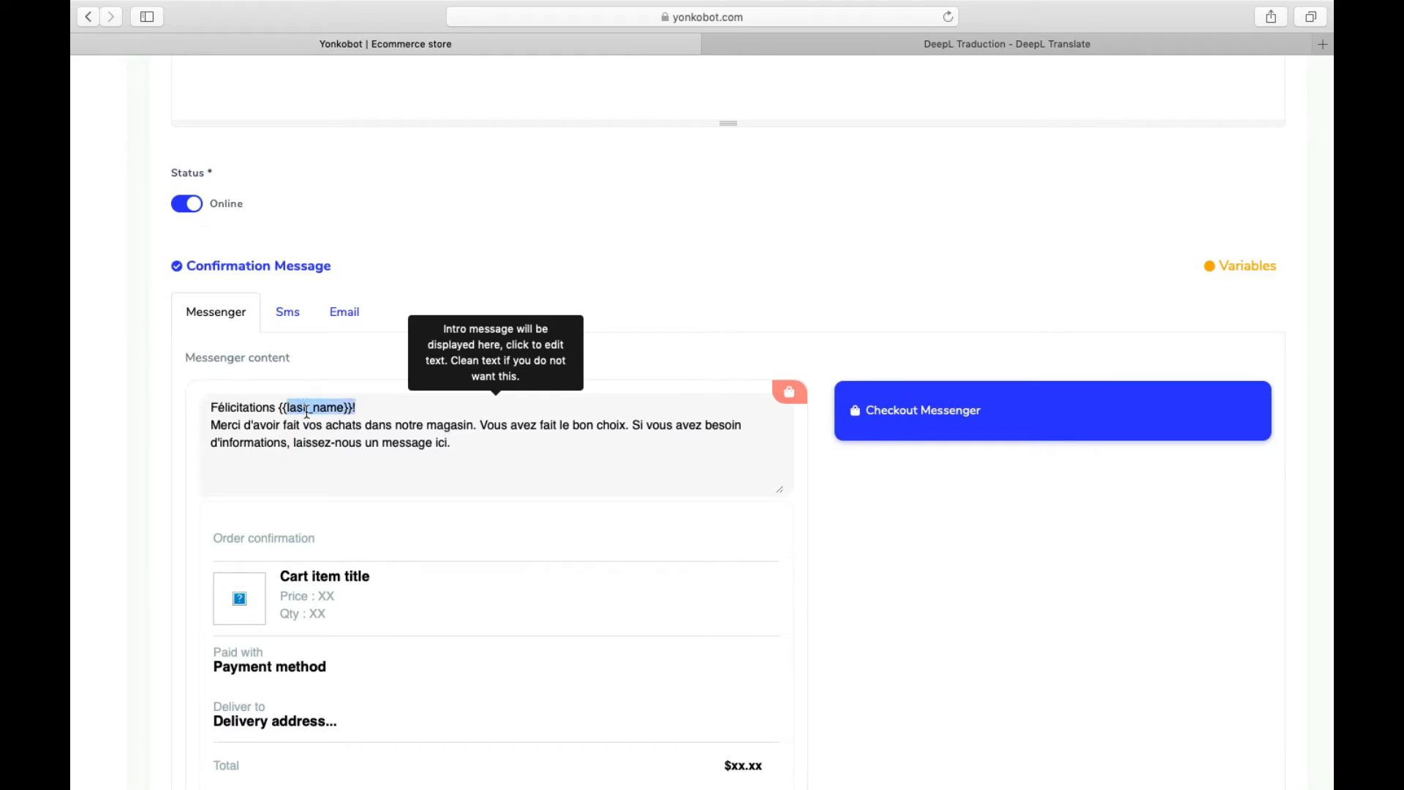
{"action": "scroll", "coordinate": [329, 410], "scroll_direction": "down", "scroll_amount": 3}
{"action": "scroll", "coordinate": [375, 504], "scroll_direction": "down", "scroll_amount": 3}
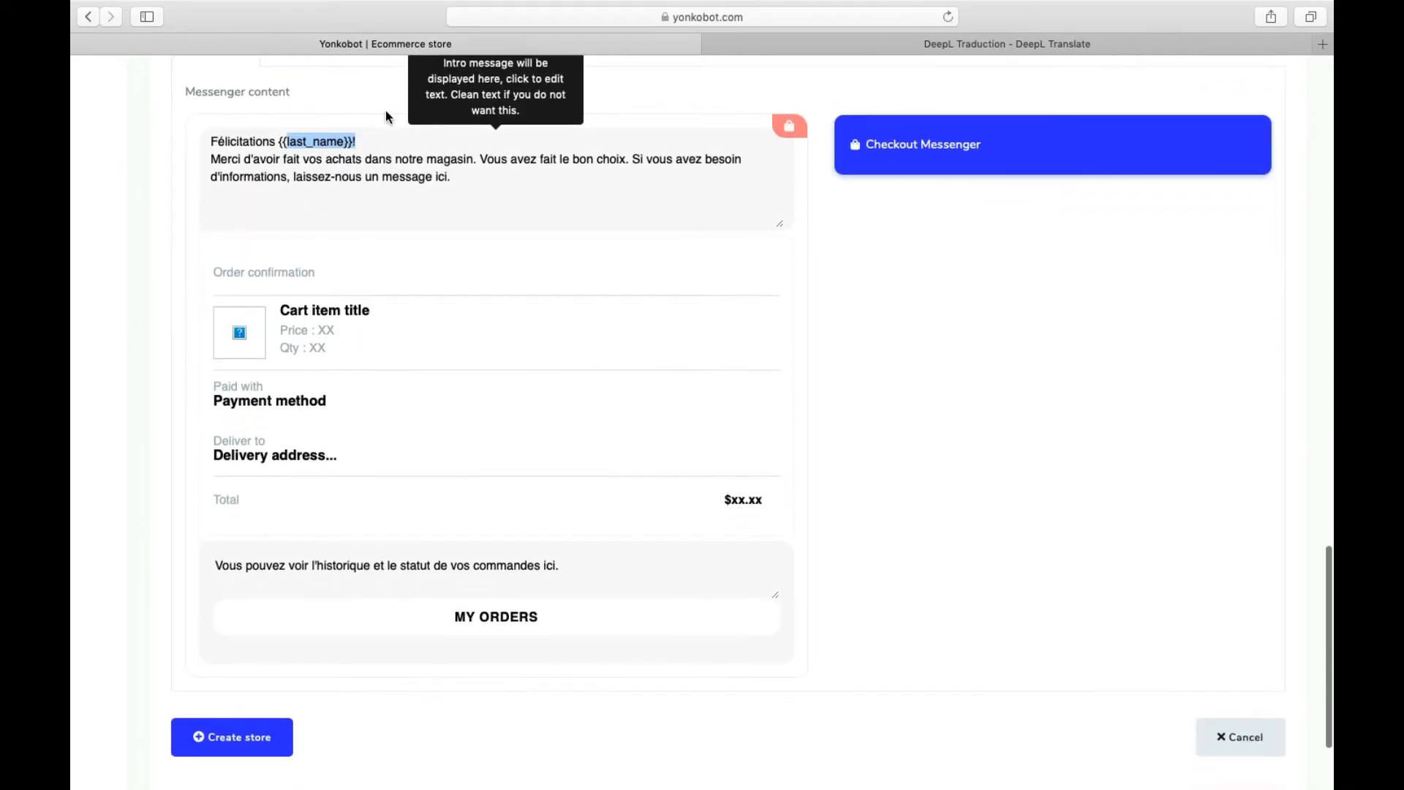
- Create the Demo Yonkobot store, acknowledge the Store created dialog, and show its Actions list
{"action": "left_click", "coordinate": [260, 479]}
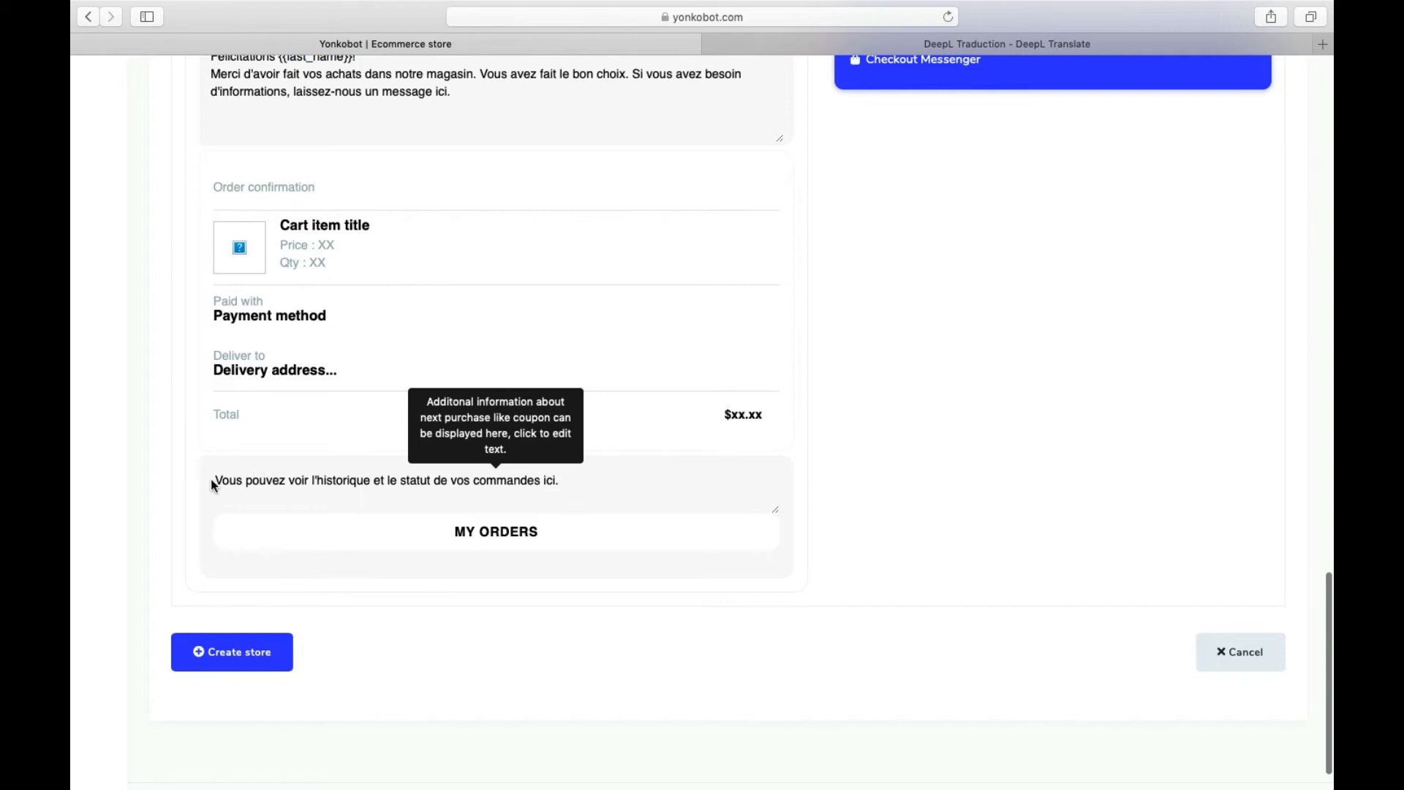
{"action": "left_click_drag", "start_coordinate": [606, 482], "coordinate": [175, 470]}
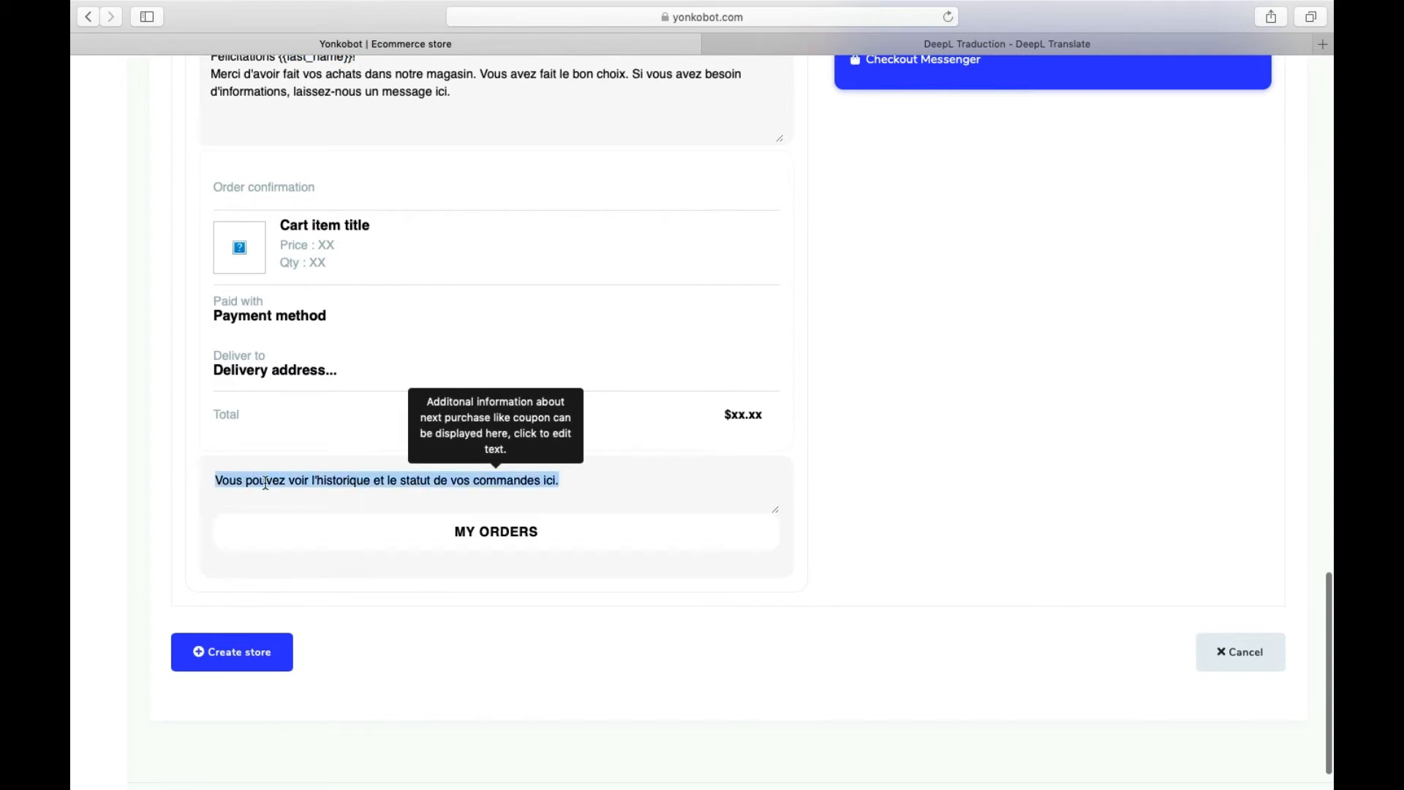
{"action": "left_click", "coordinate": [251, 645]}
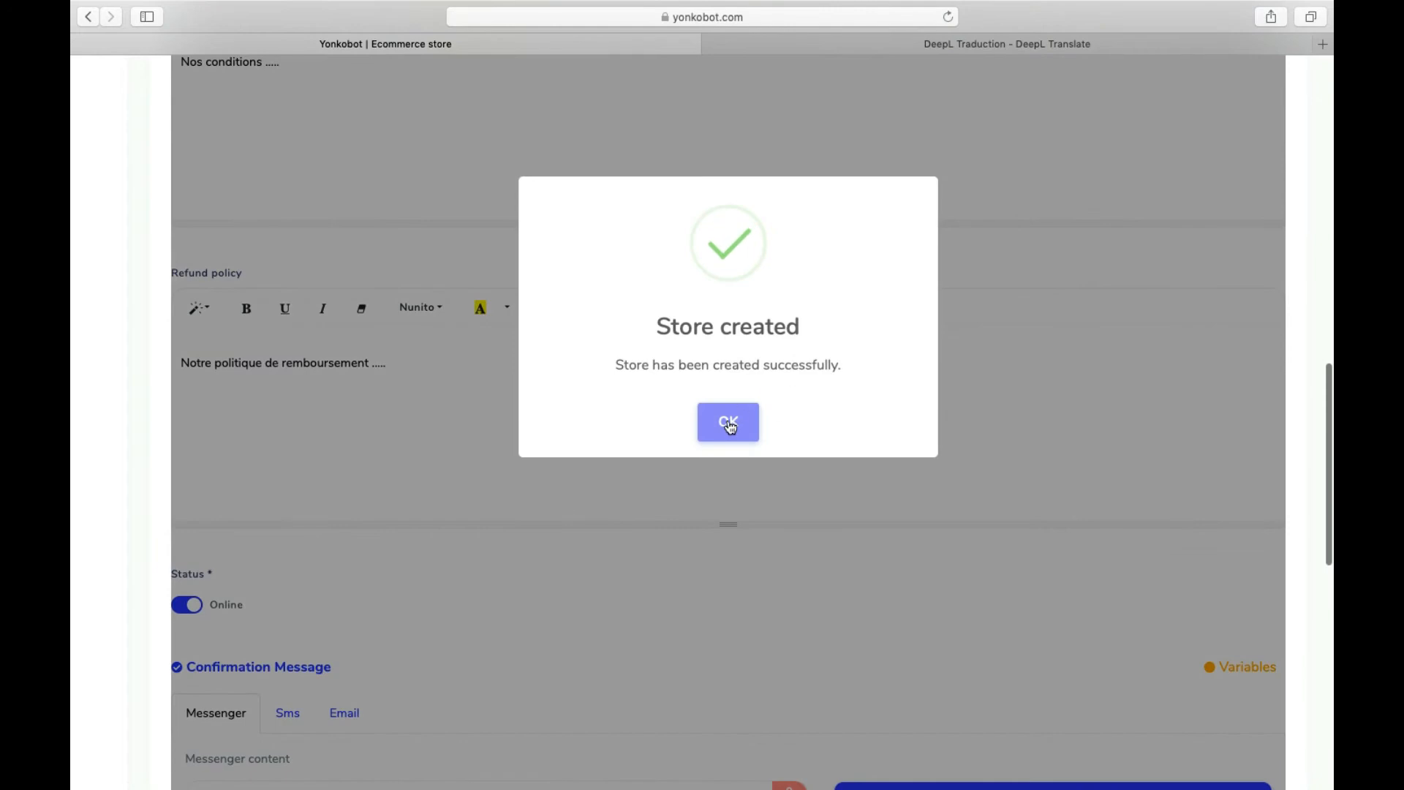
{"action": "left_click", "coordinate": [730, 424]}
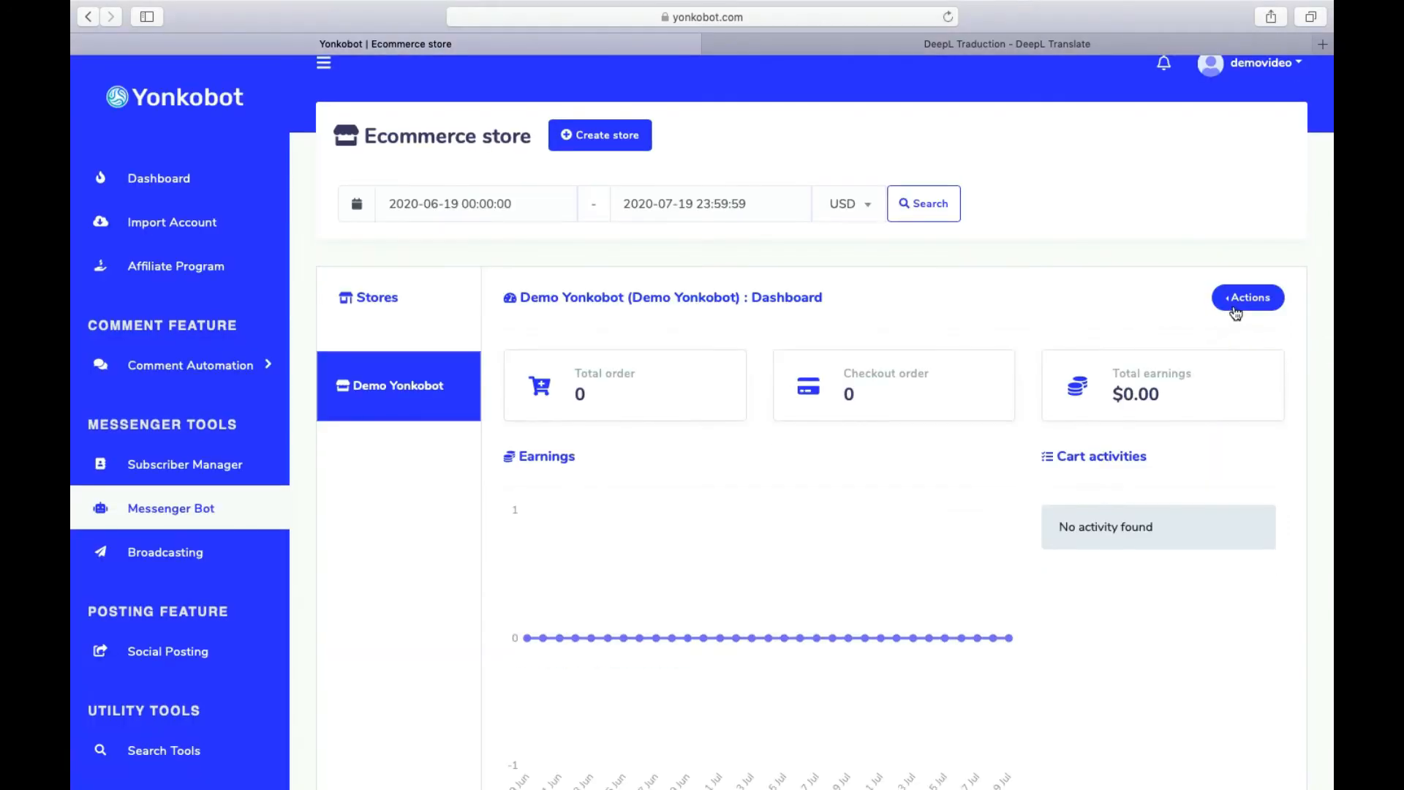
{"action": "left_click", "coordinate": [1231, 305]}
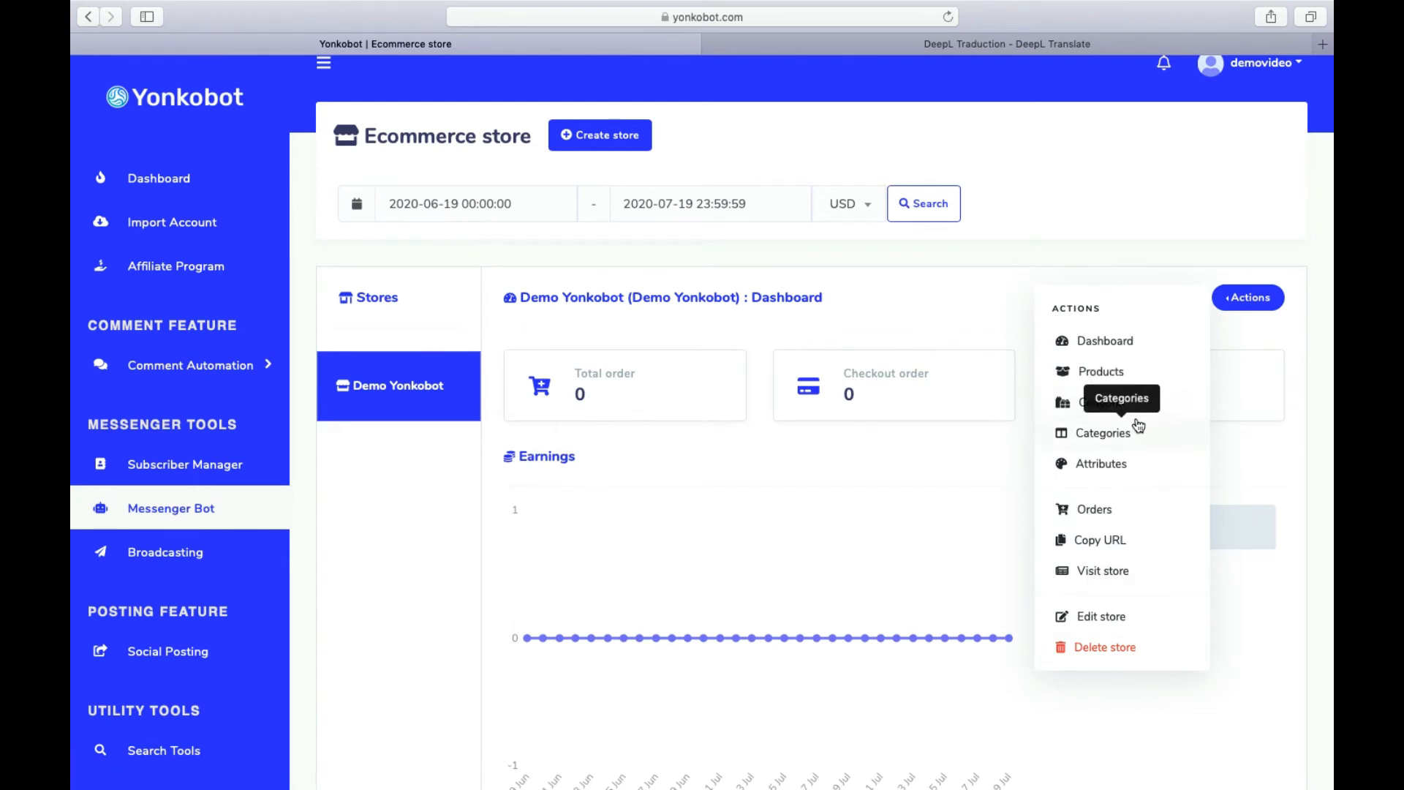
- Add and save an active category named 'Porsche' in the store's Categories
{"action": "left_click", "coordinate": [1104, 434]}
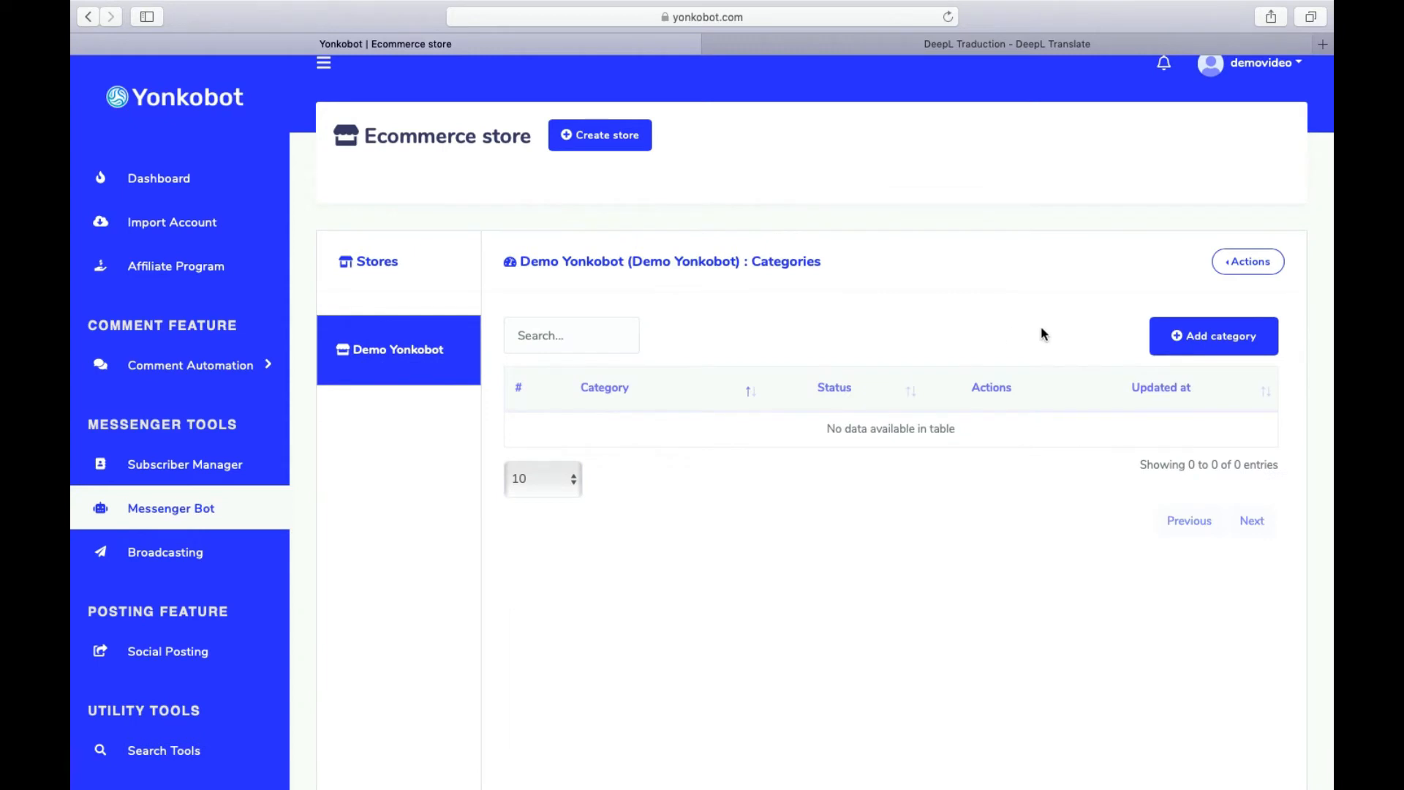
{"action": "left_click", "coordinate": [1200, 333]}
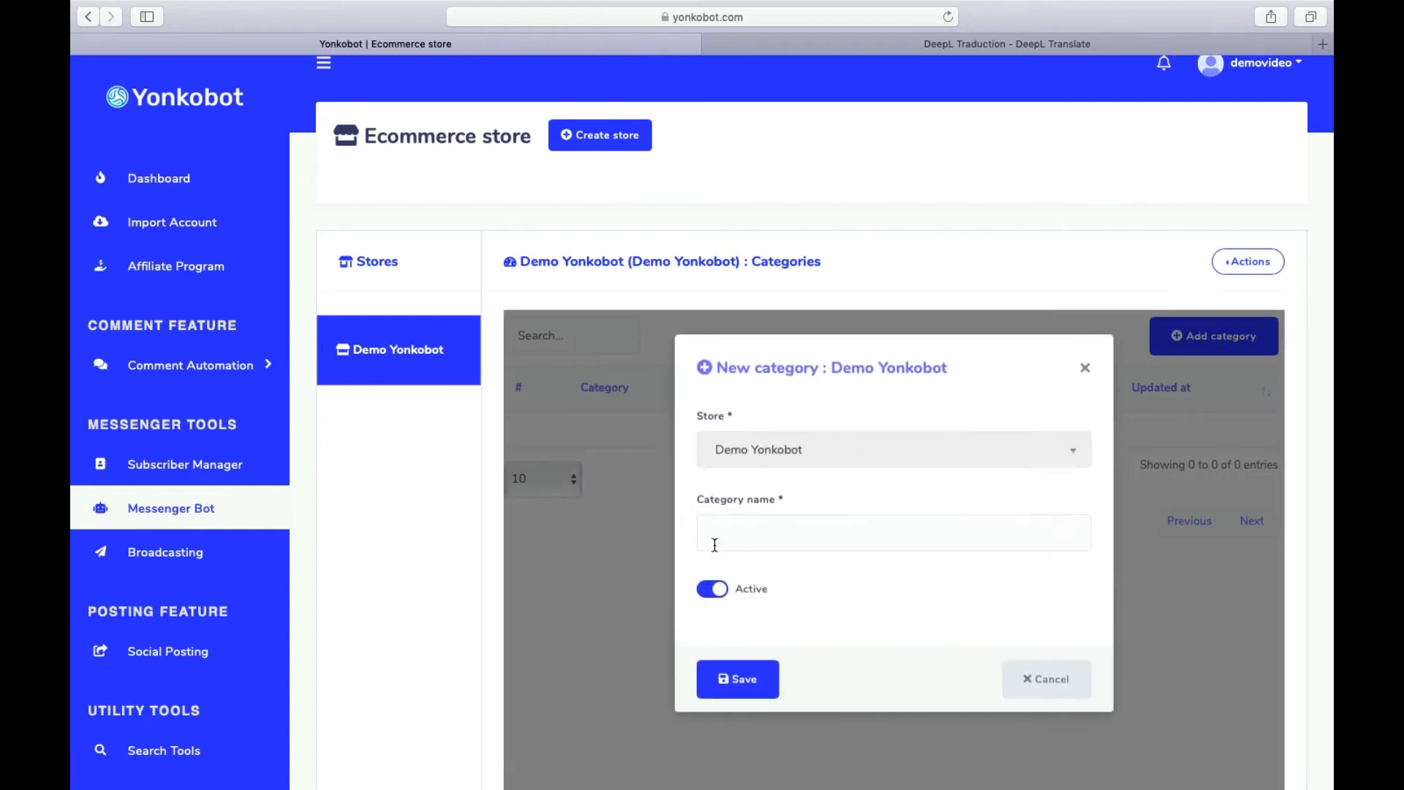
{"action": "left_click", "coordinate": [716, 545]}
{"action": "type", "text": "P"}
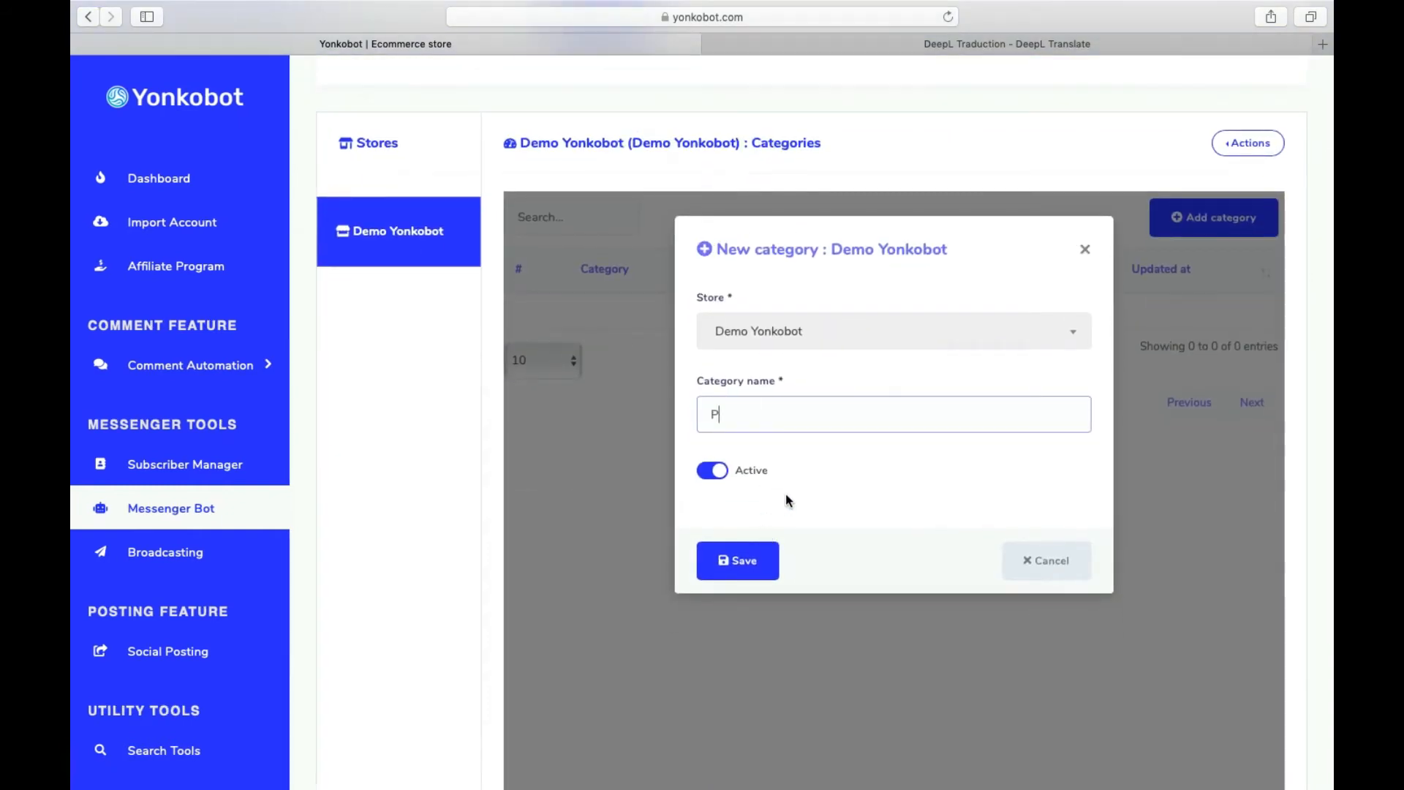
{"action": "type", "text": "orsche"}
{"action": "left_click", "coordinate": [719, 563]}
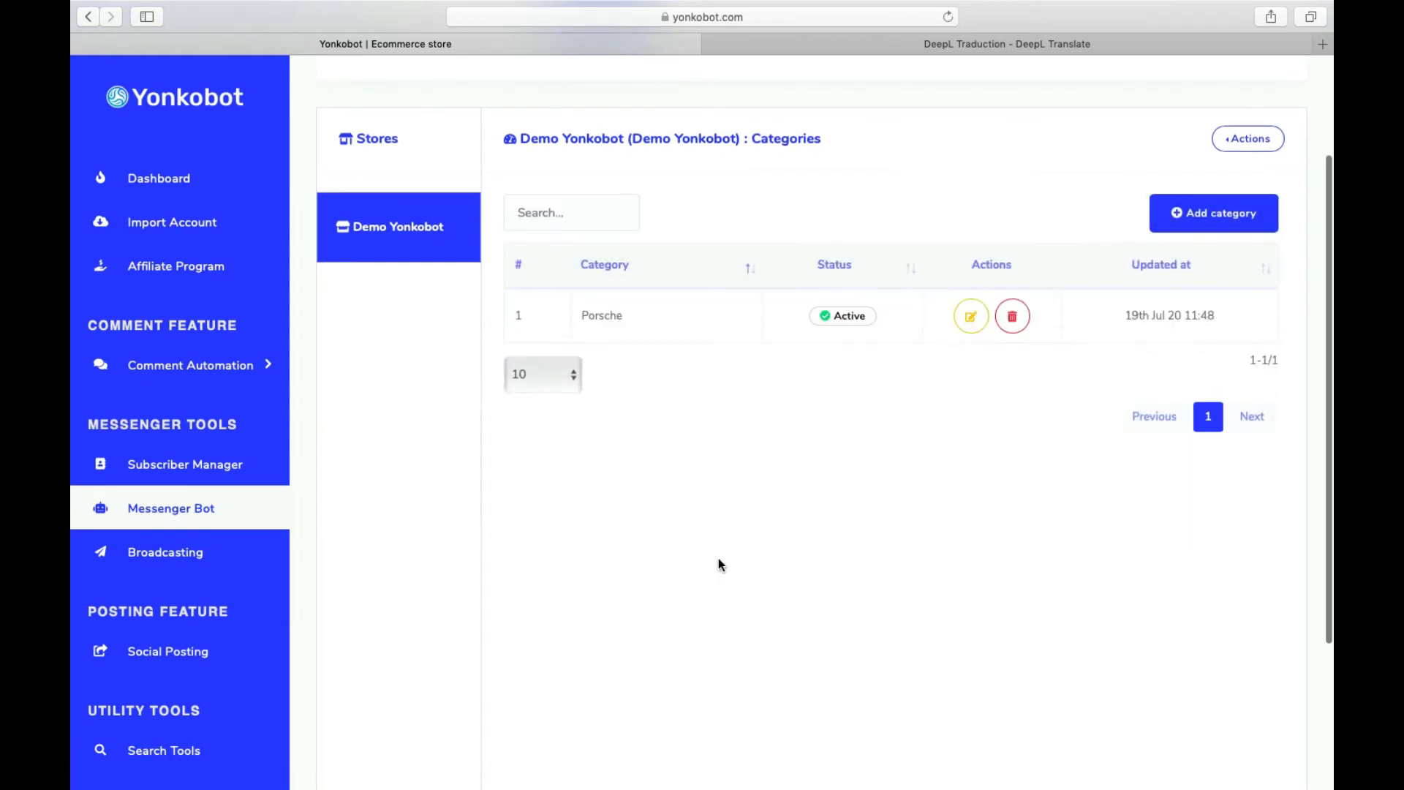
{"action": "scroll", "coordinate": [741, 512], "scroll_direction": "up", "scroll_amount": 3}
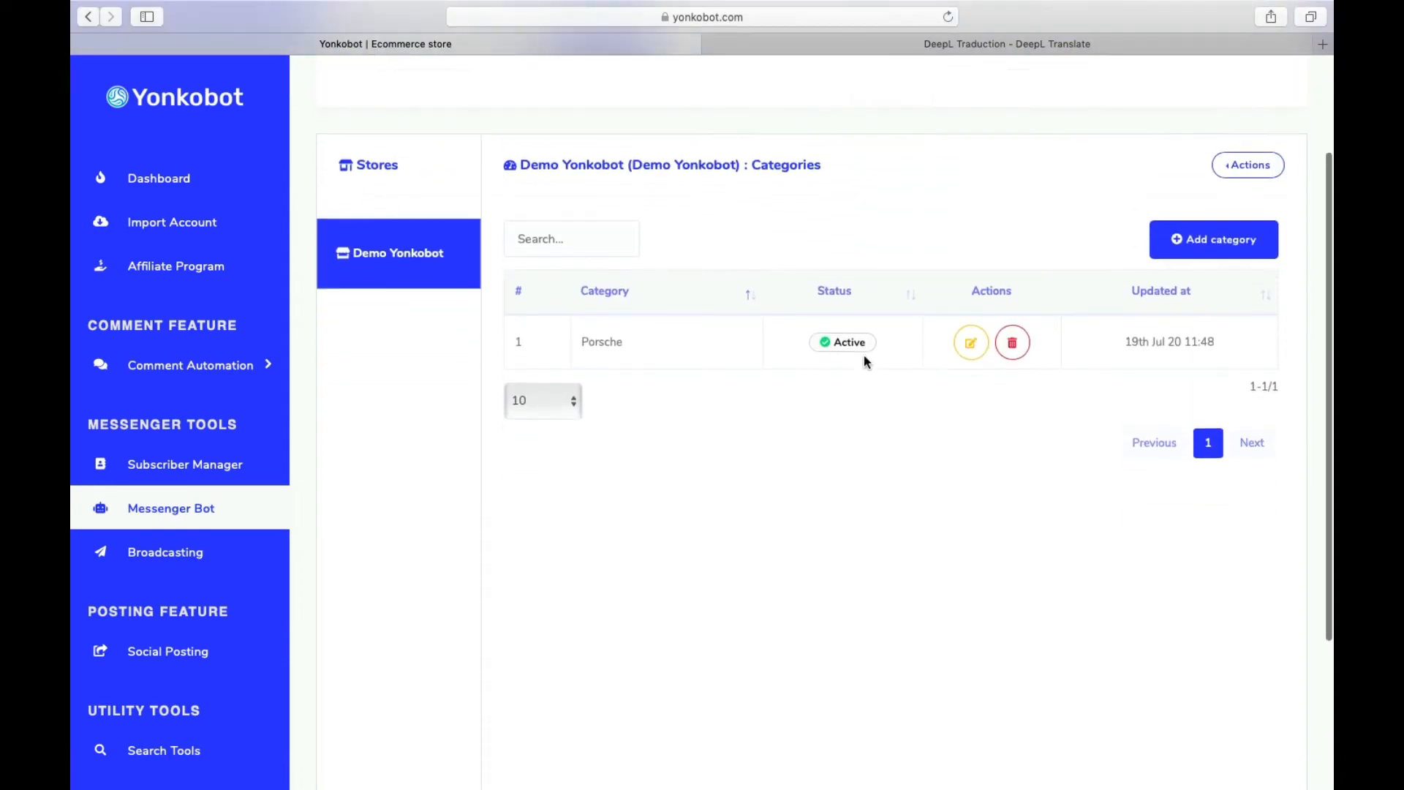
{"action": "left_click", "coordinate": [1276, 287]}
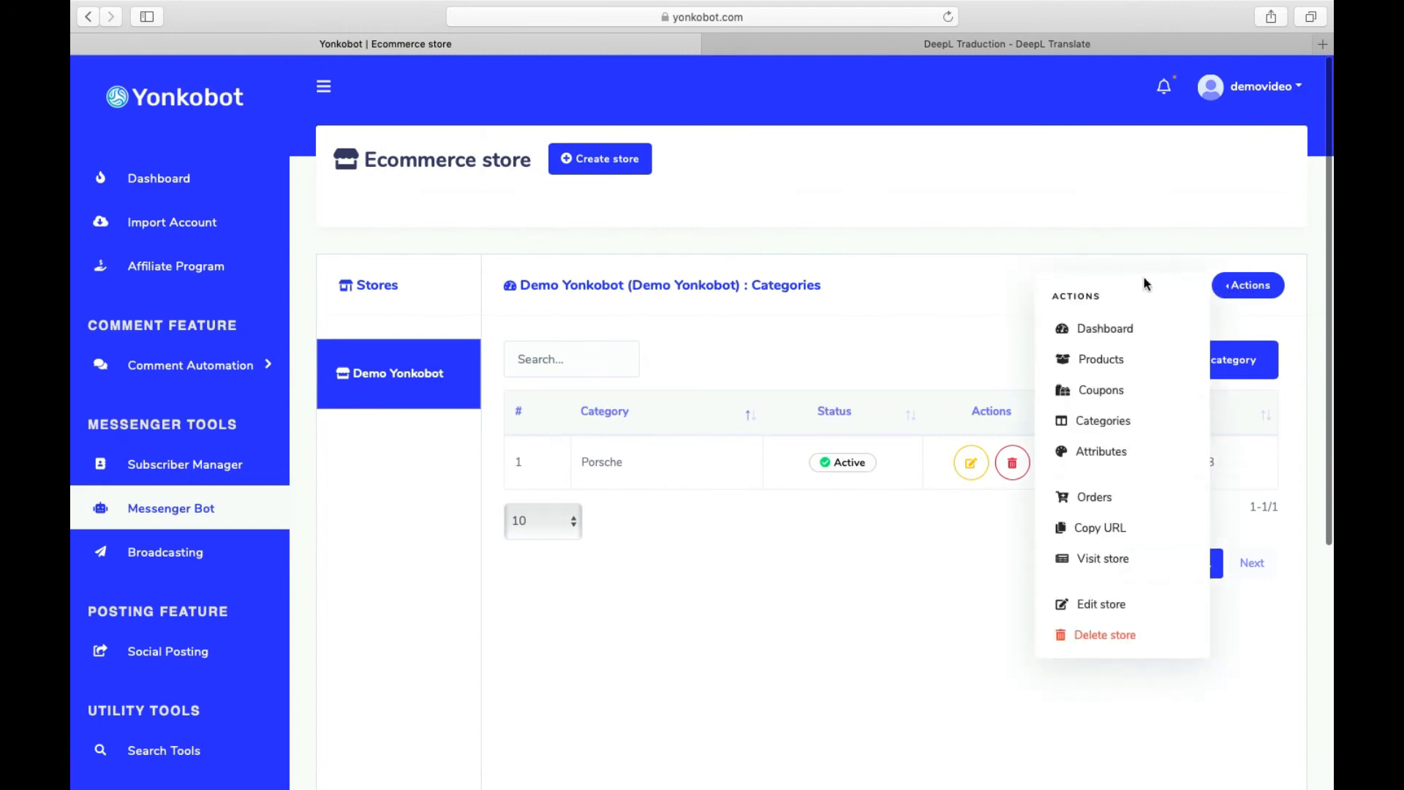
- Start a new product in Products and set its category to Porsche
{"action": "left_click", "coordinate": [1083, 360]}
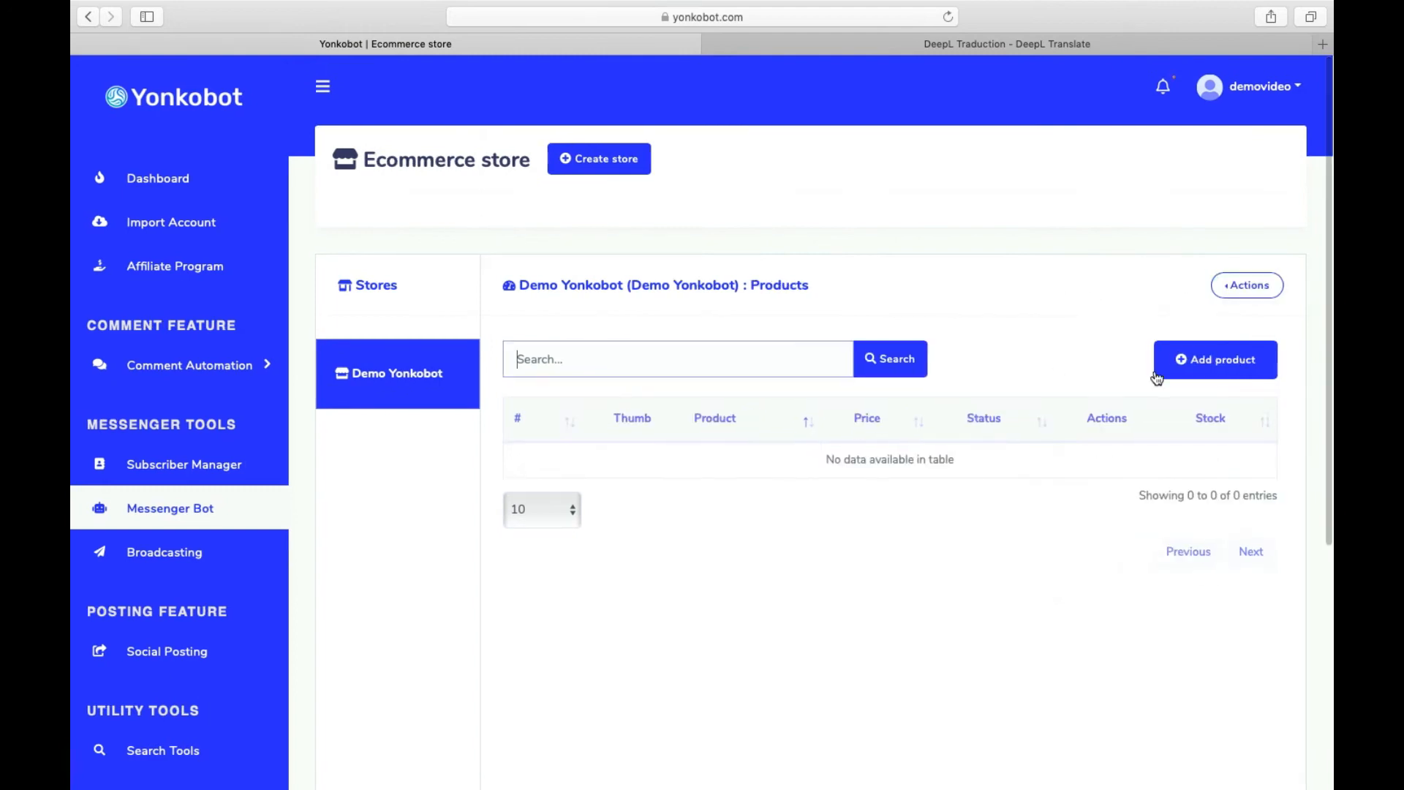
{"action": "left_click", "coordinate": [1192, 366]}
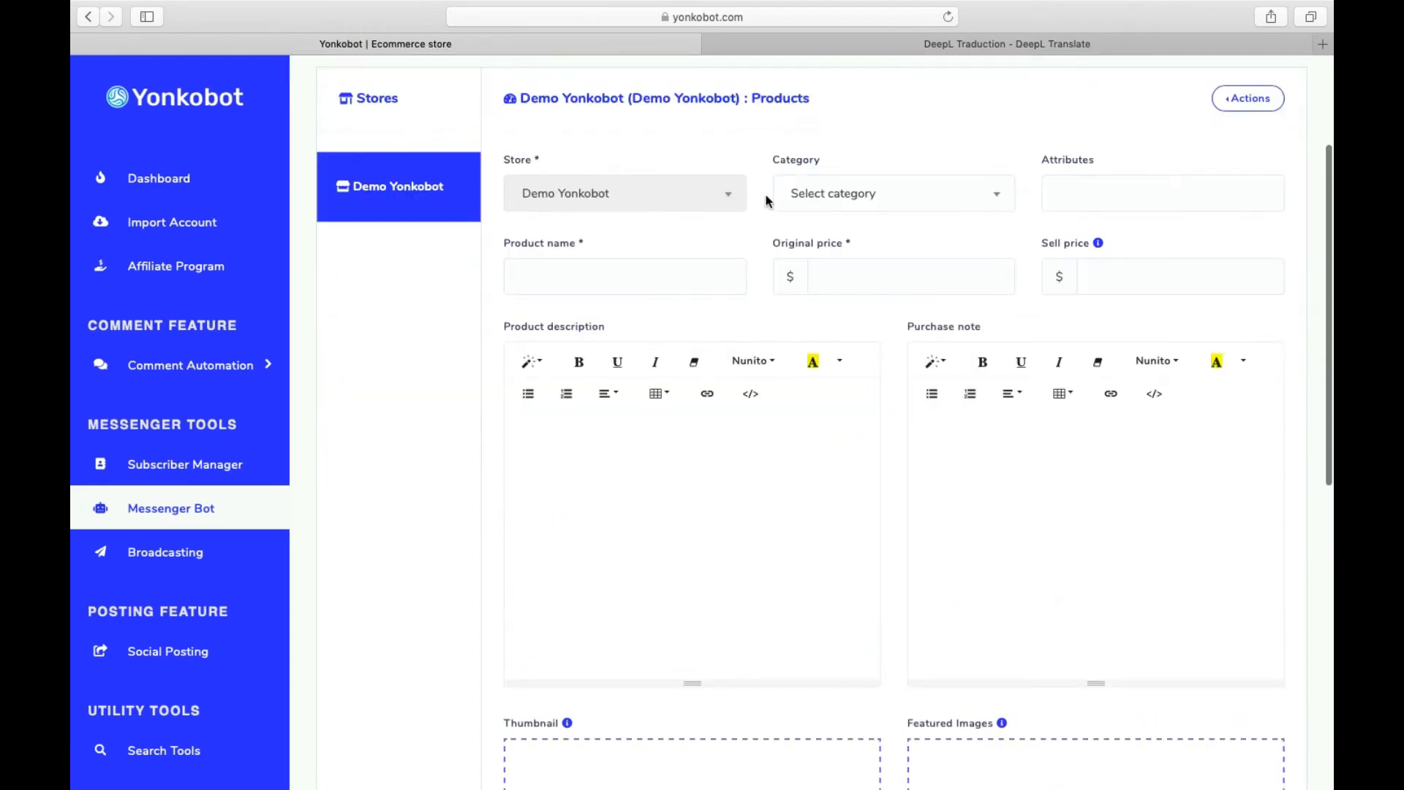
{"action": "left_click", "coordinate": [867, 204]}
{"action": "left_click", "coordinate": [834, 275]}
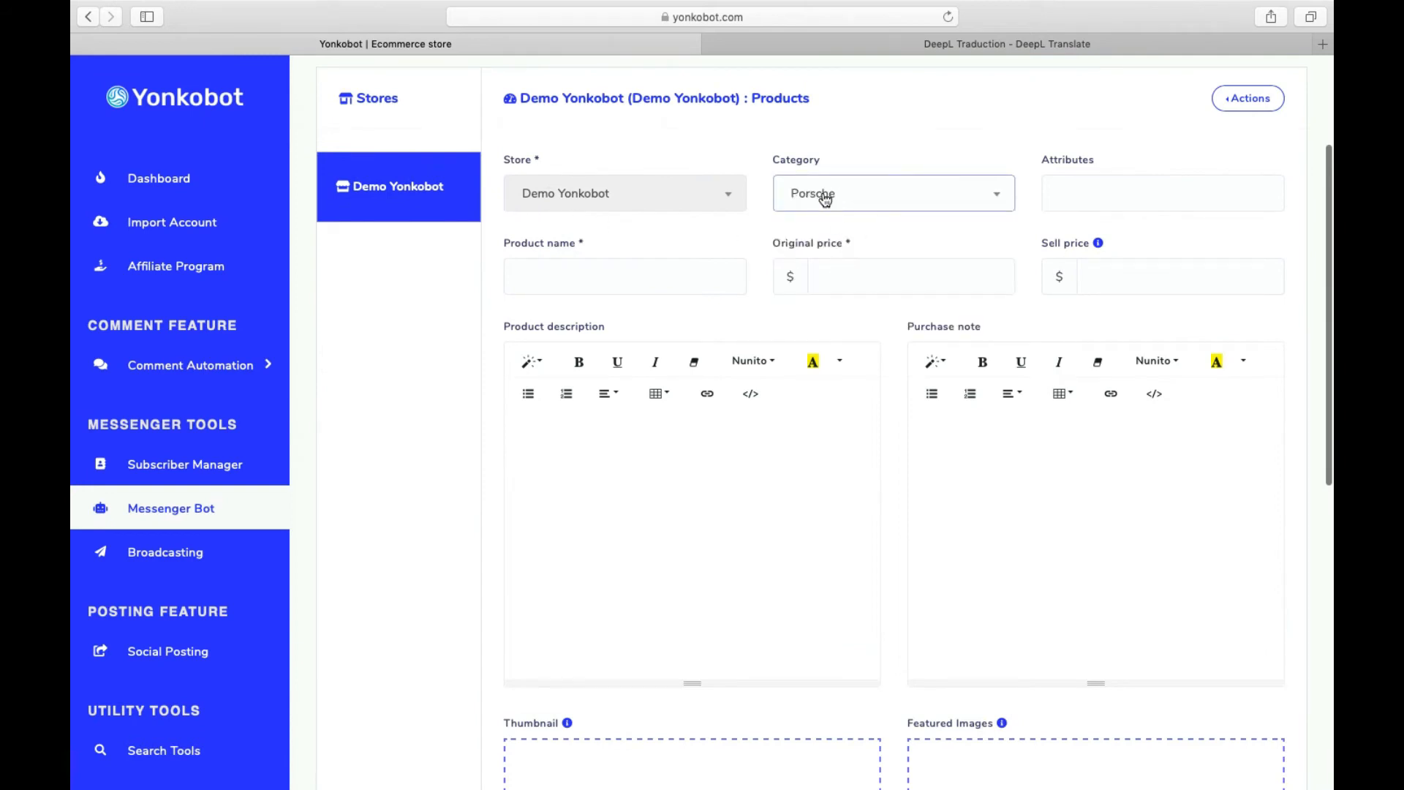
{"action": "left_click", "coordinate": [1059, 202]}
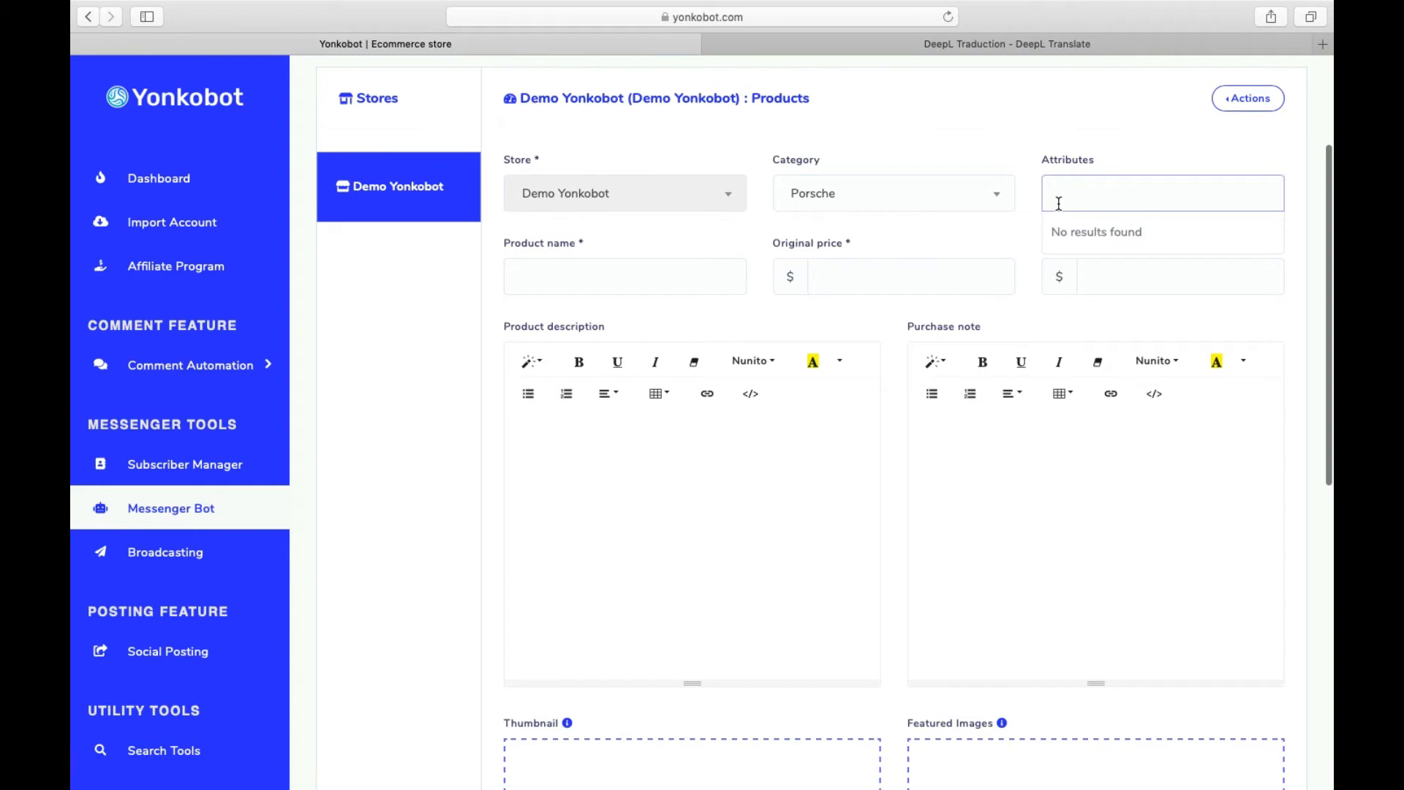
{"action": "left_click", "coordinate": [1023, 154]}
{"action": "left_click", "coordinate": [1248, 107]}
{"action": "left_click", "coordinate": [1248, 108]}
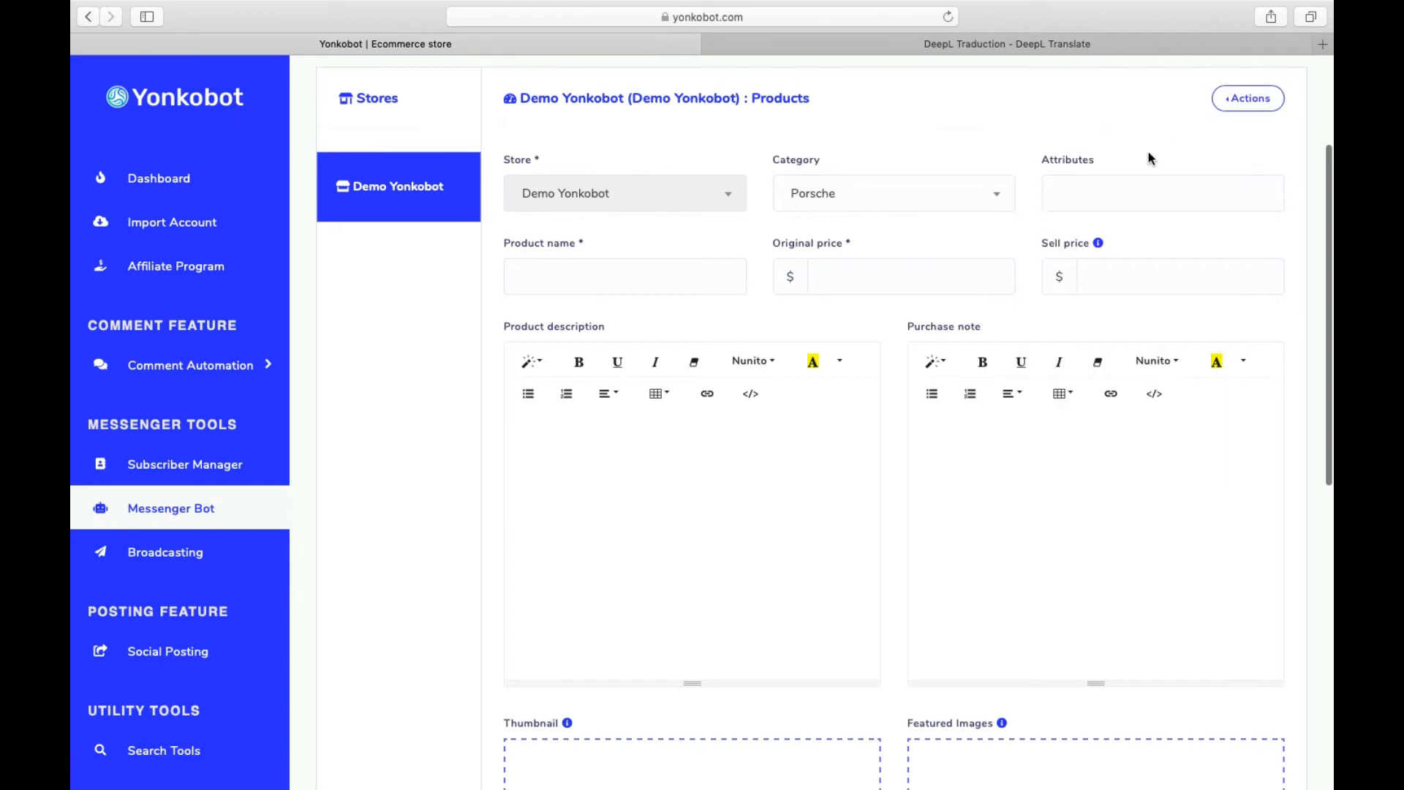
- Start a new attribute and name it 'Couleurs'
{"action": "left_click", "coordinate": [1229, 103]}
{"action": "left_click", "coordinate": [1032, 206]}
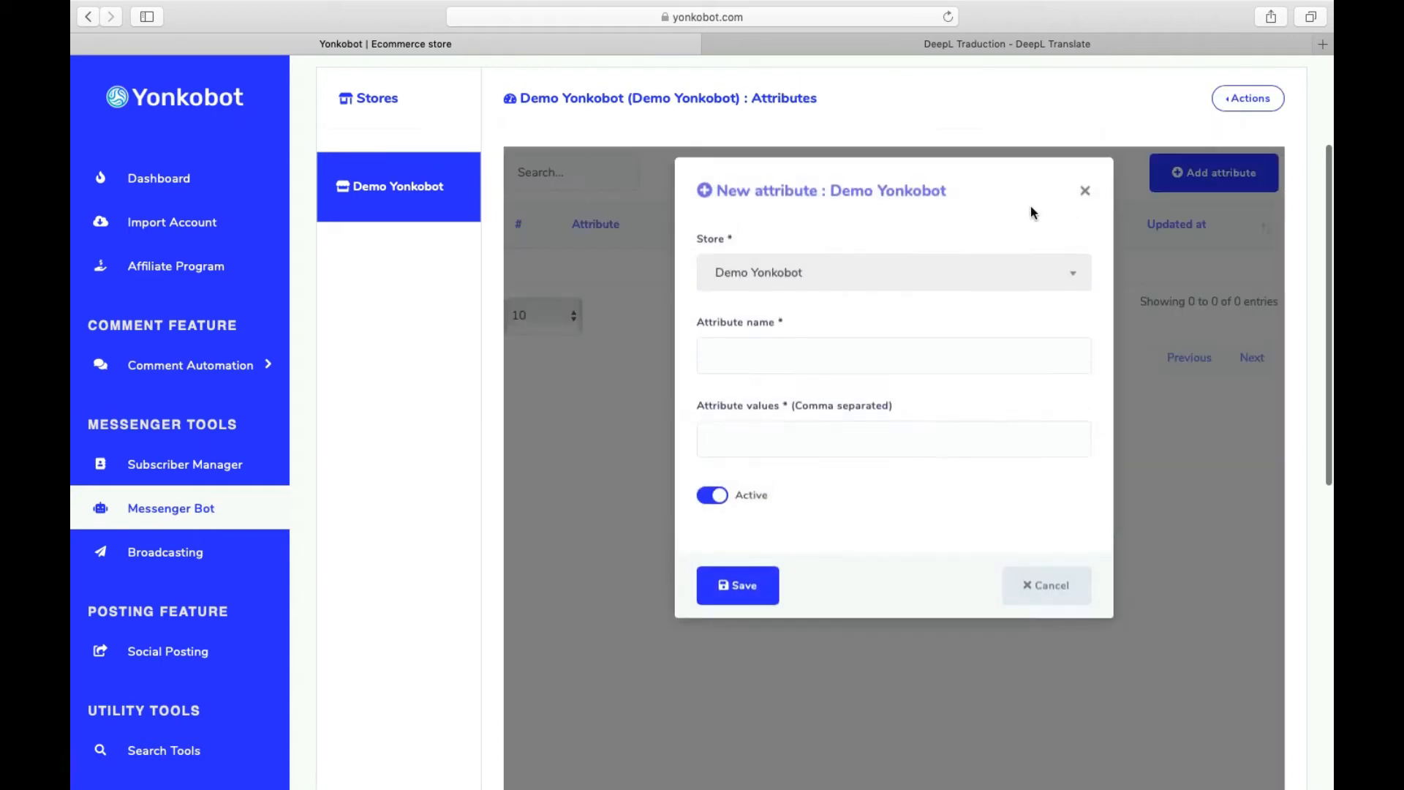
{"action": "left_click", "coordinate": [828, 382]}
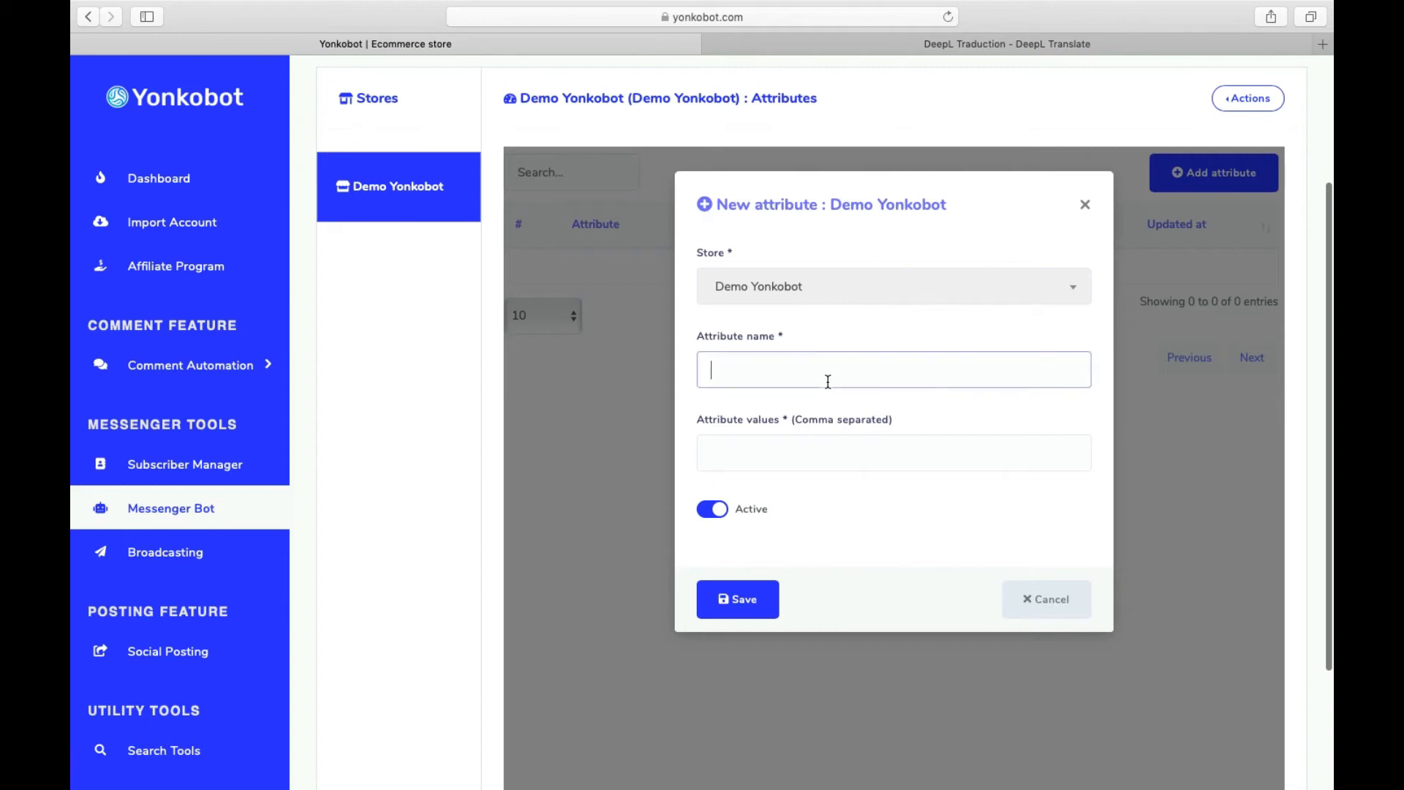
{"action": "type", "text": "Cou"}
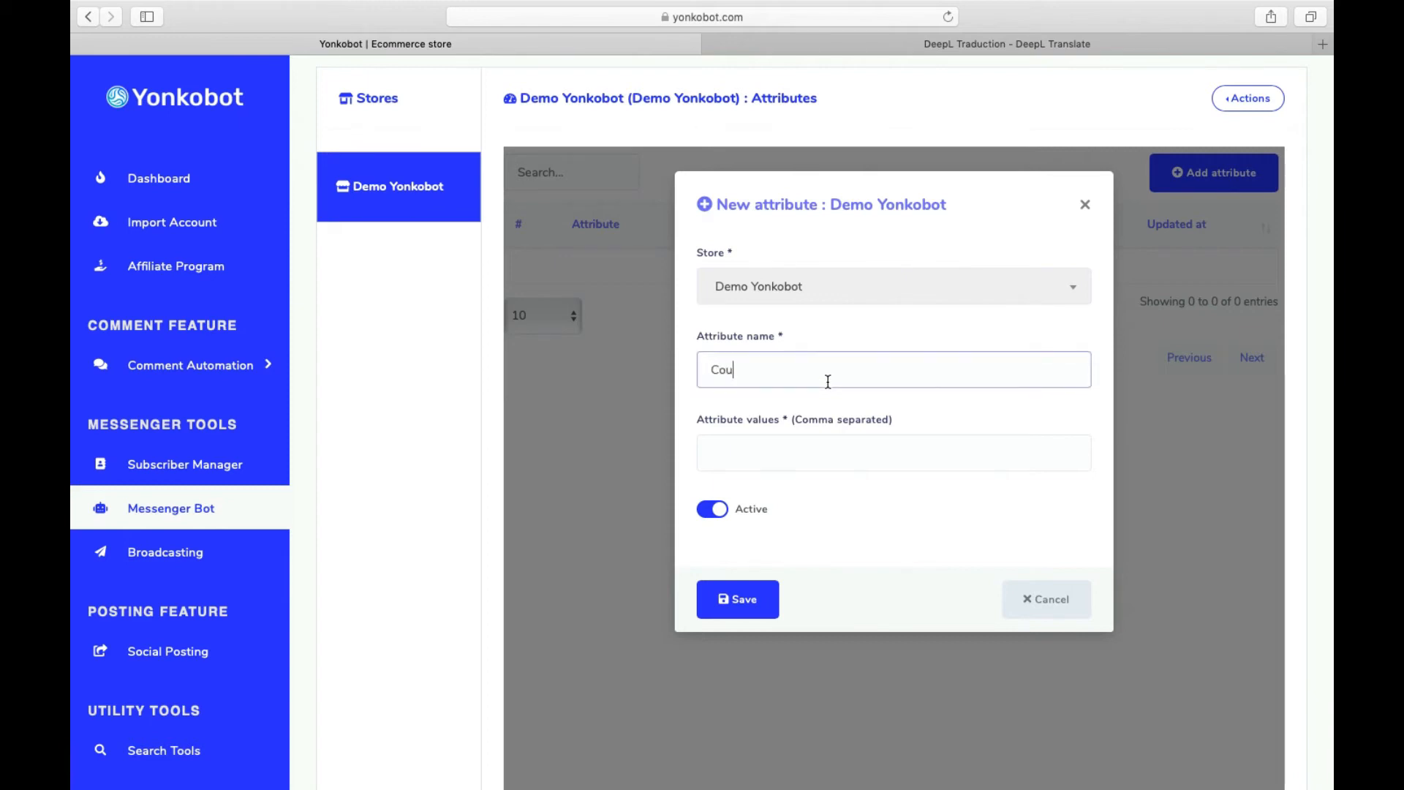
{"action": "type", "text": "leurs"}
{"action": "key", "text": "Tab"}
- Give the attribute the values jaune, vert, noir and rouge, then save it
{"action": "type", "text": "jaune"}
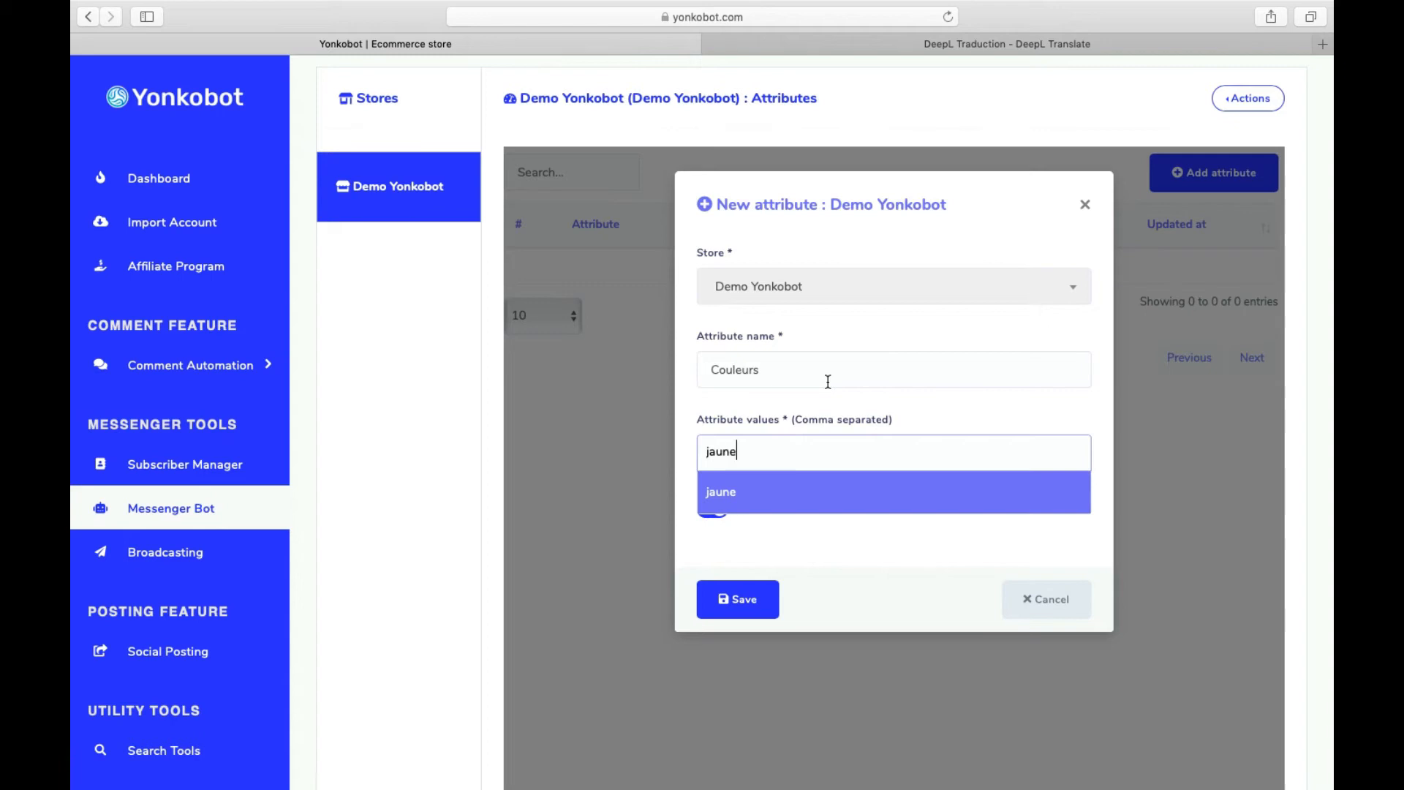
{"action": "key", "text": "Return"}
{"action": "type", "text": "vert"}
{"action": "key", "text": "Return"}
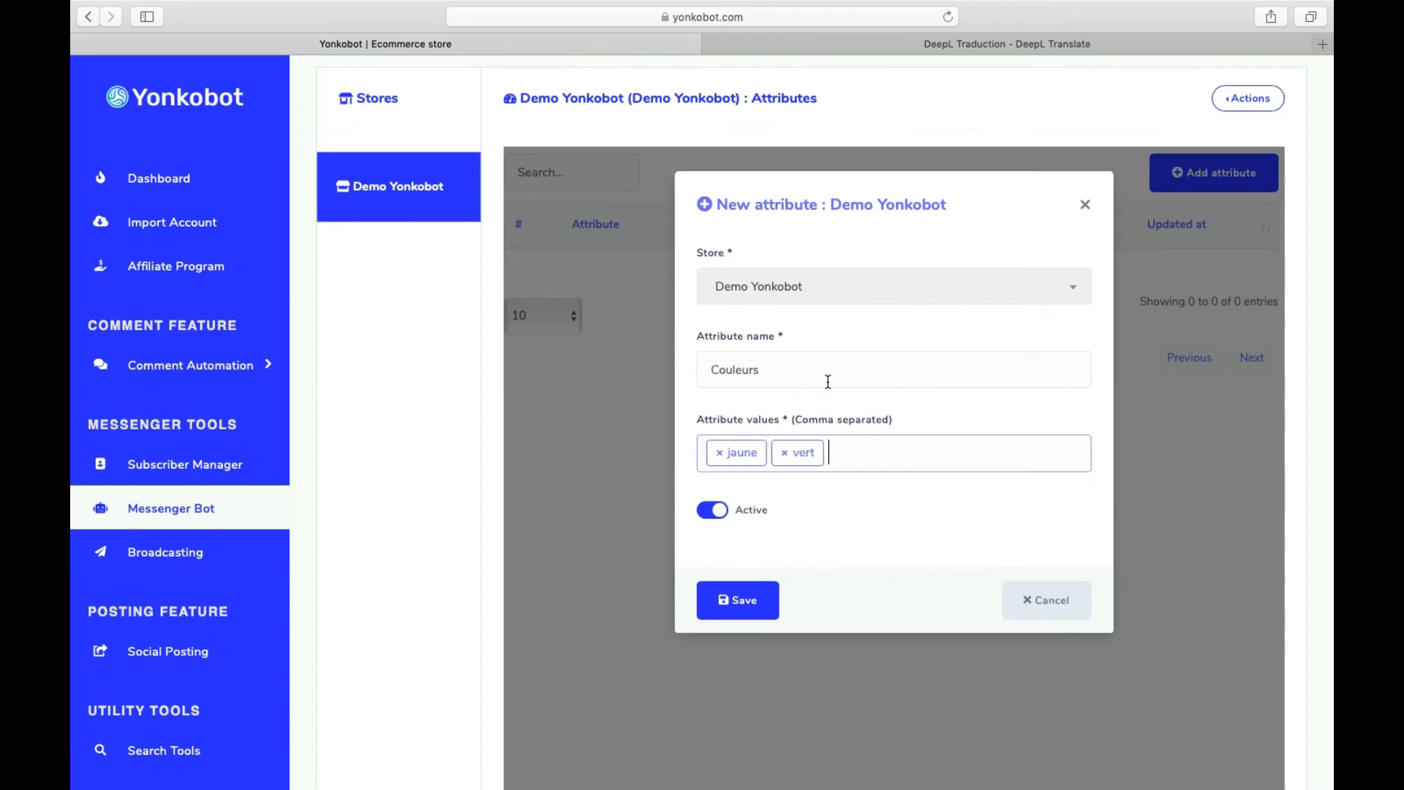
{"action": "type", "text": "noir"}
{"action": "key", "text": "Return"}
{"action": "type", "text": "rouge"}
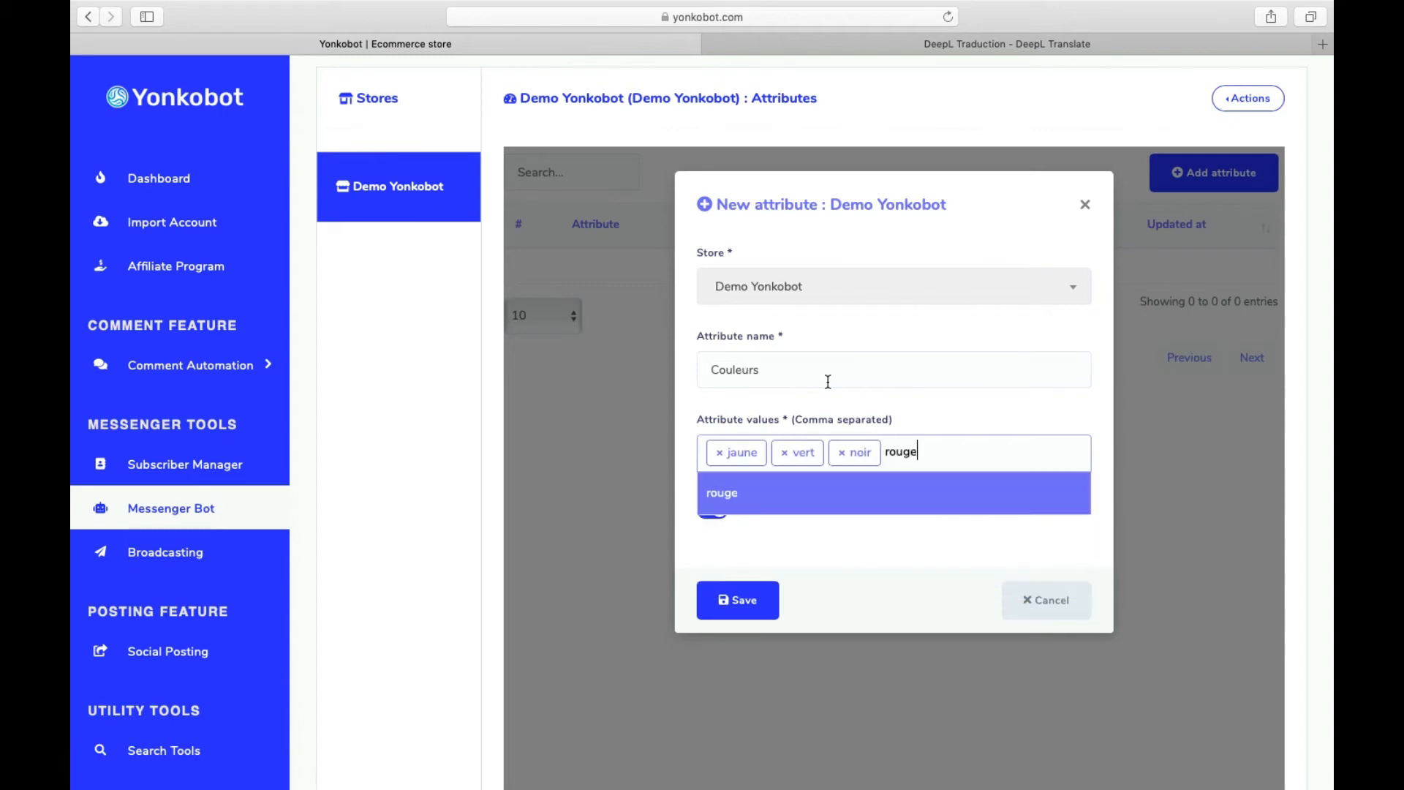
{"action": "key", "text": "Return"}
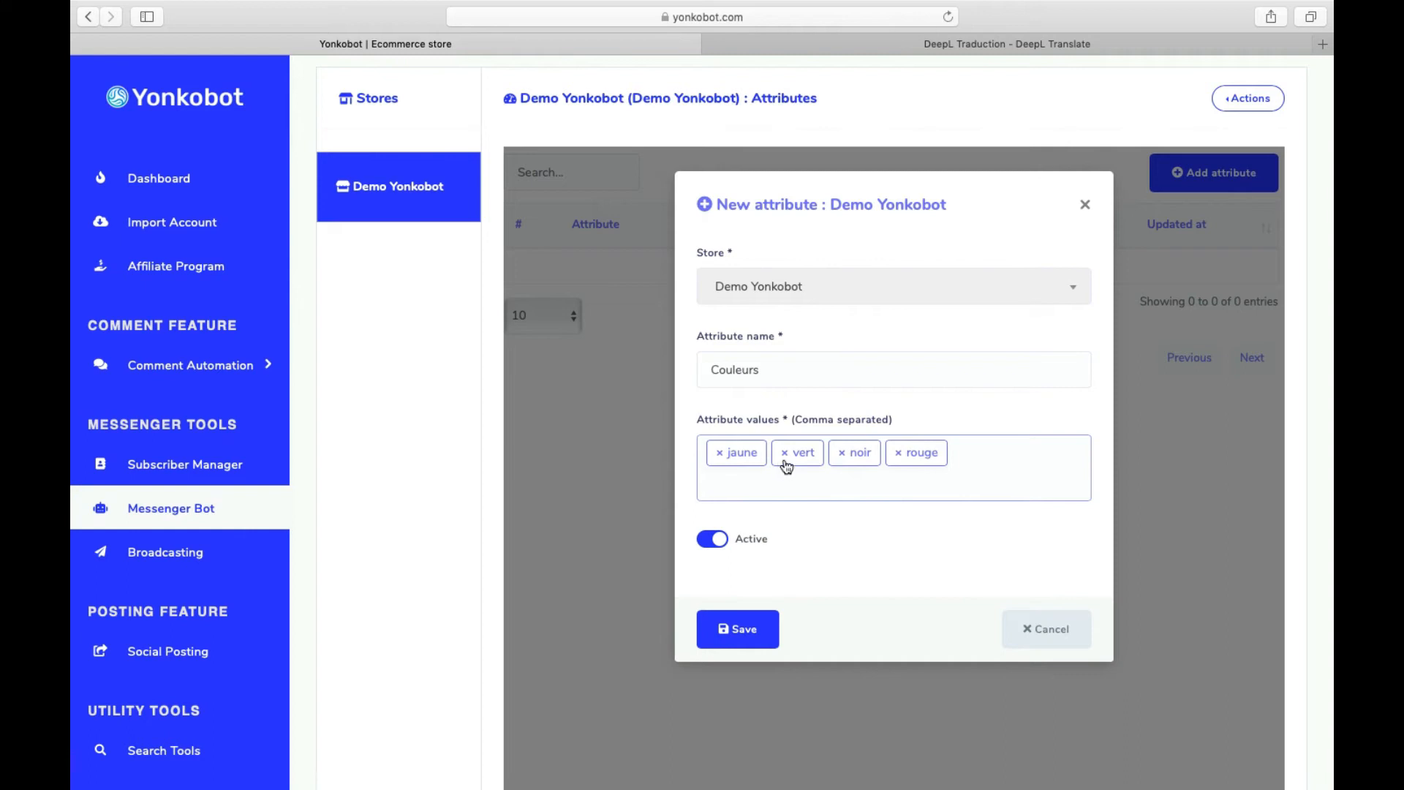
{"action": "key", "text": "BackSpace"}
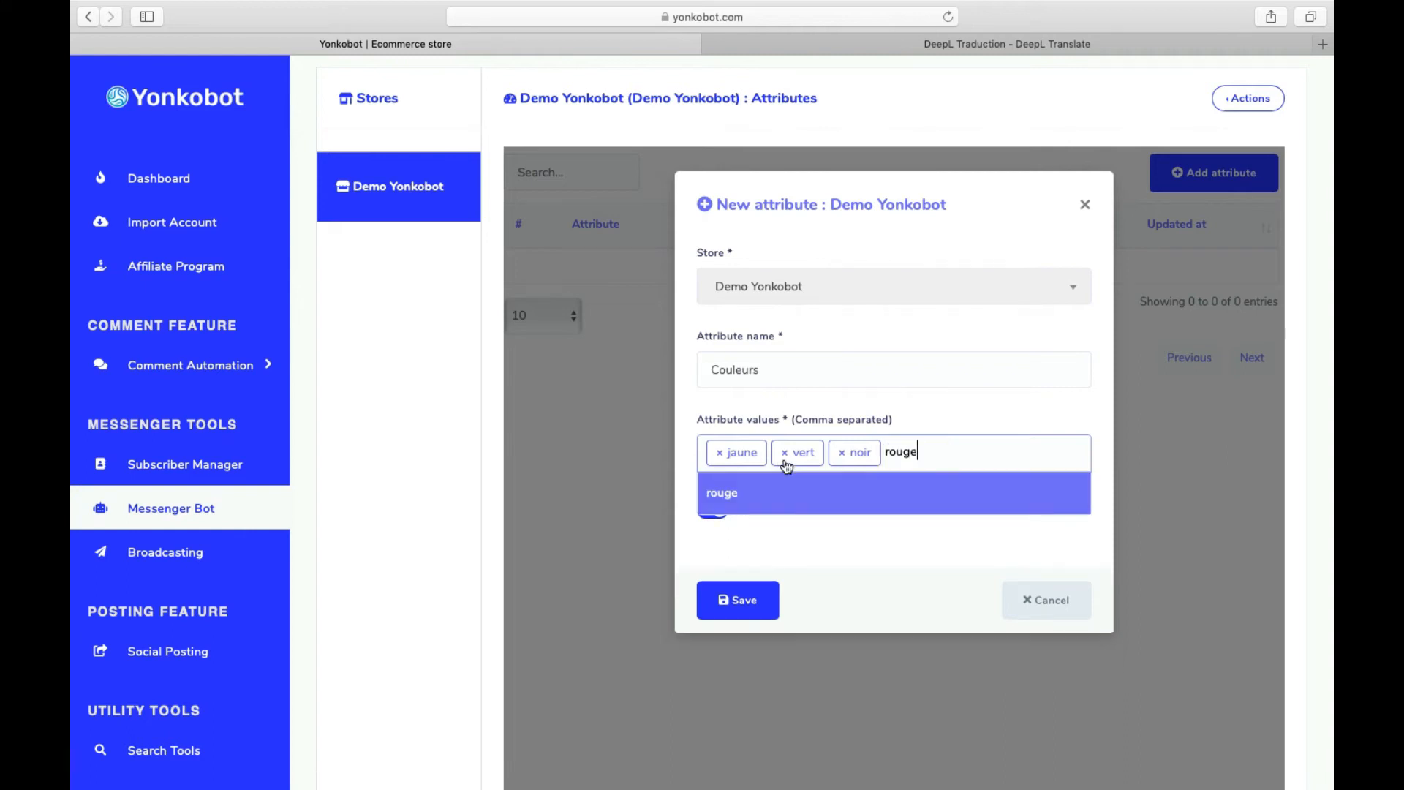
{"action": "key", "text": "Return"}
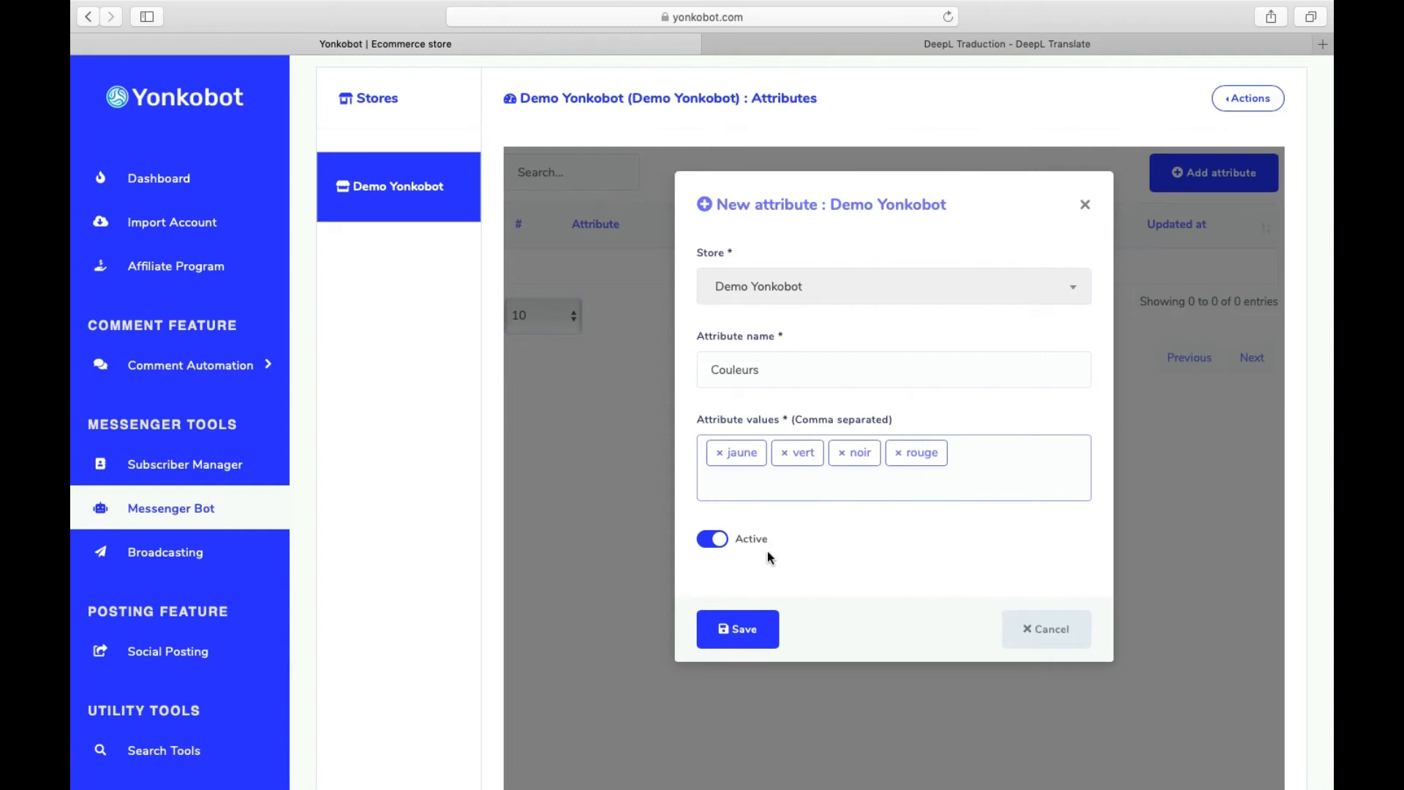
{"action": "left_click", "coordinate": [731, 632]}
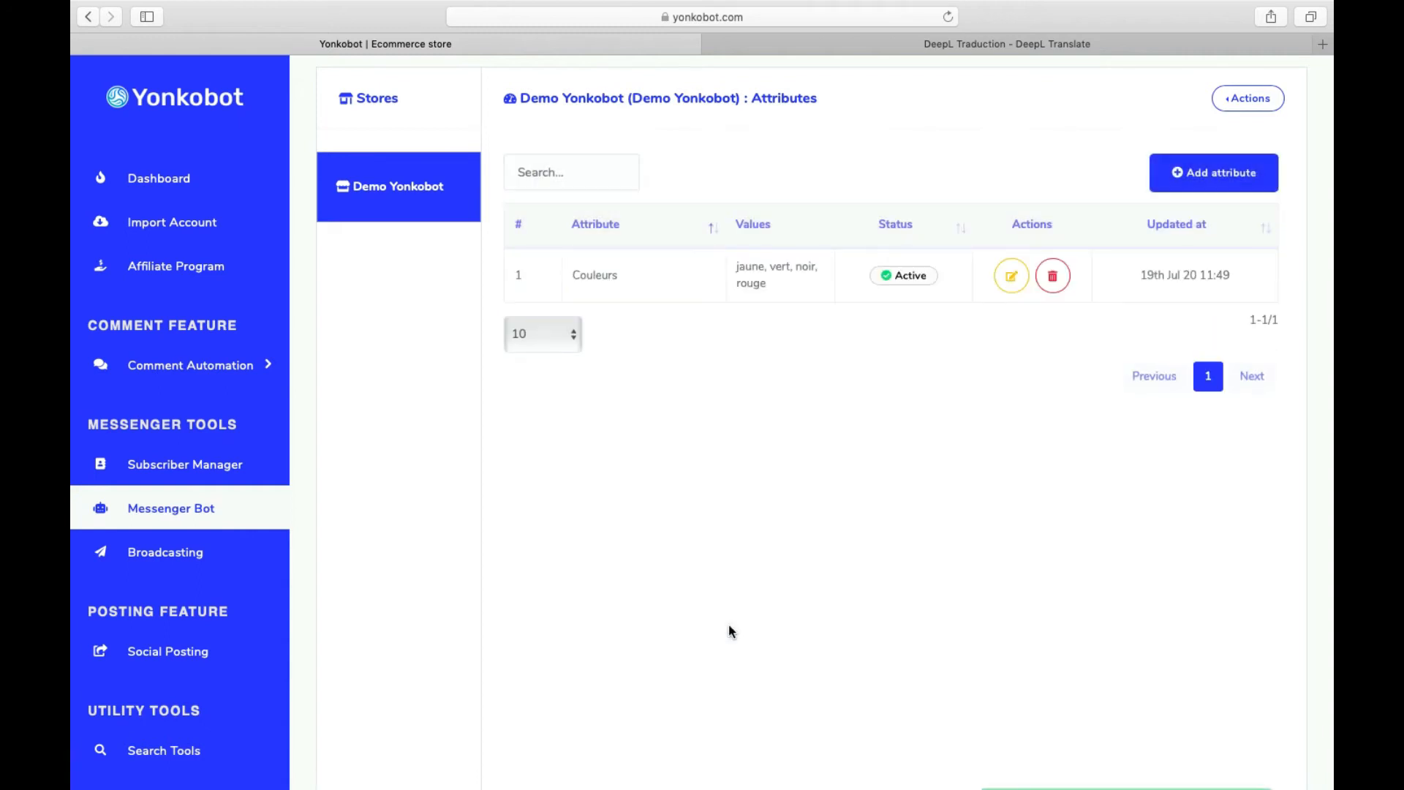
- Start a new product in the Porsche category with the Couleurs attribute
{"action": "left_click", "coordinate": [1235, 106]}
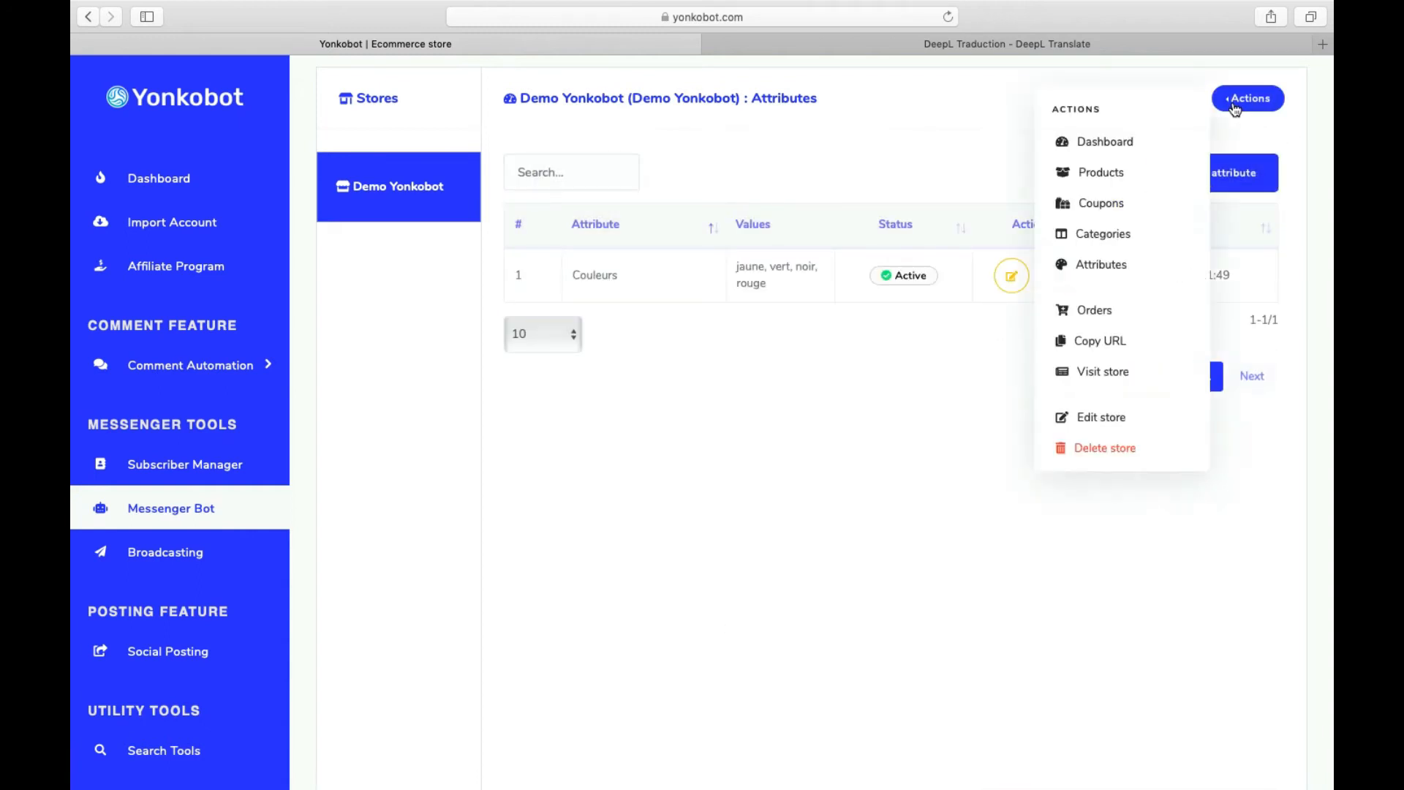
{"action": "left_click", "coordinate": [1133, 178]}
{"action": "left_click", "coordinate": [1183, 173]}
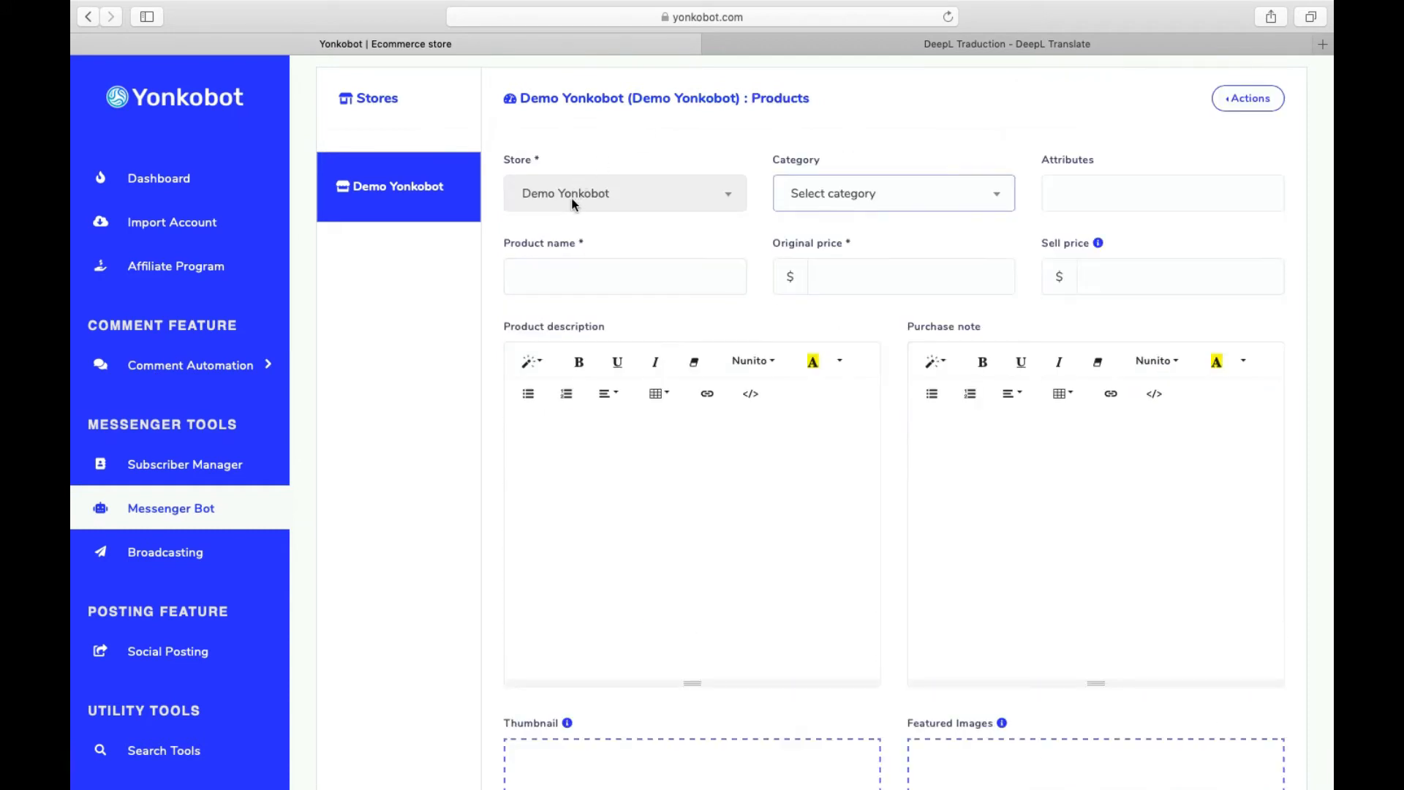
{"action": "left_click", "coordinate": [827, 185]}
{"action": "left_click", "coordinate": [882, 272]}
{"action": "left_click", "coordinate": [1111, 212]}
{"action": "left_click", "coordinate": [1094, 236]}
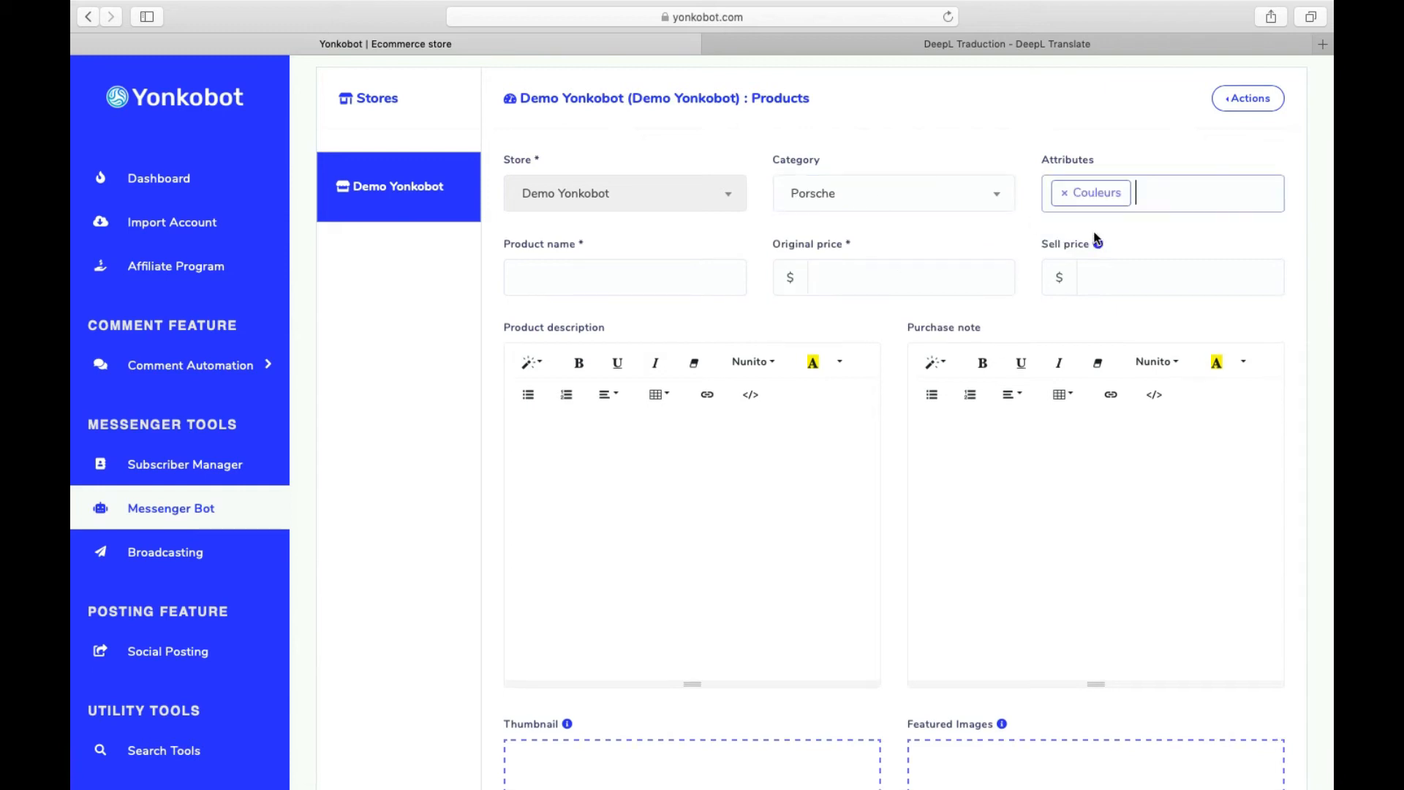
- Name the product 'Porsche Cayenne' with original price 80,000 and sell price 1,10
{"action": "left_click", "coordinate": [617, 283]}
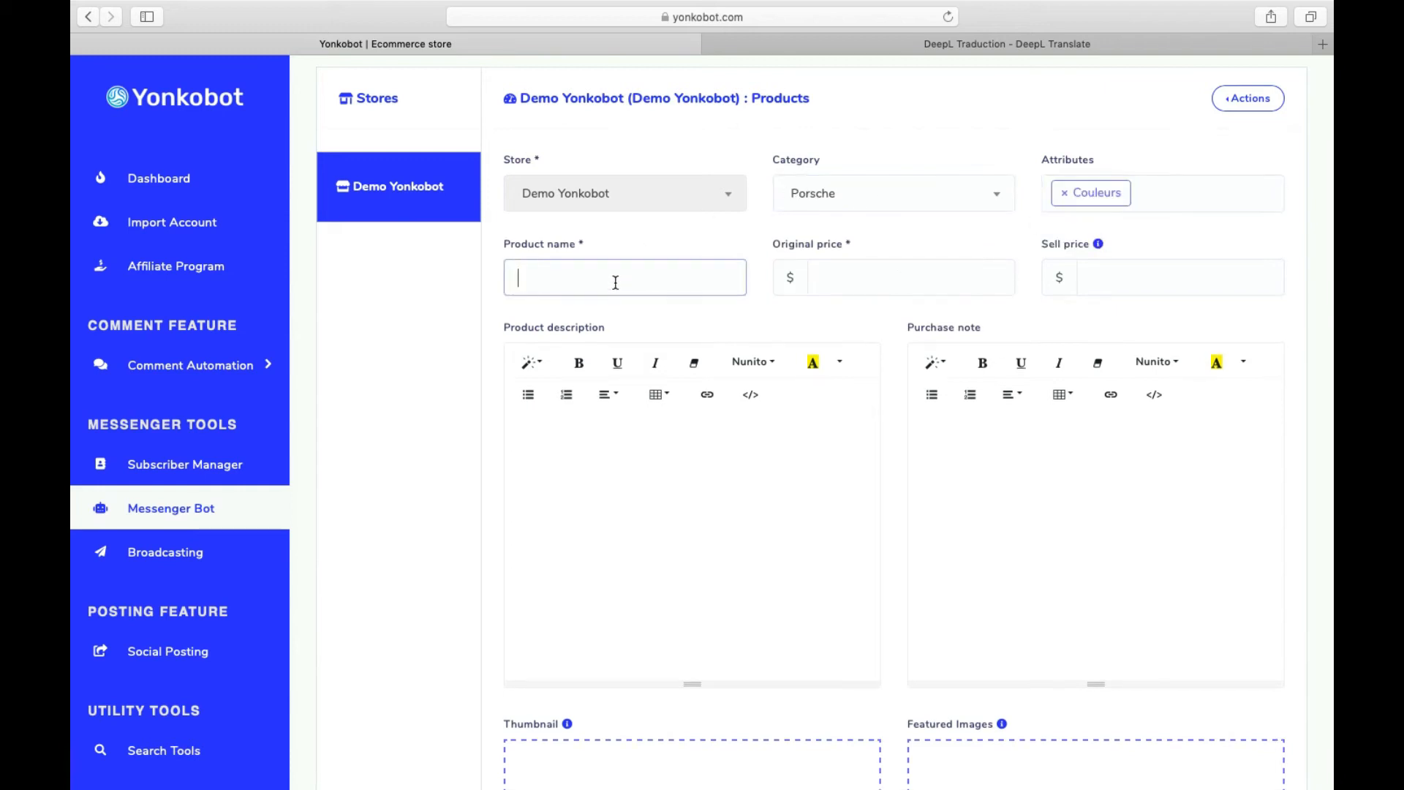
{"action": "type", "text": "Porsche Cayenne"}
{"action": "left_click", "coordinate": [839, 285]}
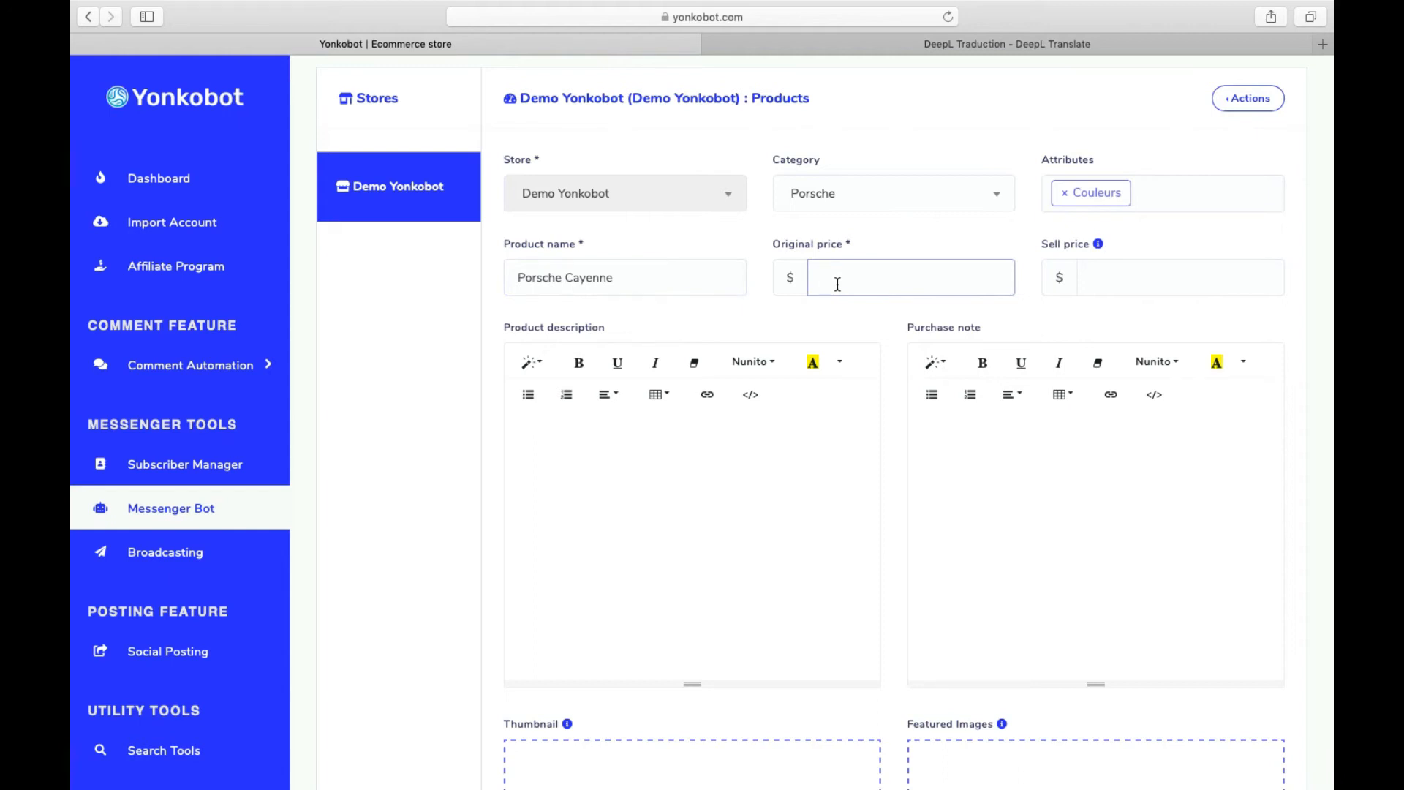
{"action": "type", "text": "80,000"}
{"action": "left_click", "coordinate": [1093, 275]}
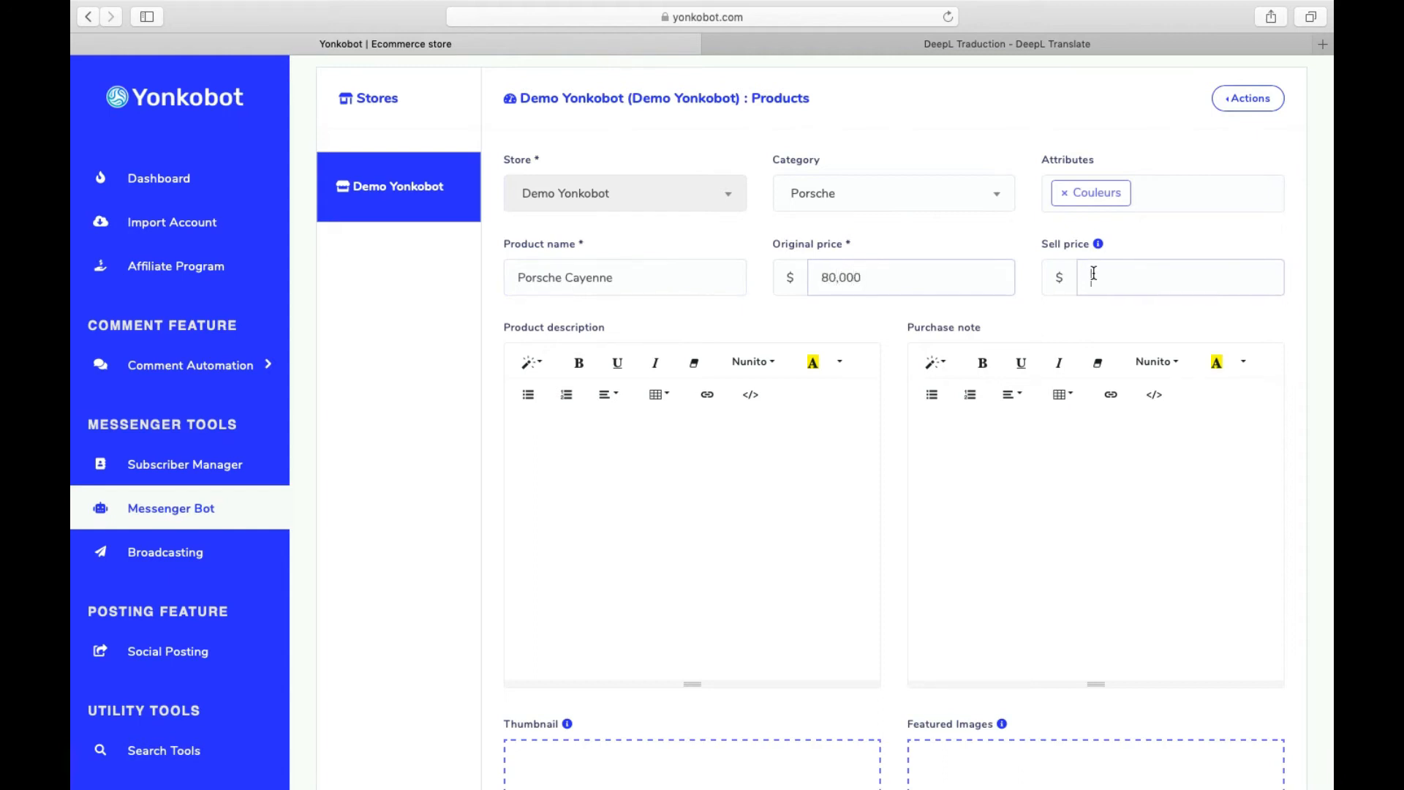
{"action": "left_click", "coordinate": [930, 277]}
{"action": "left_click_drag", "start_coordinate": [880, 277], "coordinate": [789, 282]}
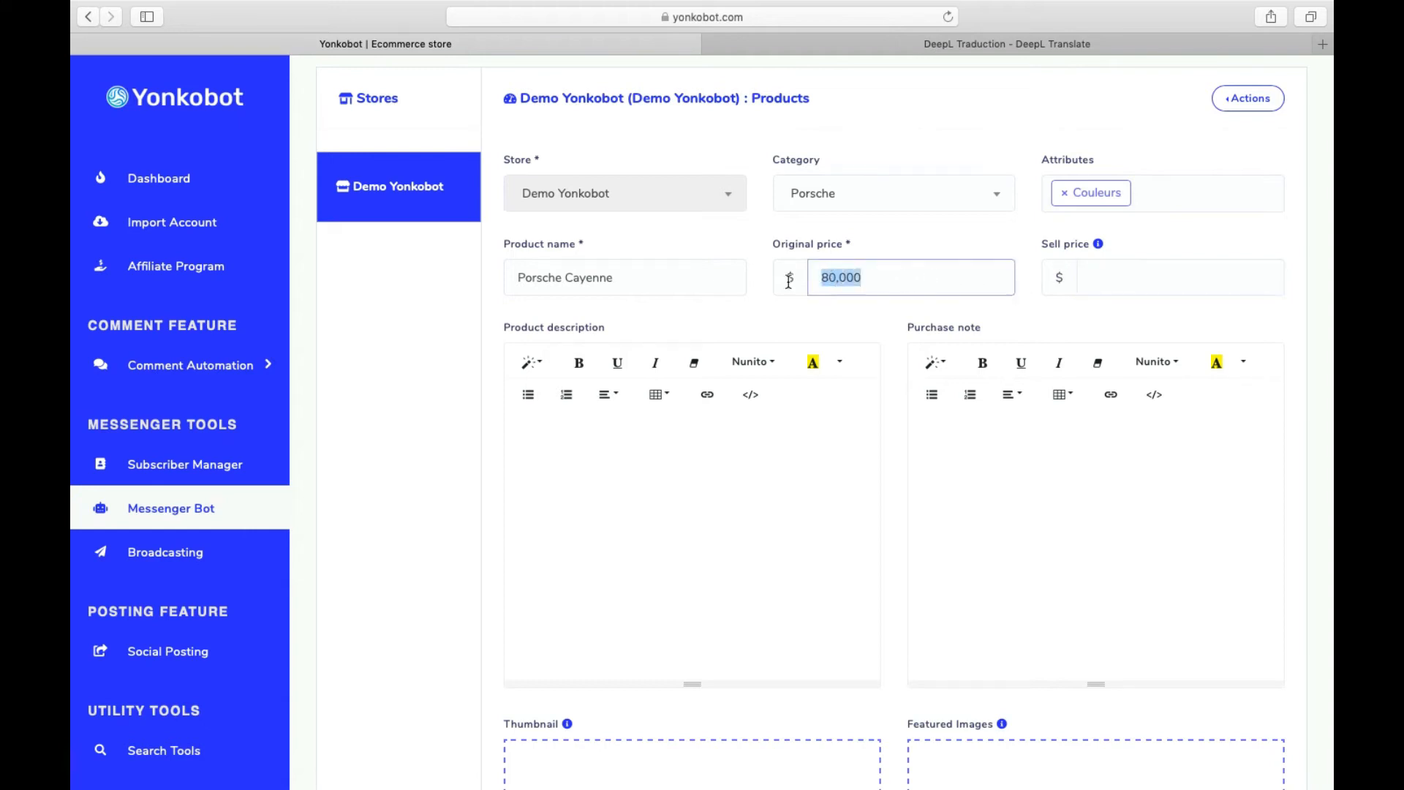
{"action": "left_click", "coordinate": [875, 278]}
{"action": "left_click_drag", "start_coordinate": [881, 277], "coordinate": [823, 277]}
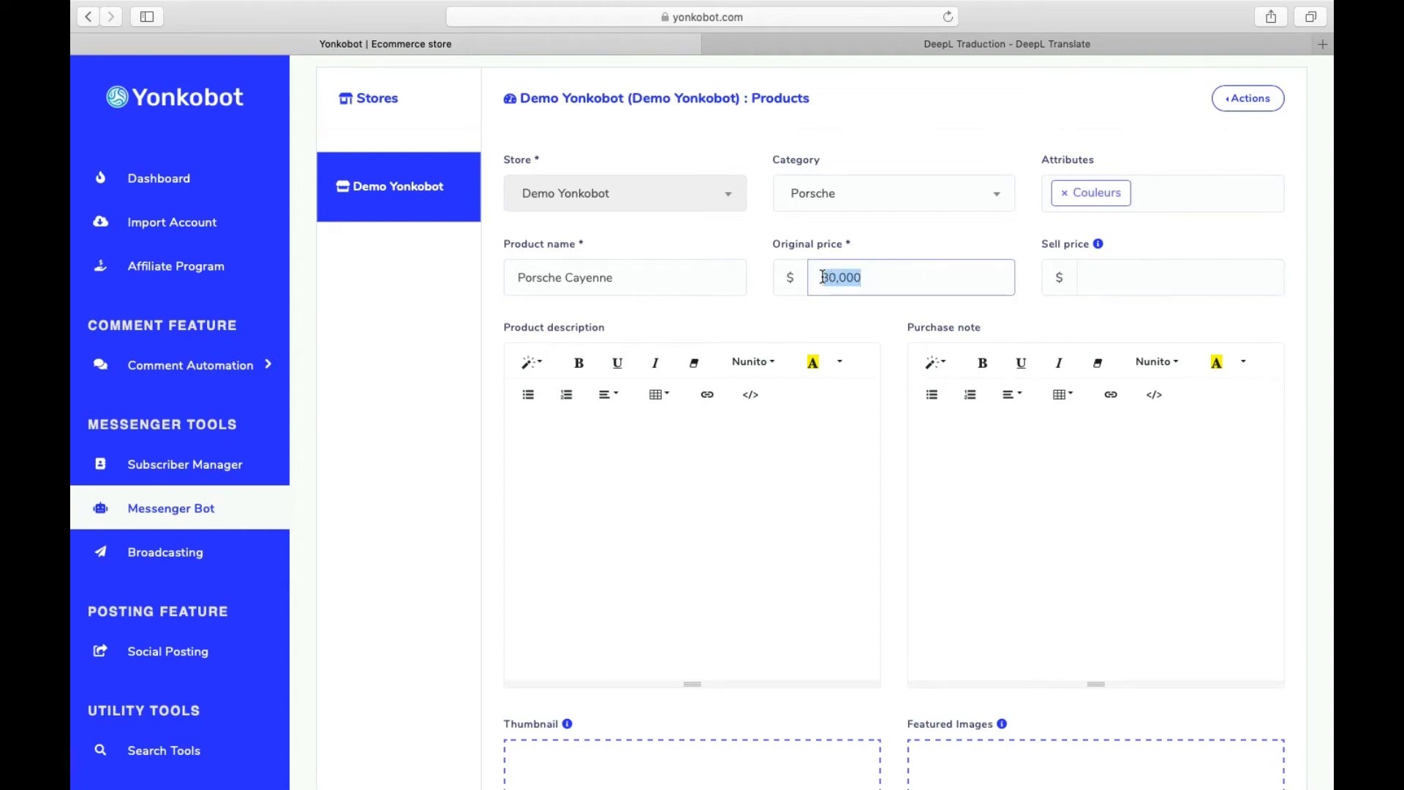
{"action": "left_click", "coordinate": [1090, 283]}
{"action": "type", "text": "1,10"}
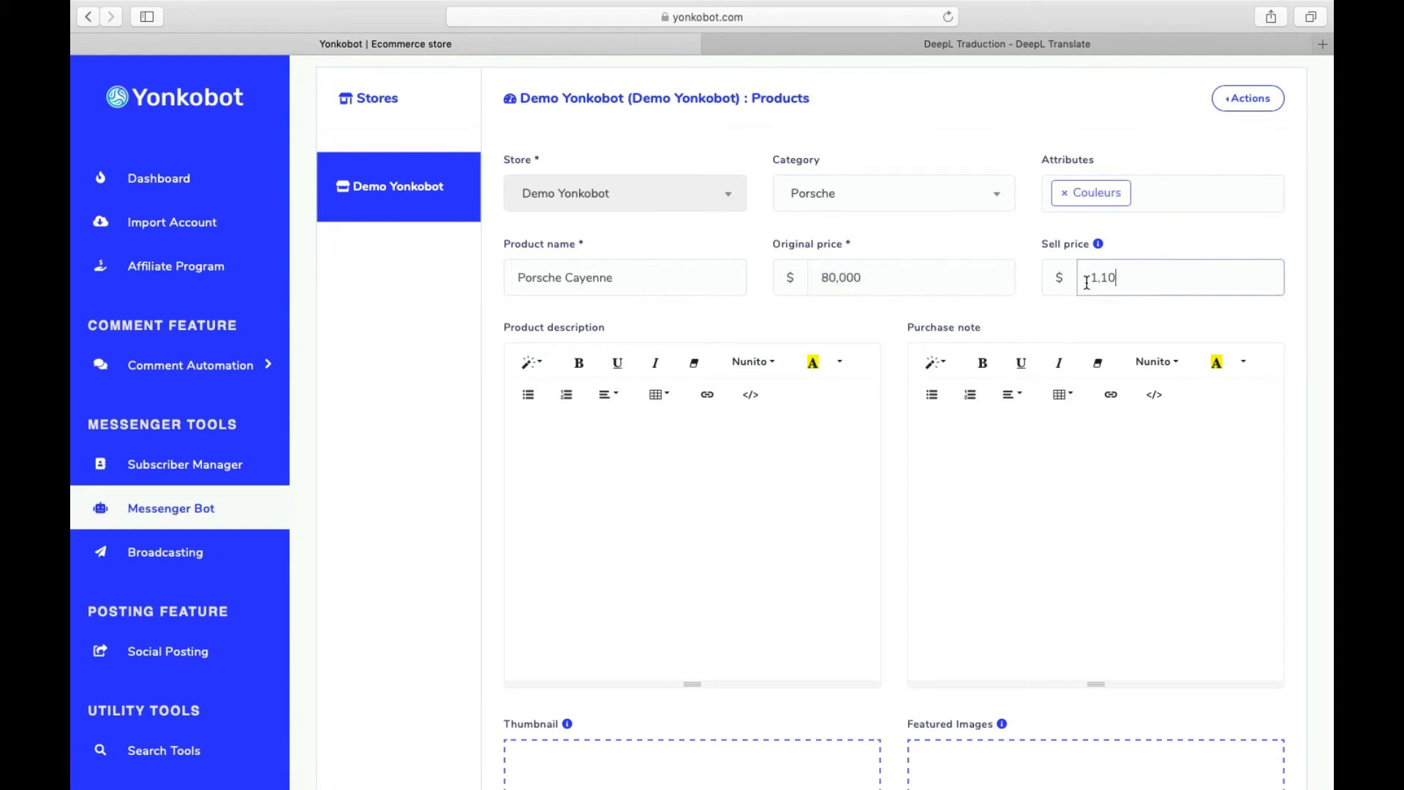
- Write the product description and begin the purchase note 'La note d'ach'
{"action": "left_click", "coordinate": [566, 497]}
{"action": "type", "text": "Ensuit"}
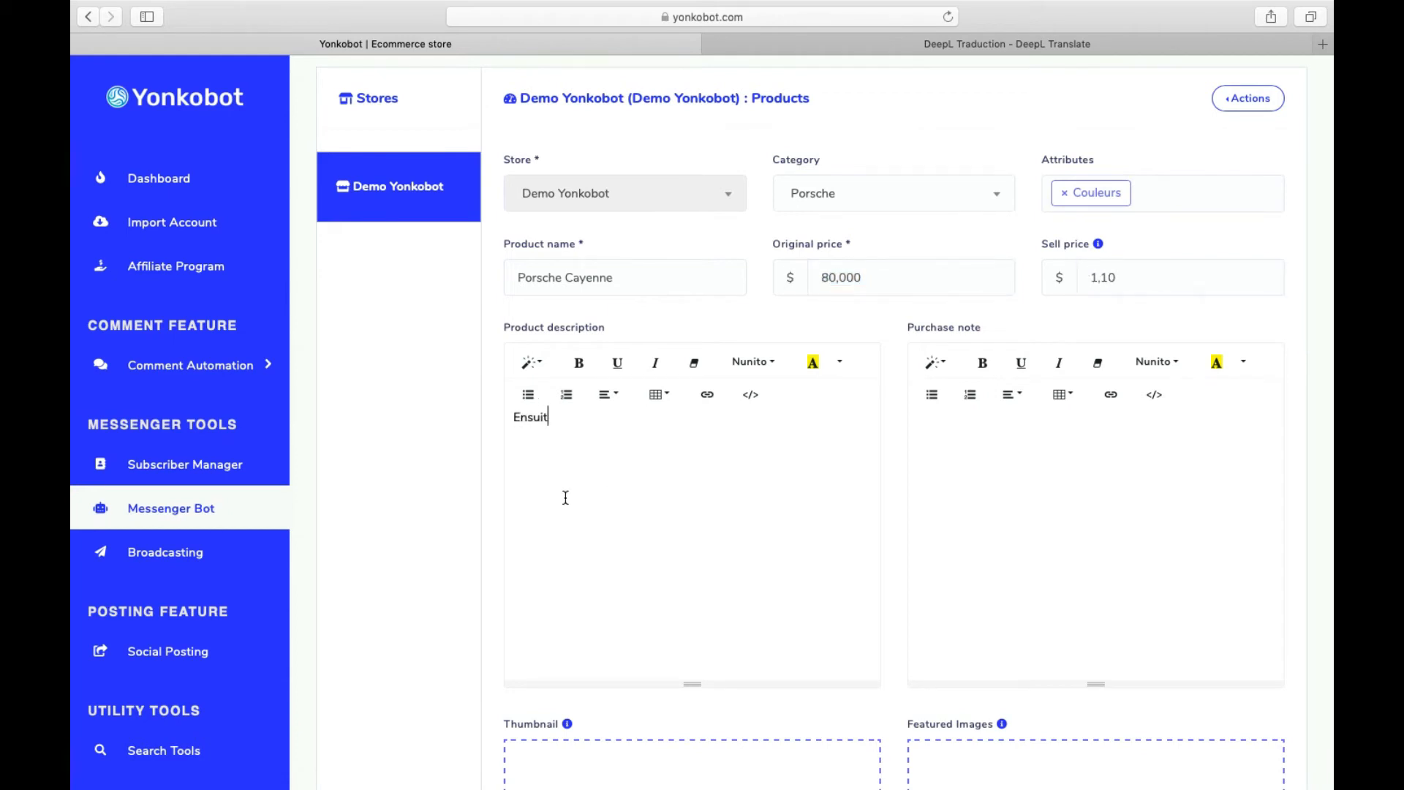
{"action": "type", "text": "e vous mettez la description de votre produit "}
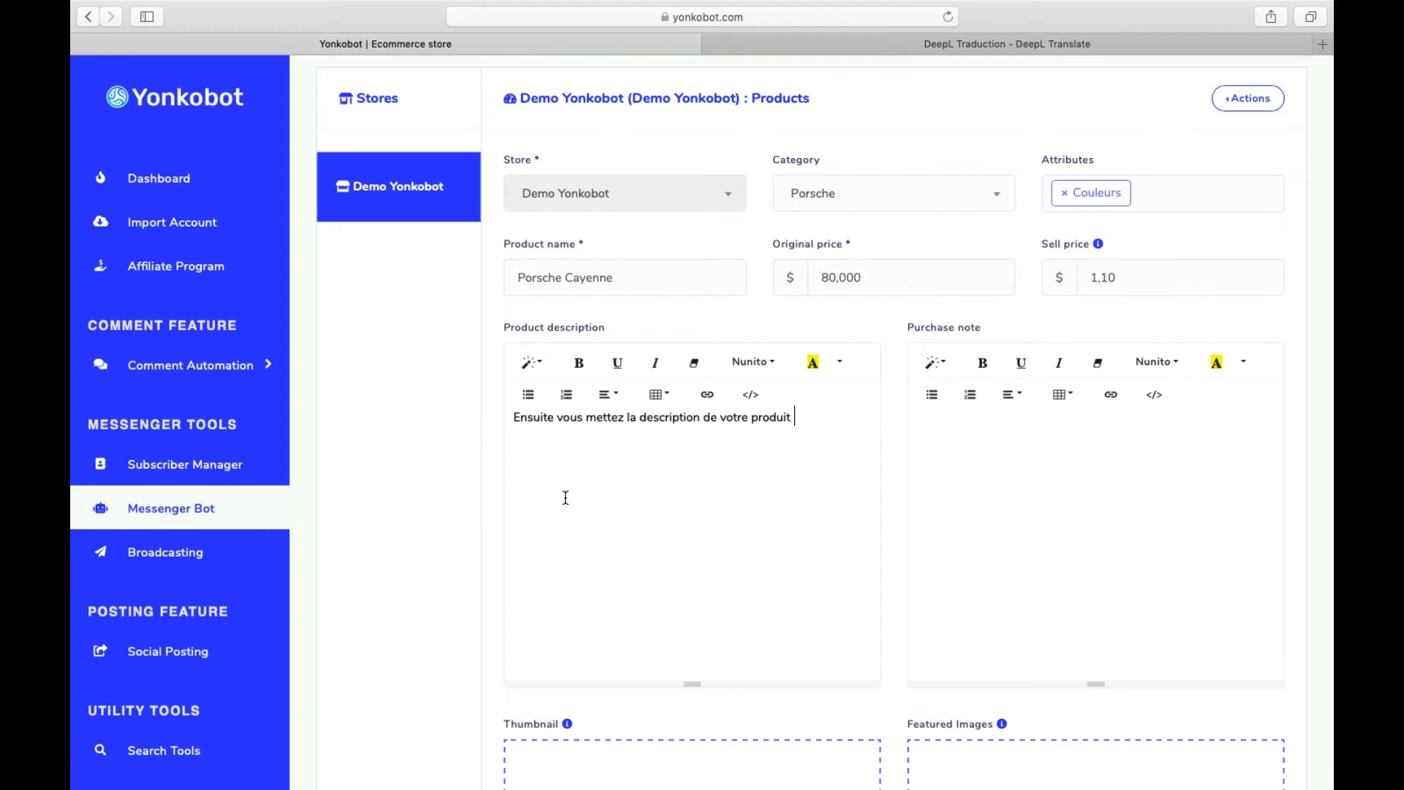
{"action": "type", "text": "ici"}
{"action": "left_click", "coordinate": [1092, 557]}
{"action": "type", "text": "La note d'achat"}
- Scroll to the upload boxes and add a white Cayenne thumbnail plus two dark Cayenne featured images
{"action": "scroll", "coordinate": [1092, 558], "scroll_direction": "down", "scroll_amount": 5}
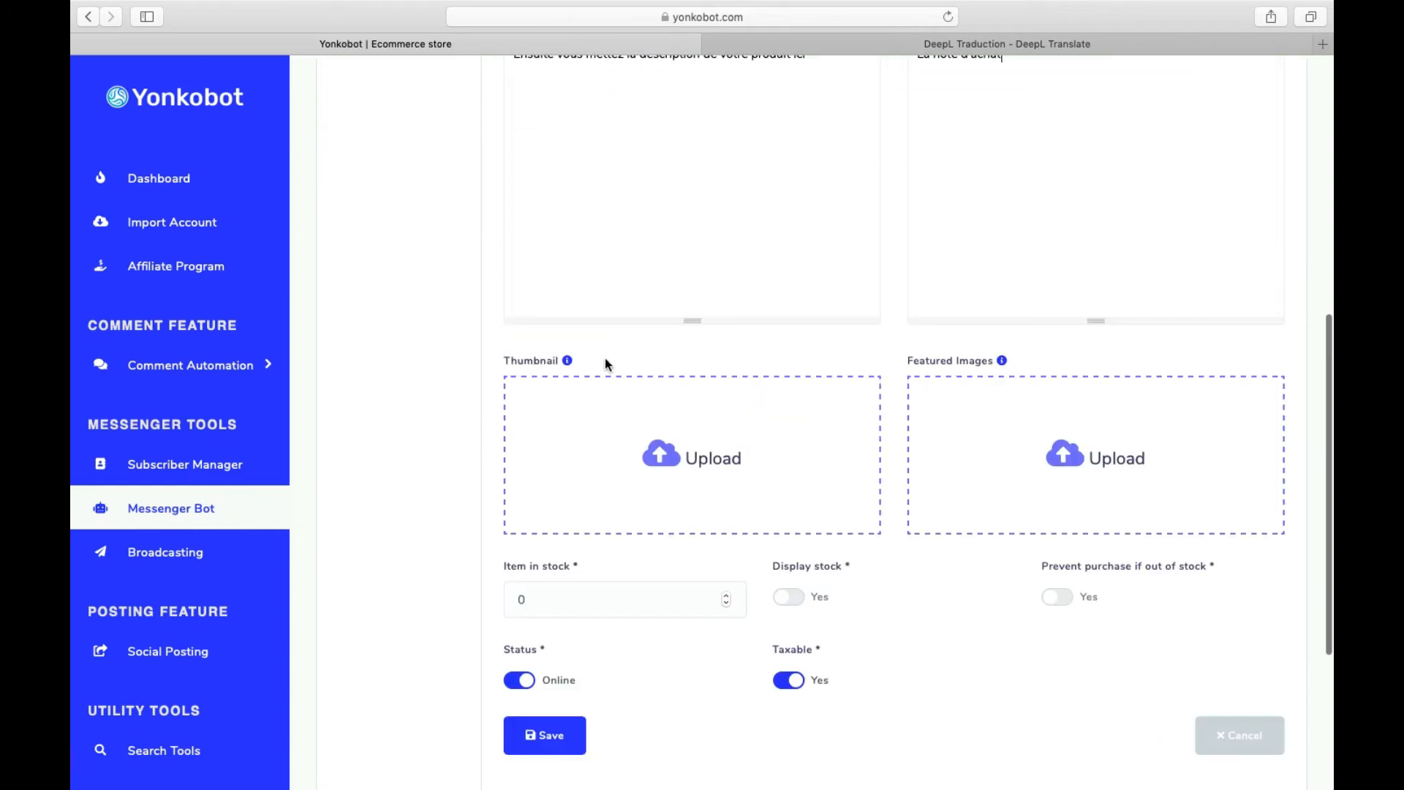
{"action": "left_click_drag", "start_coordinate": [534, 361], "coordinate": [1053, 367]}
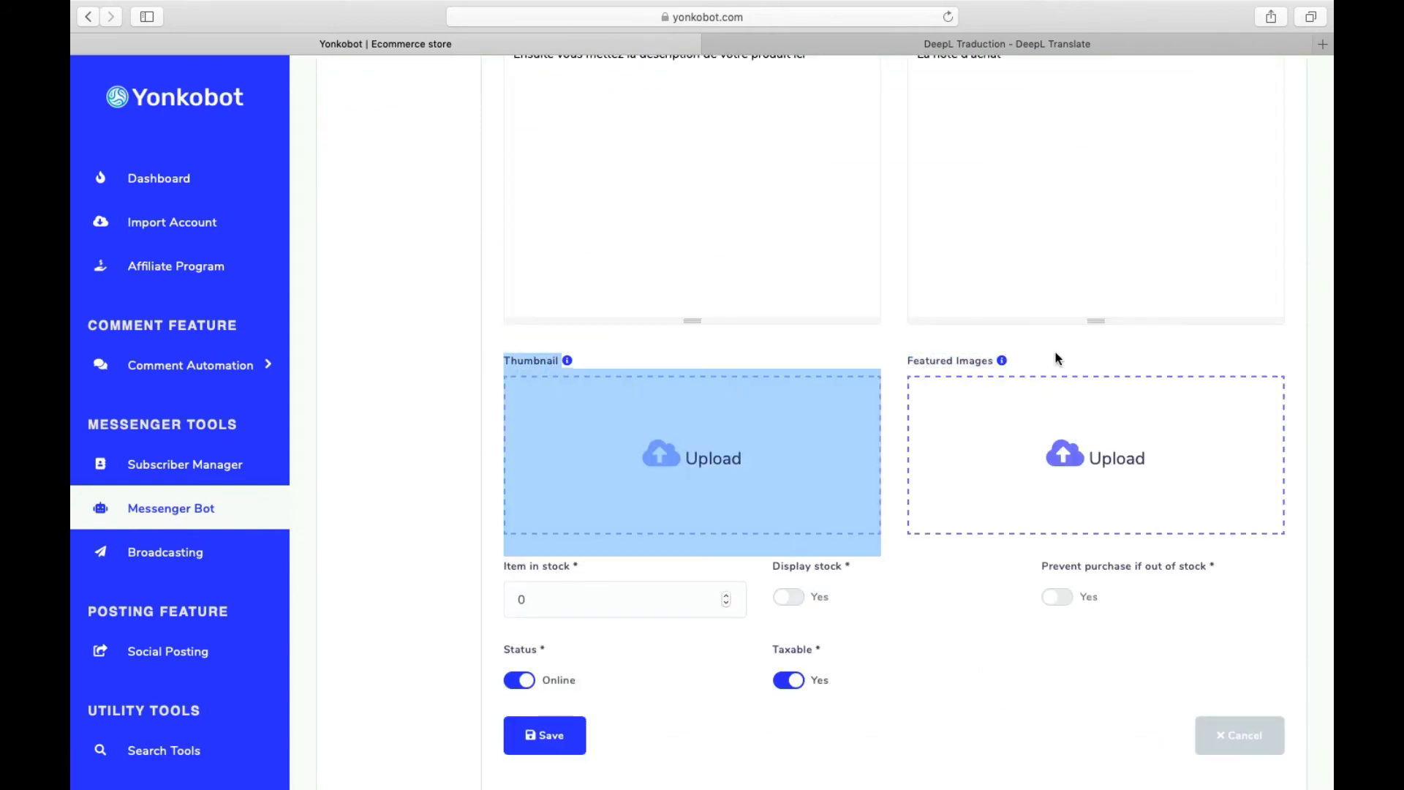
{"action": "left_click", "coordinate": [1059, 359]}
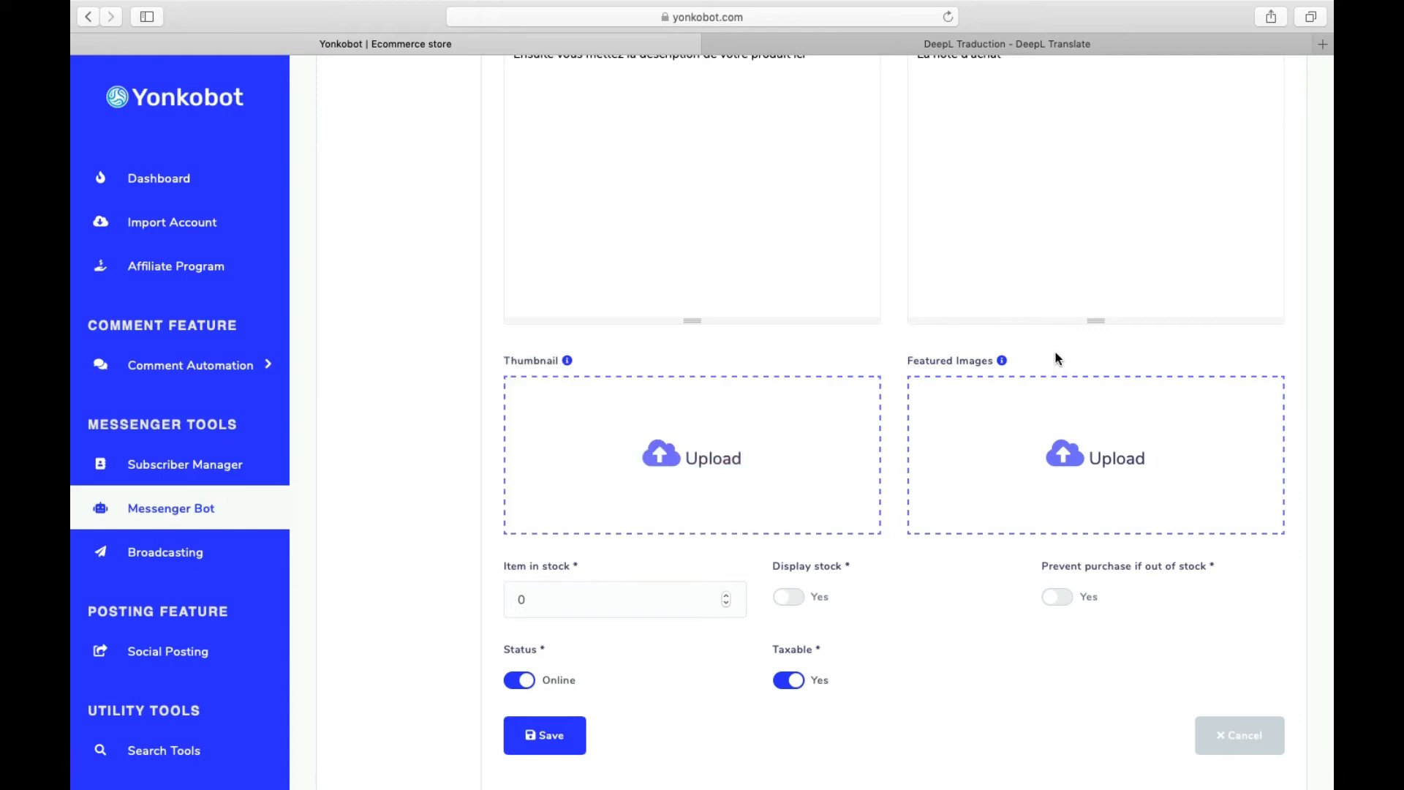
{"action": "scroll", "coordinate": [1059, 359], "scroll_direction": "down", "scroll_amount": 2}
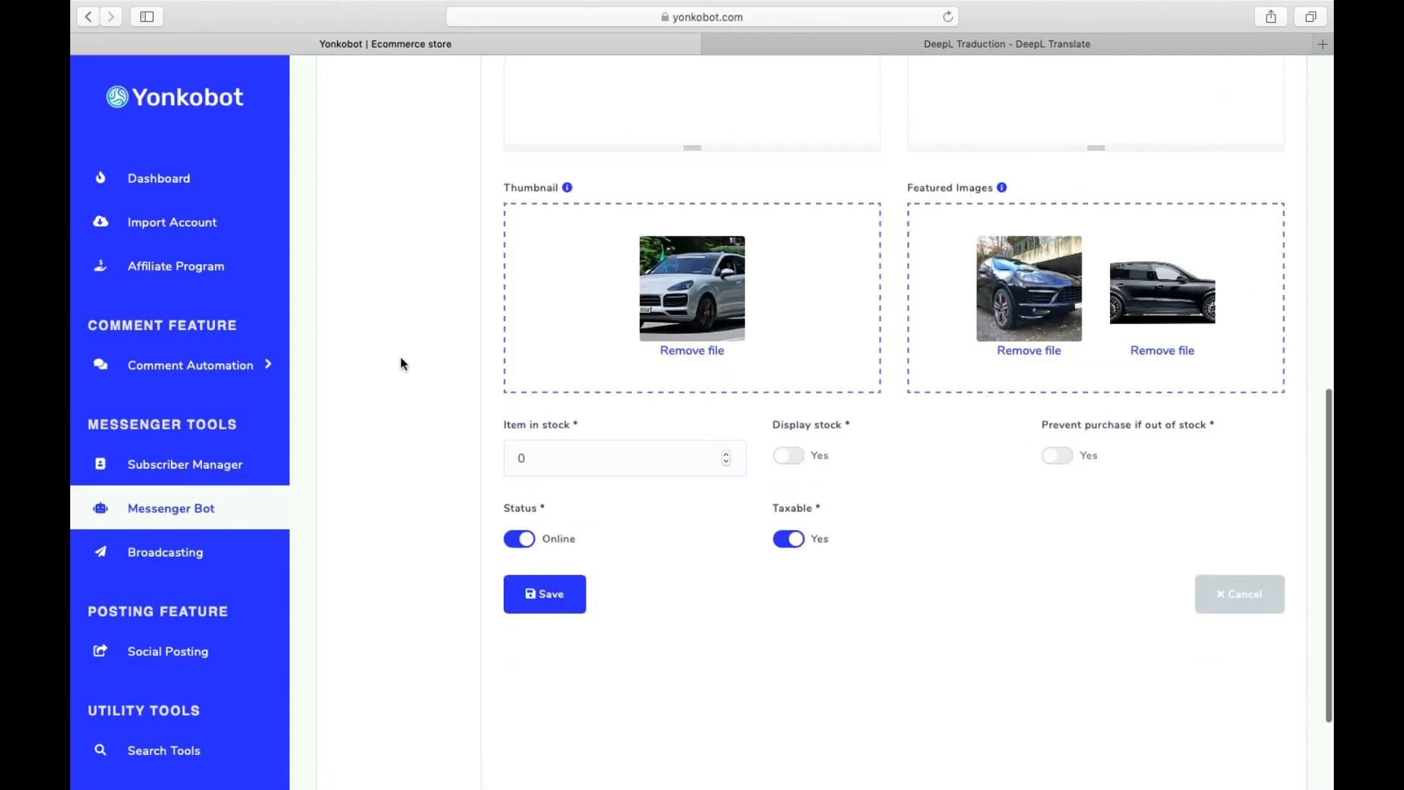
{"action": "scroll", "coordinate": [401, 361], "scroll_direction": "up", "scroll_amount": 5}
{"action": "scroll", "coordinate": [401, 362], "scroll_direction": "down", "scroll_amount": 2}
{"action": "scroll", "coordinate": [624, 430], "scroll_direction": "down", "scroll_amount": 3}
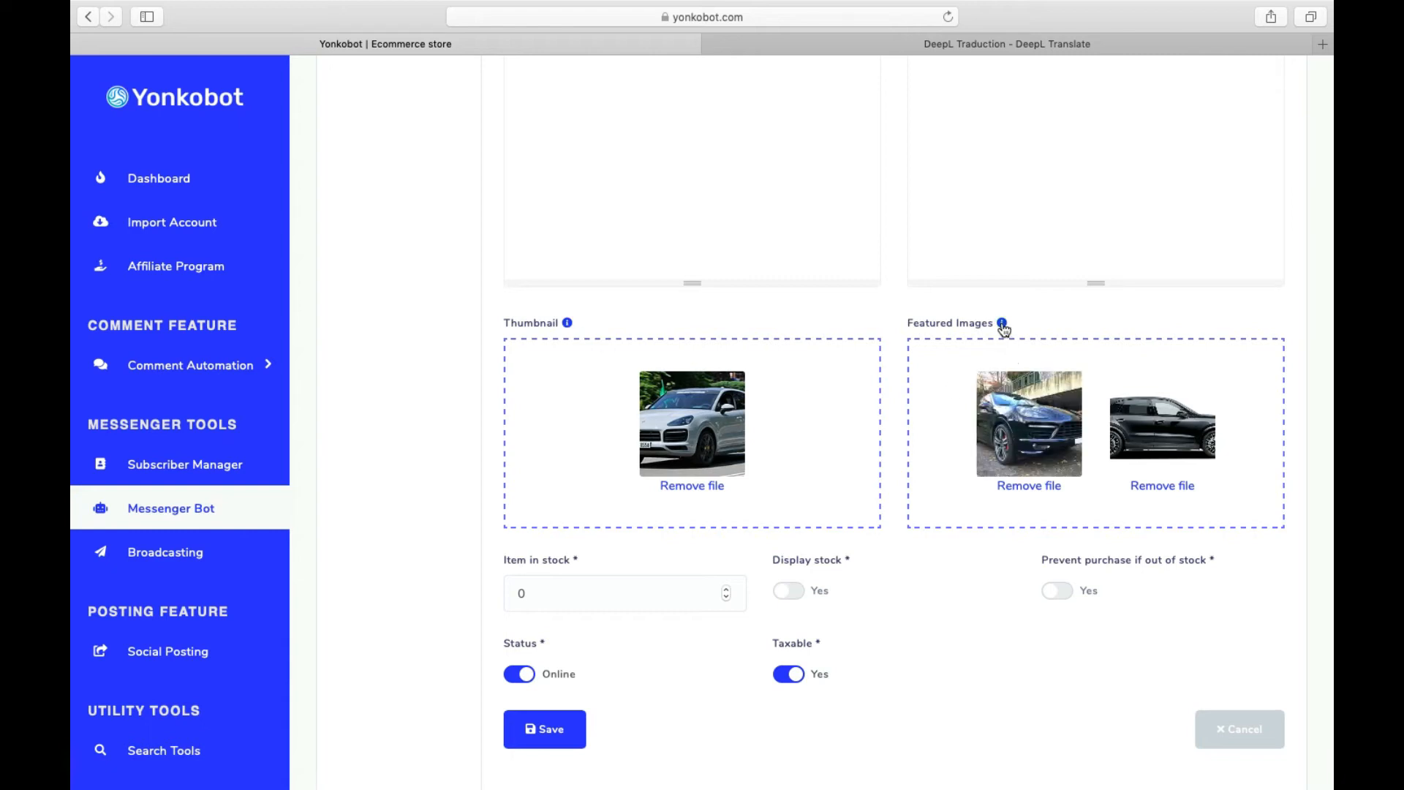
{"action": "scroll", "coordinate": [1000, 327], "scroll_direction": "down", "scroll_amount": 5}
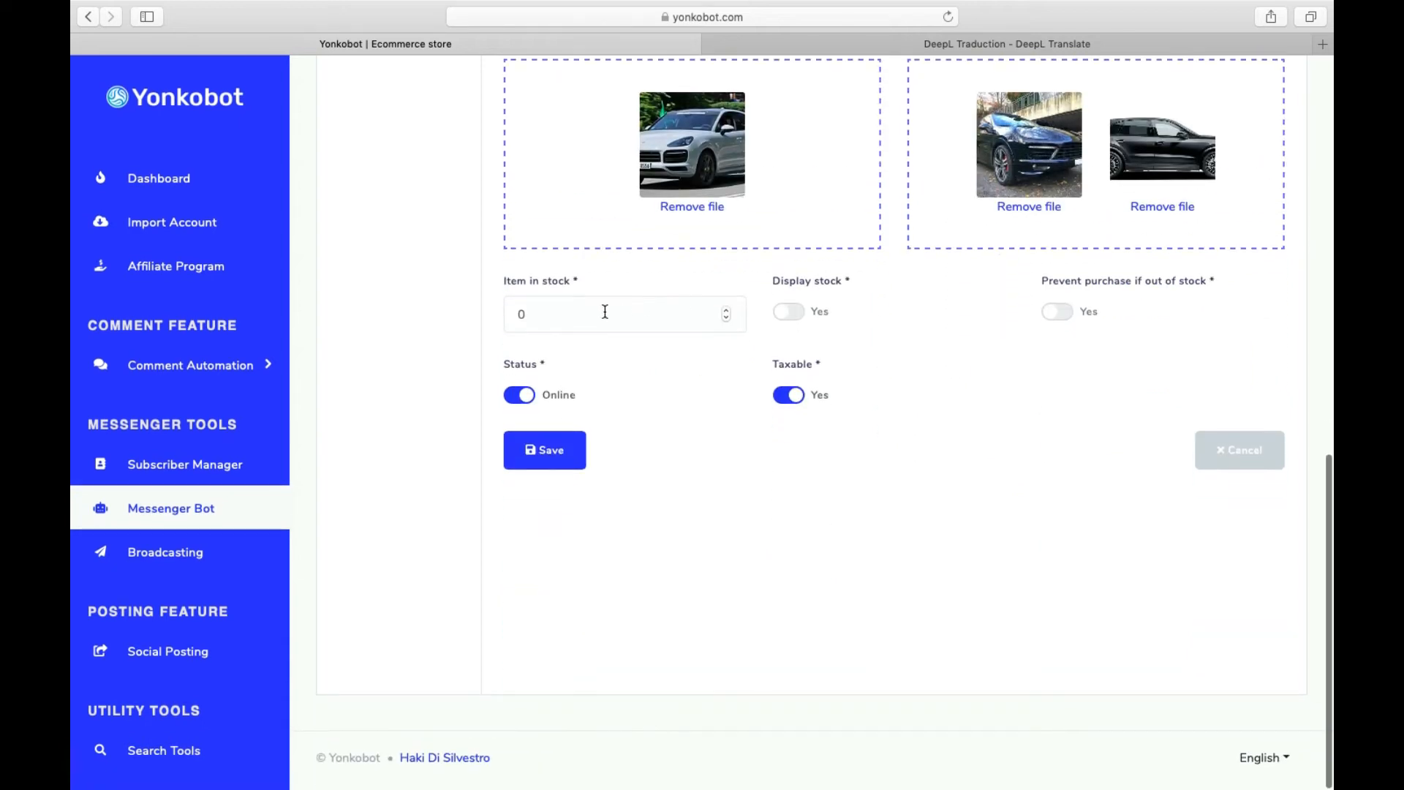
- Set Item in stock to 6 and turn on Display stock
{"action": "left_click", "coordinate": [591, 310]}
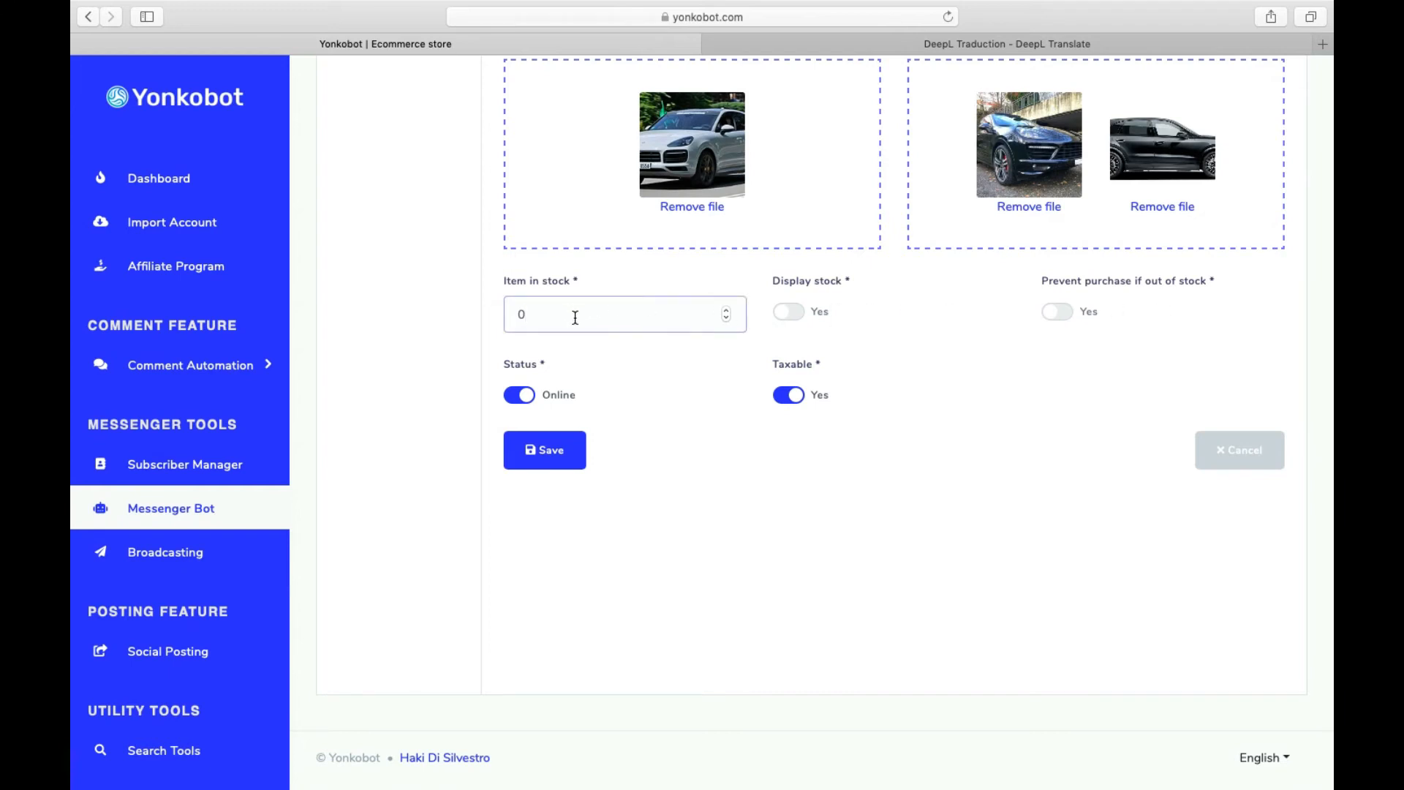
{"action": "double_click", "coordinate": [727, 310]}
{"action": "left_click", "coordinate": [727, 310]}
{"action": "left_click", "coordinate": [783, 313]}
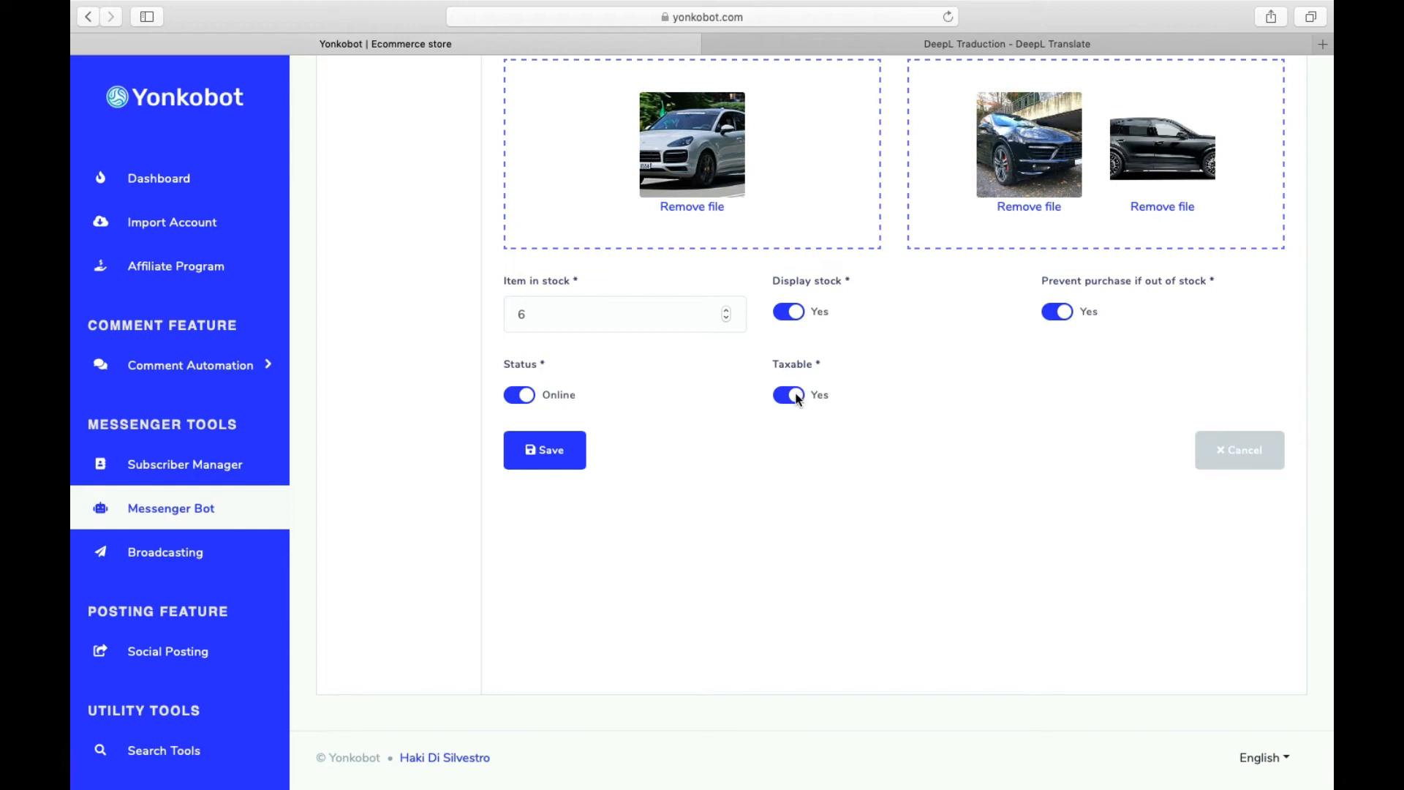
- Try saving the product; both prices are rejected as non-numeric, so return to the original price
{"action": "scroll", "coordinate": [795, 424], "scroll_direction": "up", "scroll_amount": 3}
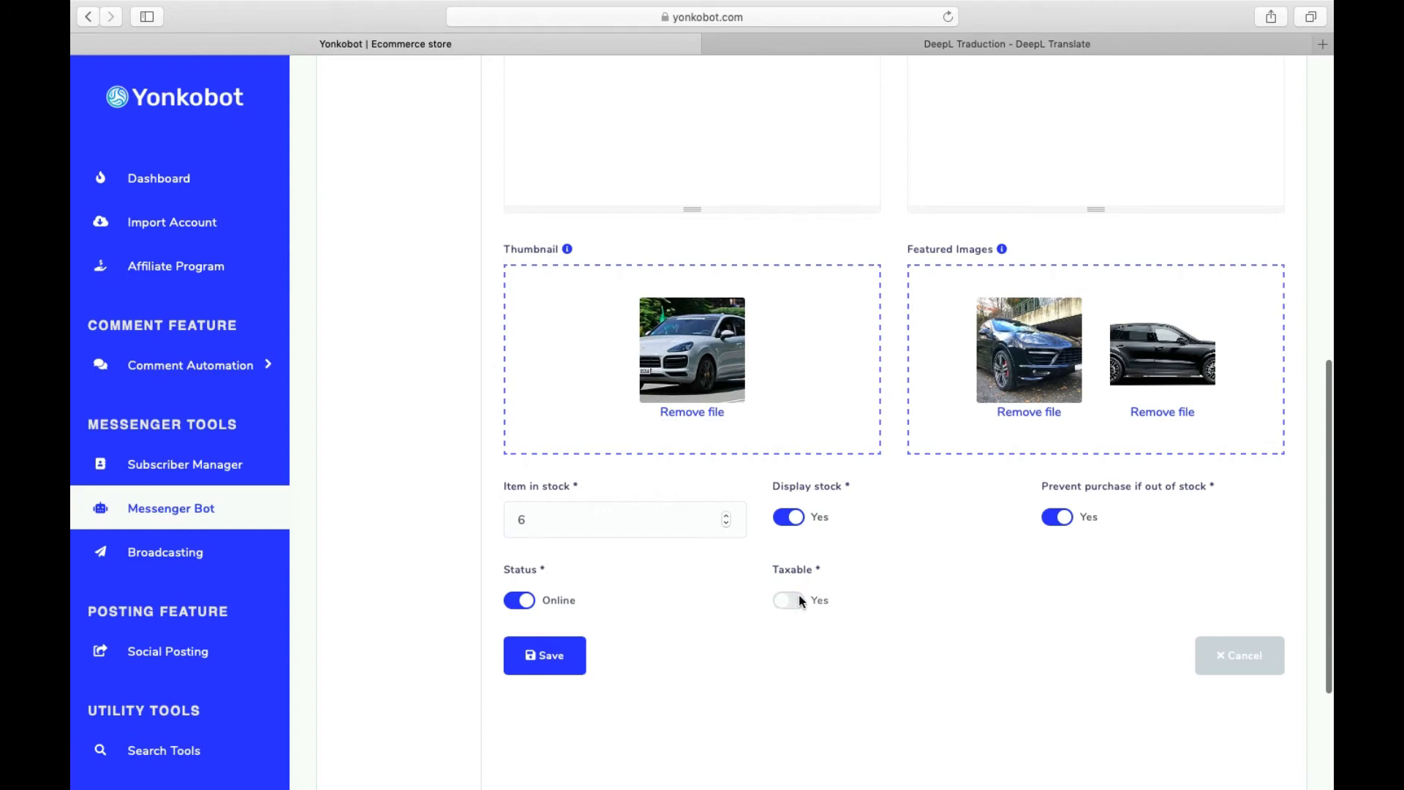
{"action": "scroll", "coordinate": [799, 595], "scroll_direction": "down", "scroll_amount": 3}
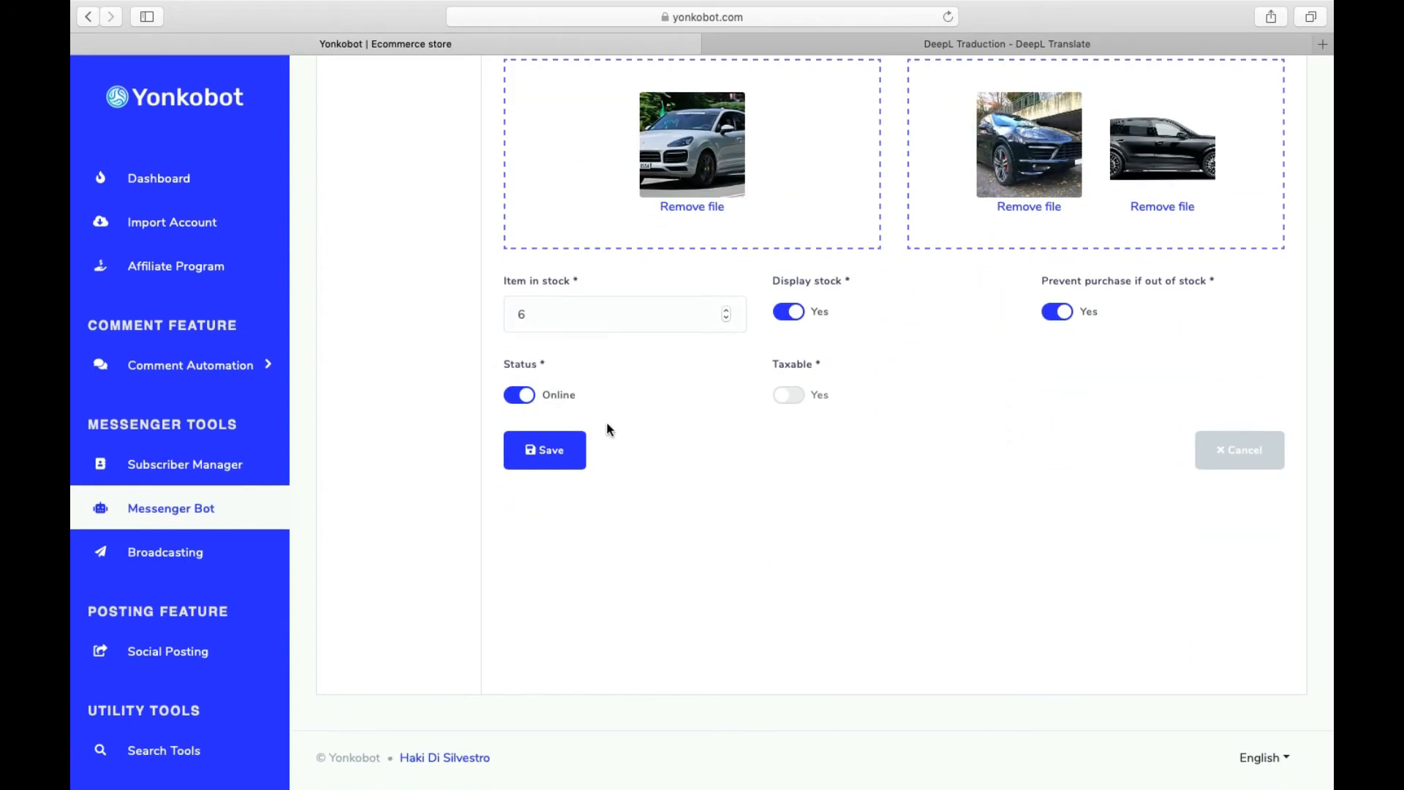
{"action": "left_click", "coordinate": [566, 459]}
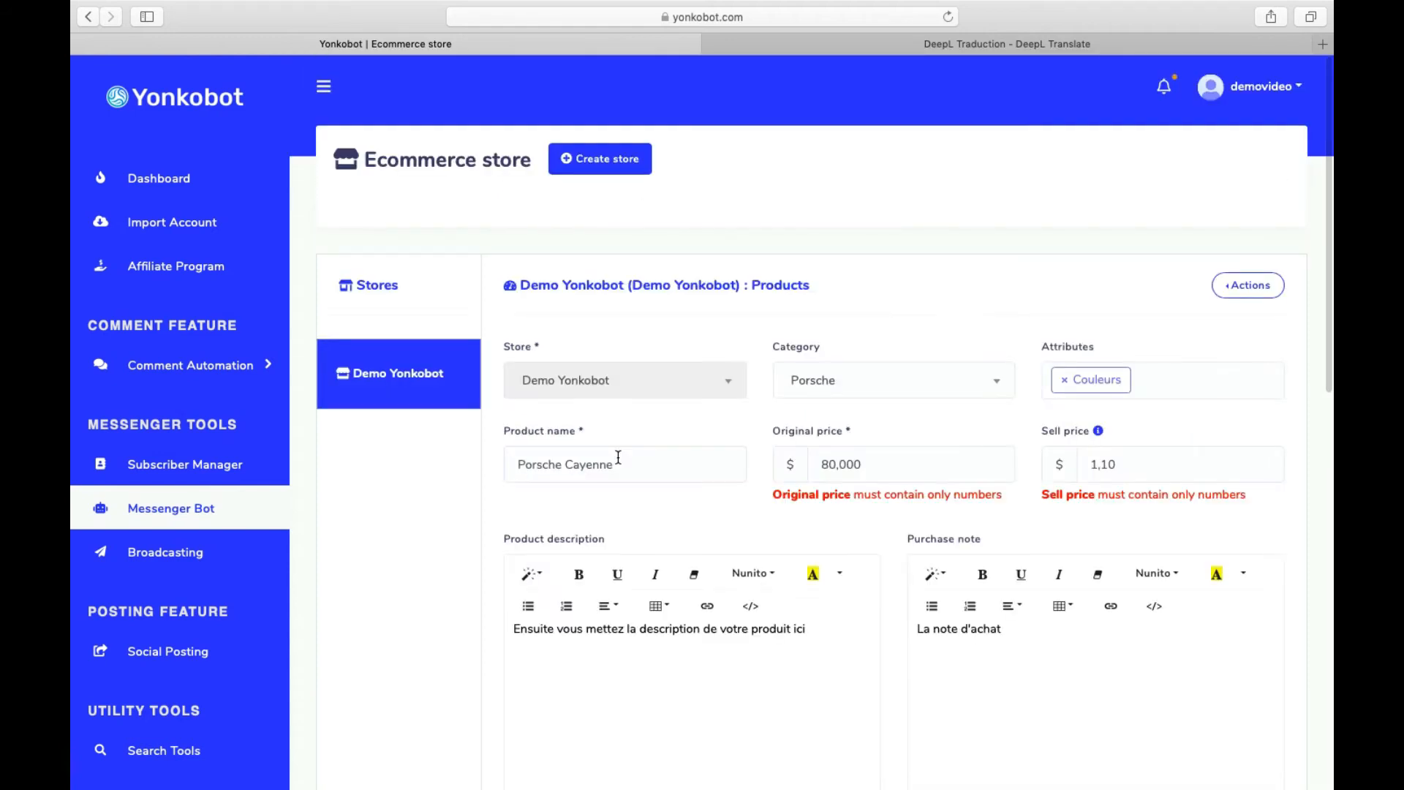
{"action": "left_click", "coordinate": [837, 472]}
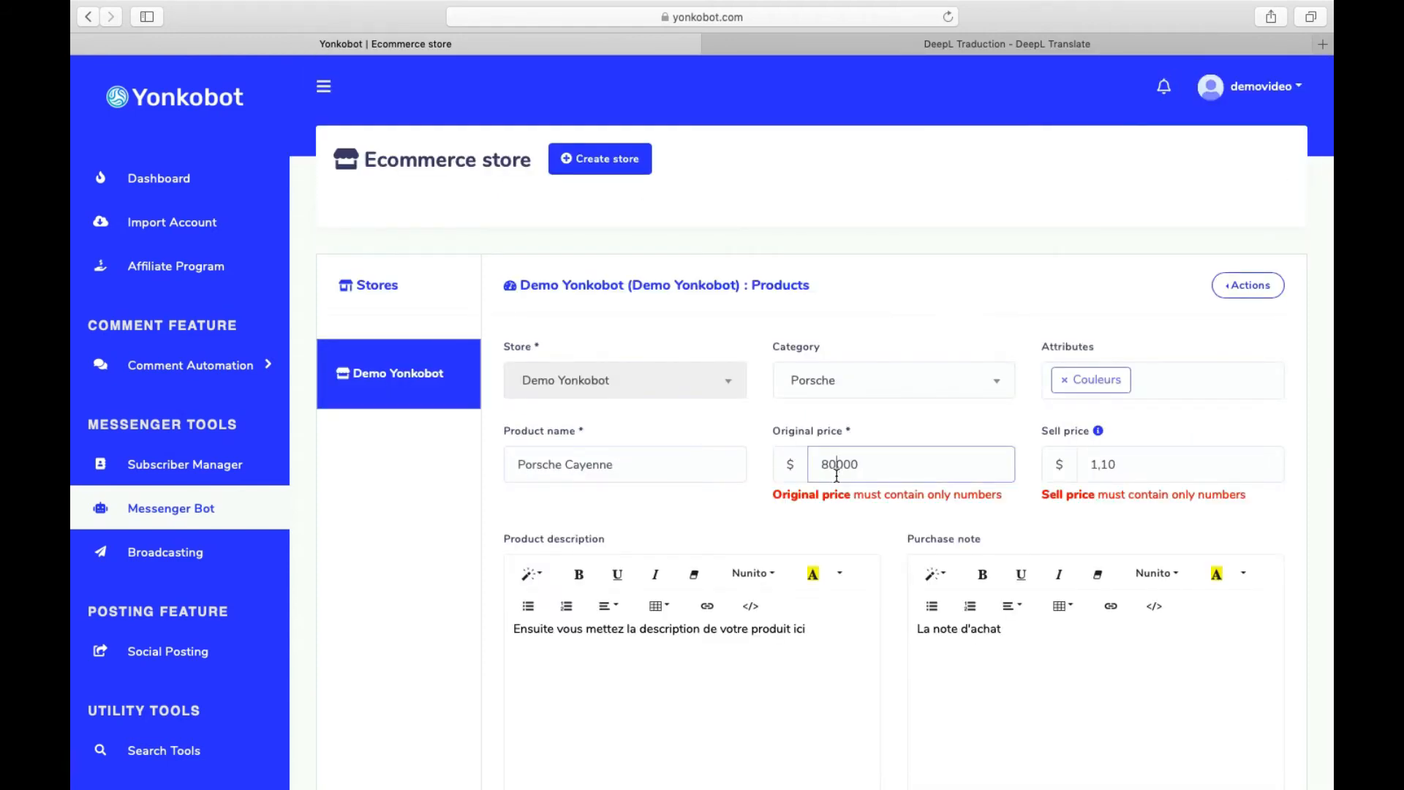
- Replace the commas with periods in both the original and sell prices
{"action": "key", "text": "BackSpace"}
{"action": "type", "text": "."}
{"action": "left_click", "coordinate": [1097, 466]}
{"action": "key", "text": "BackSpace"}
{"action": "type", "text": "."}
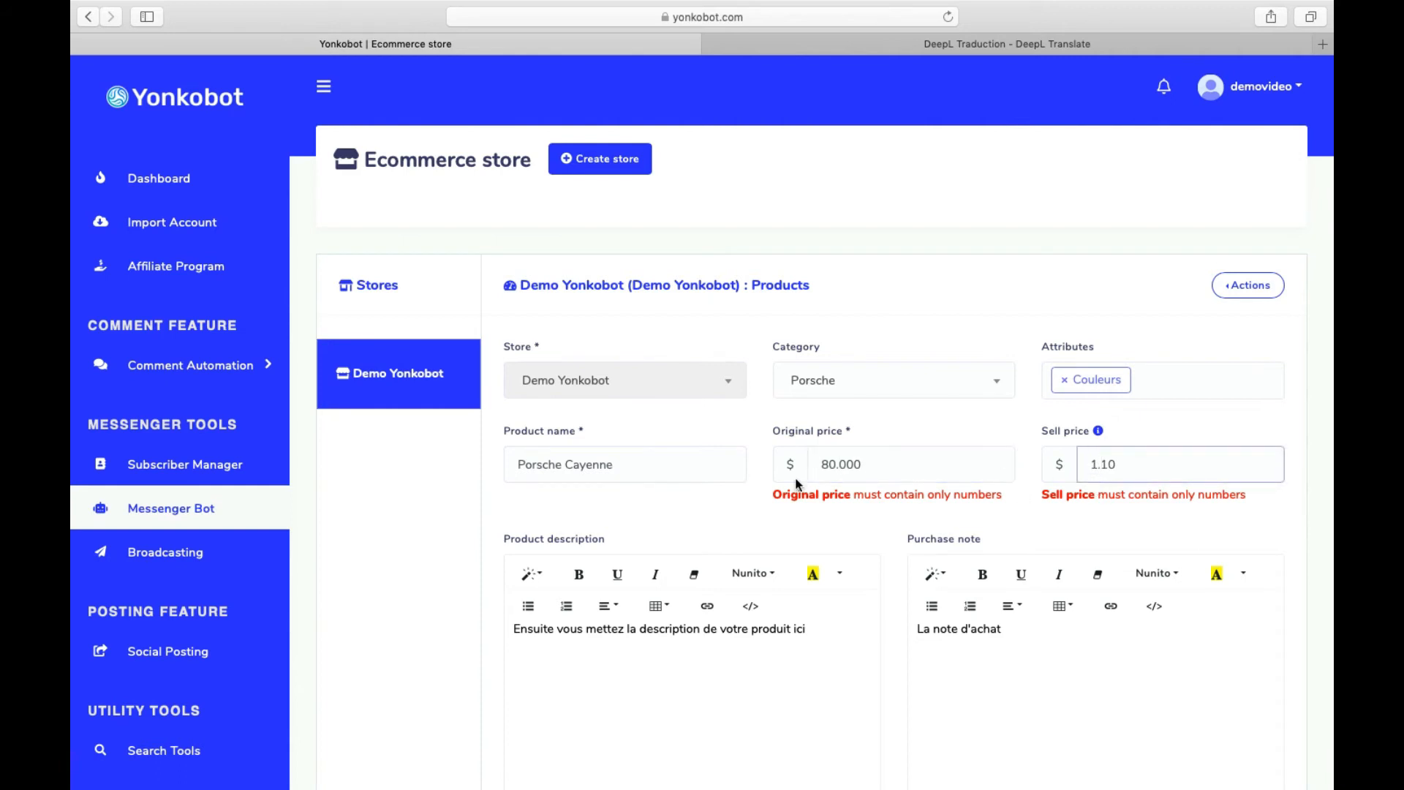
- Check the uploaded images and save the Porsche Cayenne product
{"action": "scroll", "coordinate": [771, 512], "scroll_direction": "down", "scroll_amount": 12}
{"action": "scroll", "coordinate": [767, 515], "scroll_direction": "down", "scroll_amount": 1}
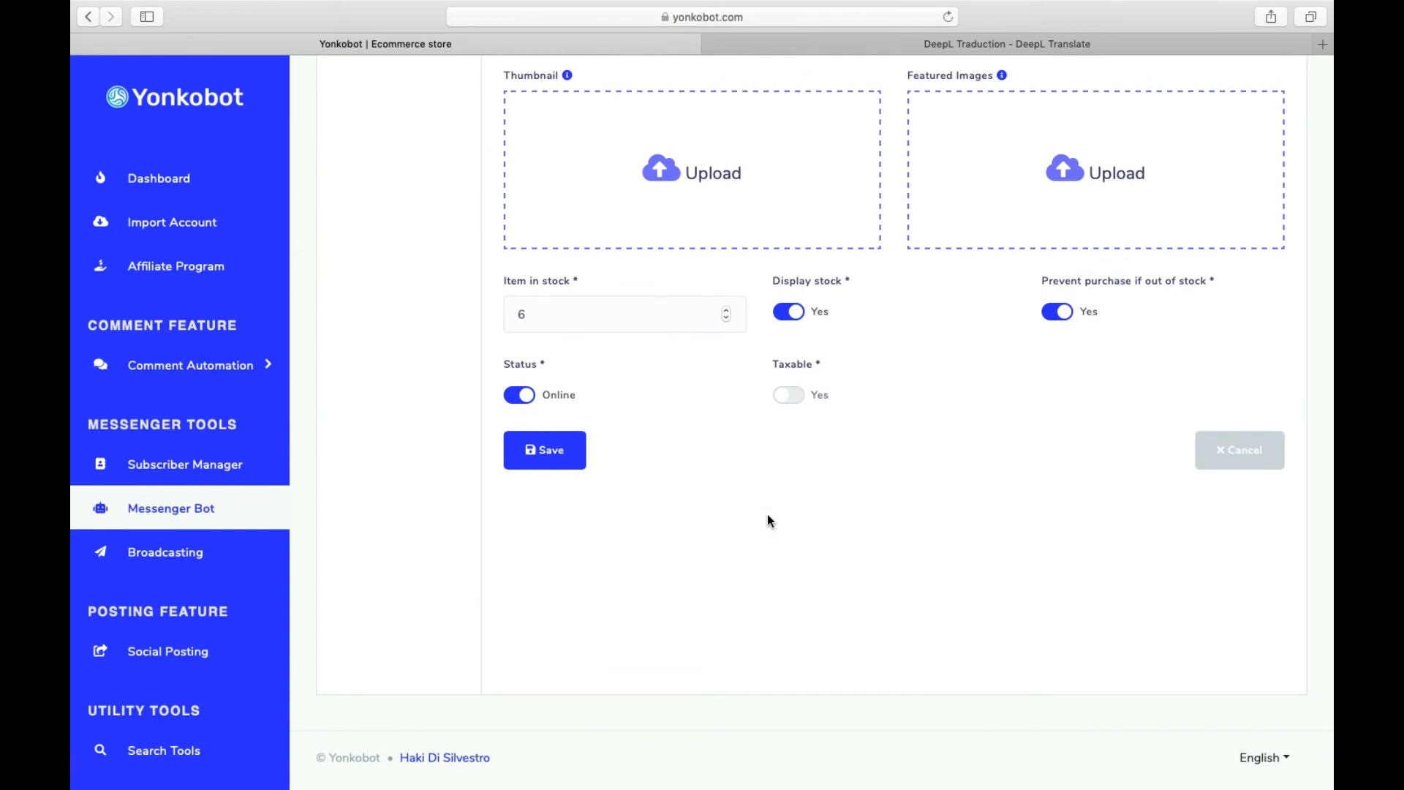
{"action": "scroll", "coordinate": [767, 515], "scroll_direction": "up", "scroll_amount": 5}
{"action": "scroll", "coordinate": [766, 515], "scroll_direction": "down", "scroll_amount": 5}
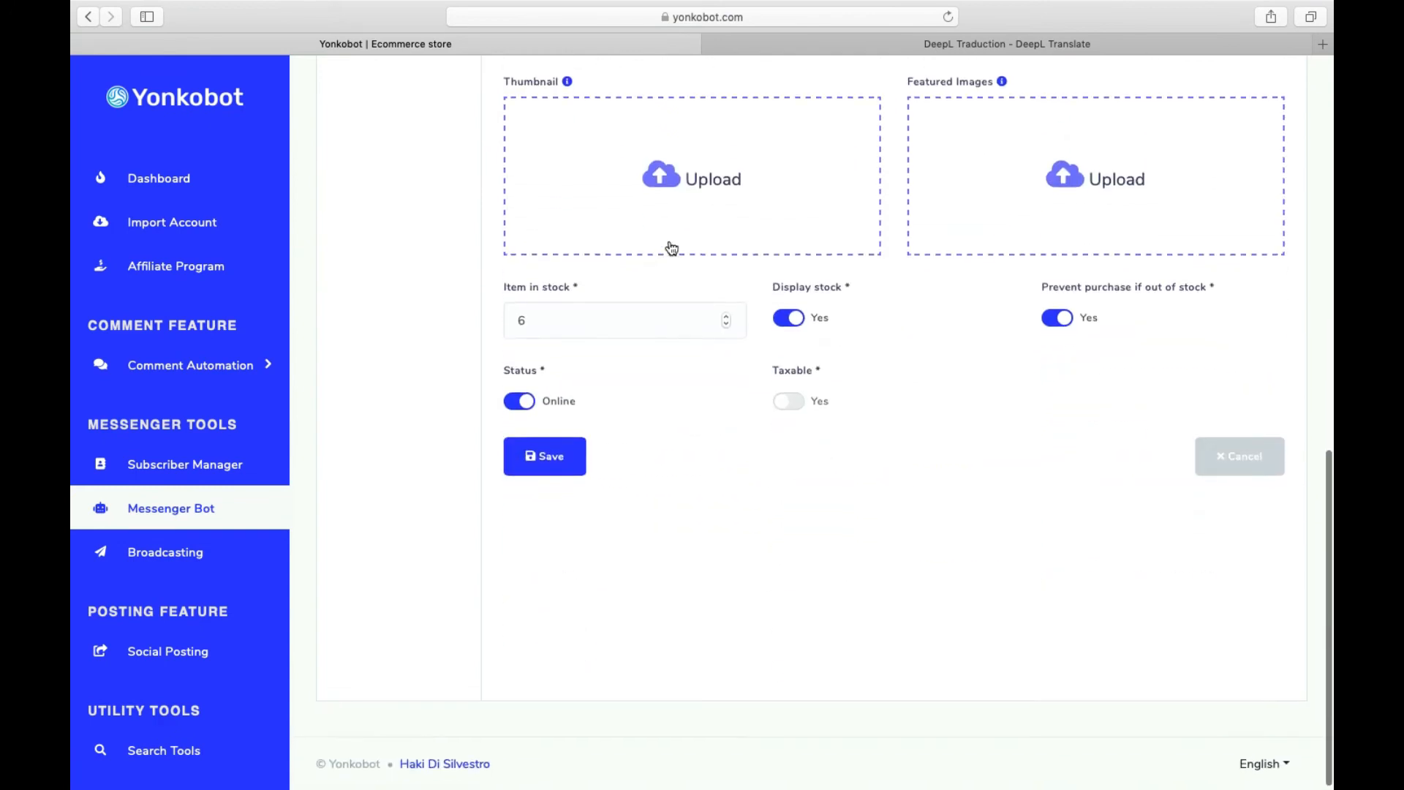
{"action": "scroll", "coordinate": [916, 446], "scroll_direction": "up", "scroll_amount": 5}
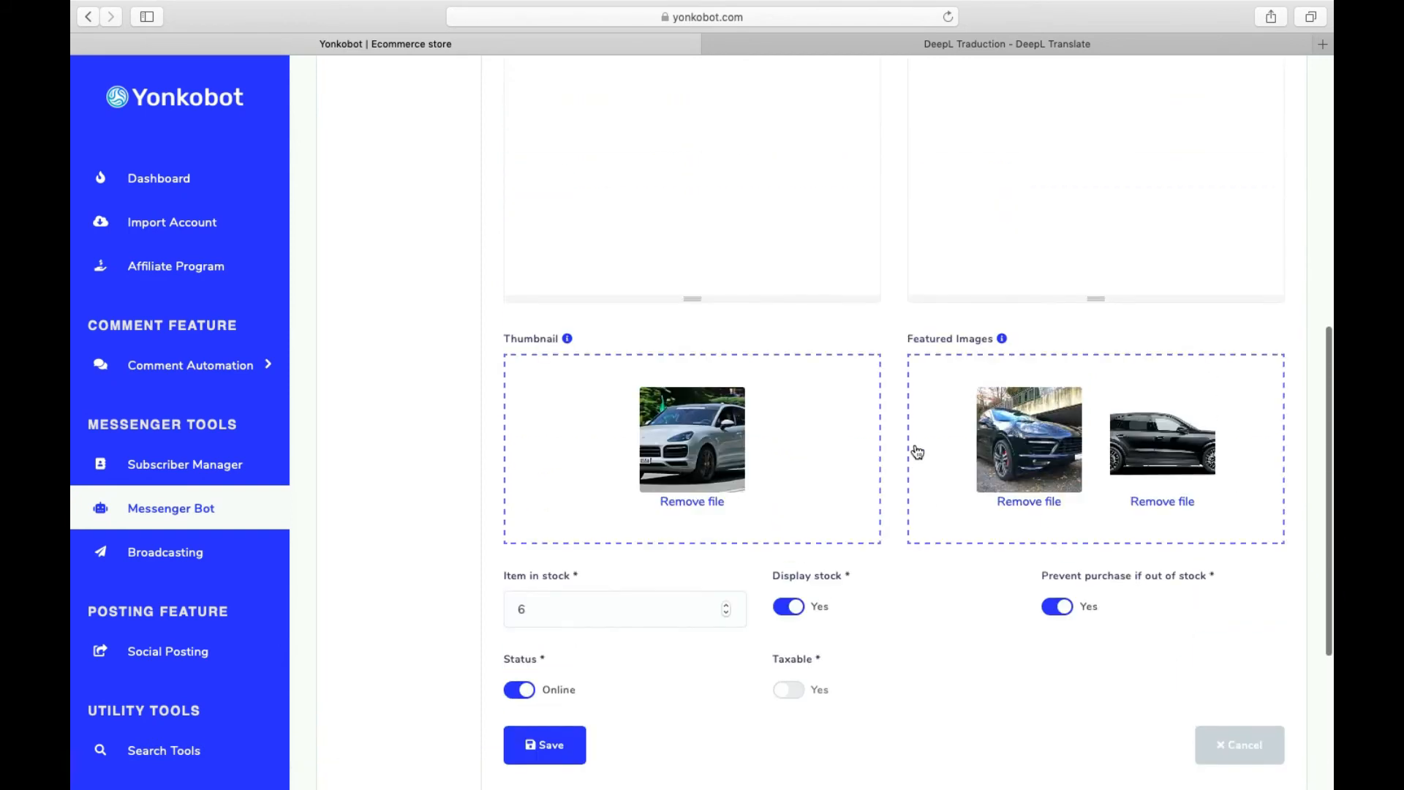
{"action": "scroll", "coordinate": [917, 452], "scroll_direction": "up", "scroll_amount": 3}
{"action": "scroll", "coordinate": [917, 452], "scroll_direction": "down", "scroll_amount": 5}
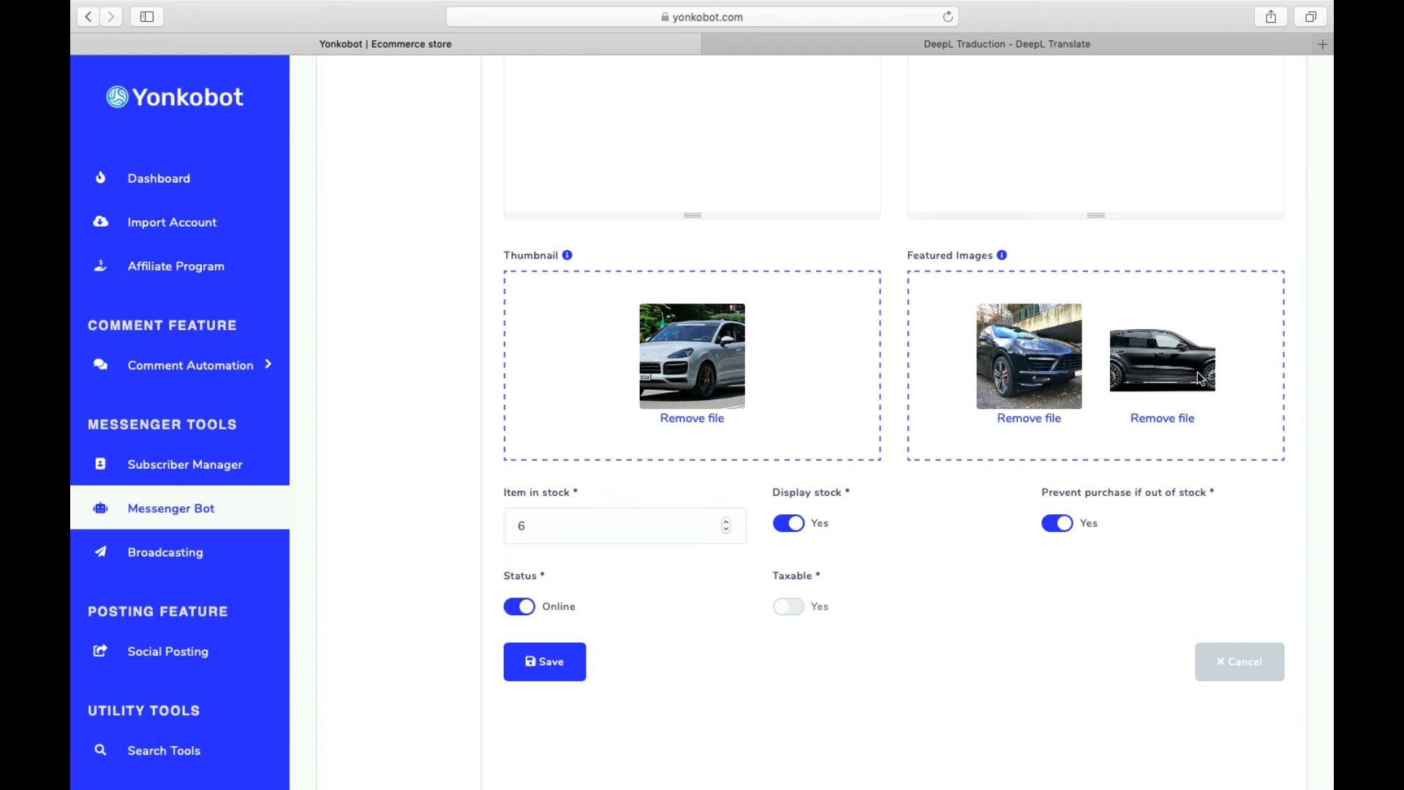
{"action": "left_click", "coordinate": [577, 673]}
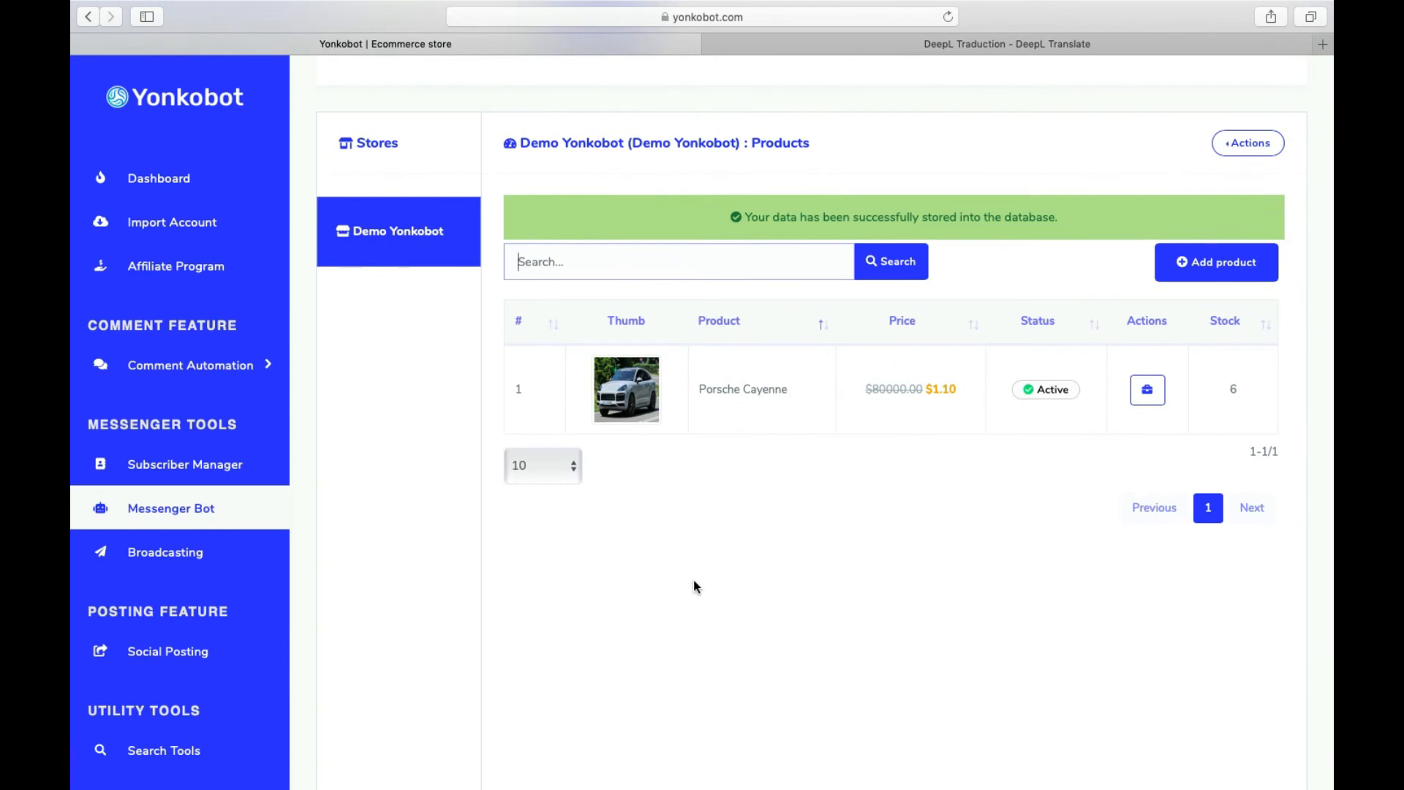
- Look at the Coupons page, then open the public storefront via Visit store in a new tab
{"action": "left_click", "coordinate": [1248, 142]}
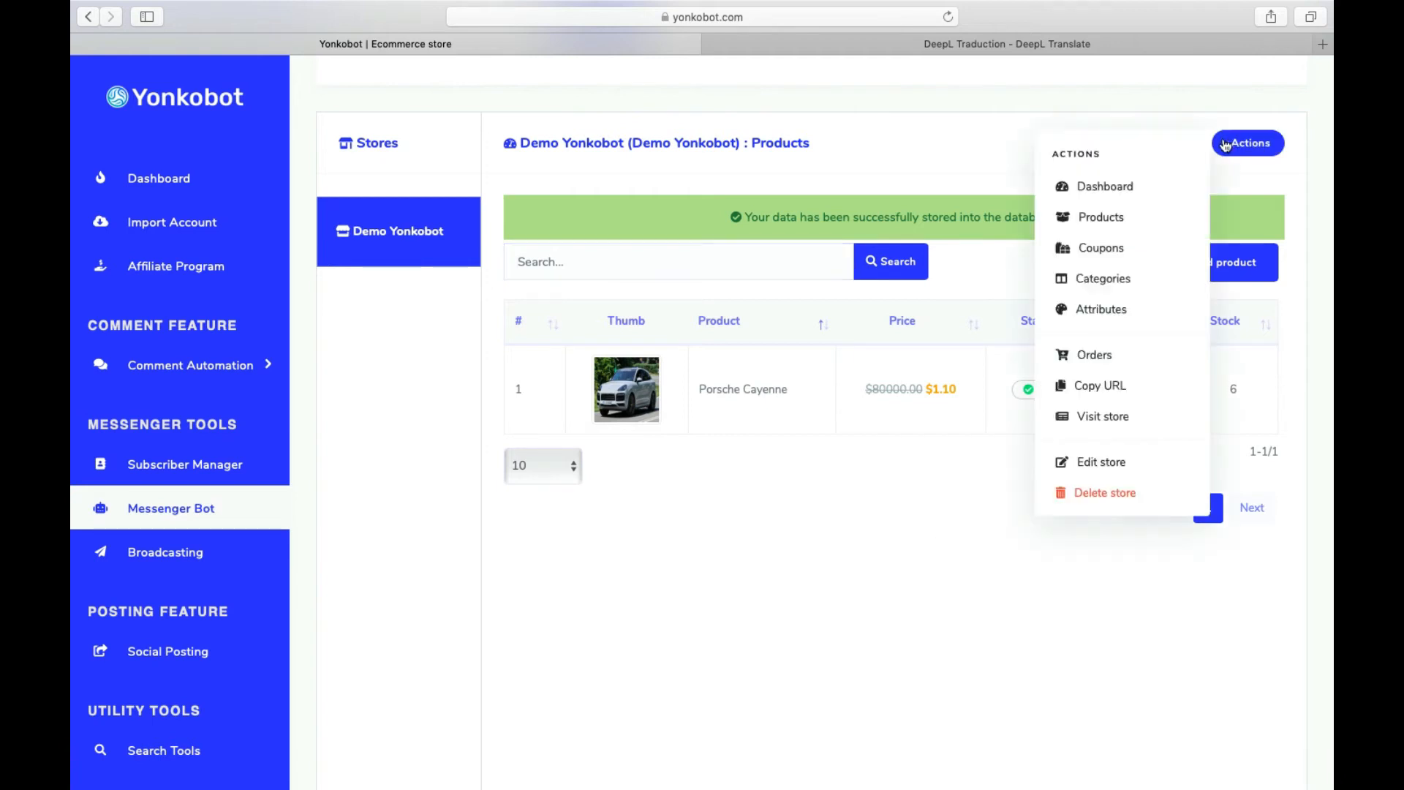
{"action": "left_click", "coordinate": [1122, 250]}
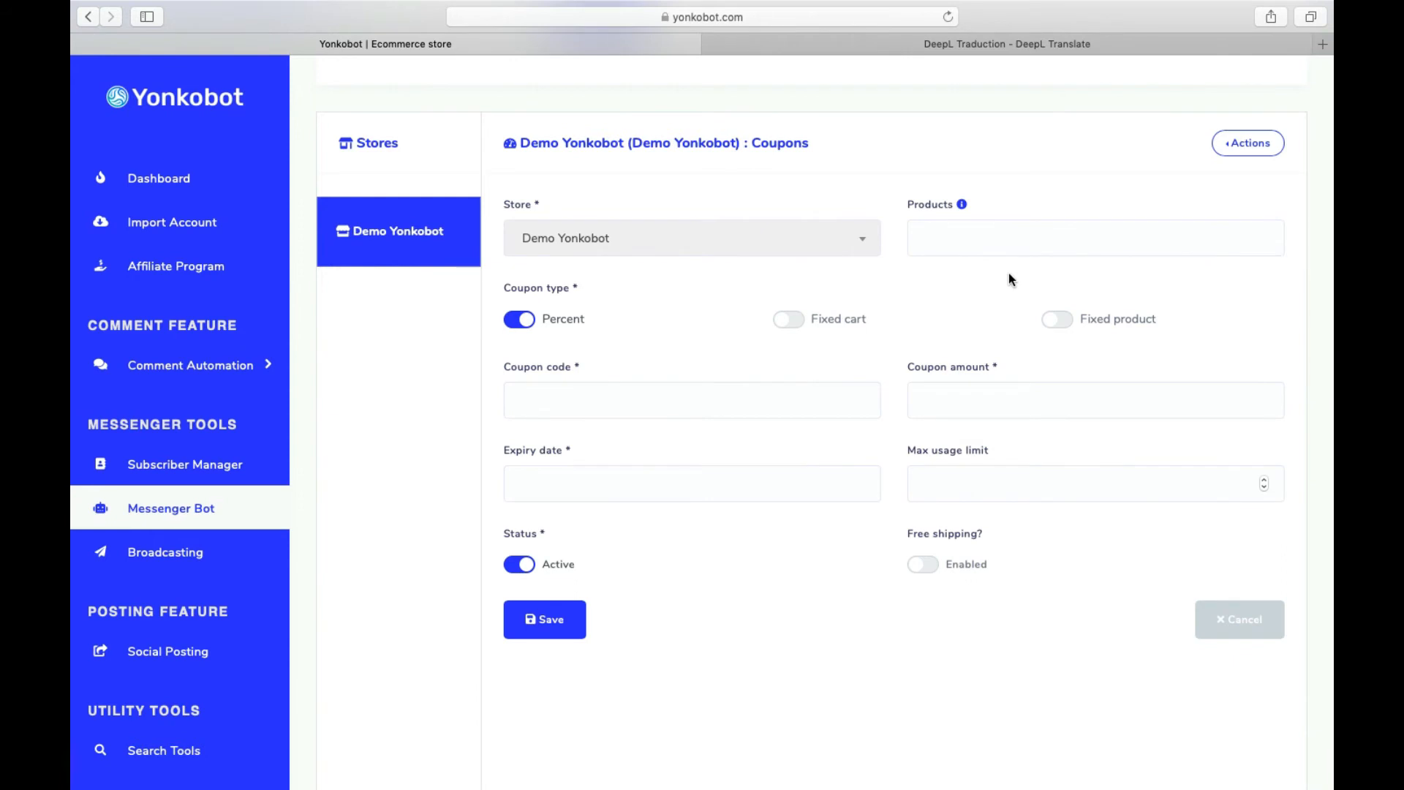
{"action": "scroll", "coordinate": [1008, 273], "scroll_direction": "down", "scroll_amount": 1}
{"action": "scroll", "coordinate": [889, 287], "scroll_direction": "up", "scroll_amount": 1}
{"action": "scroll", "coordinate": [889, 287], "scroll_direction": "up", "scroll_amount": 2}
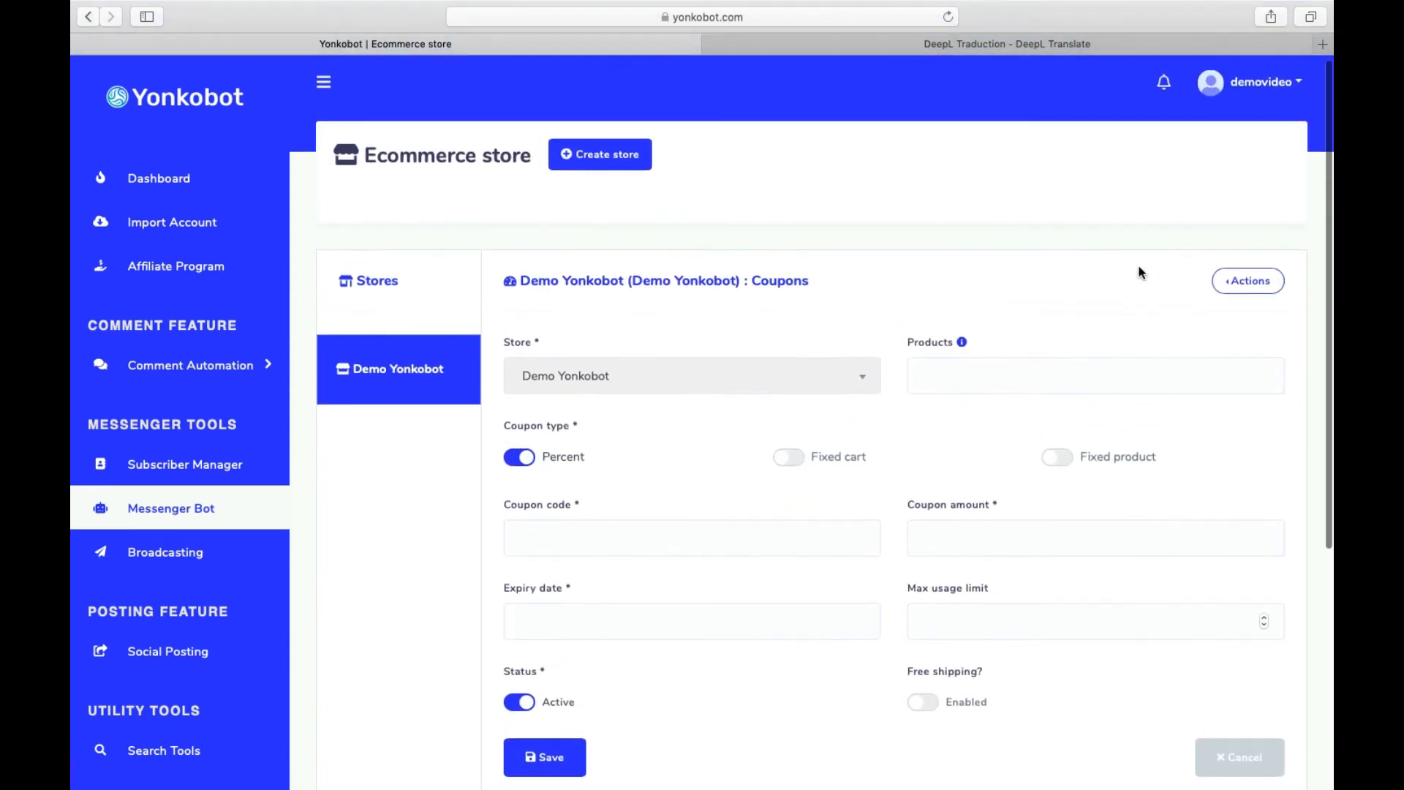
{"action": "left_click", "coordinate": [1249, 285]}
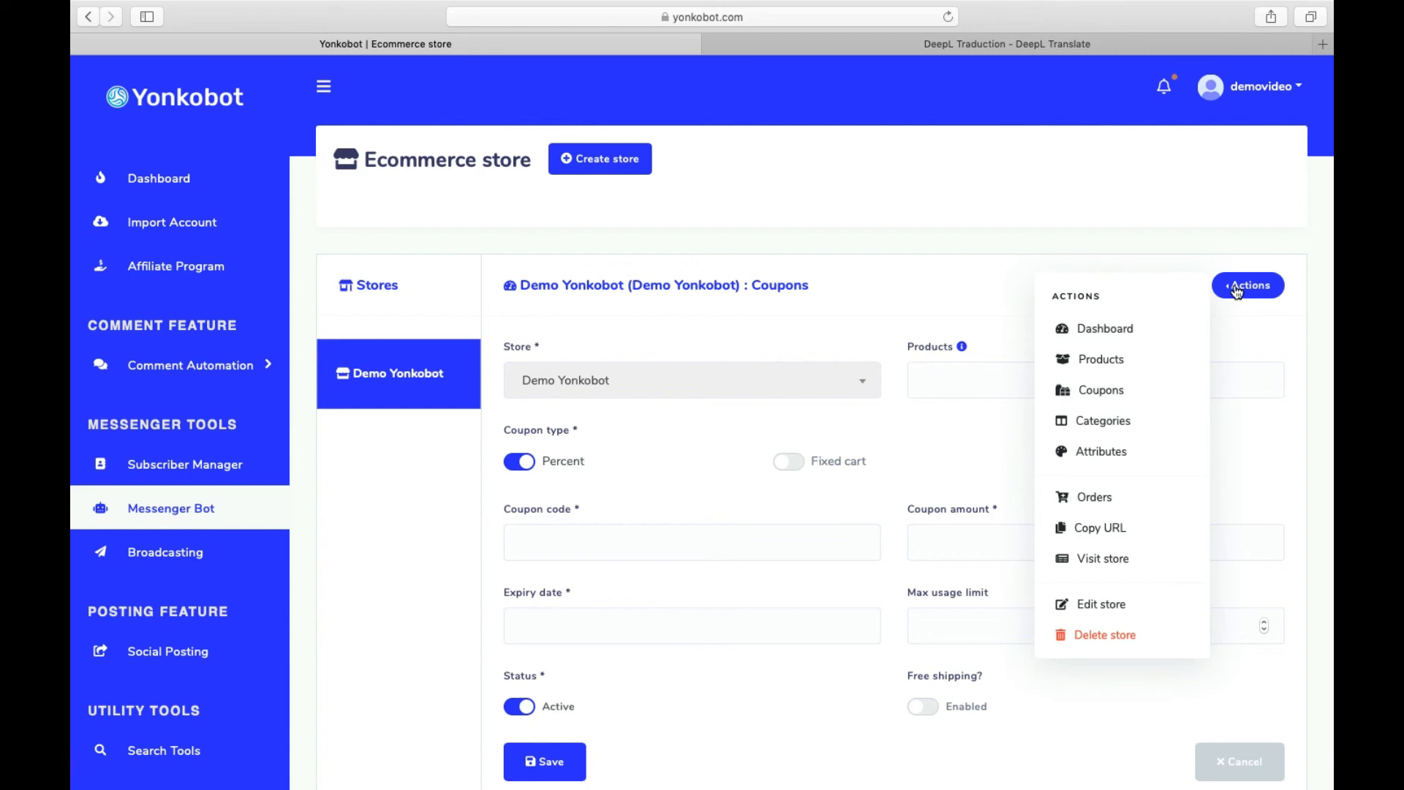
{"action": "left_click", "coordinate": [1153, 561]}
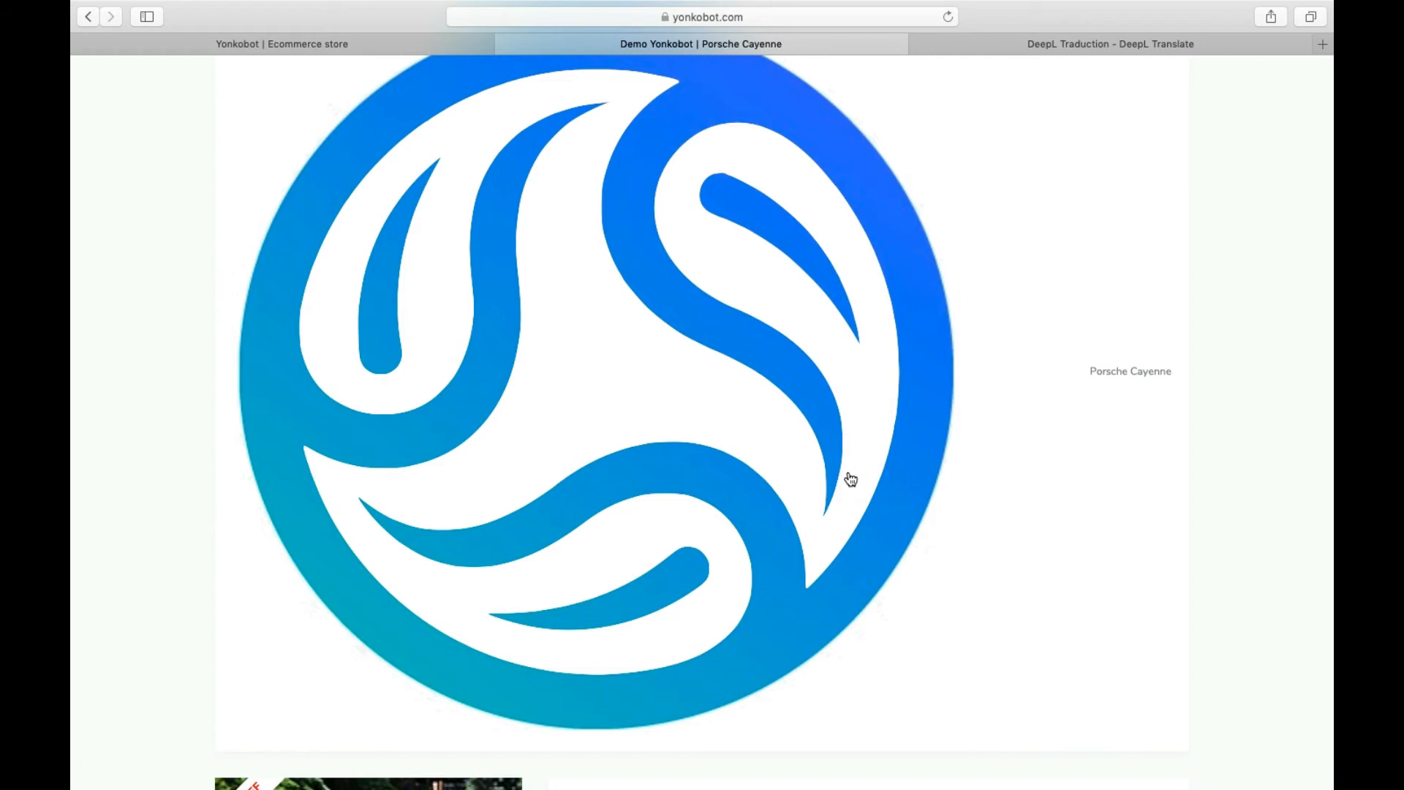
- Check the Porsche Cayenne's Couleurs colour options on the storefront
{"action": "scroll", "coordinate": [850, 479], "scroll_direction": "down", "scroll_amount": 4}
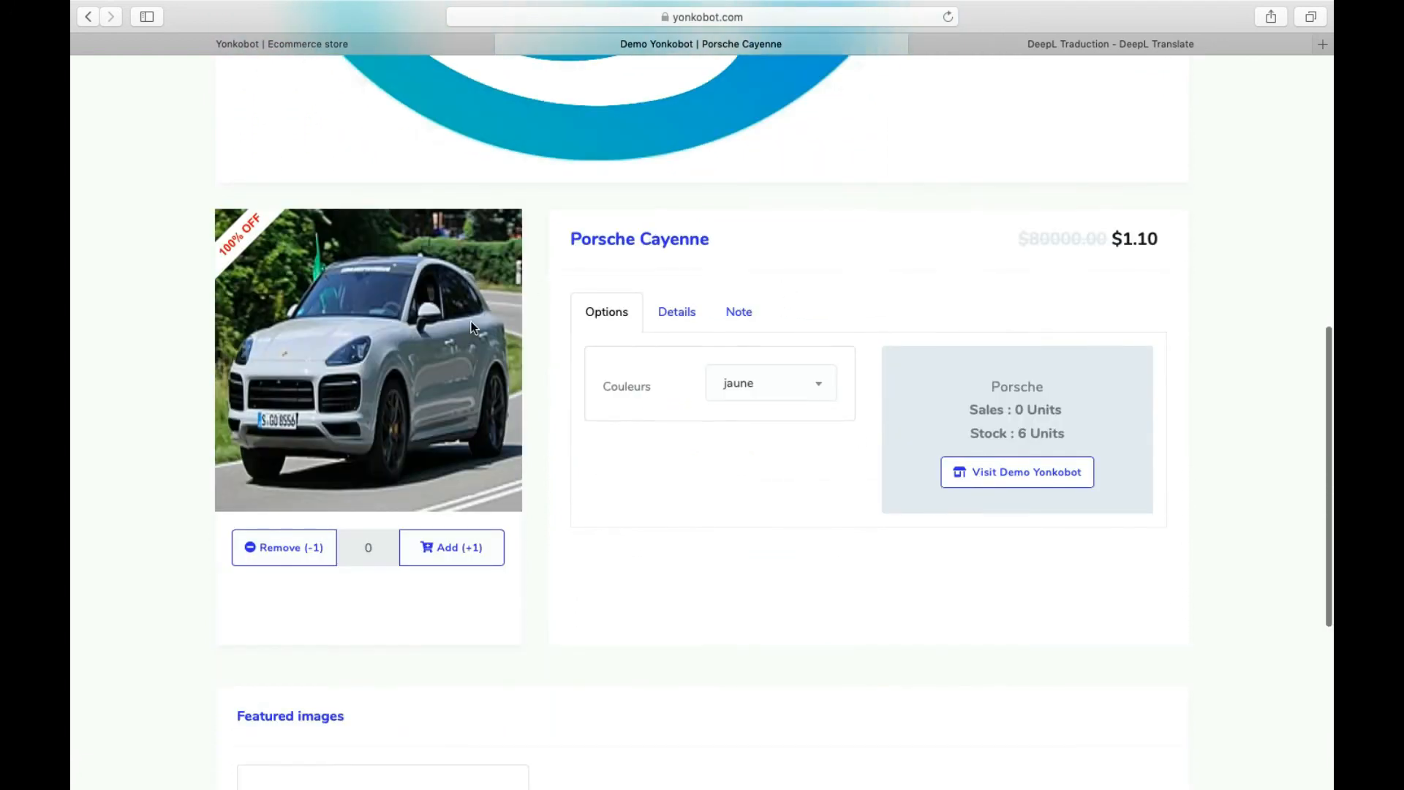
{"action": "left_click", "coordinate": [780, 392]}
{"action": "left_click", "coordinate": [767, 416]}
{"action": "left_click", "coordinate": [766, 388]}
{"action": "left_click", "coordinate": [695, 321]}
- Review the Details and Note tabs, then return to the store management tab
{"action": "left_click", "coordinate": [673, 316]}
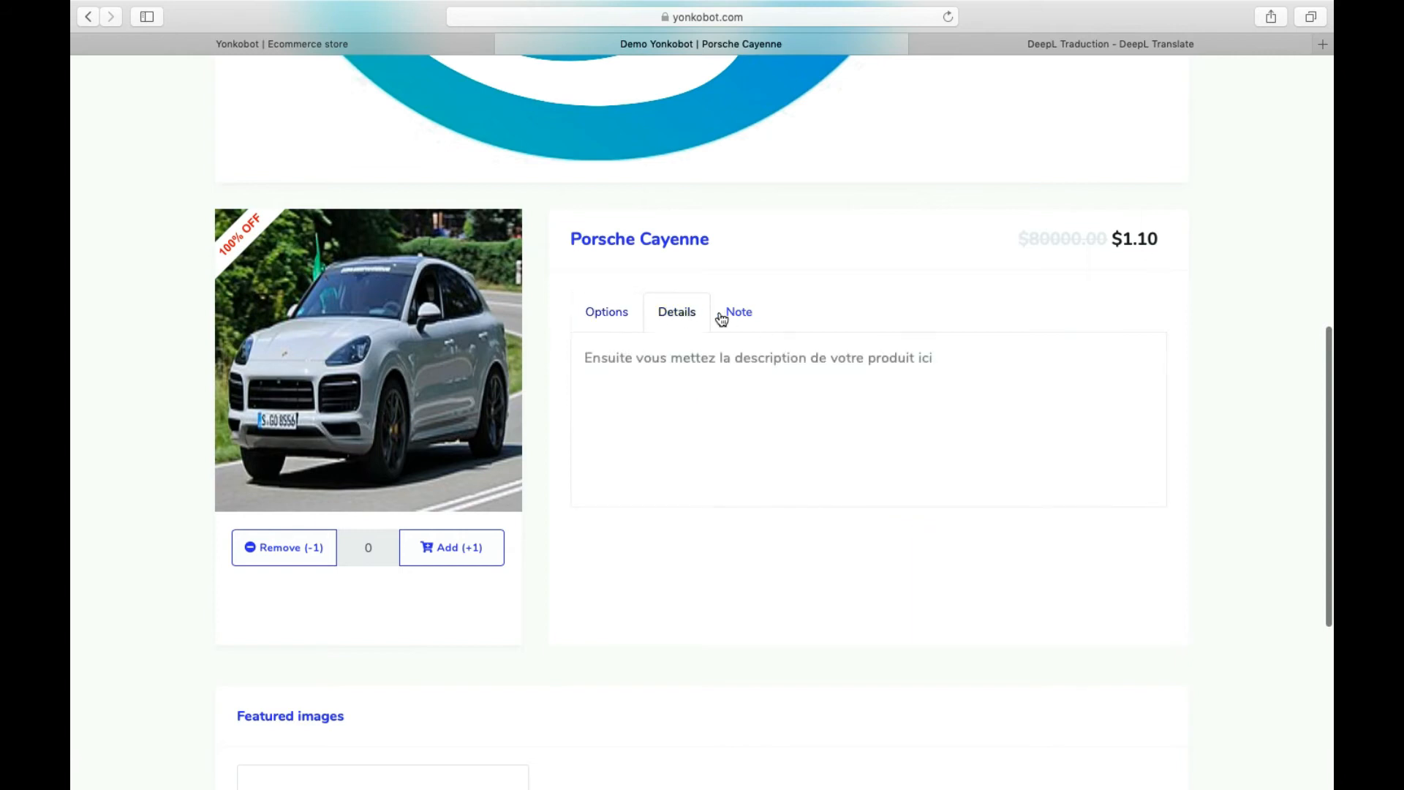
{"action": "left_click", "coordinate": [746, 320]}
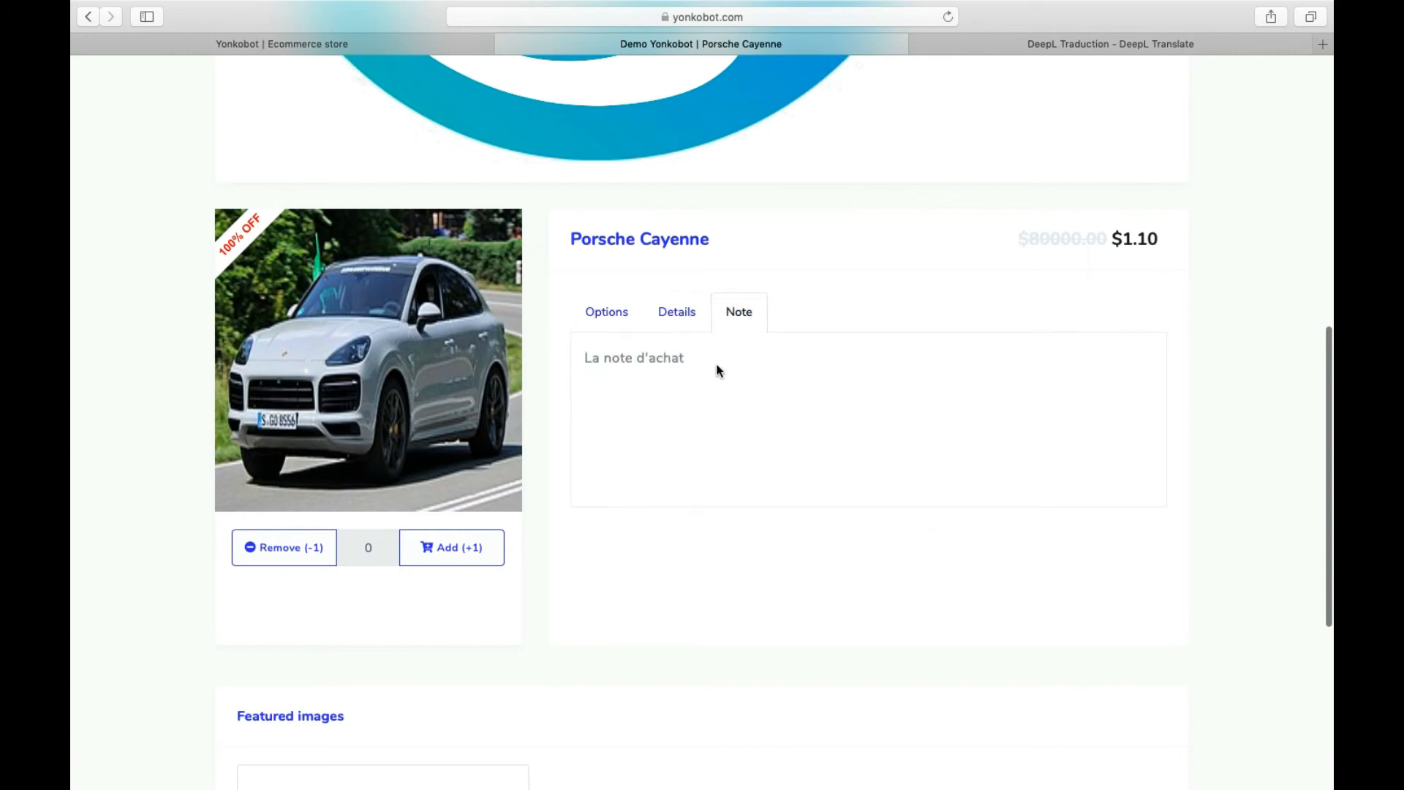
{"action": "scroll", "coordinate": [718, 370], "scroll_direction": "down", "scroll_amount": 3}
{"action": "scroll", "coordinate": [584, 292], "scroll_direction": "down", "scroll_amount": 3}
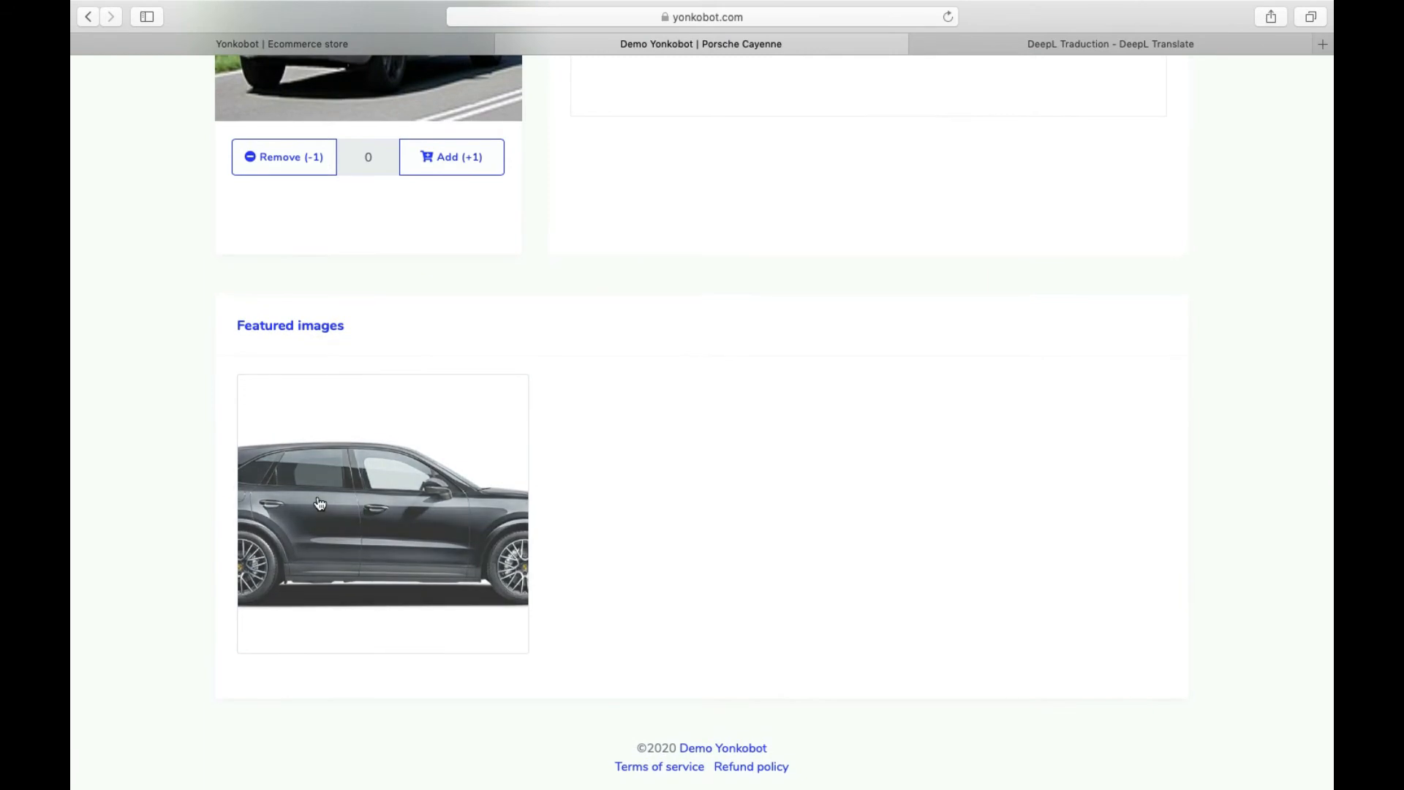
{"action": "scroll", "coordinate": [329, 498], "scroll_direction": "up", "scroll_amount": 14}
{"action": "scroll", "coordinate": [331, 498], "scroll_direction": "down", "scroll_amount": 12}
{"action": "scroll", "coordinate": [331, 498], "scroll_direction": "up", "scroll_amount": 12}
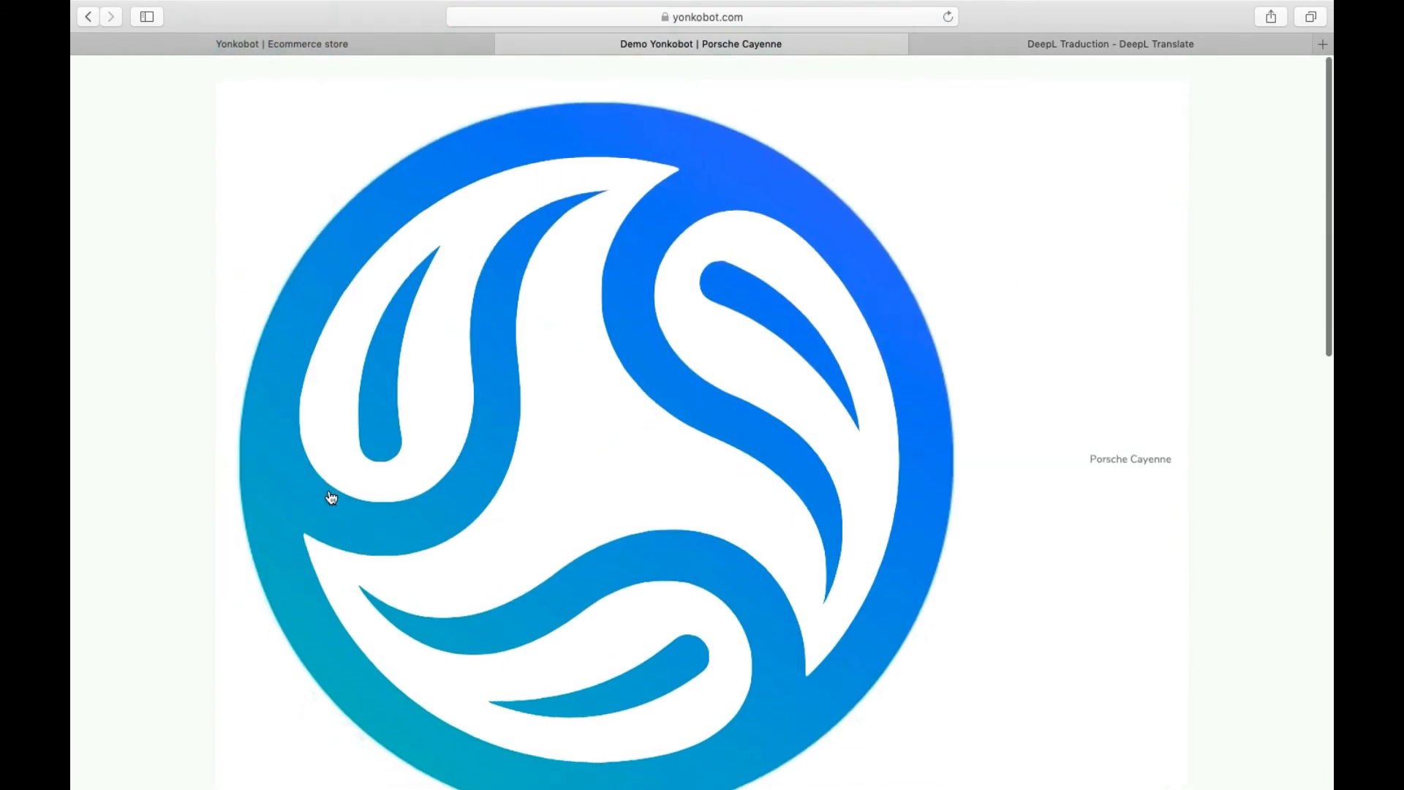
{"action": "scroll", "coordinate": [470, 304], "scroll_direction": "down", "scroll_amount": 12}
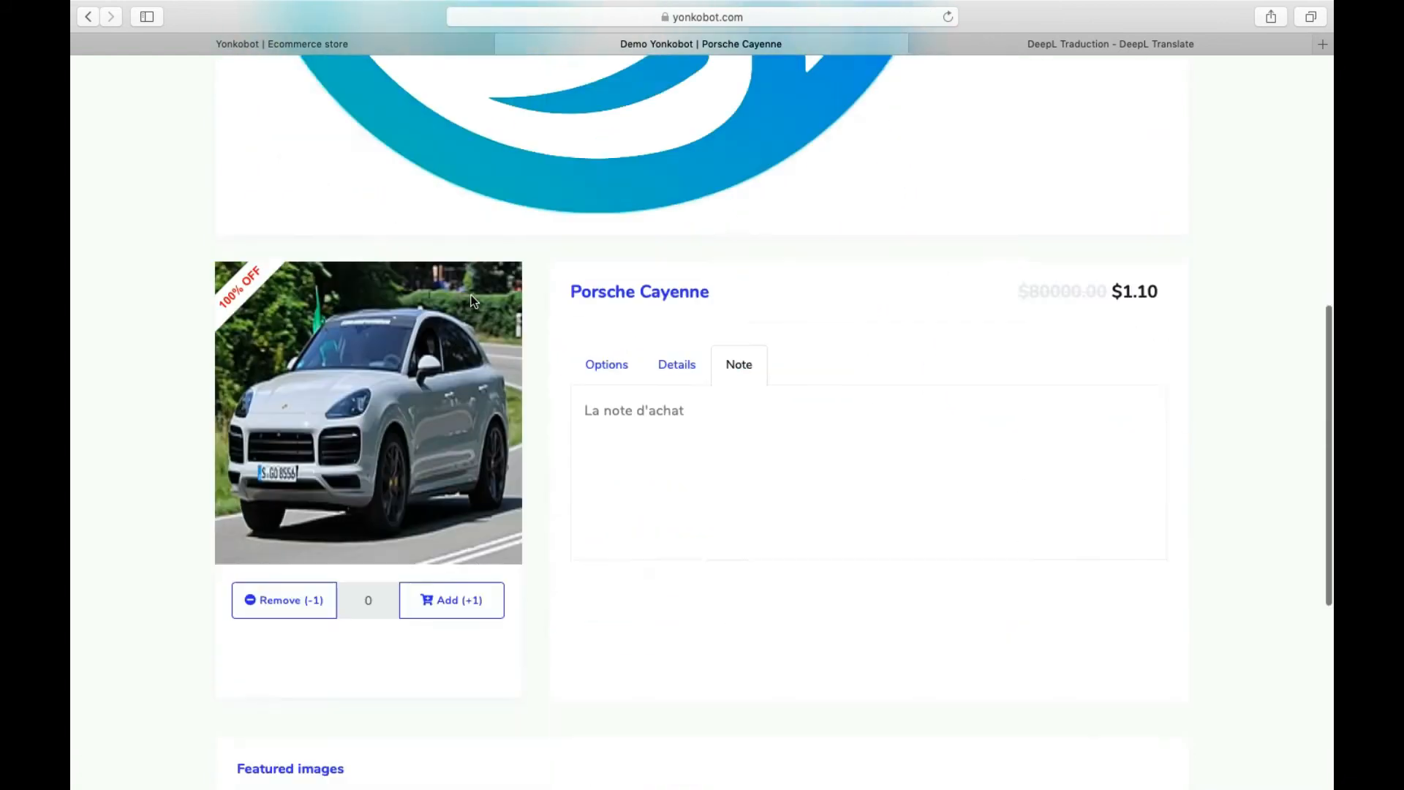
{"action": "scroll", "coordinate": [471, 297], "scroll_direction": "down", "scroll_amount": 2}
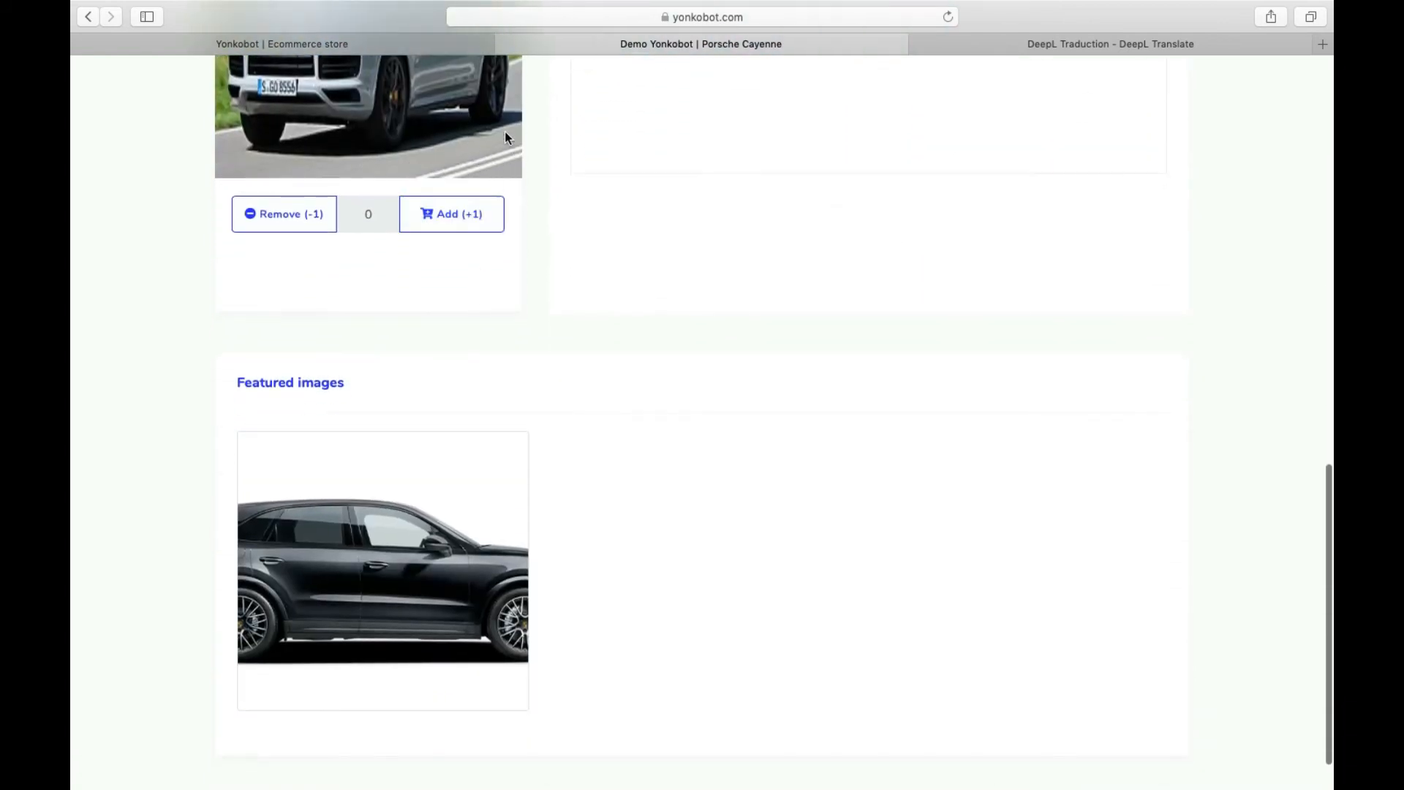
{"action": "left_click", "coordinate": [454, 44]}
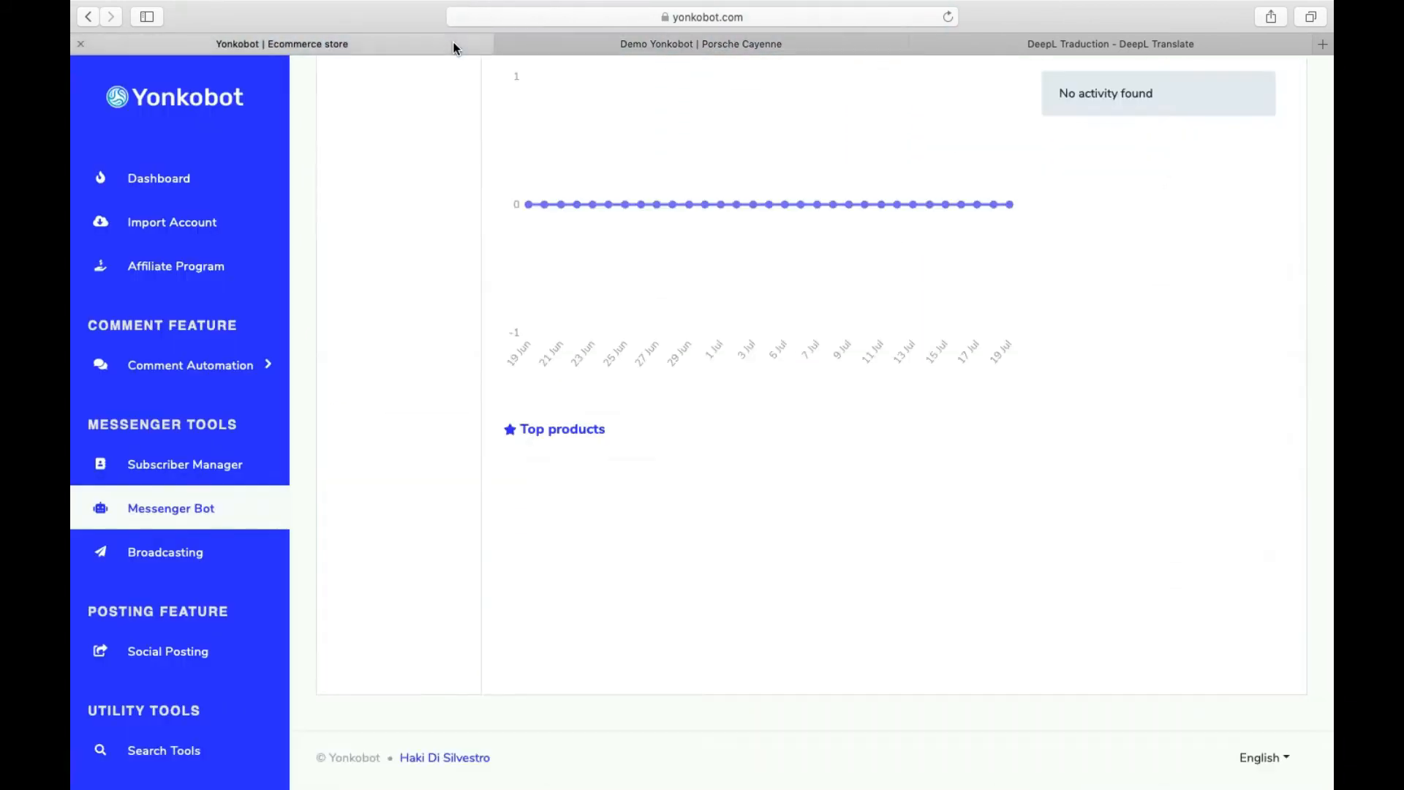
- Open Actions > Copy URL and copy the Store page link
{"action": "scroll", "coordinate": [878, 219], "scroll_direction": "up", "scroll_amount": 10}
{"action": "left_click", "coordinate": [1245, 322]}
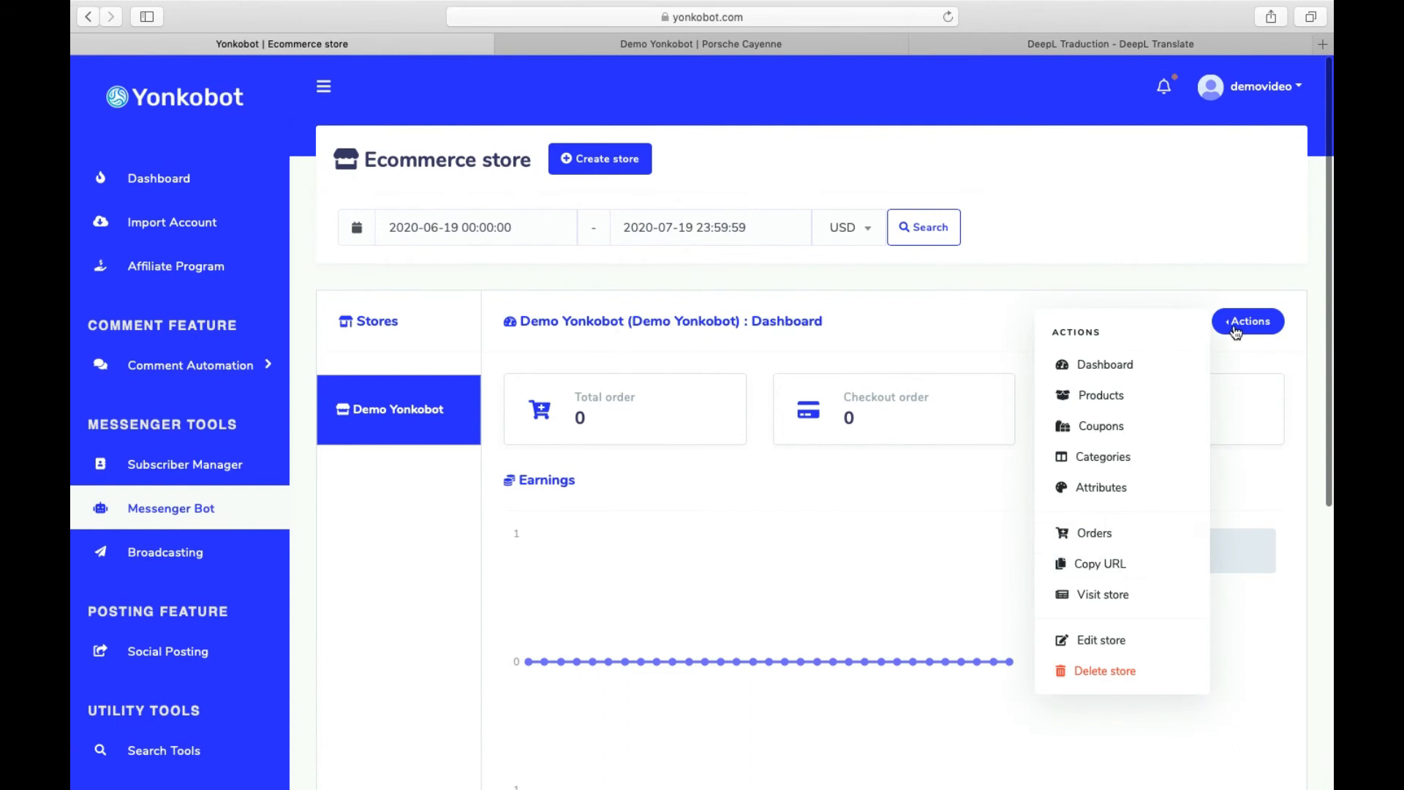
{"action": "left_click", "coordinate": [1099, 565]}
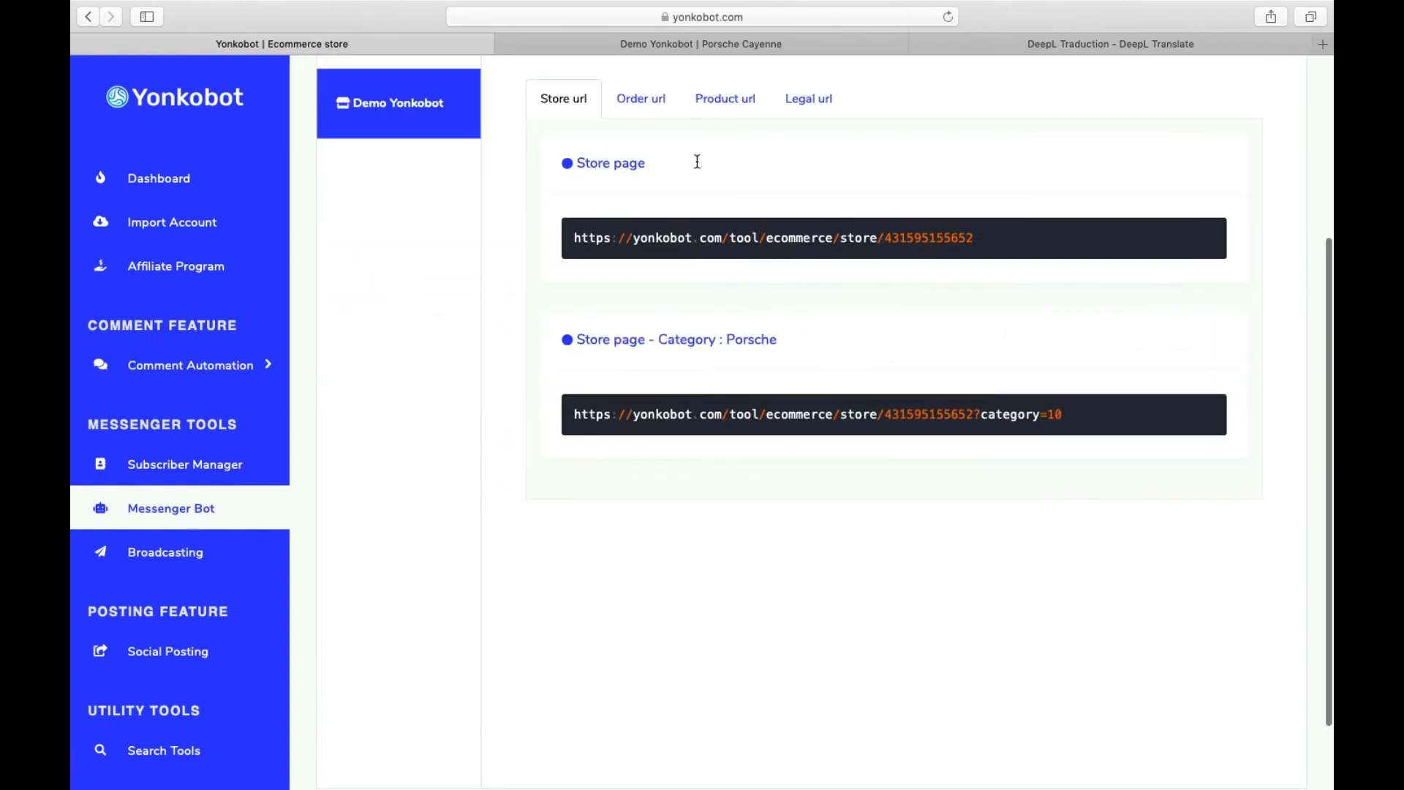
{"action": "left_click_drag", "start_coordinate": [696, 162], "coordinate": [615, 356]}
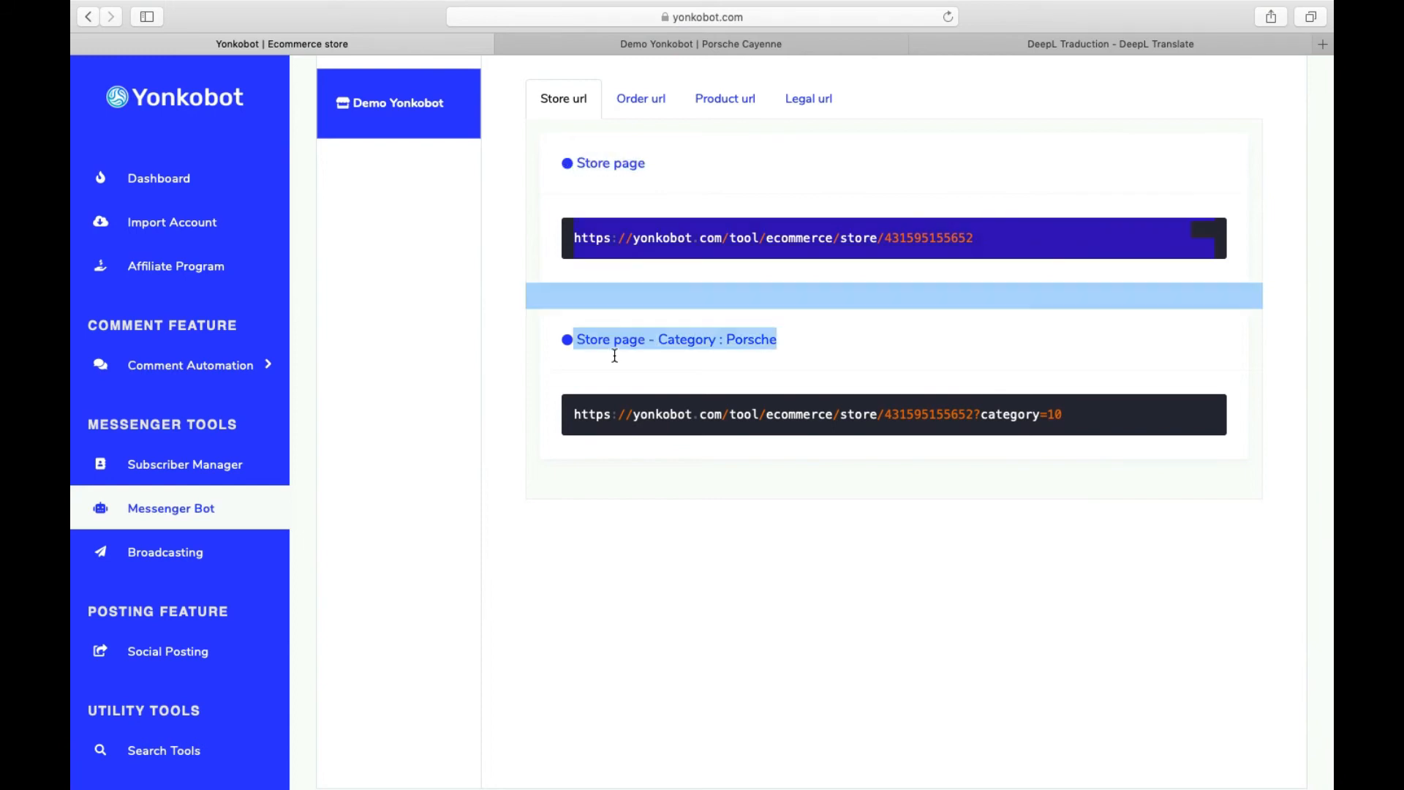
{"action": "left_click", "coordinate": [615, 355]}
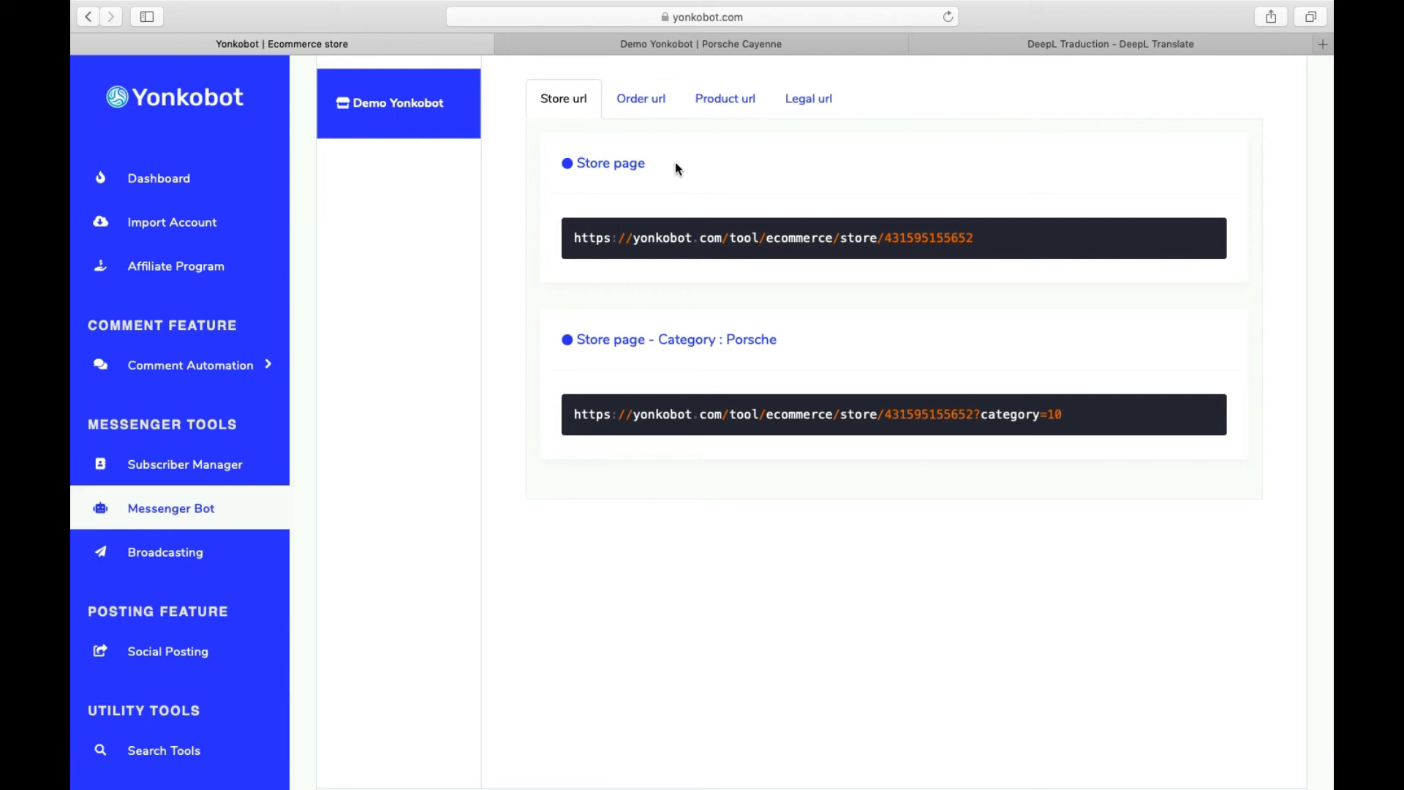
{"action": "mouse_move", "coordinate": [1229, 239]}
{"action": "left_click", "coordinate": [1221, 234]}
- Open the Messenger Bot settings and edit the get started reply
{"action": "left_click", "coordinate": [145, 513]}
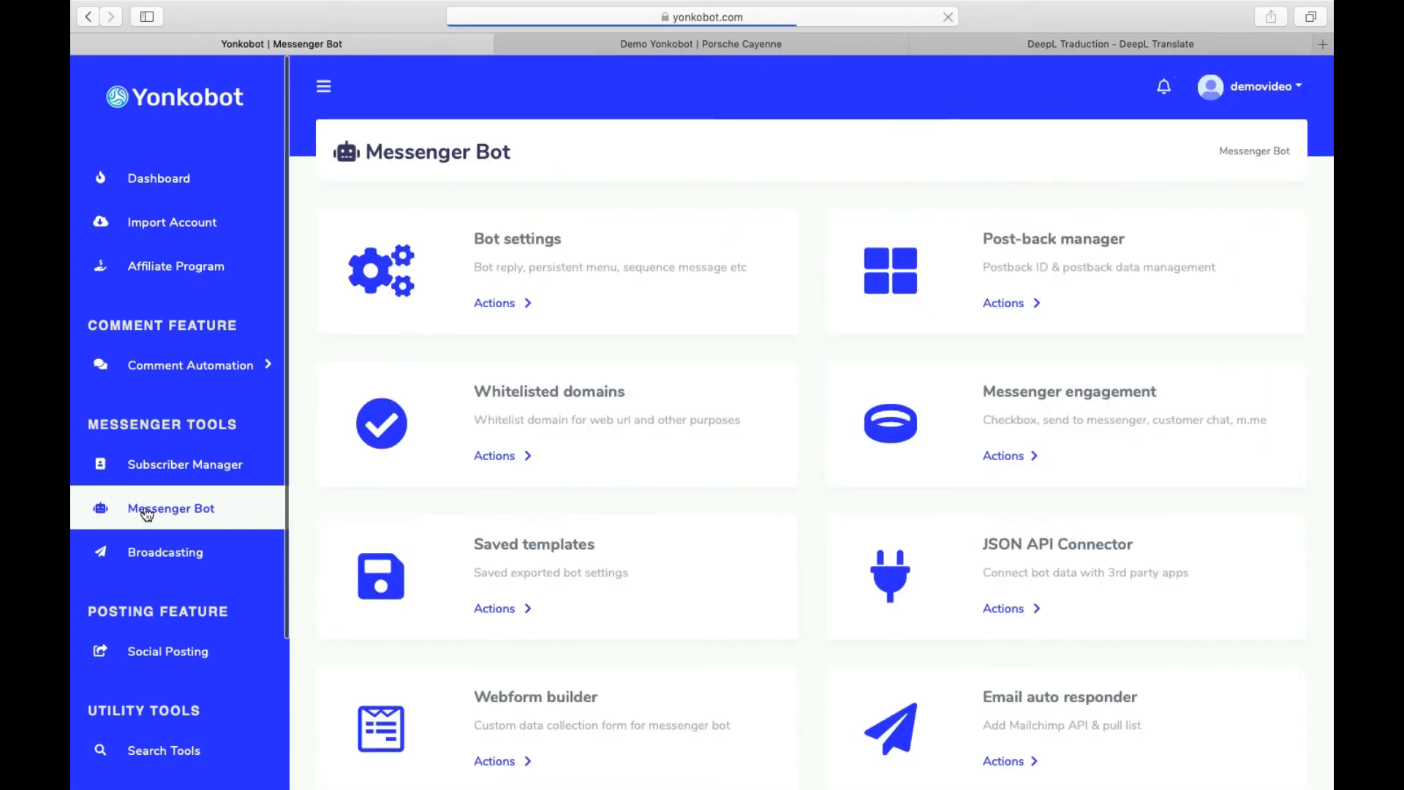
{"action": "left_click", "coordinate": [508, 304]}
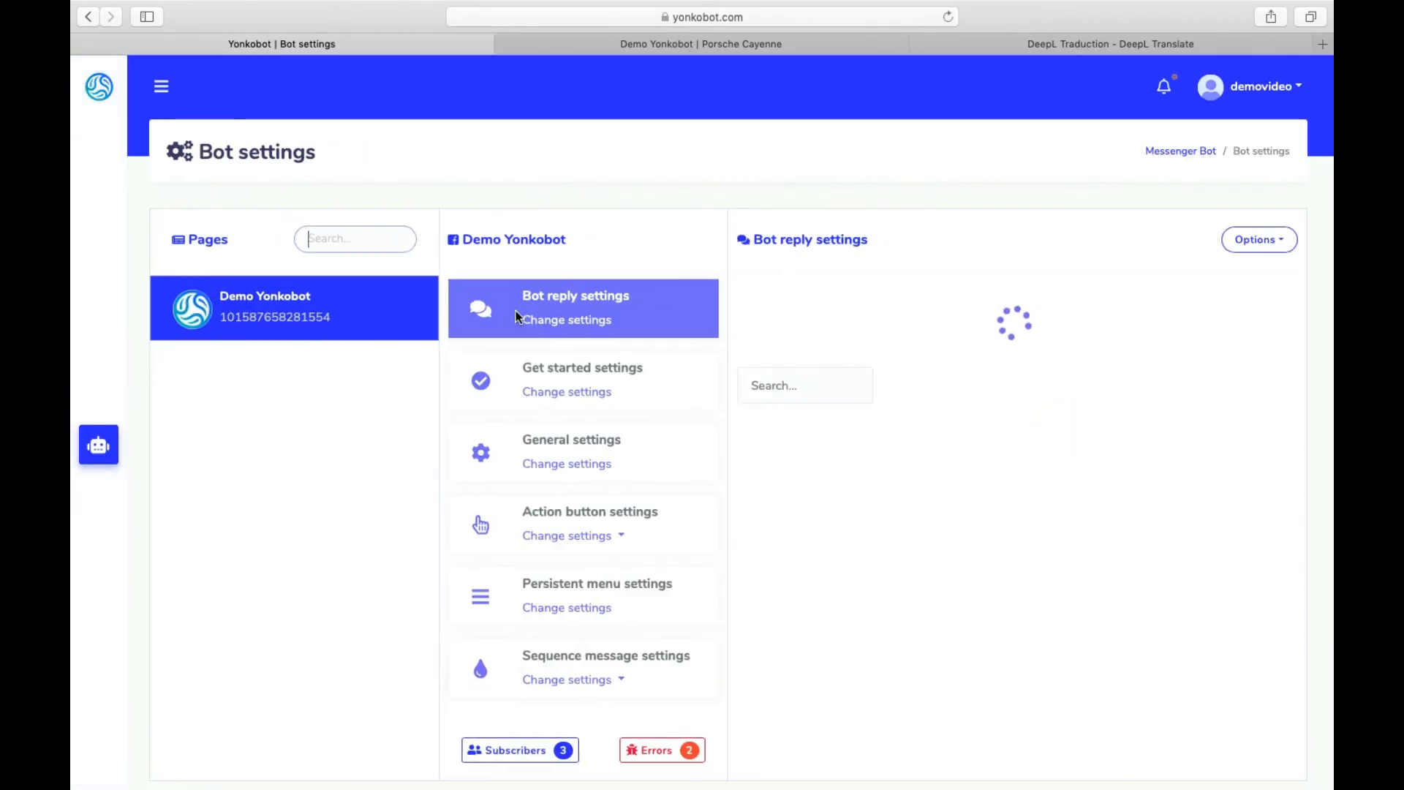
{"action": "left_click", "coordinate": [568, 395]}
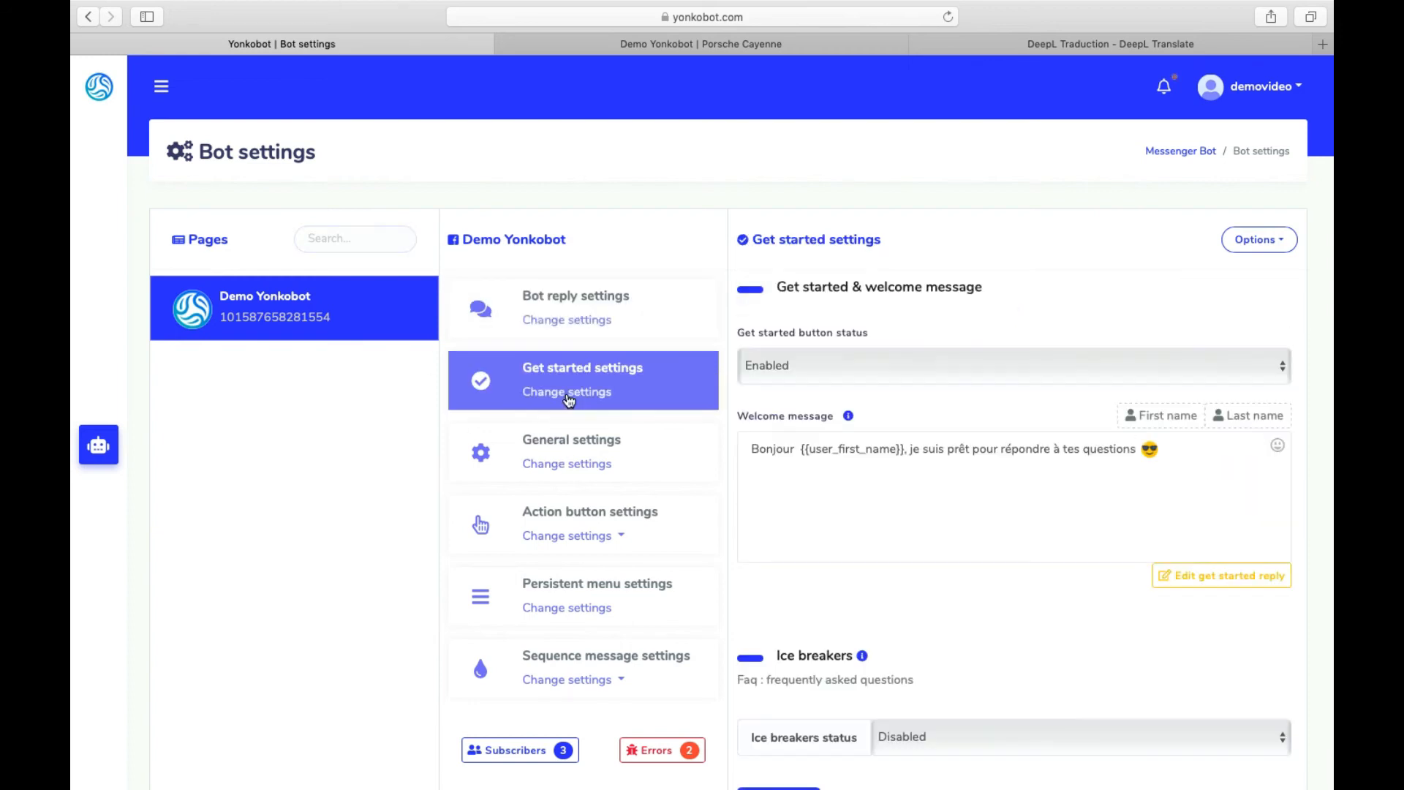
{"action": "scroll", "coordinate": [1099, 464], "scroll_direction": "down", "scroll_amount": 2}
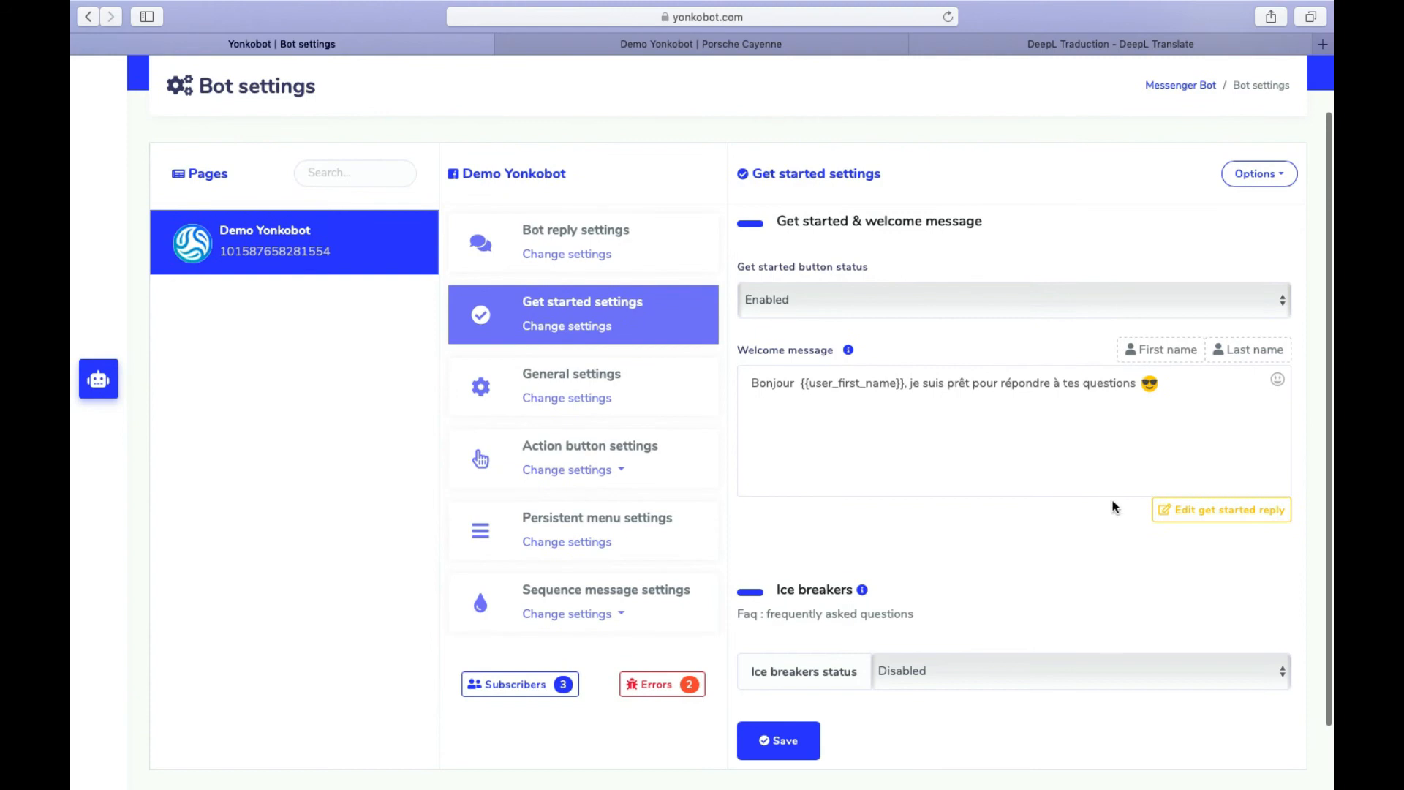
{"action": "left_click", "coordinate": [1165, 509]}
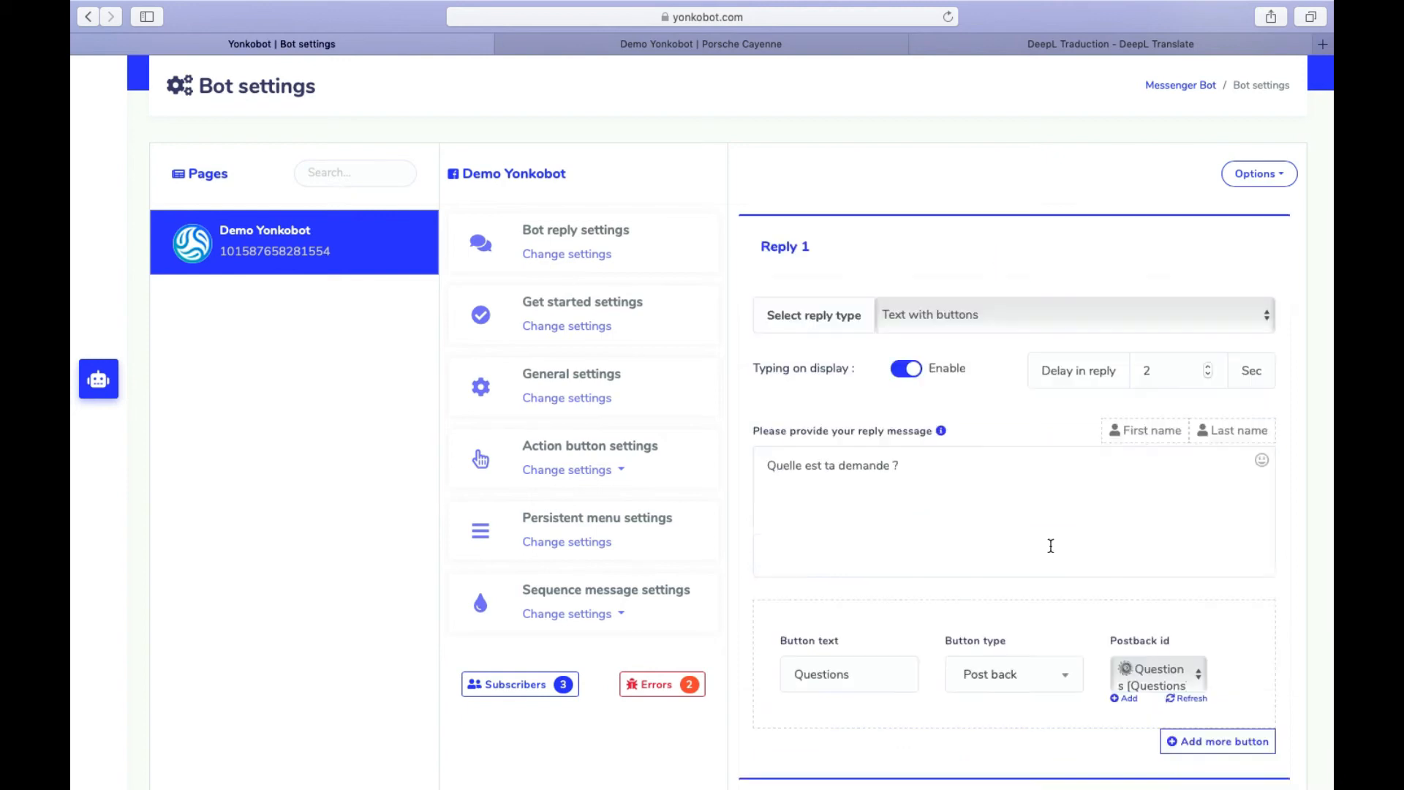
{"action": "scroll", "coordinate": [1052, 543], "scroll_direction": "down", "scroll_amount": 3}
{"action": "scroll", "coordinate": [1052, 544], "scroll_direction": "down", "scroll_amount": 10}
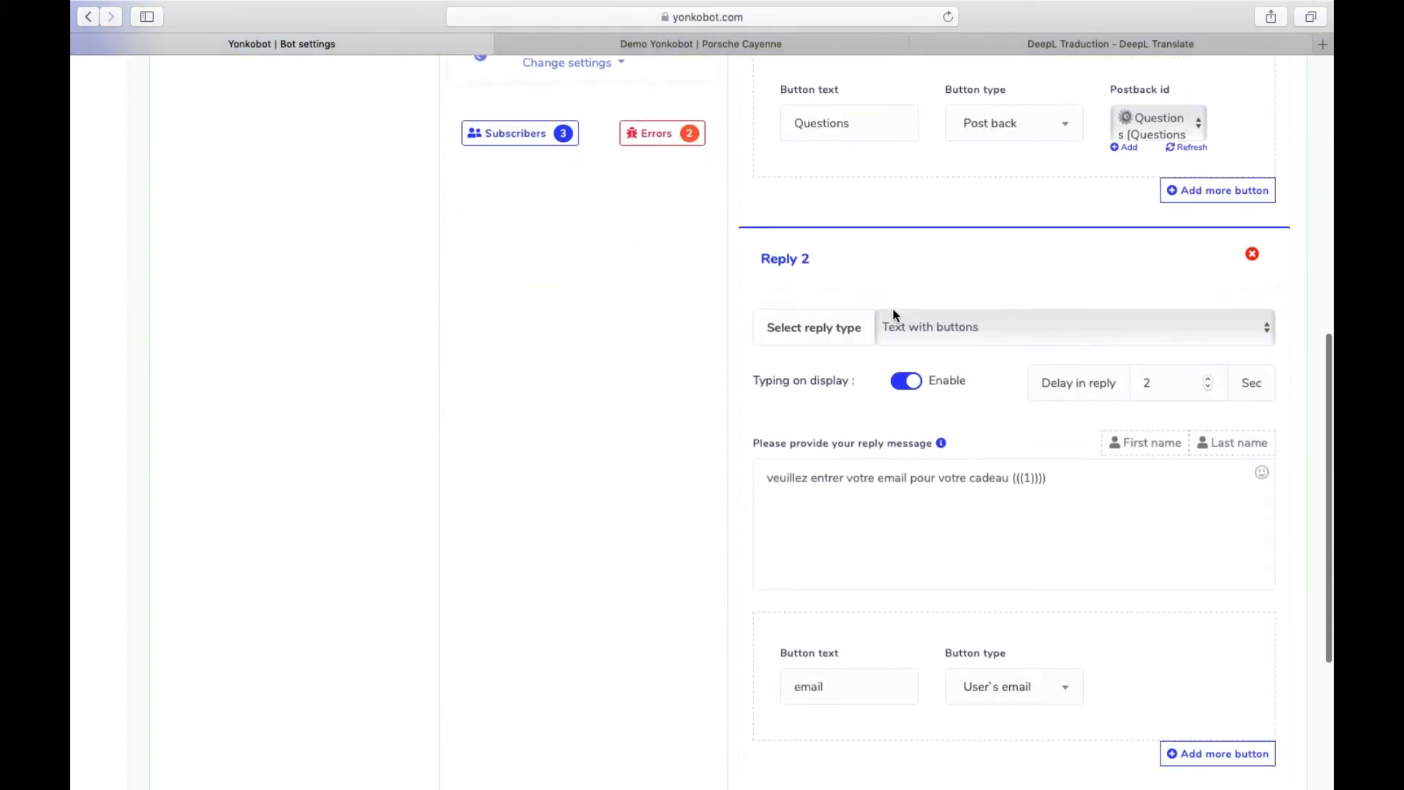
{"action": "scroll", "coordinate": [874, 324], "scroll_direction": "down", "scroll_amount": 5}
{"action": "scroll", "coordinate": [957, 259], "scroll_direction": "up", "scroll_amount": 3}
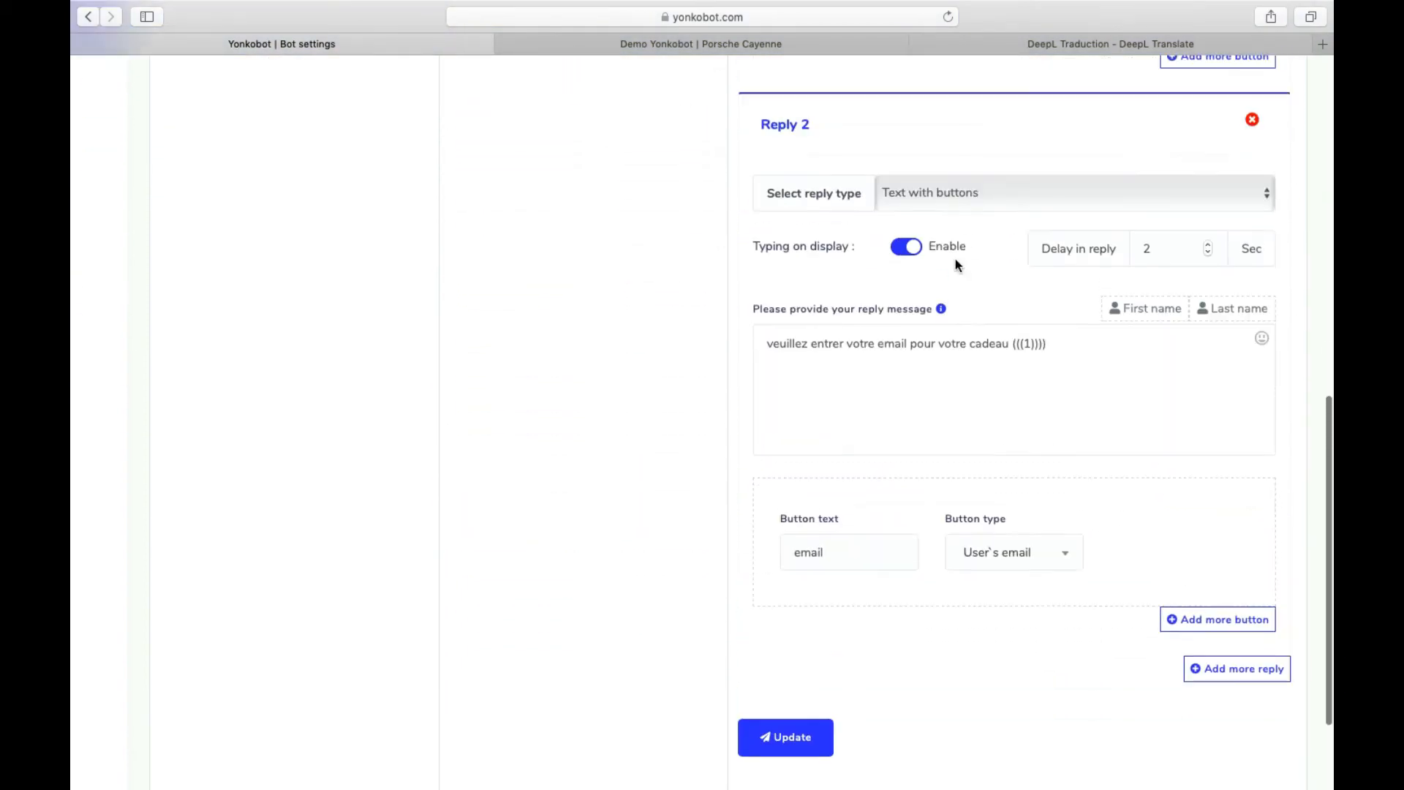
{"action": "scroll", "coordinate": [957, 261], "scroll_direction": "up", "scroll_amount": 8}
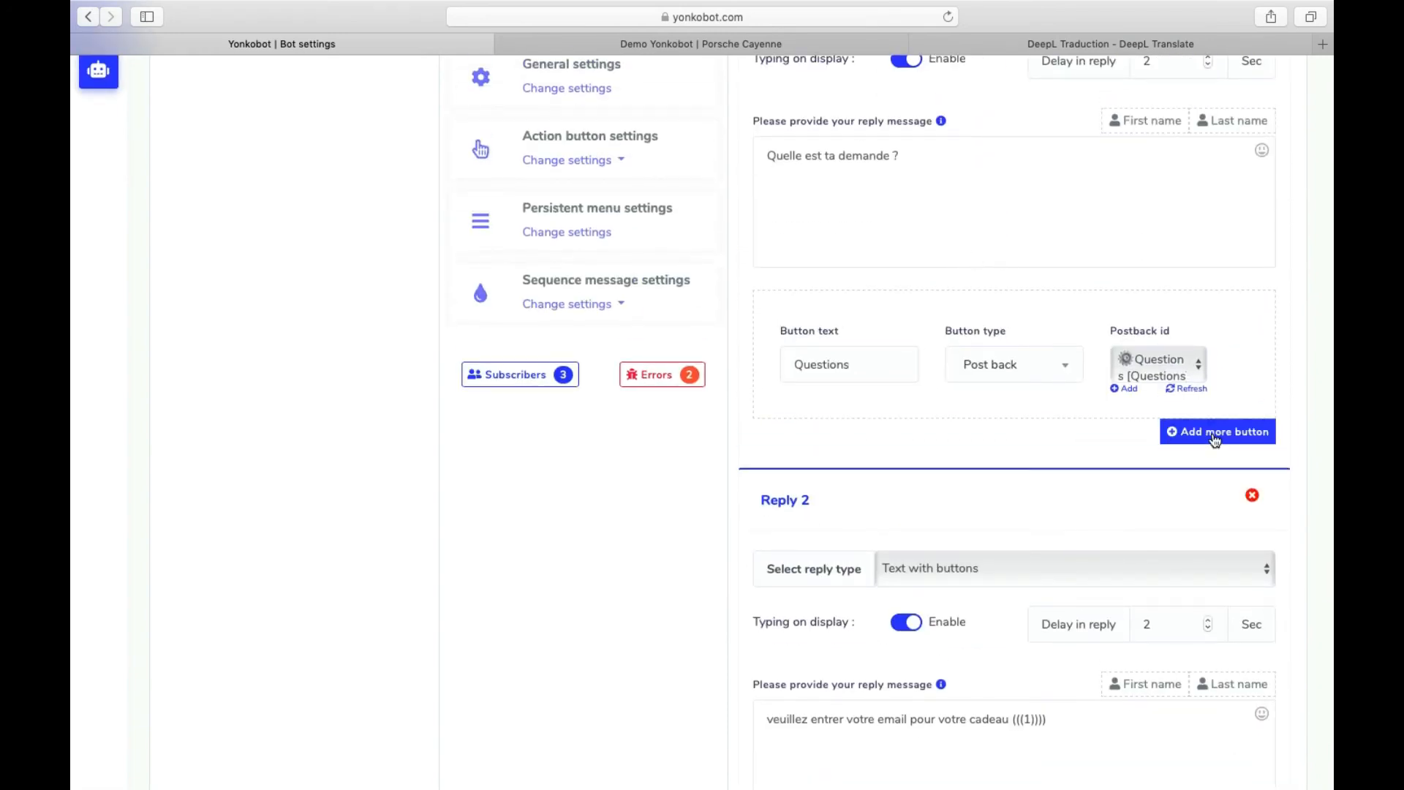
- Add a 'Site Web' web-link button to Reply 1 using the pasted store URL
{"action": "left_click", "coordinate": [1218, 432]}
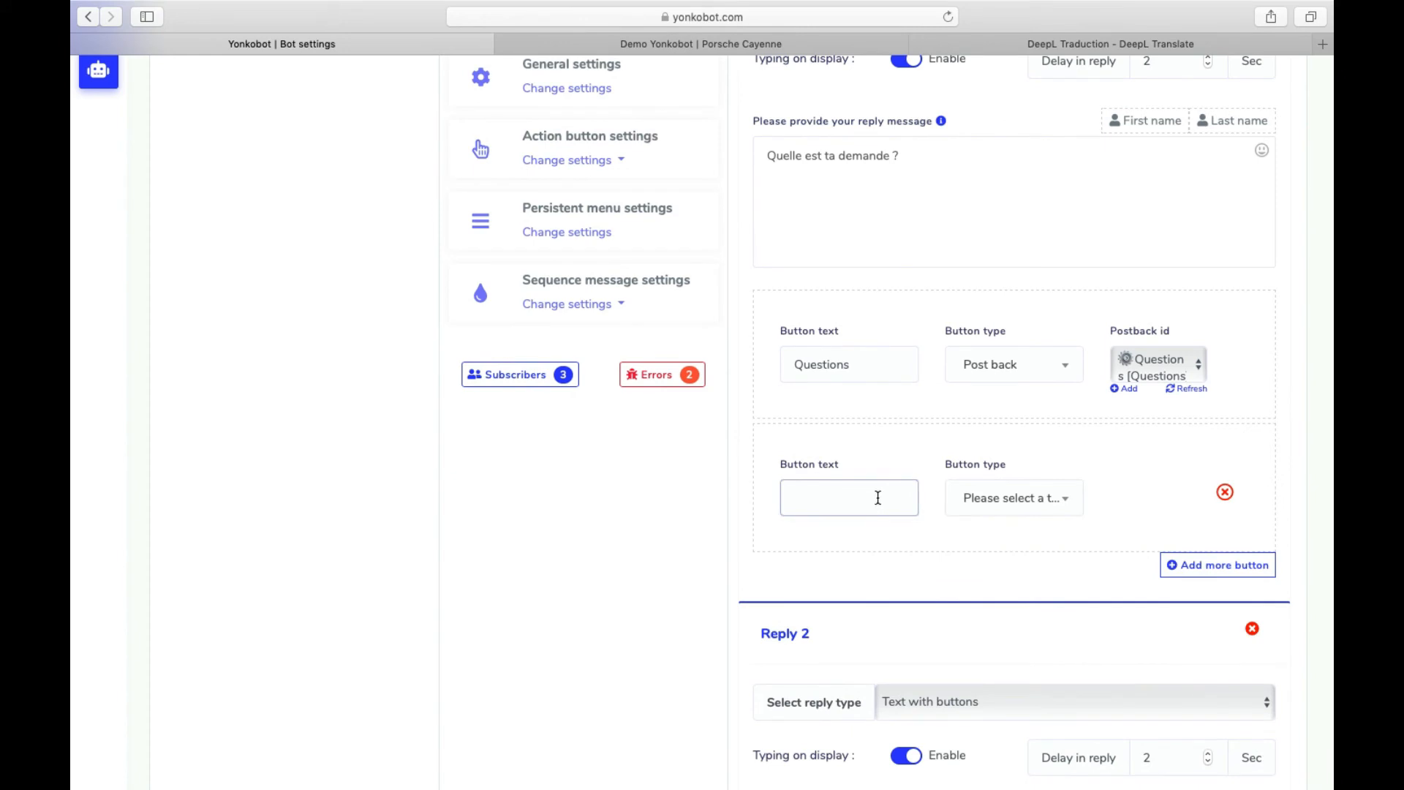
{"action": "left_click", "coordinate": [878, 498]}
{"action": "type", "text": "Site Web"}
{"action": "left_click", "coordinate": [999, 498]}
{"action": "left_click", "coordinate": [1024, 538]}
{"action": "left_click", "coordinate": [1154, 498]}
{"action": "key", "text": "super+v"}
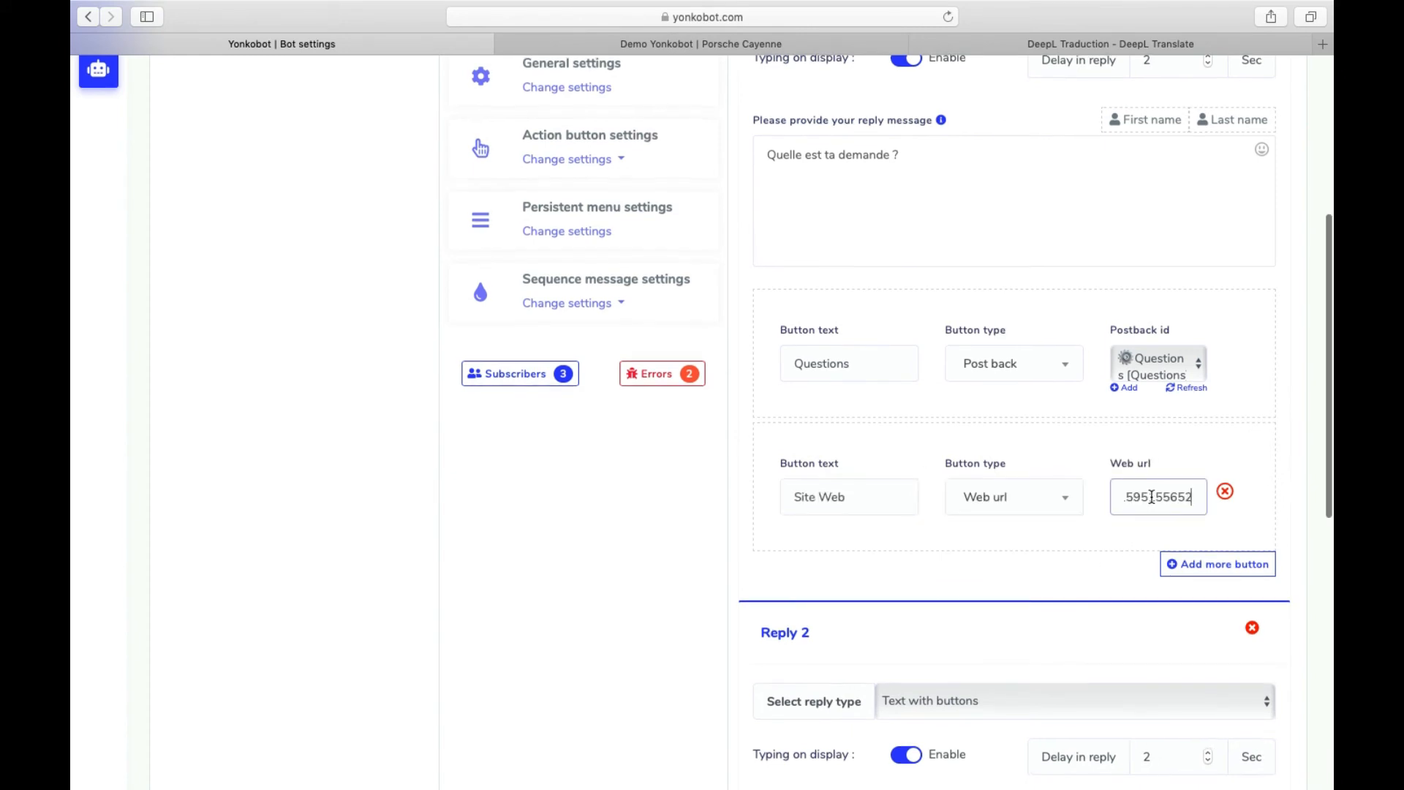
{"action": "left_click_drag", "start_coordinate": [1152, 496], "coordinate": [1046, 497]}
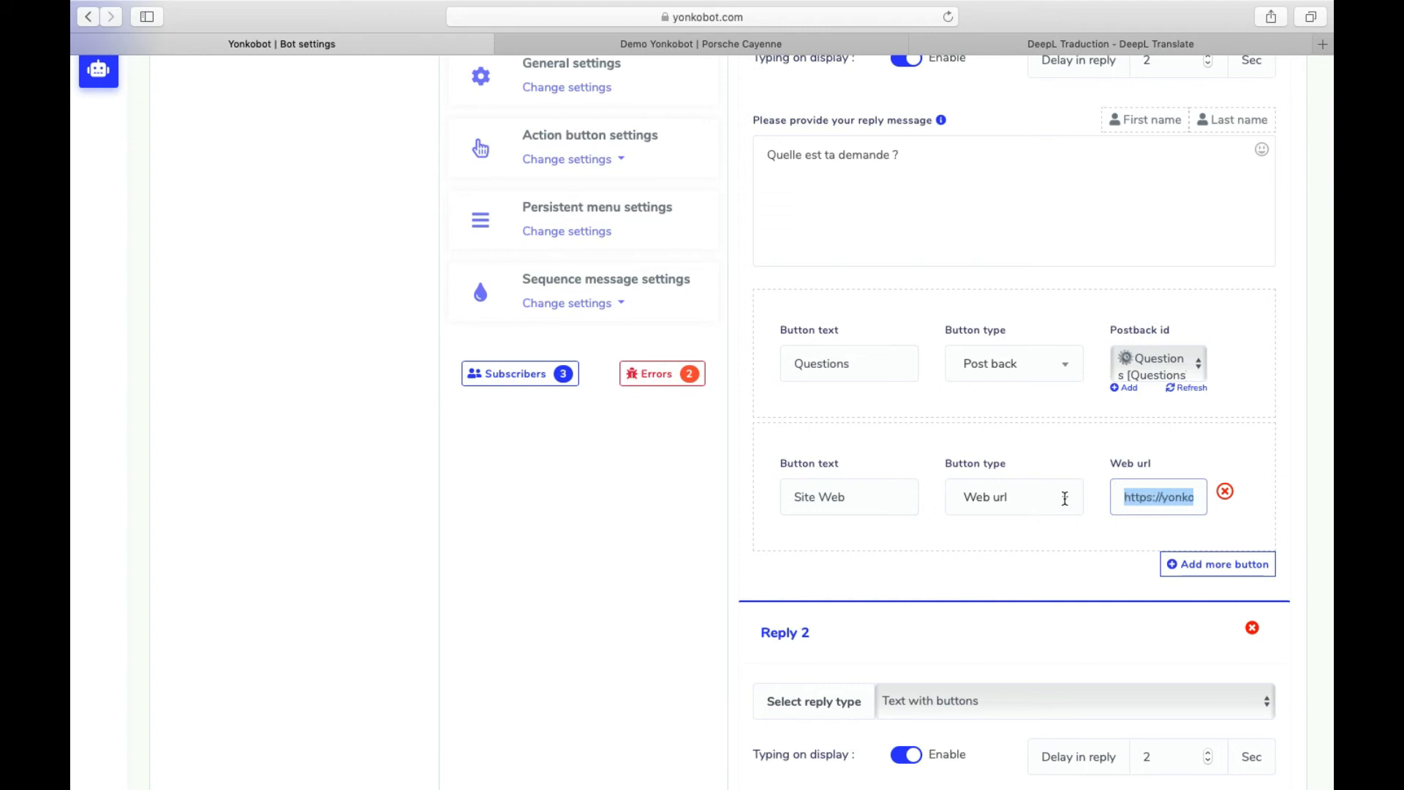
{"action": "left_click_drag", "start_coordinate": [1138, 498], "coordinate": [1201, 498]}
- Update the bot settings and acknowledge the success message
{"action": "scroll", "coordinate": [973, 533], "scroll_direction": "down", "scroll_amount": 10}
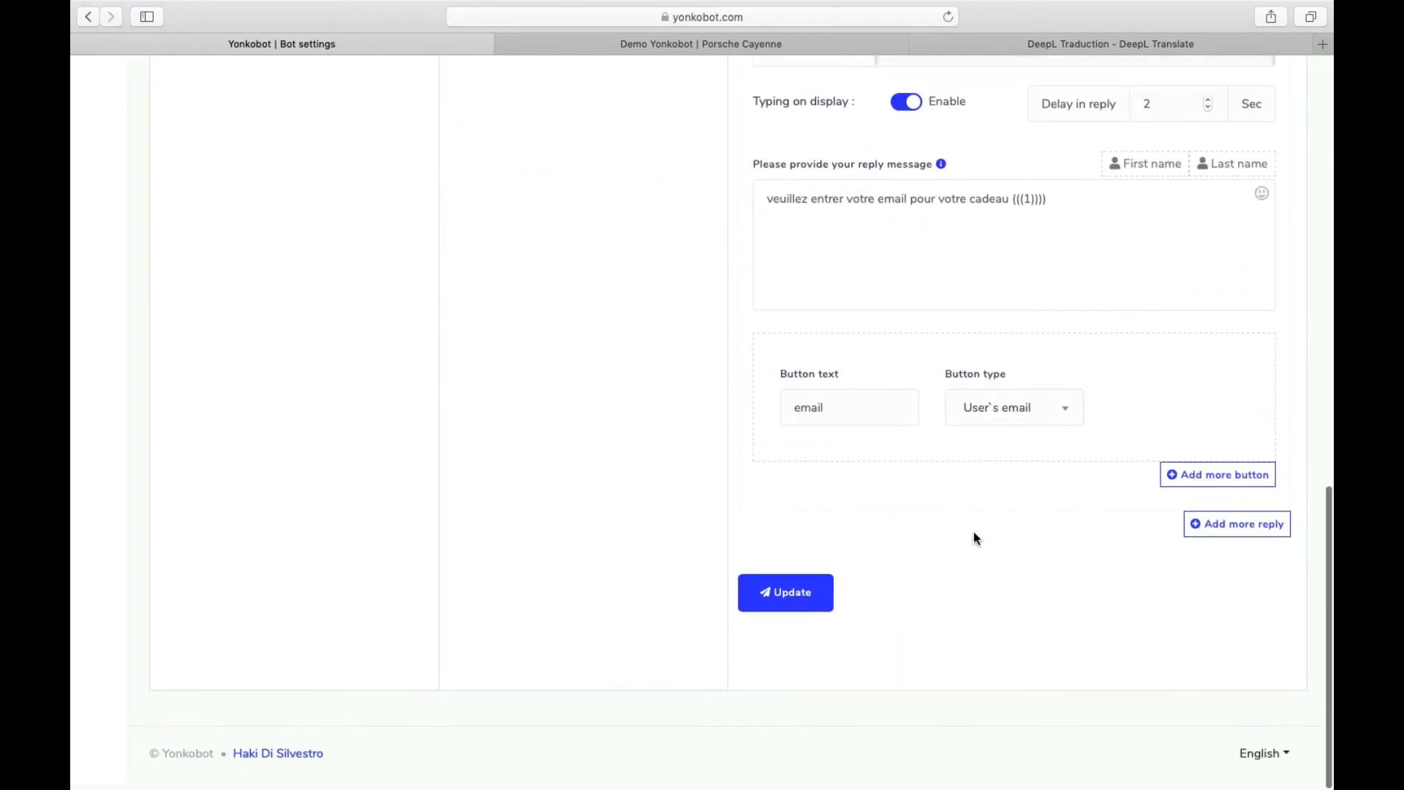
{"action": "left_click", "coordinate": [793, 604]}
{"action": "scroll", "coordinate": [840, 566], "scroll_direction": "down", "scroll_amount": 1}
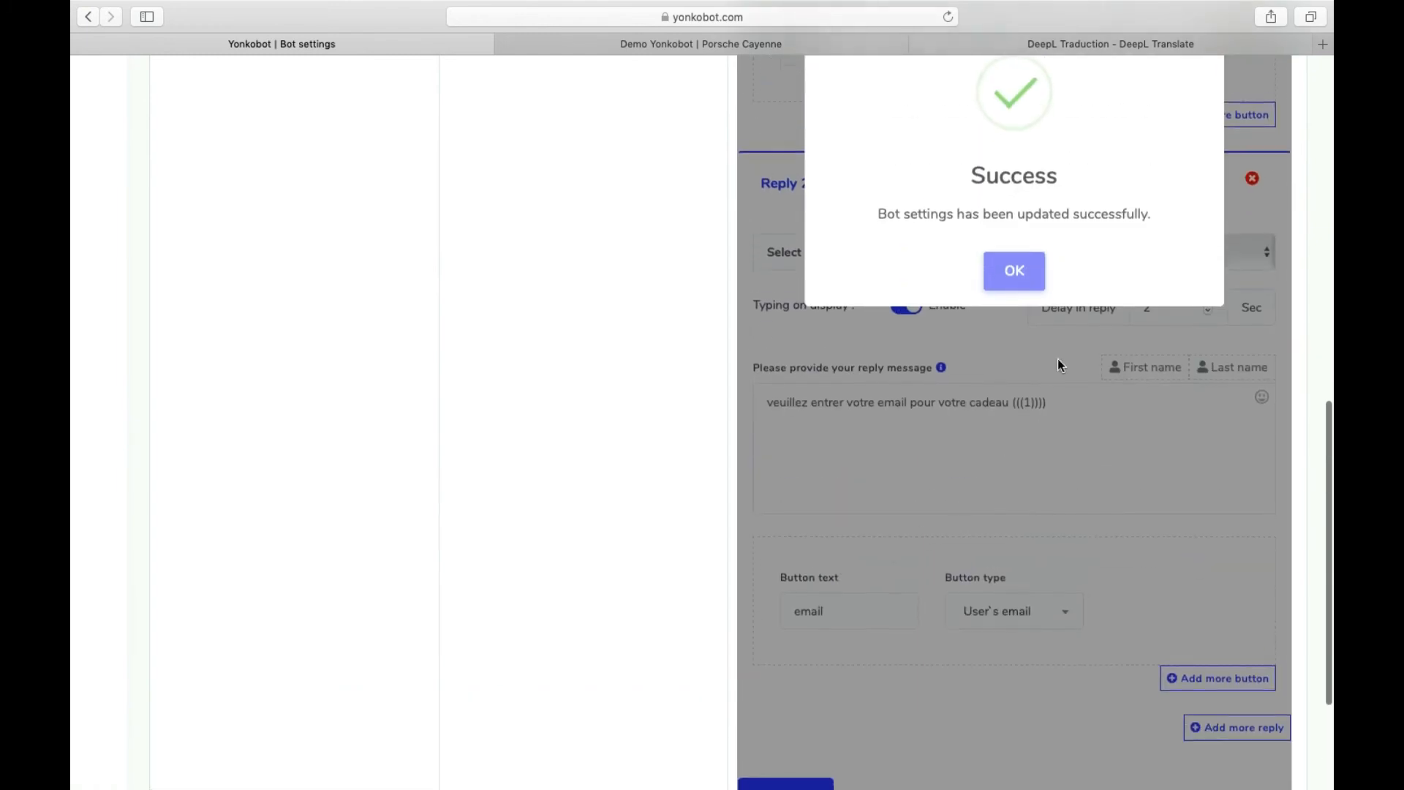
{"action": "left_click", "coordinate": [1014, 271]}
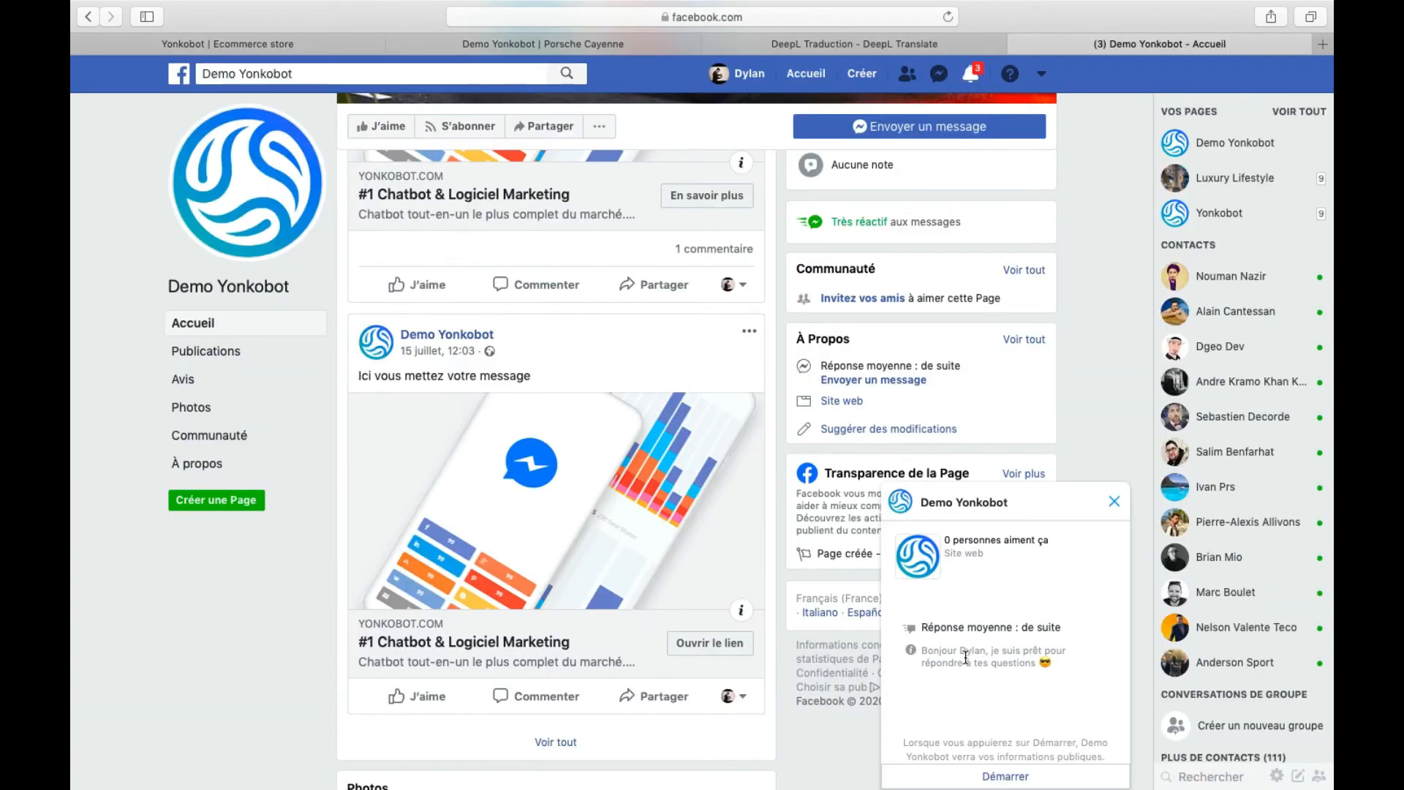
- Start the Demo Yonkobot chat with Démarrer, then open the store from the Site Web button
{"action": "left_click", "coordinate": [987, 776]}
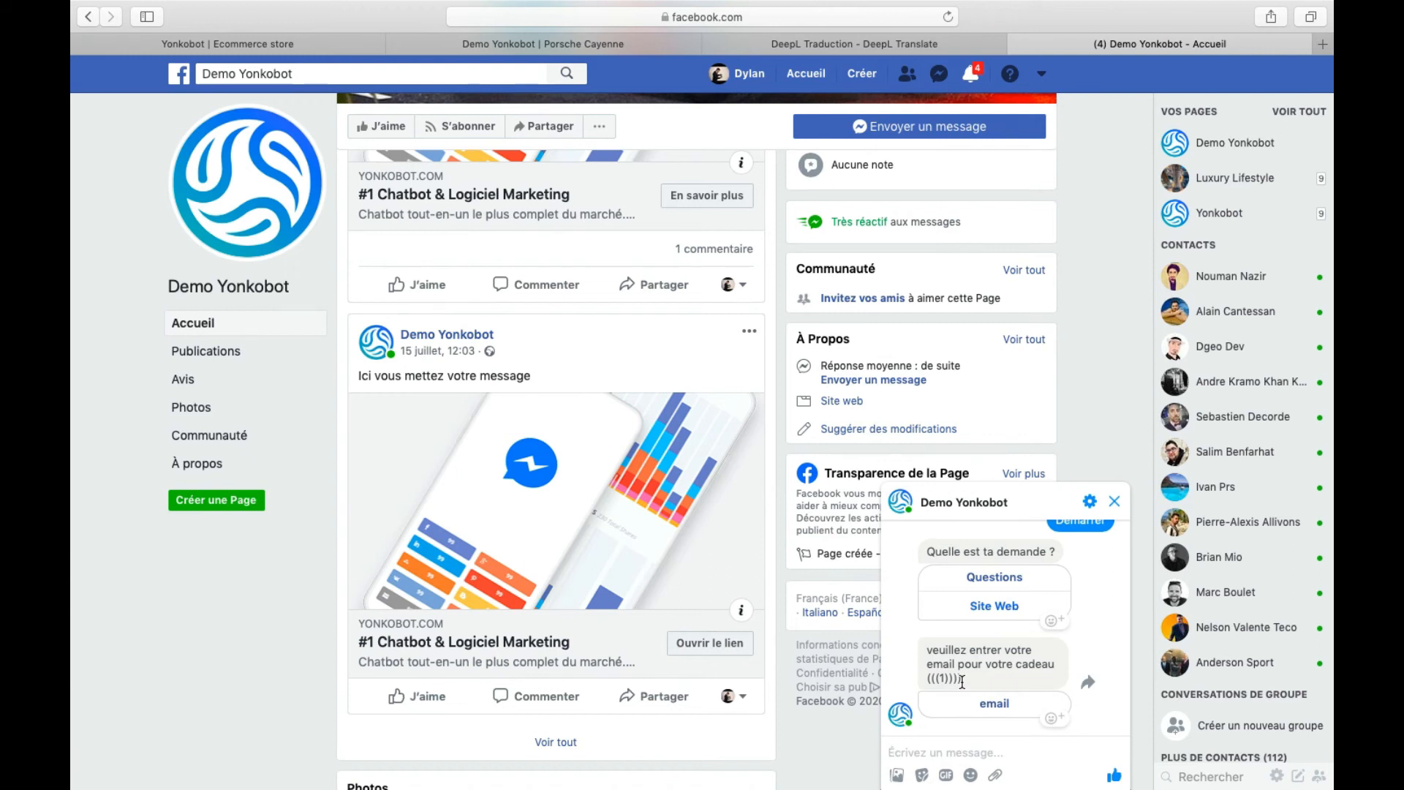
{"action": "left_click", "coordinate": [988, 607]}
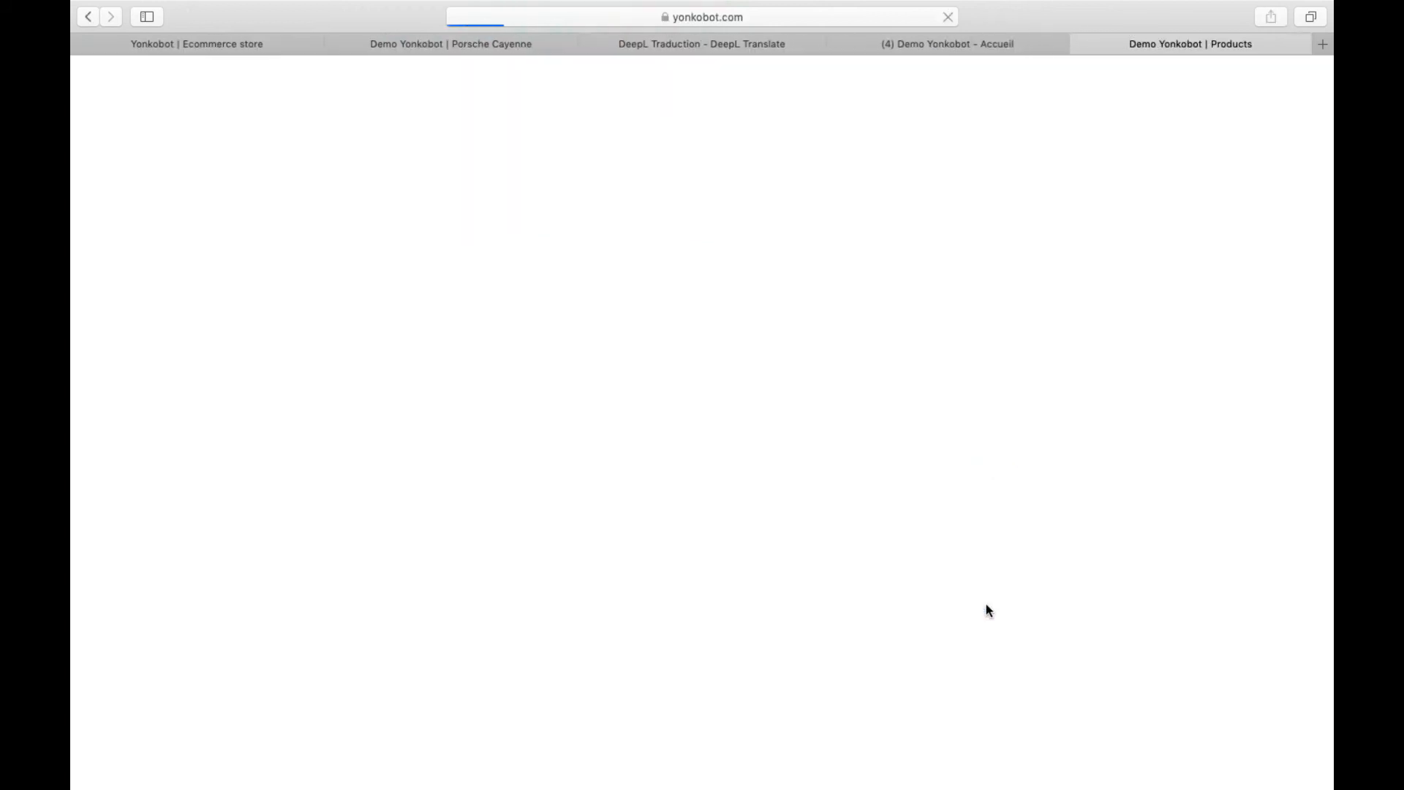
- Filter the storefront products to the Porsche category
{"action": "scroll", "coordinate": [986, 605], "scroll_direction": "down", "scroll_amount": 7}
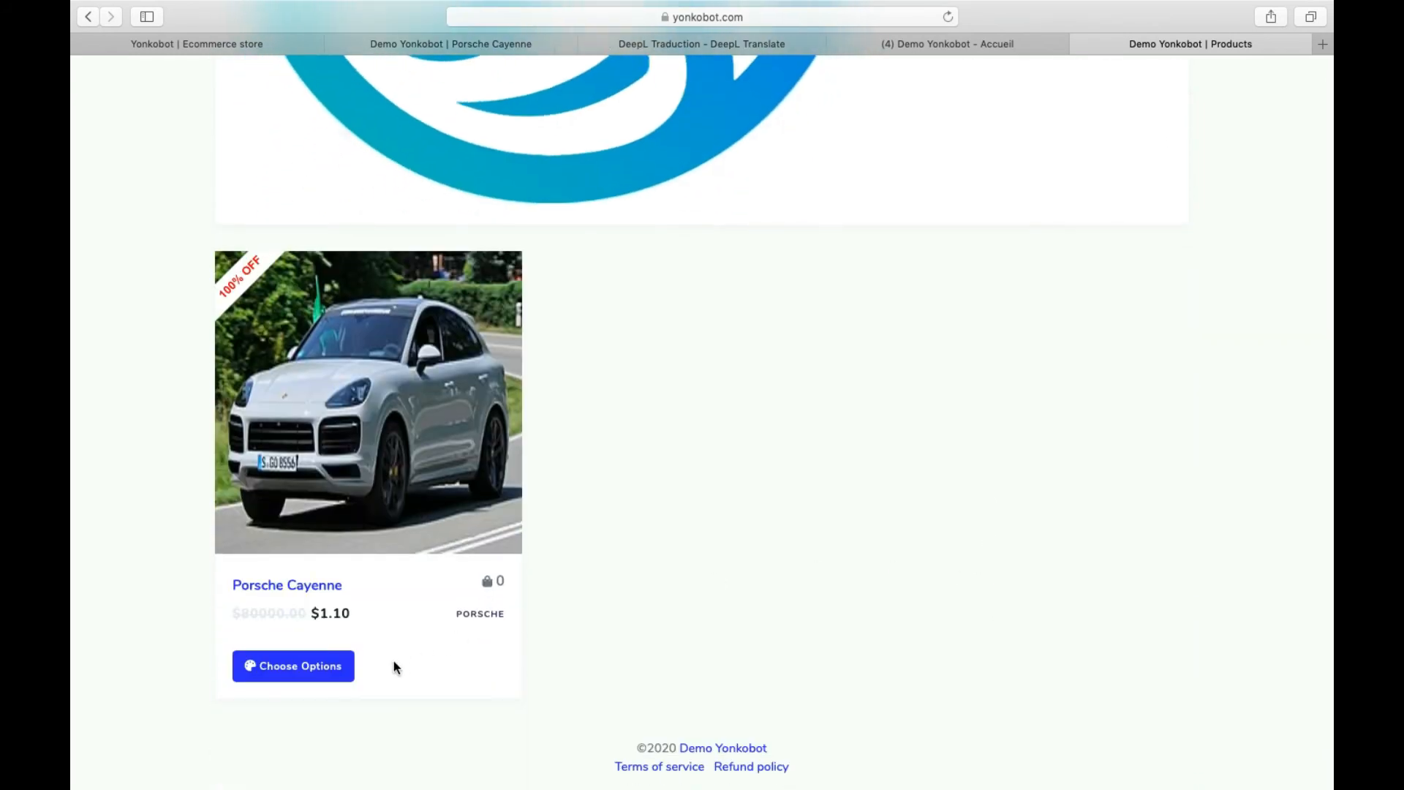
{"action": "scroll", "coordinate": [992, 502], "scroll_direction": "up", "scroll_amount": 10}
{"action": "left_click", "coordinate": [1039, 425]}
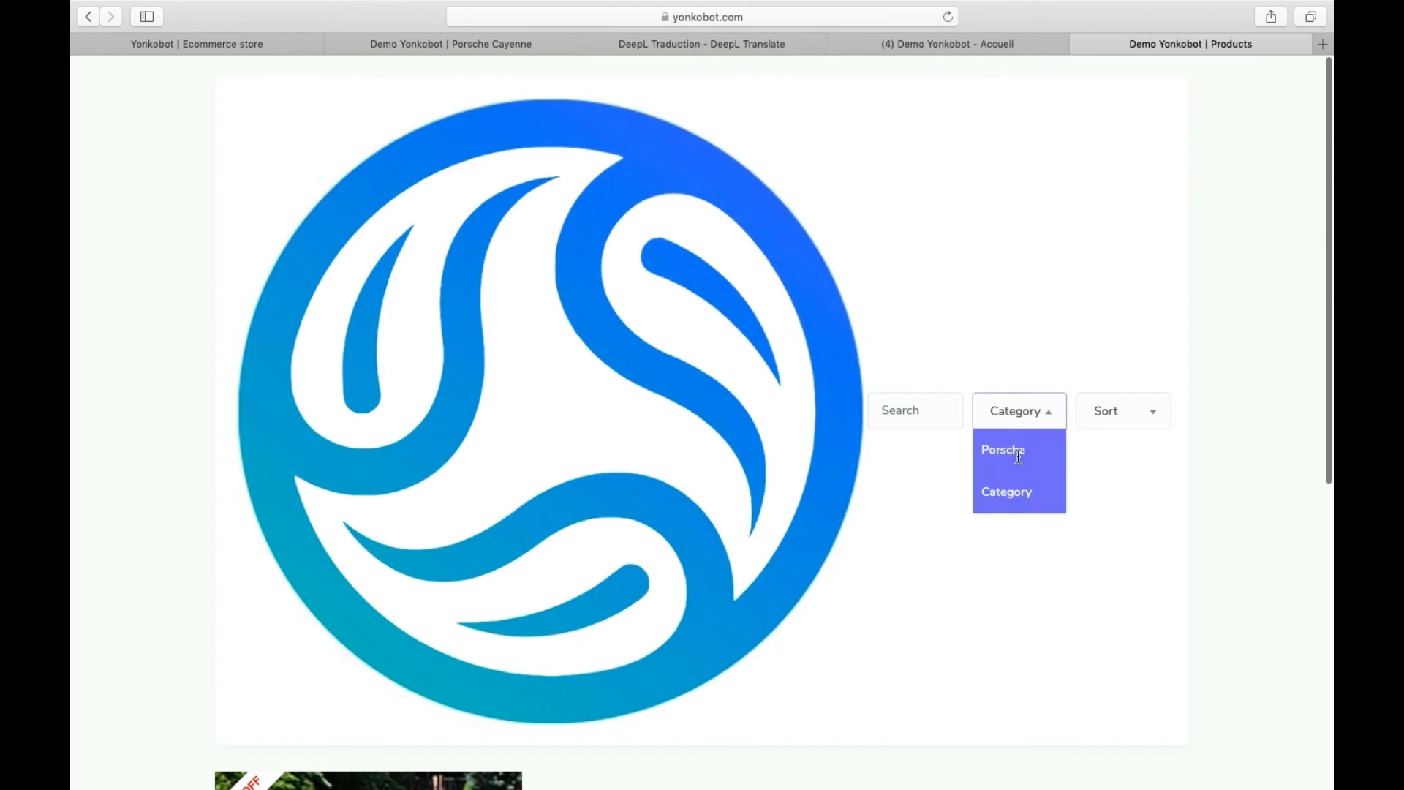
{"action": "left_click", "coordinate": [1024, 446]}
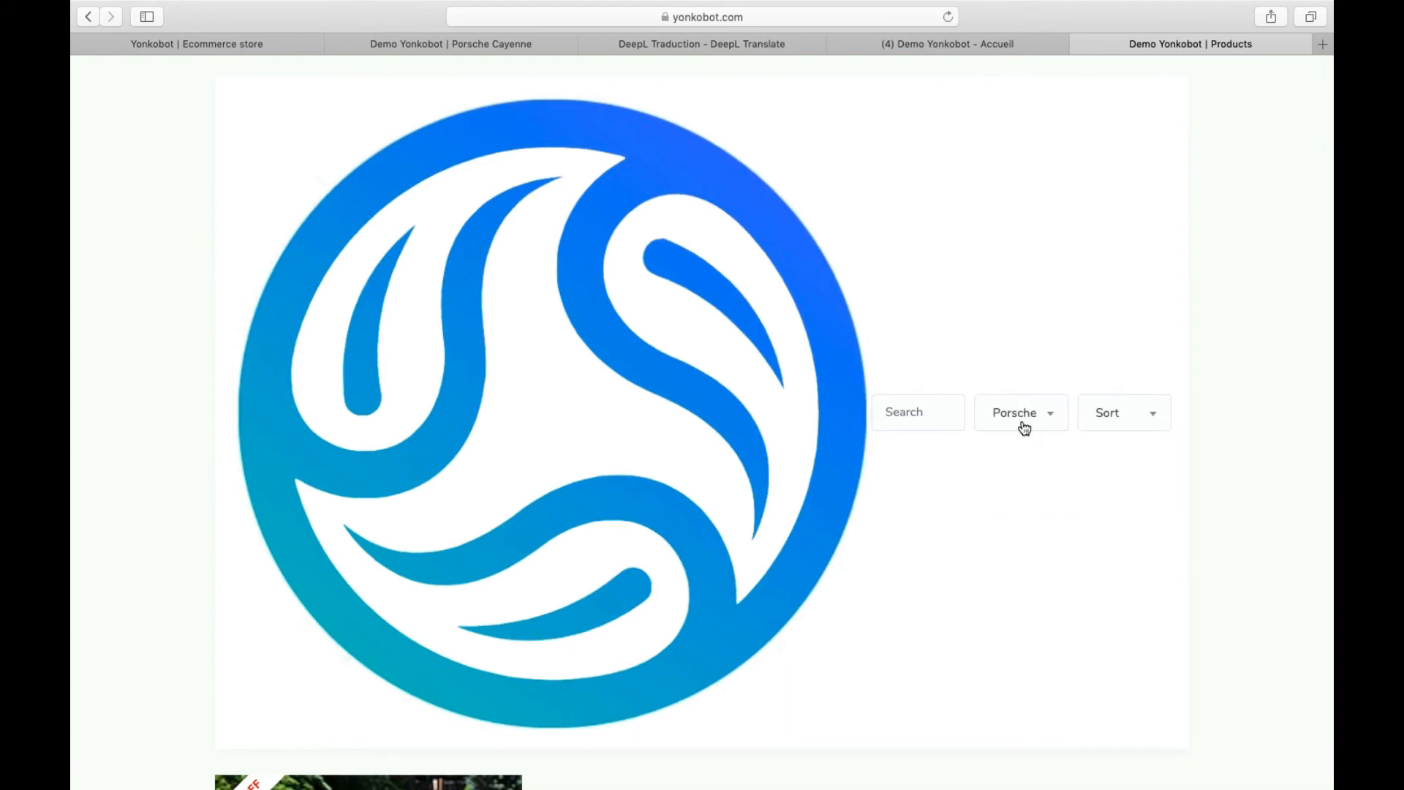
- Open the Porsche Cayenne's options page and show its Couleurs choices
{"action": "scroll", "coordinate": [1025, 424], "scroll_direction": "down", "scroll_amount": 2}
{"action": "left_click", "coordinate": [1113, 313]}
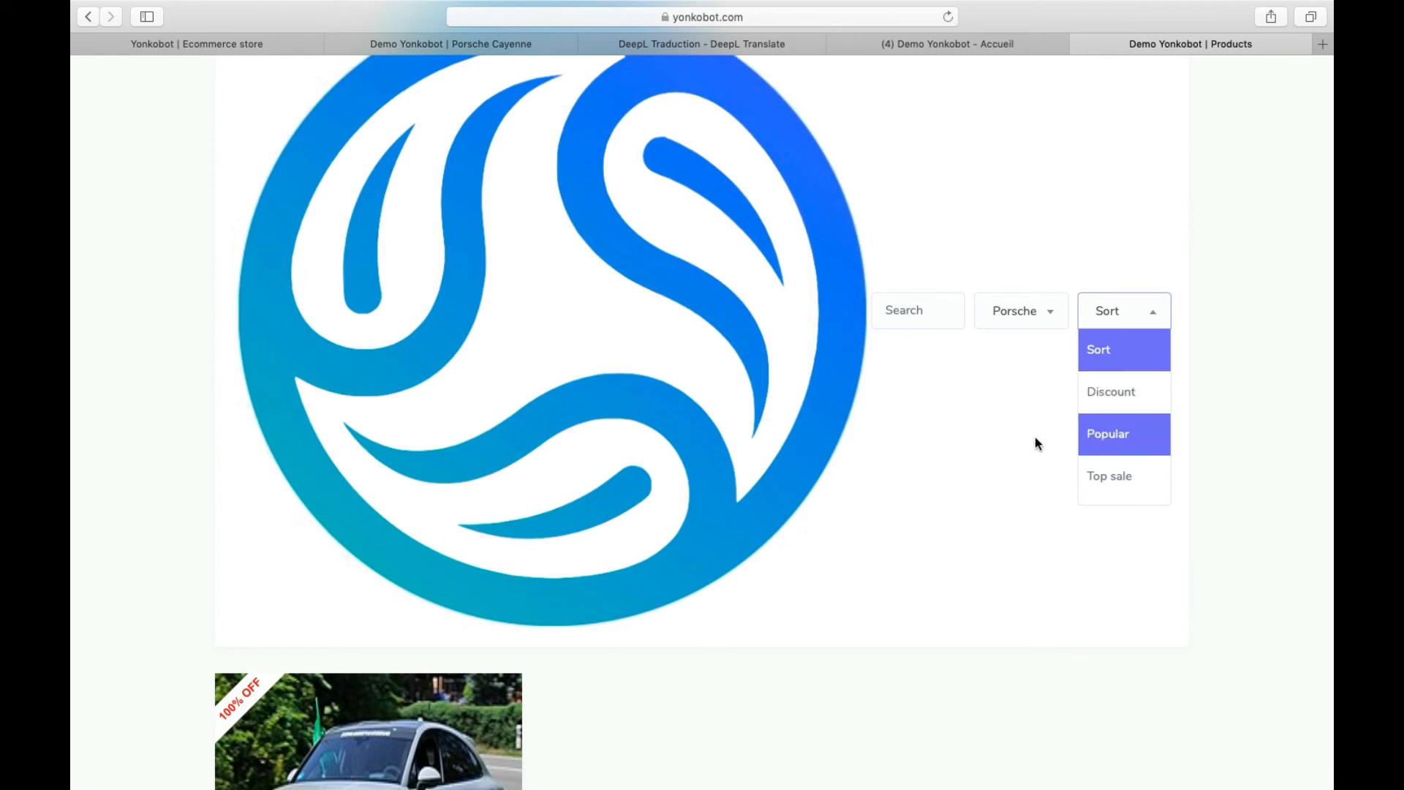
{"action": "left_click", "coordinate": [998, 436]}
{"action": "scroll", "coordinate": [1000, 432], "scroll_direction": "down", "scroll_amount": 6}
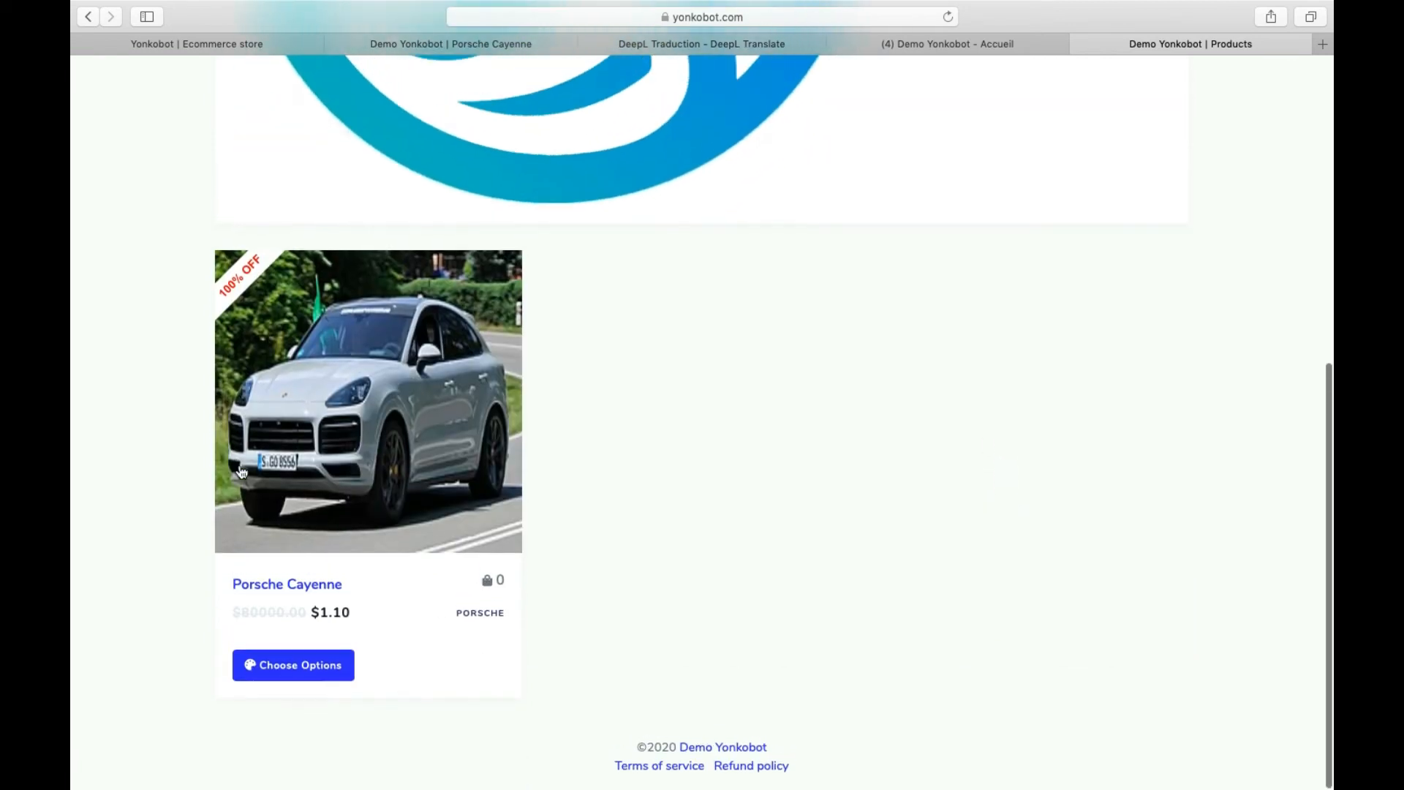
{"action": "left_click", "coordinate": [318, 675]}
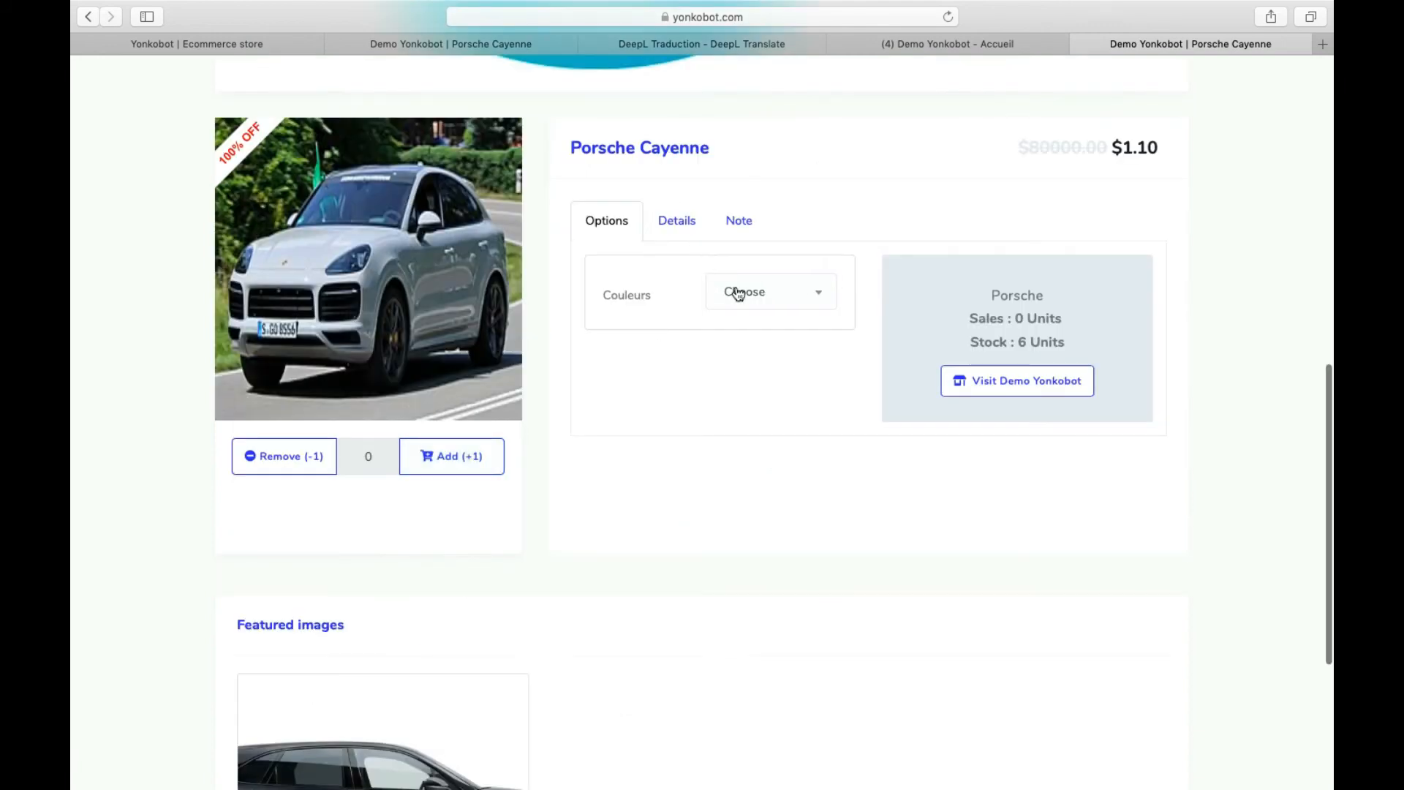
{"action": "left_click", "coordinate": [738, 294]}
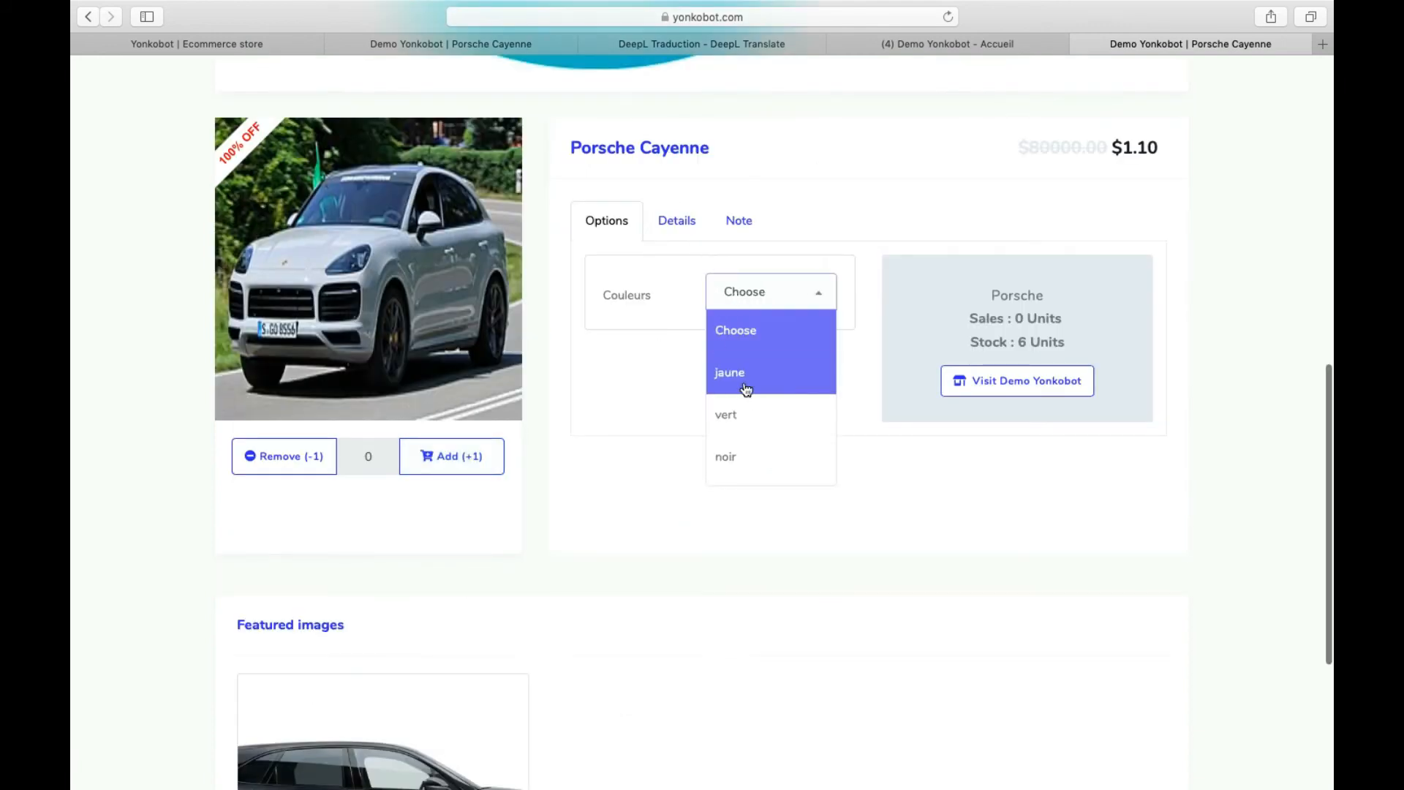
- Add one Porsche Cayenne in noir to the cart and go to the checkout page
{"action": "left_click", "coordinate": [761, 448]}
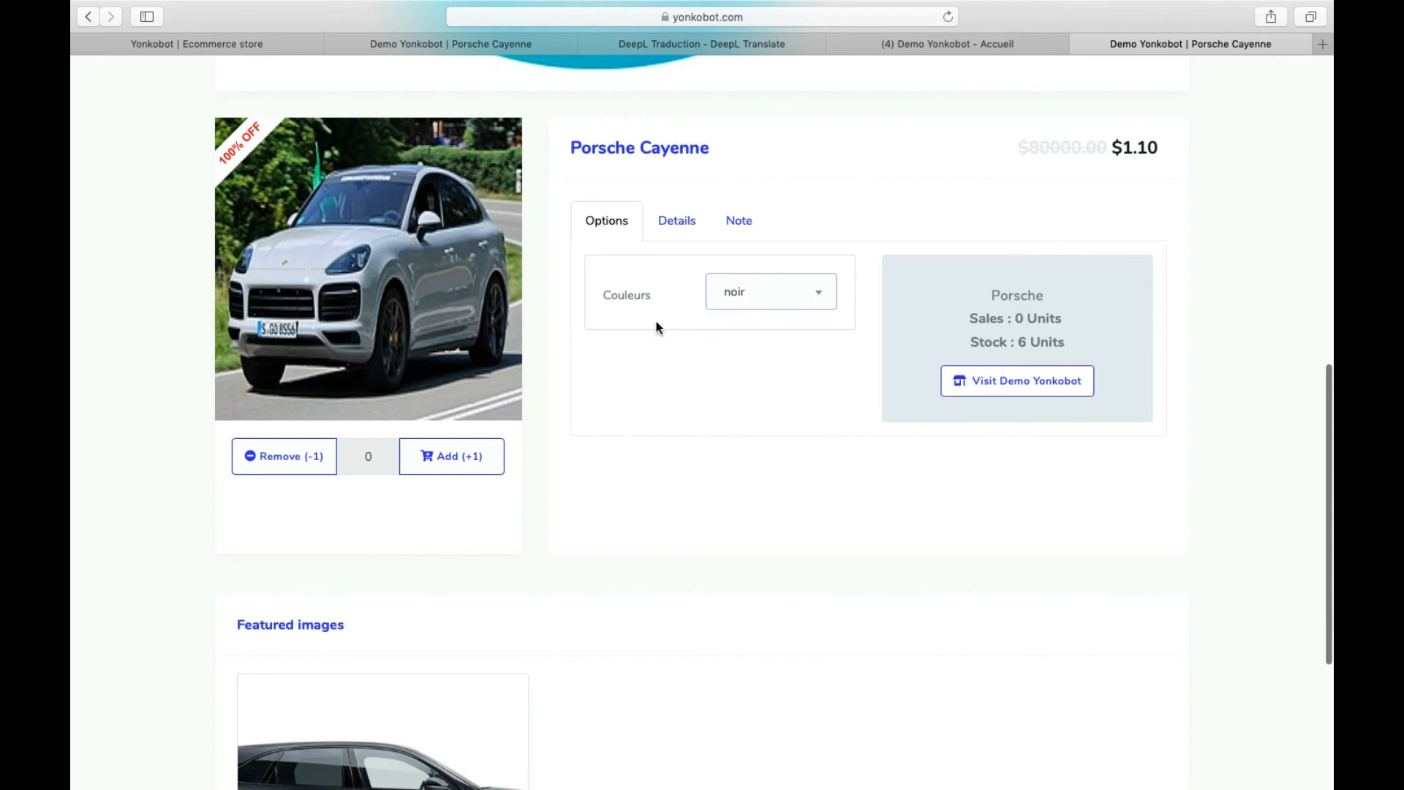
{"action": "left_click", "coordinate": [461, 457]}
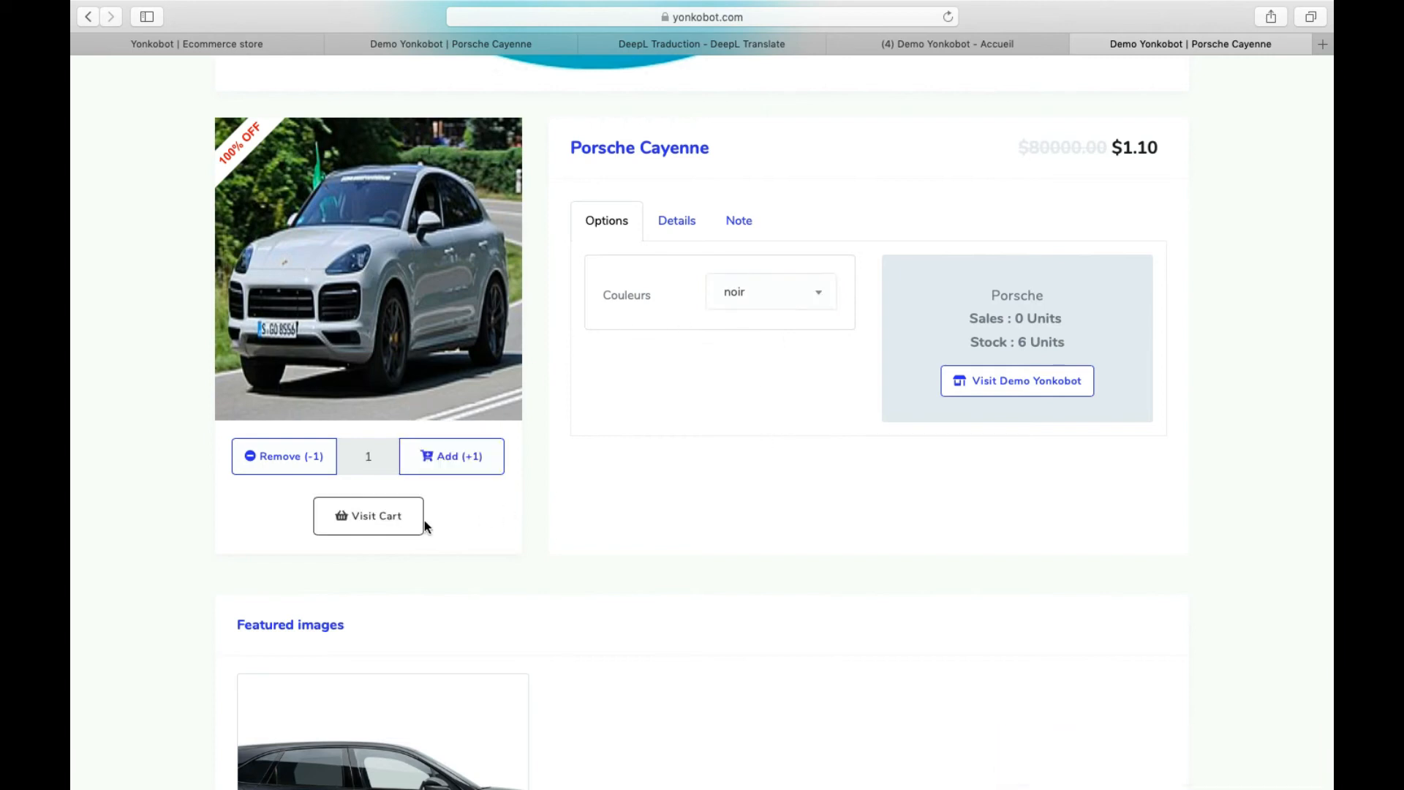
{"action": "left_click", "coordinate": [392, 523]}
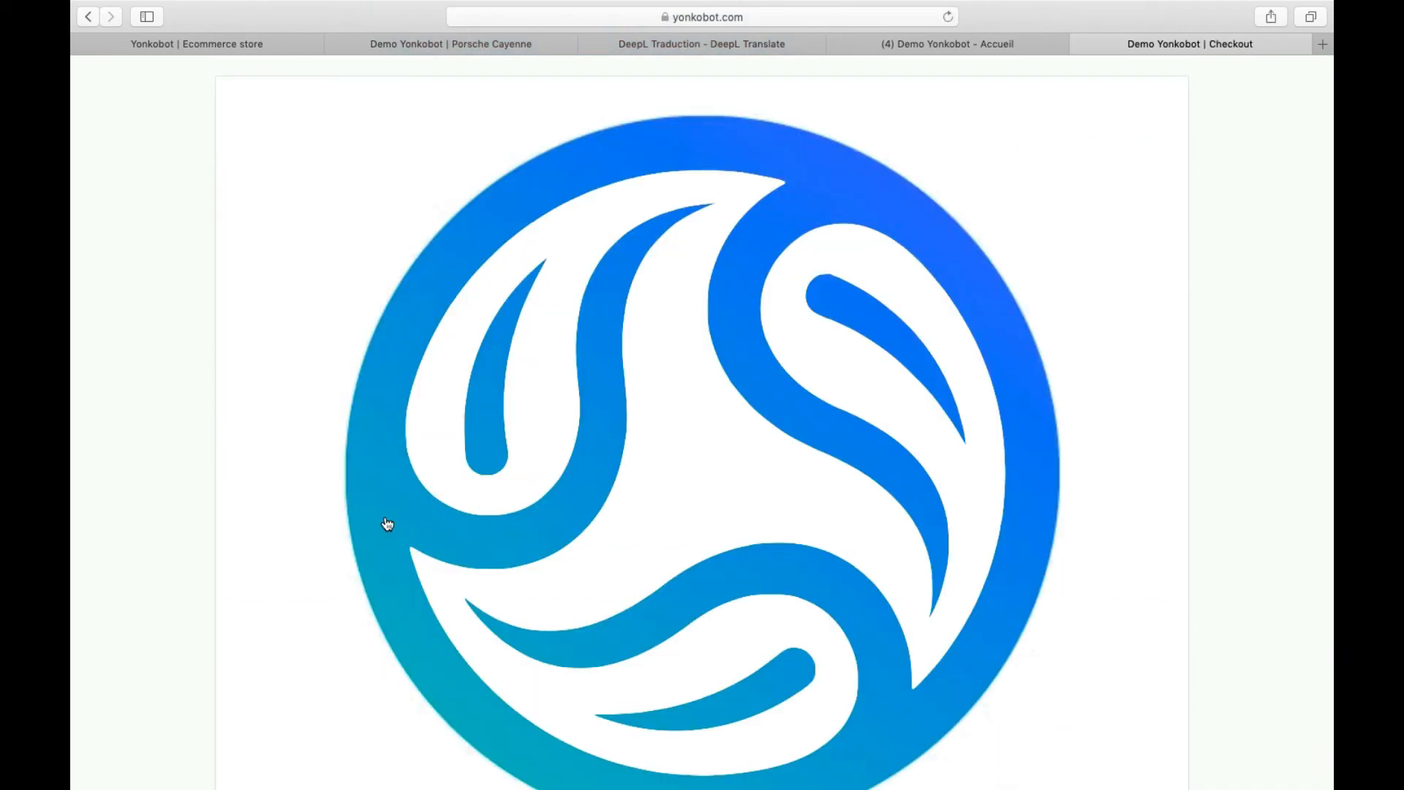
{"action": "scroll", "coordinate": [391, 521], "scroll_direction": "down", "scroll_amount": 8}
{"action": "scroll", "coordinate": [391, 521], "scroll_direction": "up", "scroll_amount": 8}
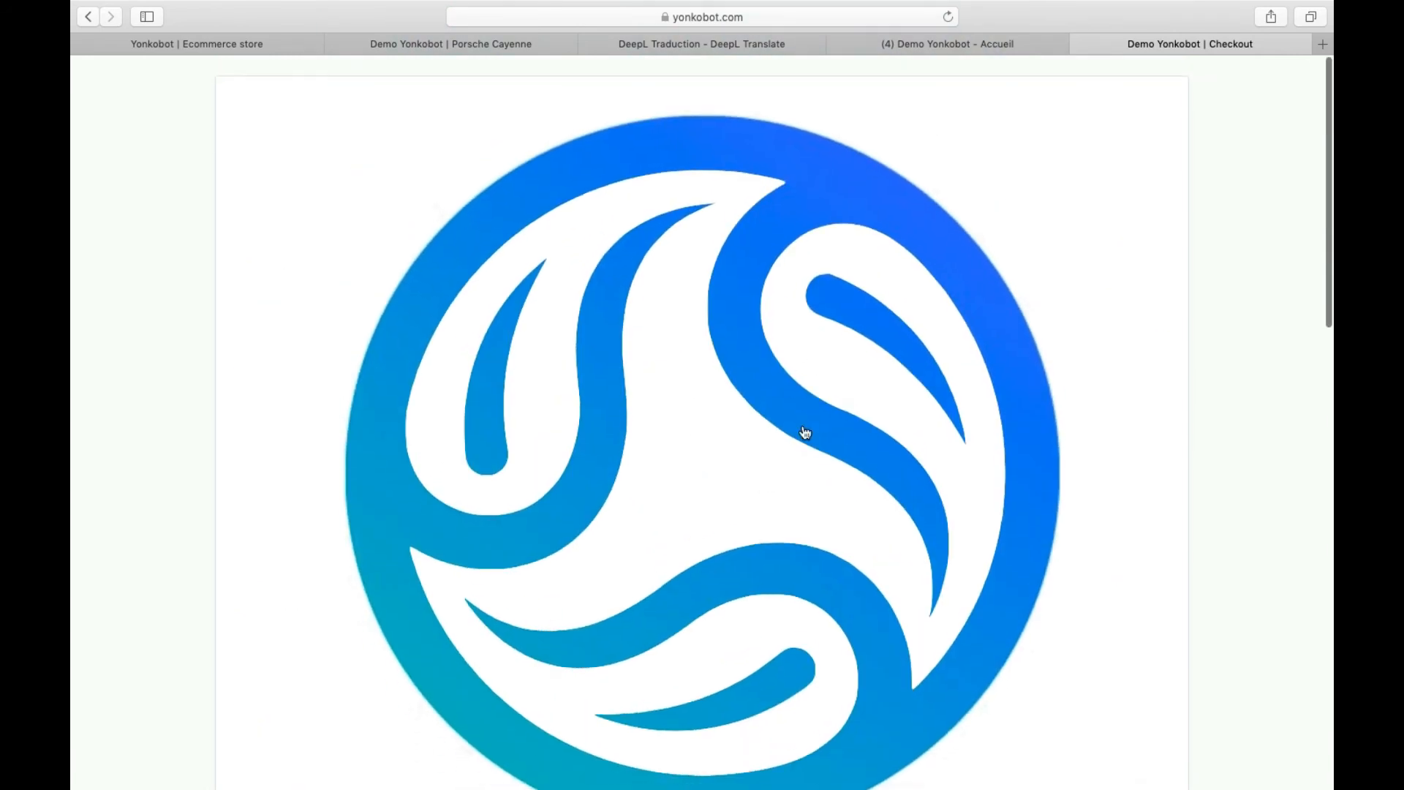
{"action": "scroll", "coordinate": [797, 414], "scroll_direction": "down", "scroll_amount": 5}
{"action": "scroll", "coordinate": [797, 415], "scroll_direction": "down", "scroll_amount": 6}
{"action": "scroll", "coordinate": [787, 410], "scroll_direction": "up", "scroll_amount": 10}
{"action": "scroll", "coordinate": [787, 410], "scroll_direction": "down", "scroll_amount": 10}
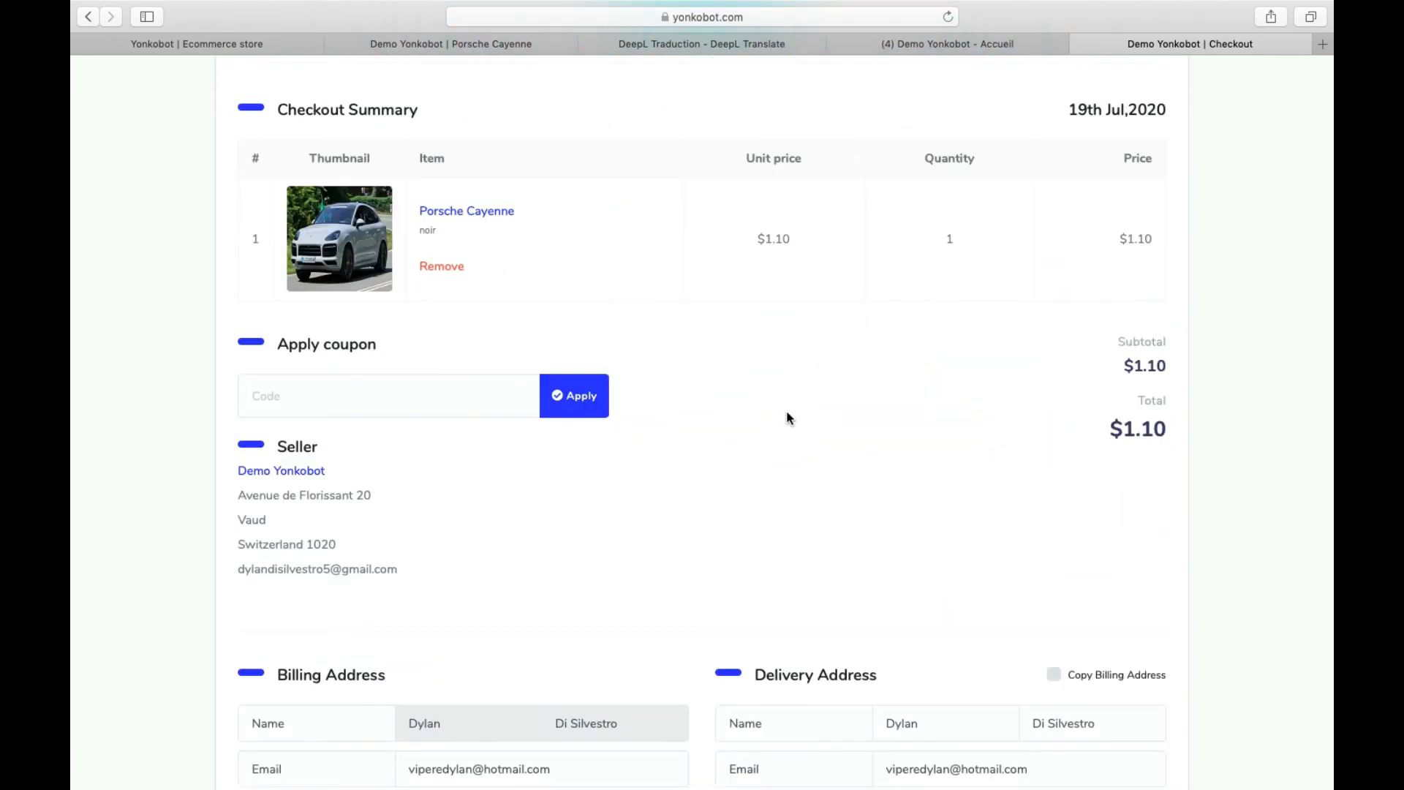
{"action": "scroll", "coordinate": [787, 413], "scroll_direction": "down", "scroll_amount": 2}
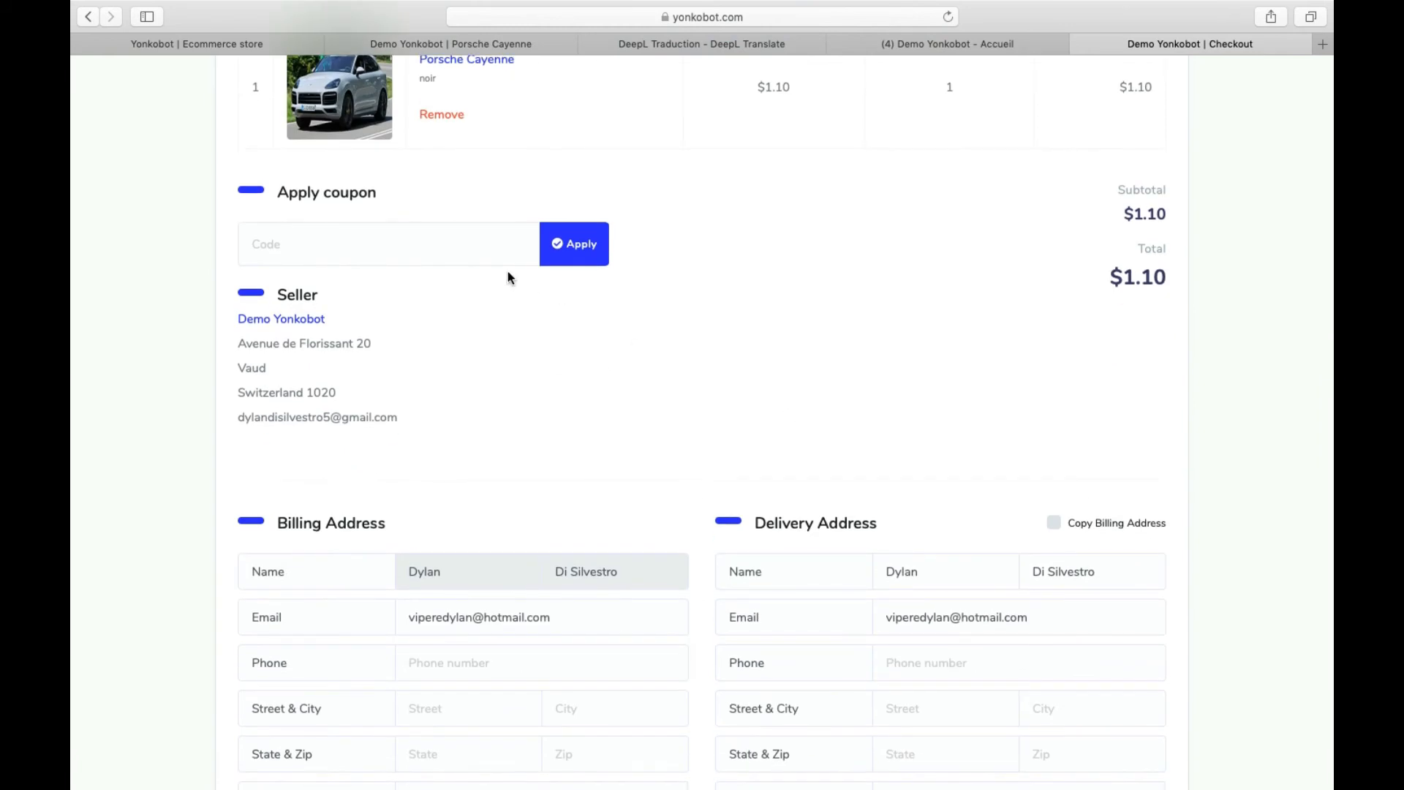
- Place the cursor in the coupon Code field, then in the billing Phone field
{"action": "left_click", "coordinate": [483, 255]}
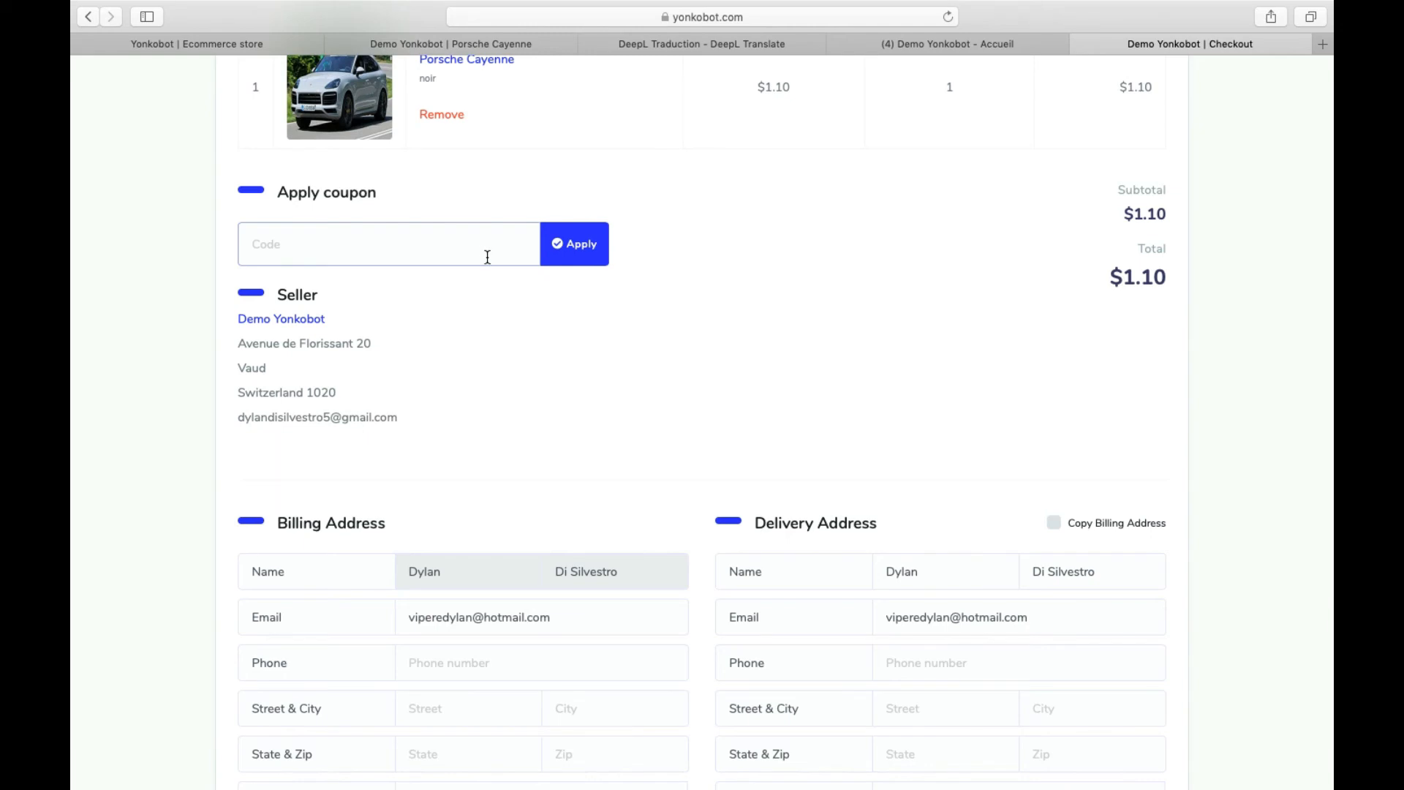
{"action": "scroll", "coordinate": [479, 278], "scroll_direction": "down", "scroll_amount": 3}
{"action": "left_click", "coordinate": [493, 557]}
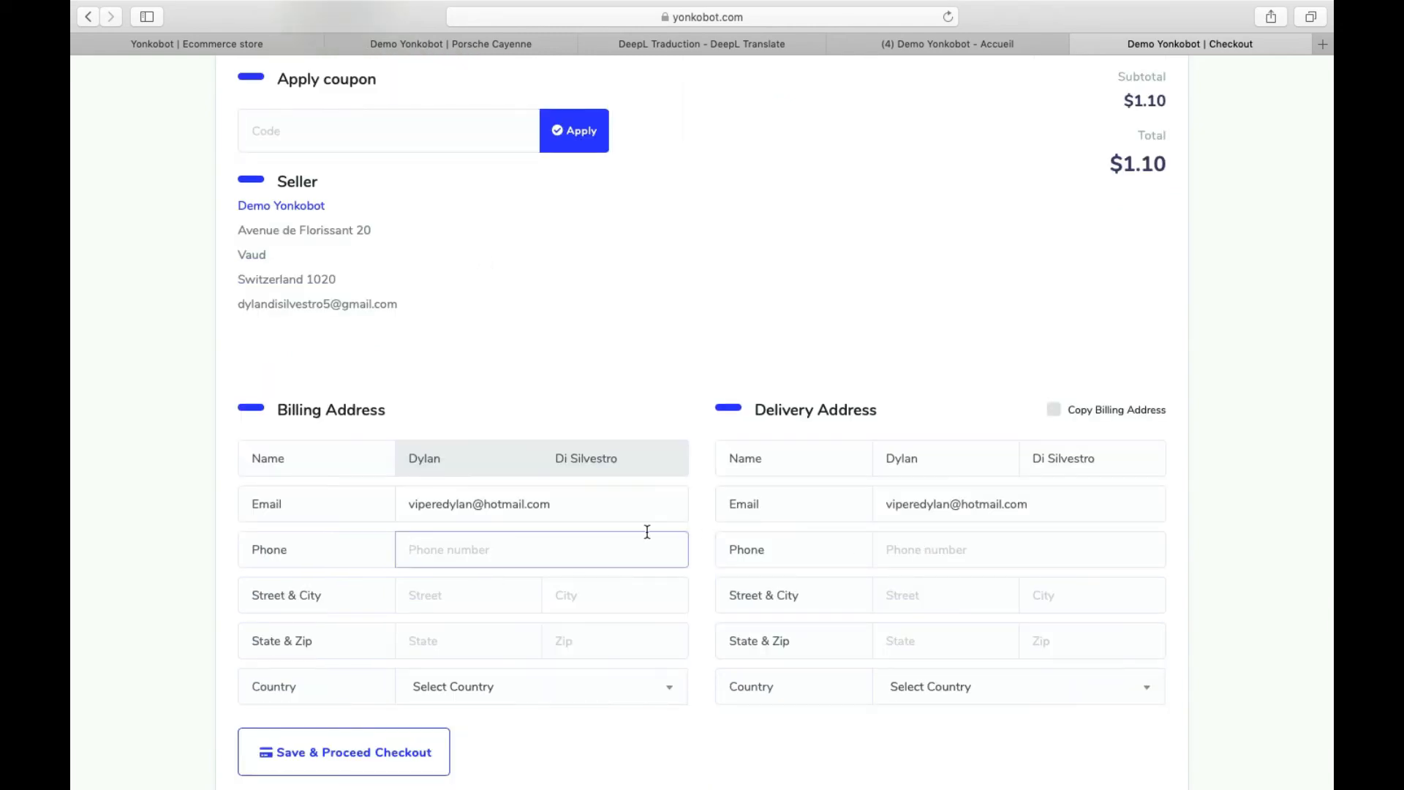
{"action": "scroll", "coordinate": [530, 477], "scroll_direction": "down", "scroll_amount": 5}
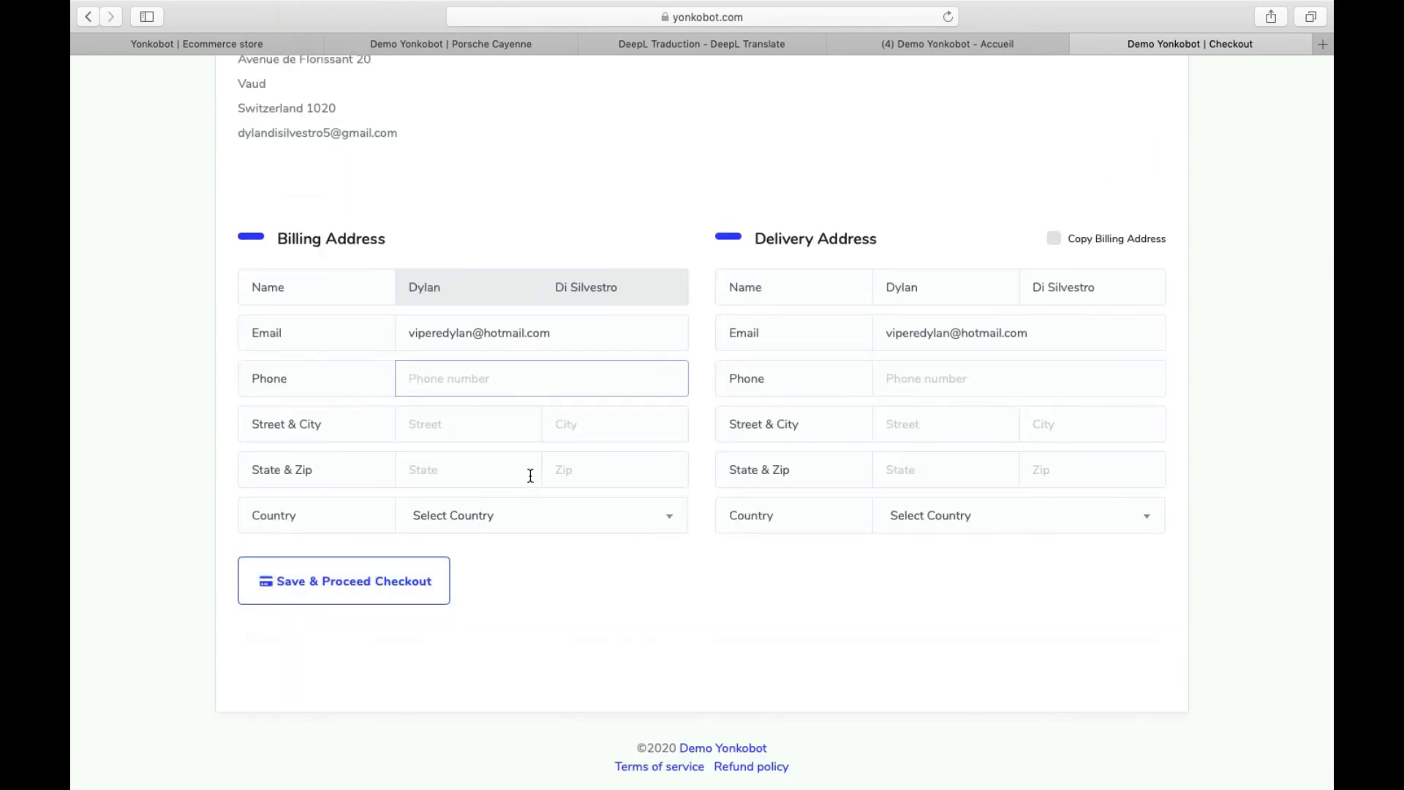
- Try saving the address and proceeding, then review the filled billing address details
{"action": "left_click", "coordinate": [436, 596]}
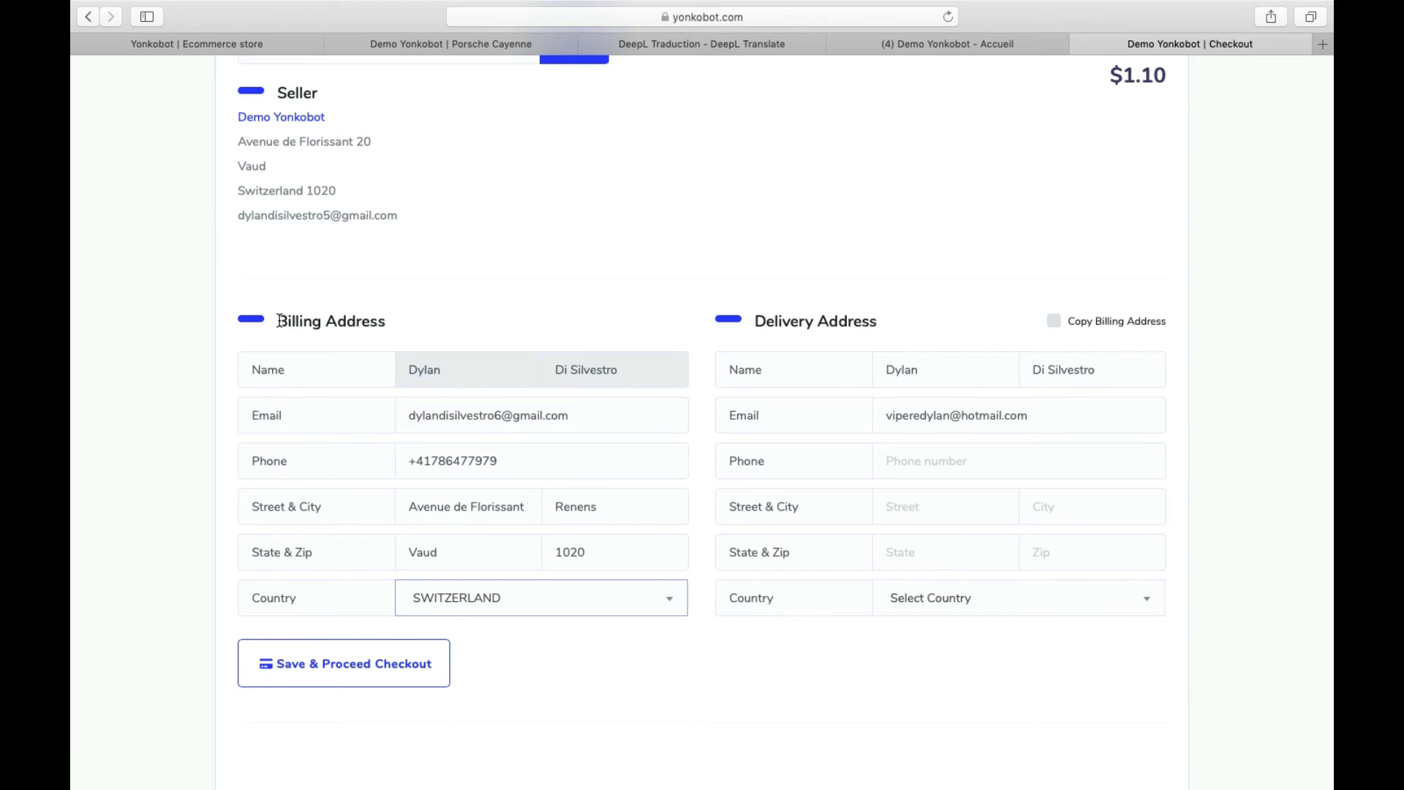
{"action": "left_click_drag", "start_coordinate": [281, 321], "coordinate": [488, 563]}
{"action": "left_click", "coordinate": [541, 294]}
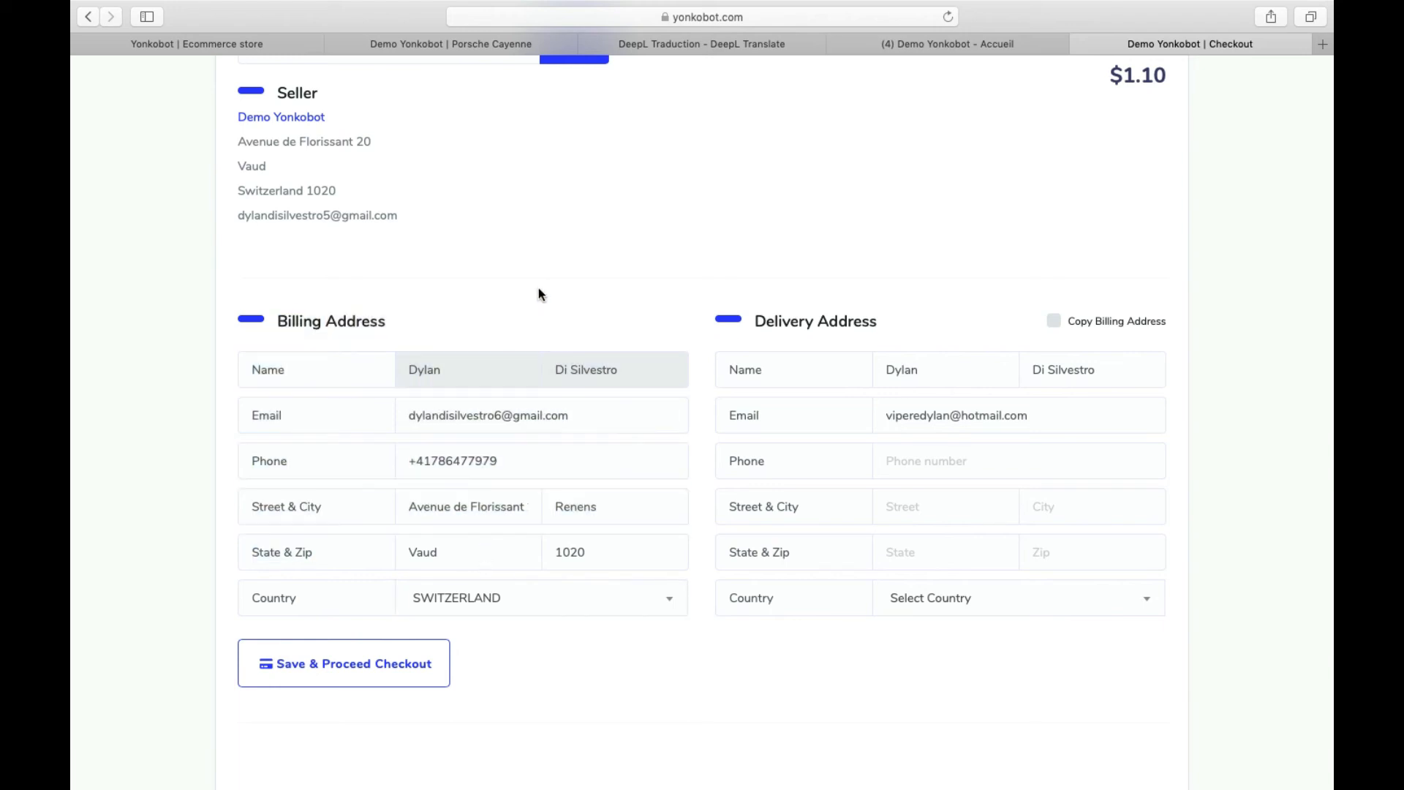
- Copy the billing address into the delivery address and submit with Save & Proceed Checkout
{"action": "left_click", "coordinate": [1054, 322]}
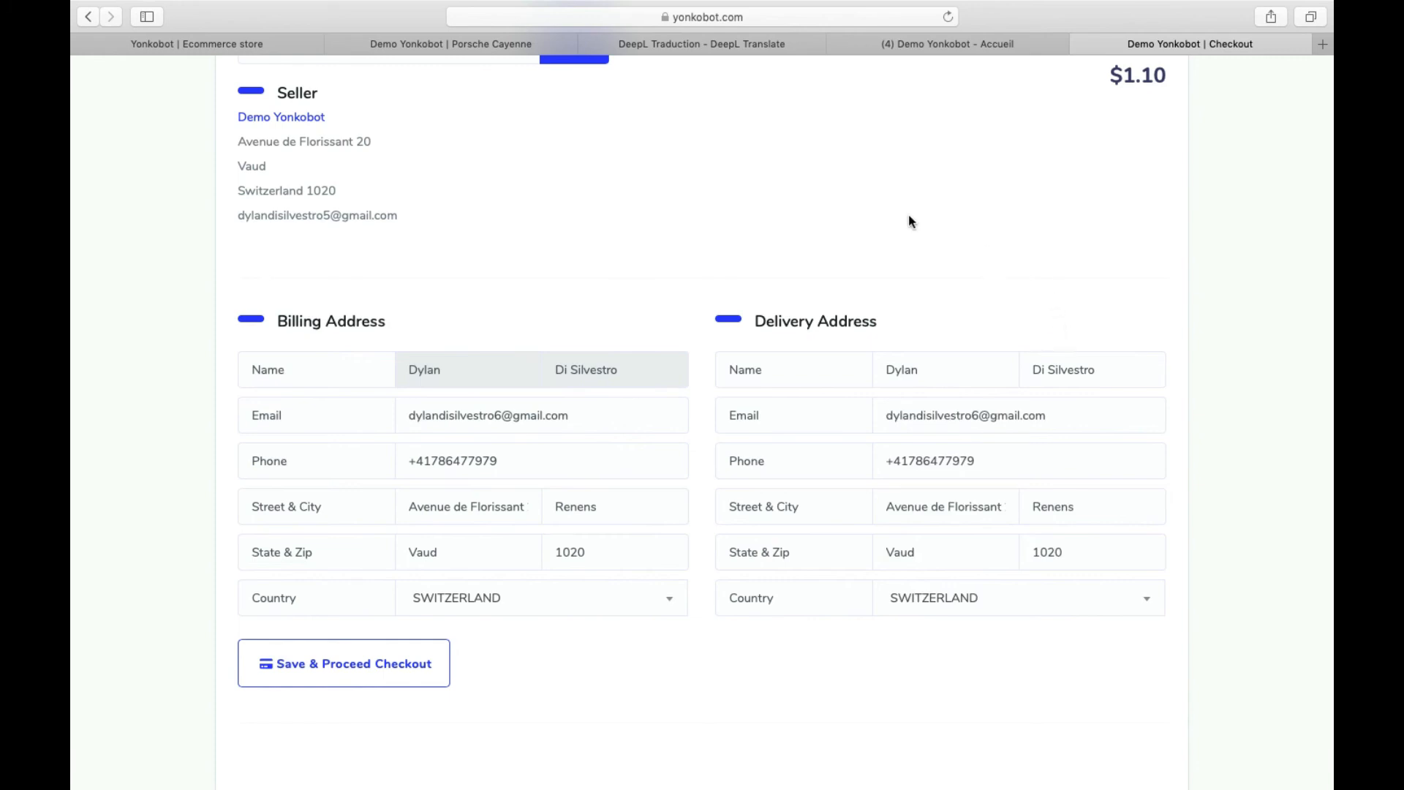
{"action": "left_click_drag", "start_coordinate": [279, 321], "coordinate": [888, 322]}
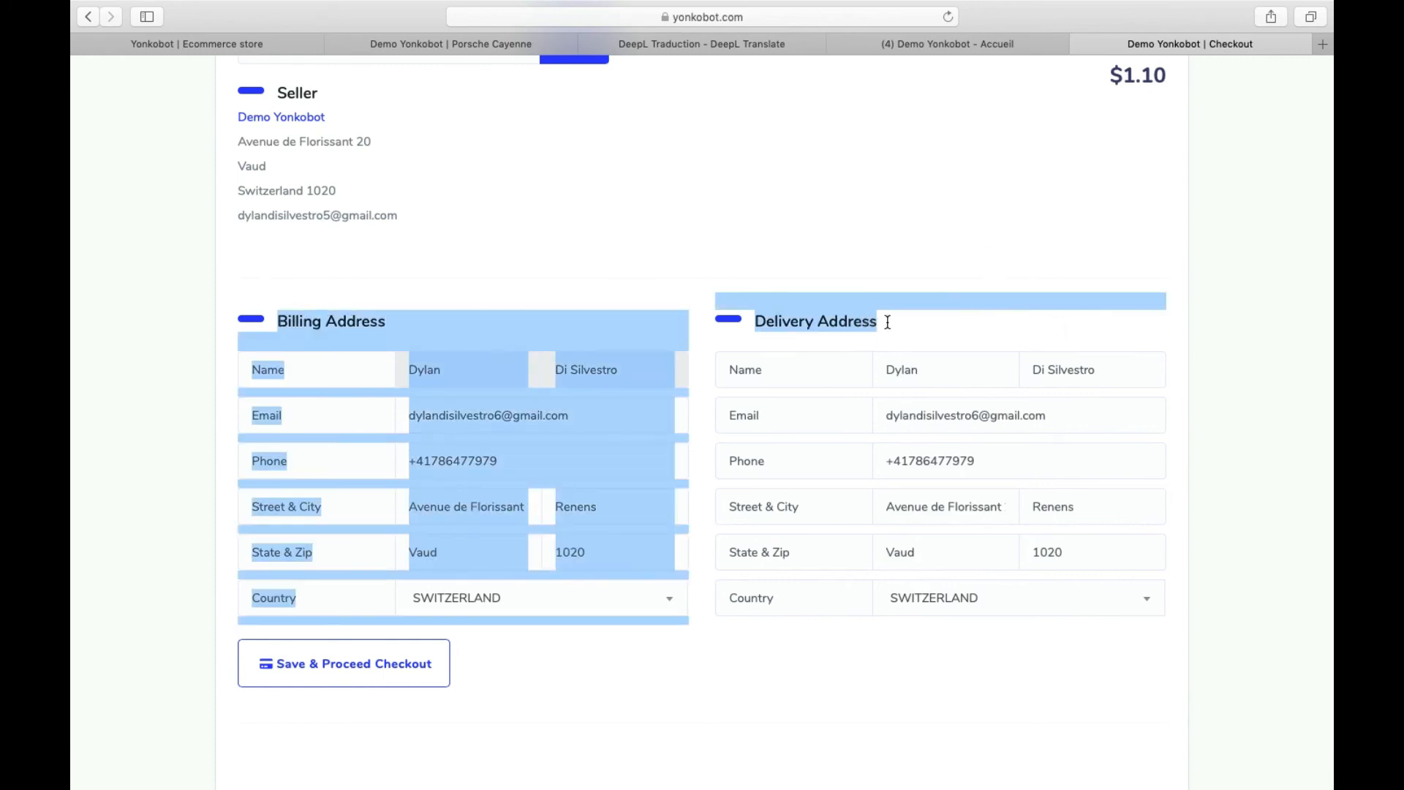
{"action": "left_click", "coordinate": [889, 322]}
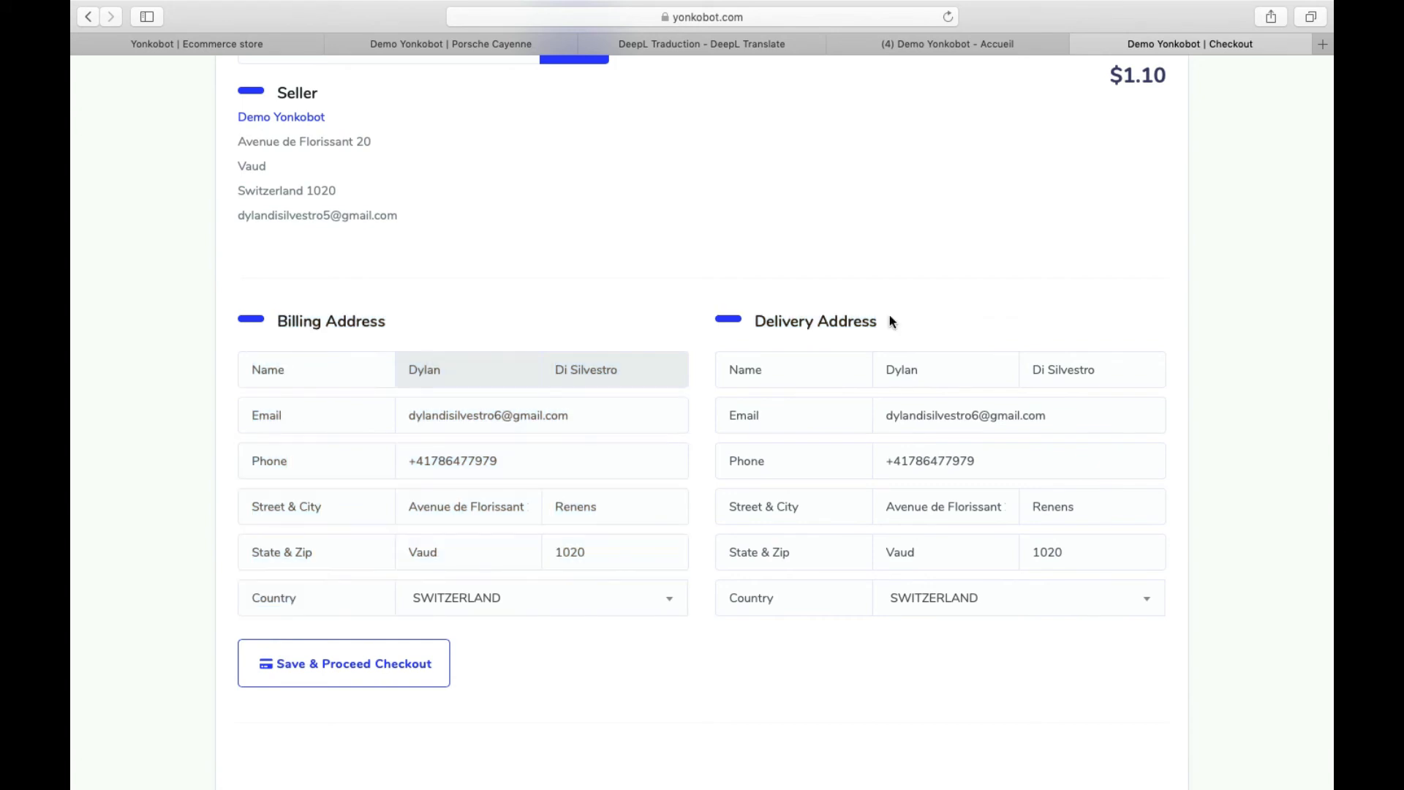
{"action": "left_click", "coordinate": [421, 660]}
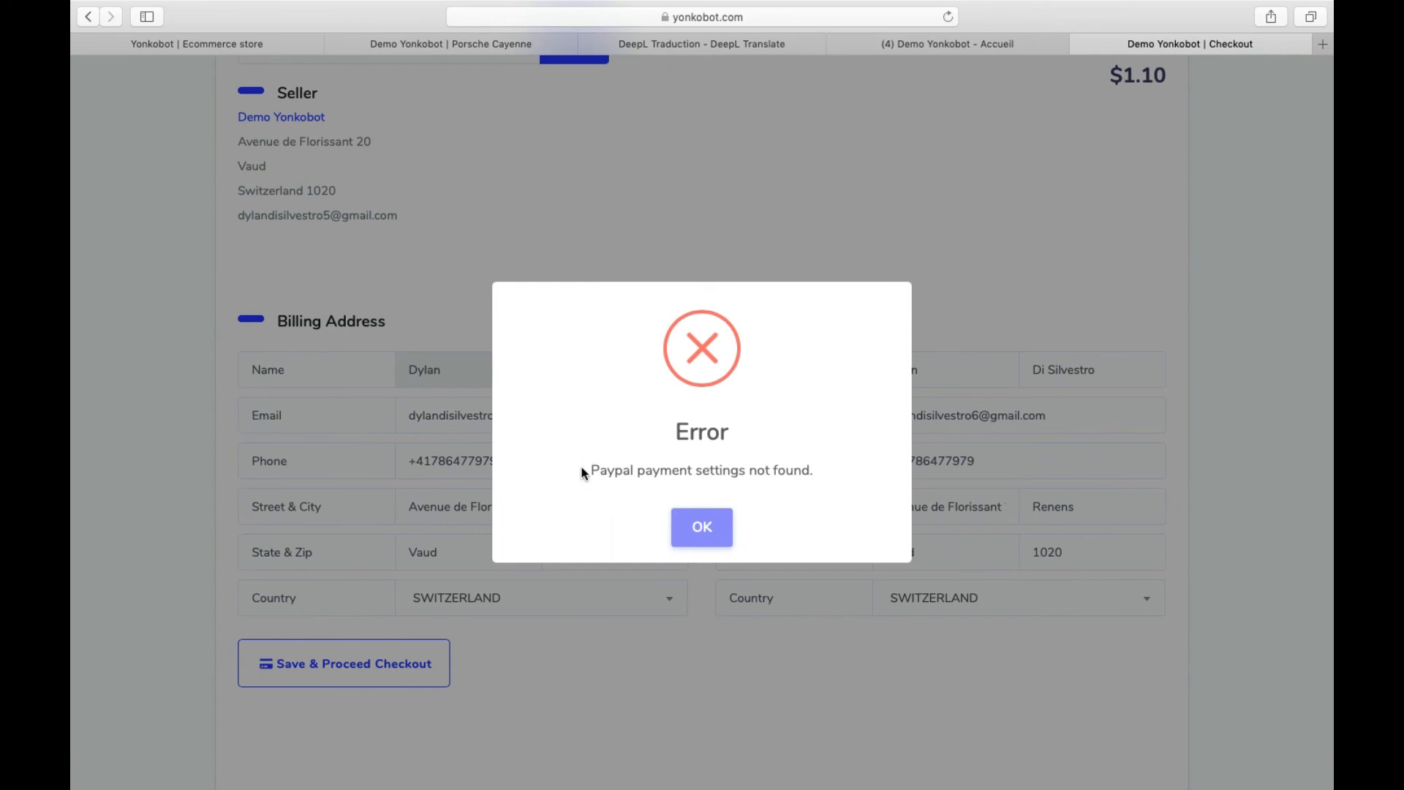
- Dismiss the 'Paypal payment settings not found' error and look over the checkout form
{"action": "left_click_drag", "start_coordinate": [591, 470], "coordinate": [811, 480]}
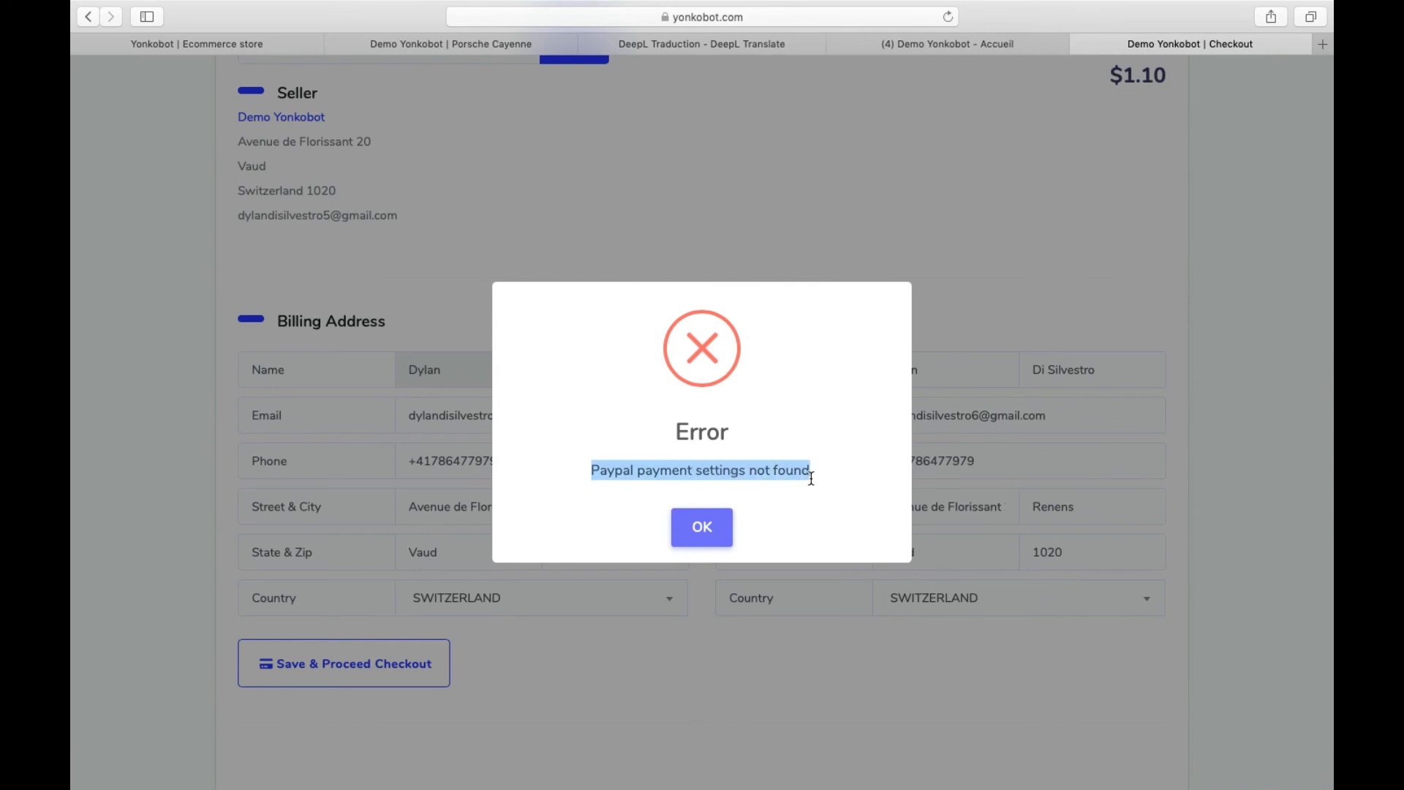
{"action": "left_click", "coordinate": [699, 533]}
{"action": "scroll", "coordinate": [736, 587], "scroll_direction": "up", "scroll_amount": 10}
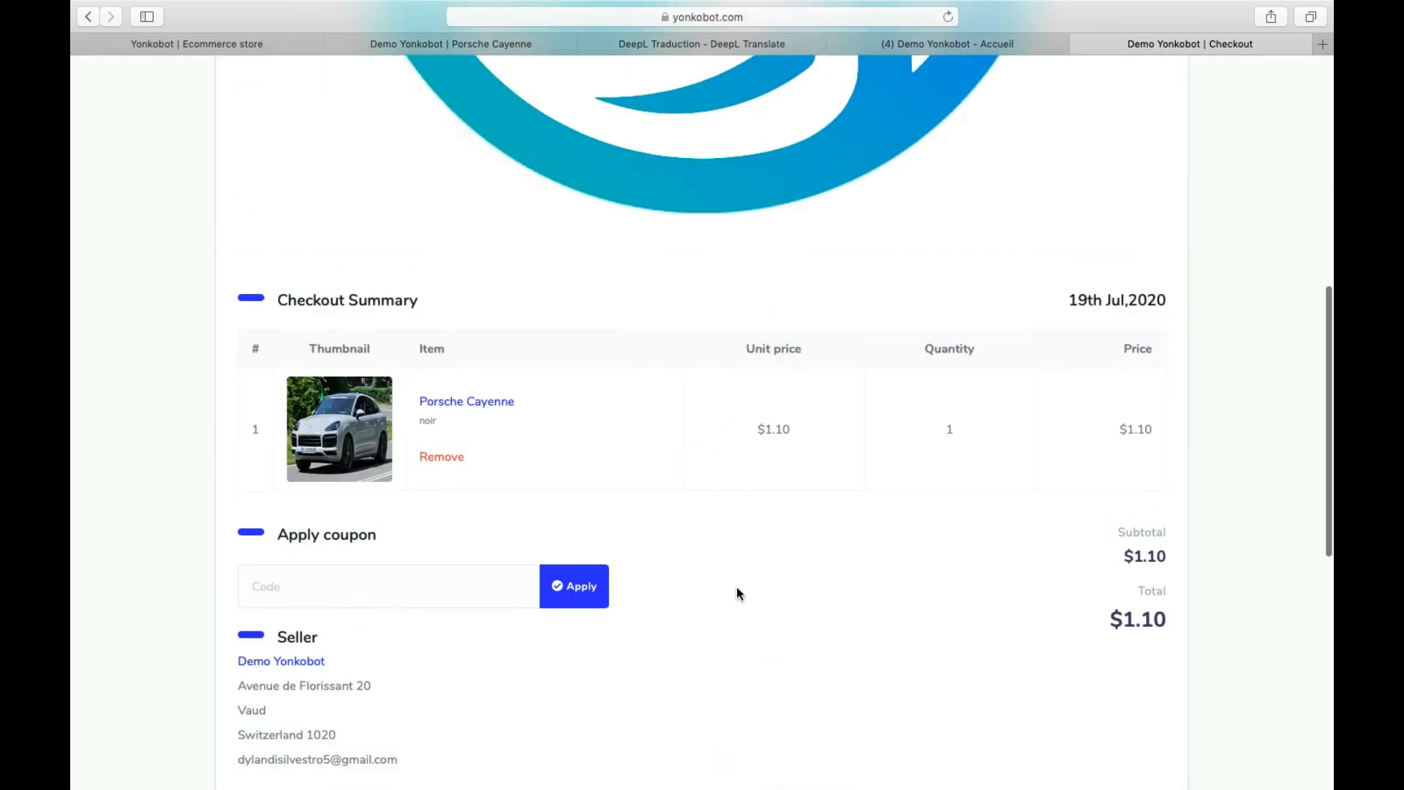
{"action": "scroll", "coordinate": [736, 587], "scroll_direction": "down", "scroll_amount": 10}
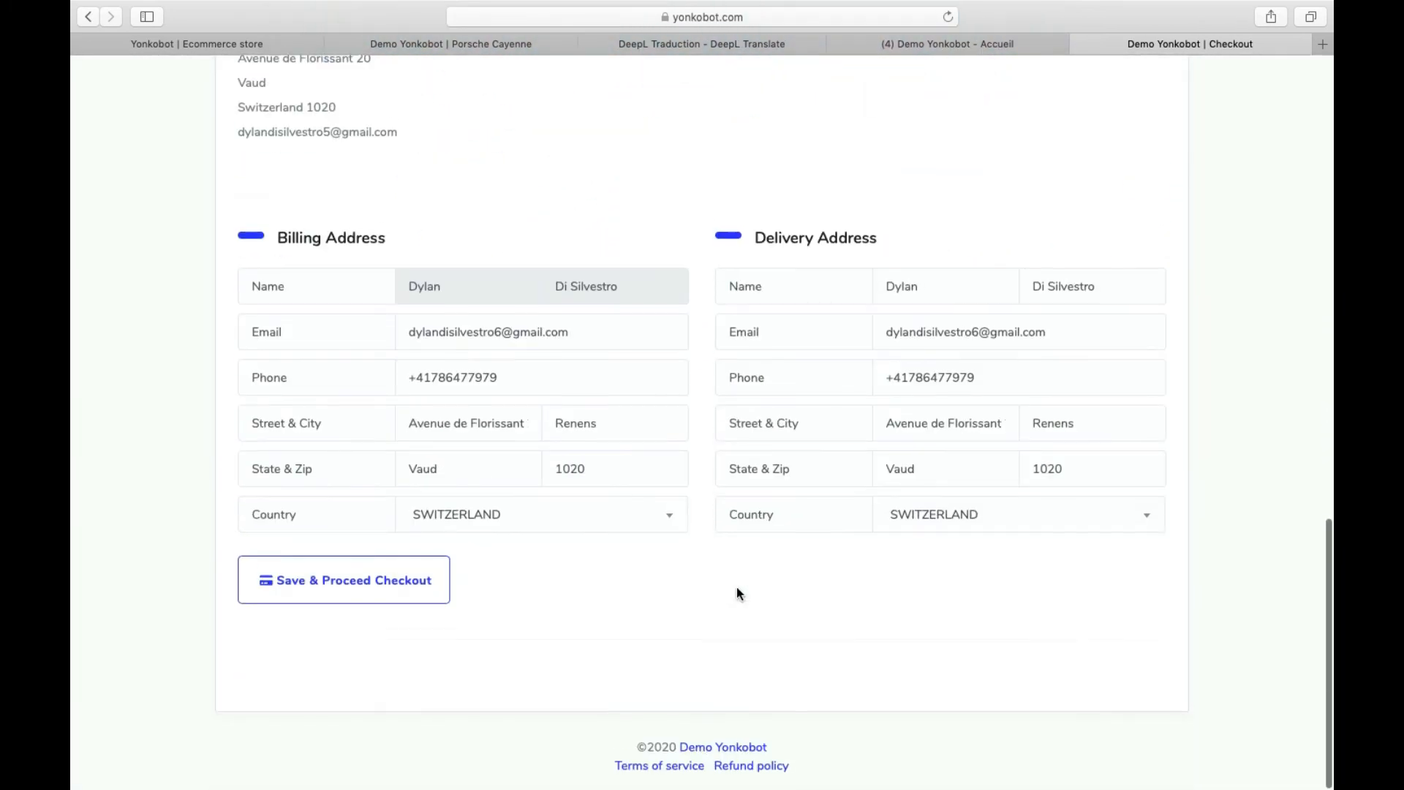
{"action": "scroll", "coordinate": [736, 586], "scroll_direction": "up", "scroll_amount": 6}
{"action": "scroll", "coordinate": [736, 586], "scroll_direction": "up", "scroll_amount": 5}
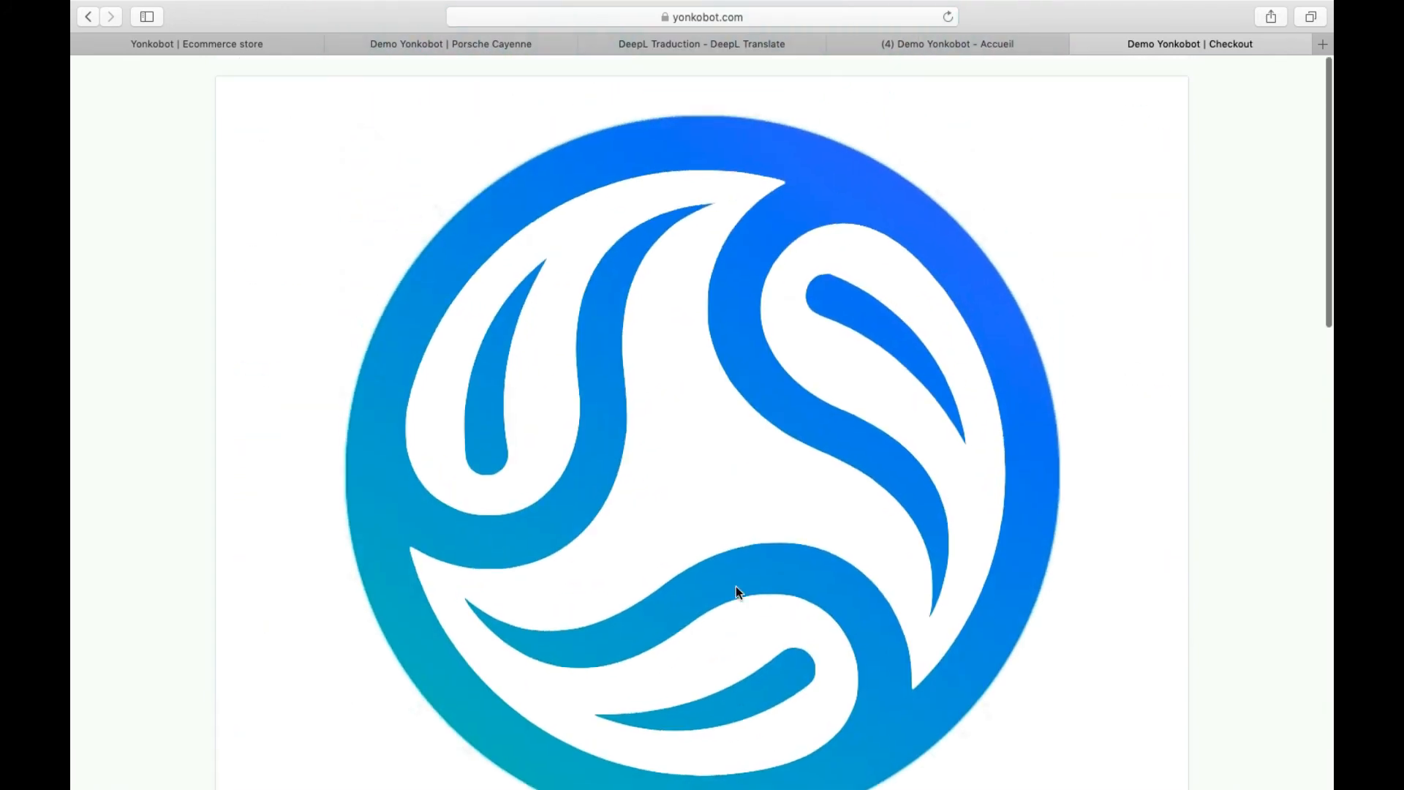
{"action": "scroll", "coordinate": [736, 586], "scroll_direction": "down", "scroll_amount": 10}
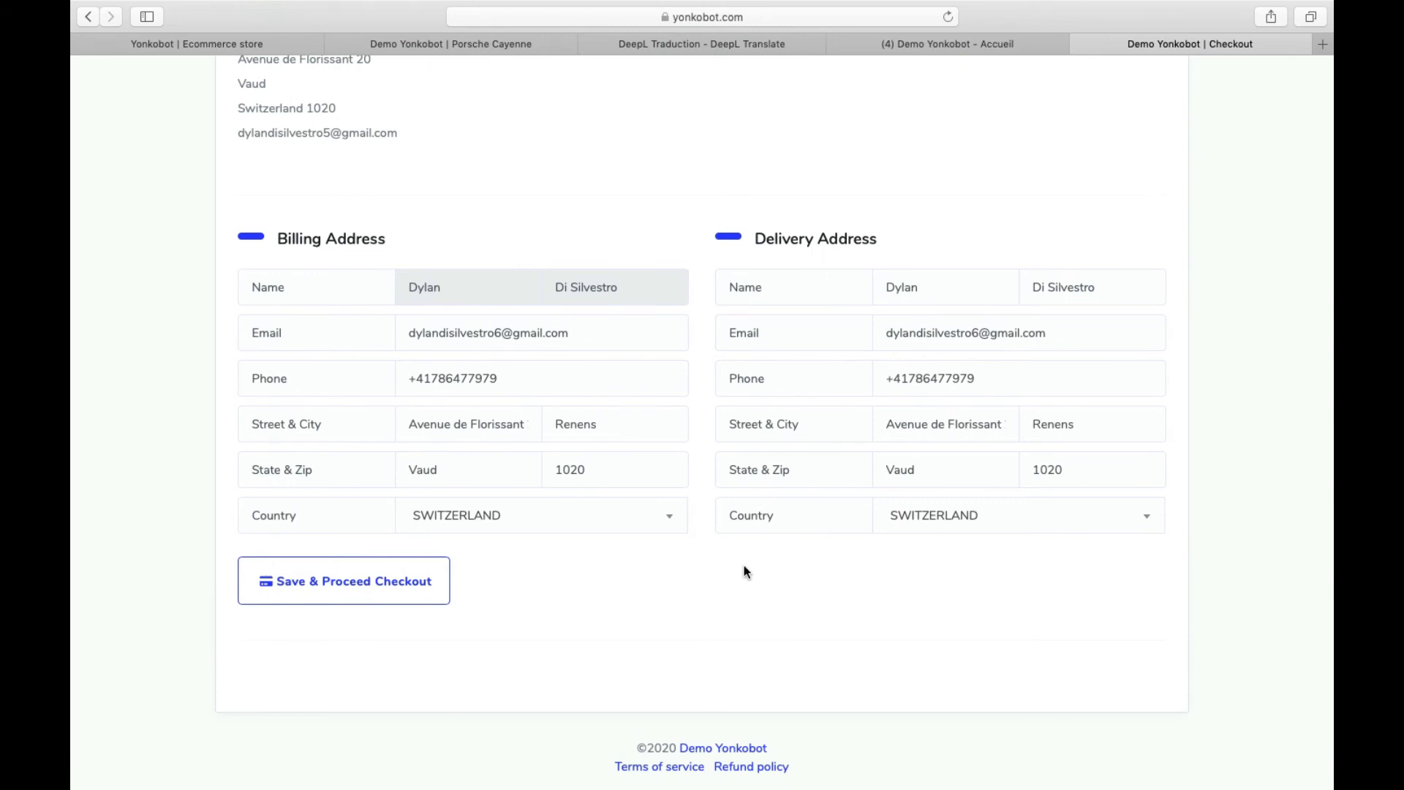
- Scroll down to the Pay with PayPal and Pay with Card payment options
{"action": "mouse_move", "coordinate": [388, 786]}
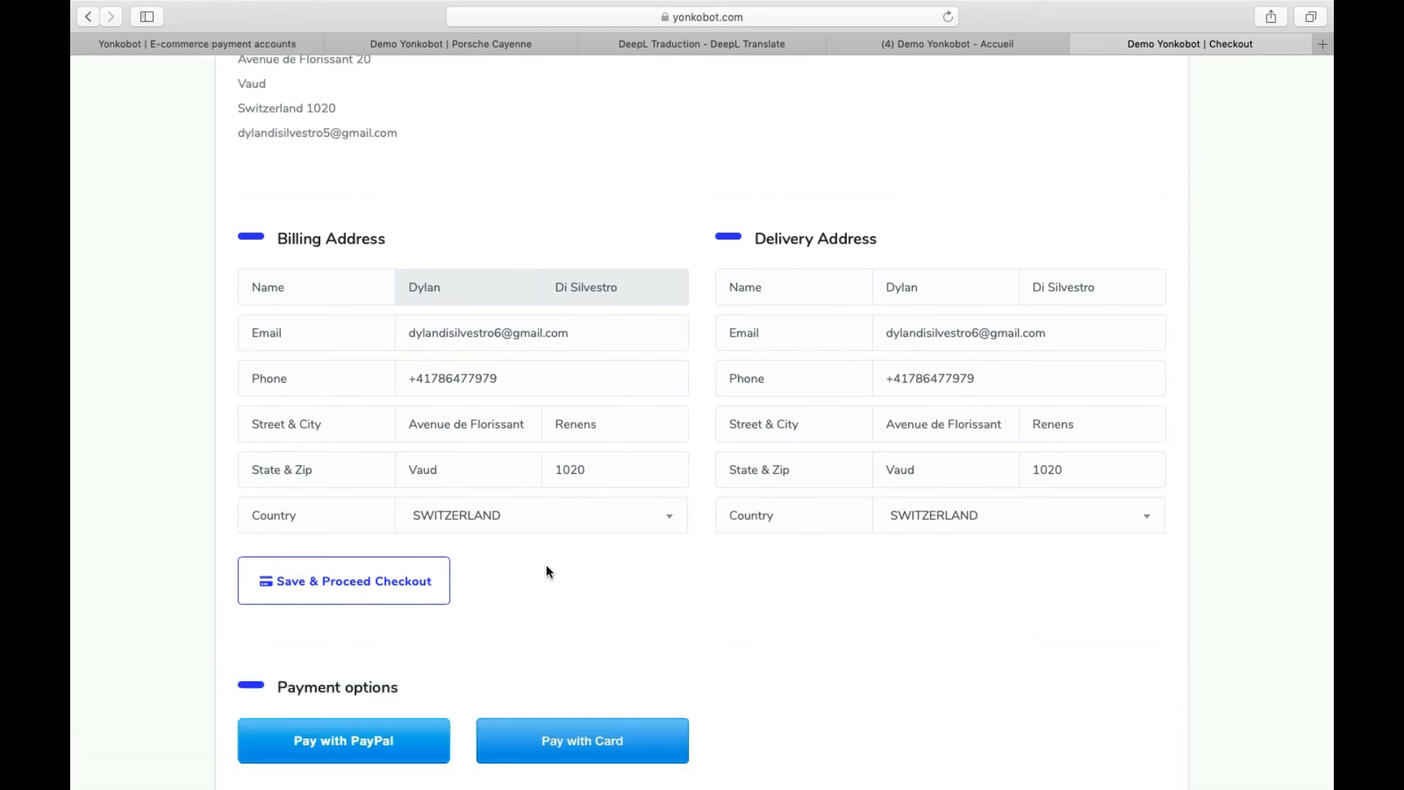
{"action": "scroll", "coordinate": [549, 568], "scroll_direction": "down", "scroll_amount": 2}
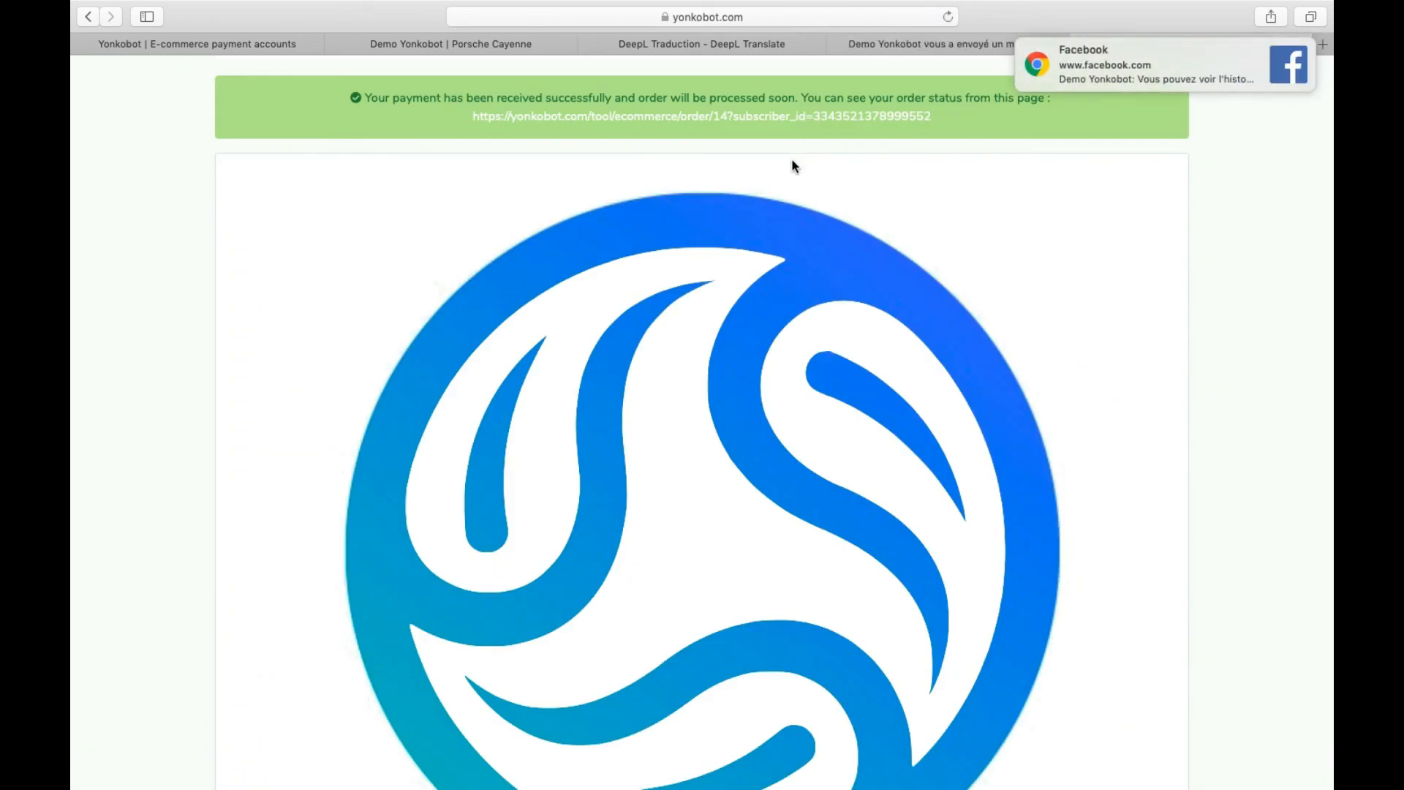
- Review the payment confirmation banner and Invoice #14 for the Porsche Cayenne paid via Stripe
{"action": "scroll", "coordinate": [792, 159], "scroll_direction": "down", "scroll_amount": 5}
{"action": "left_click_drag", "start_coordinate": [708, 100], "coordinate": [1078, 103]}
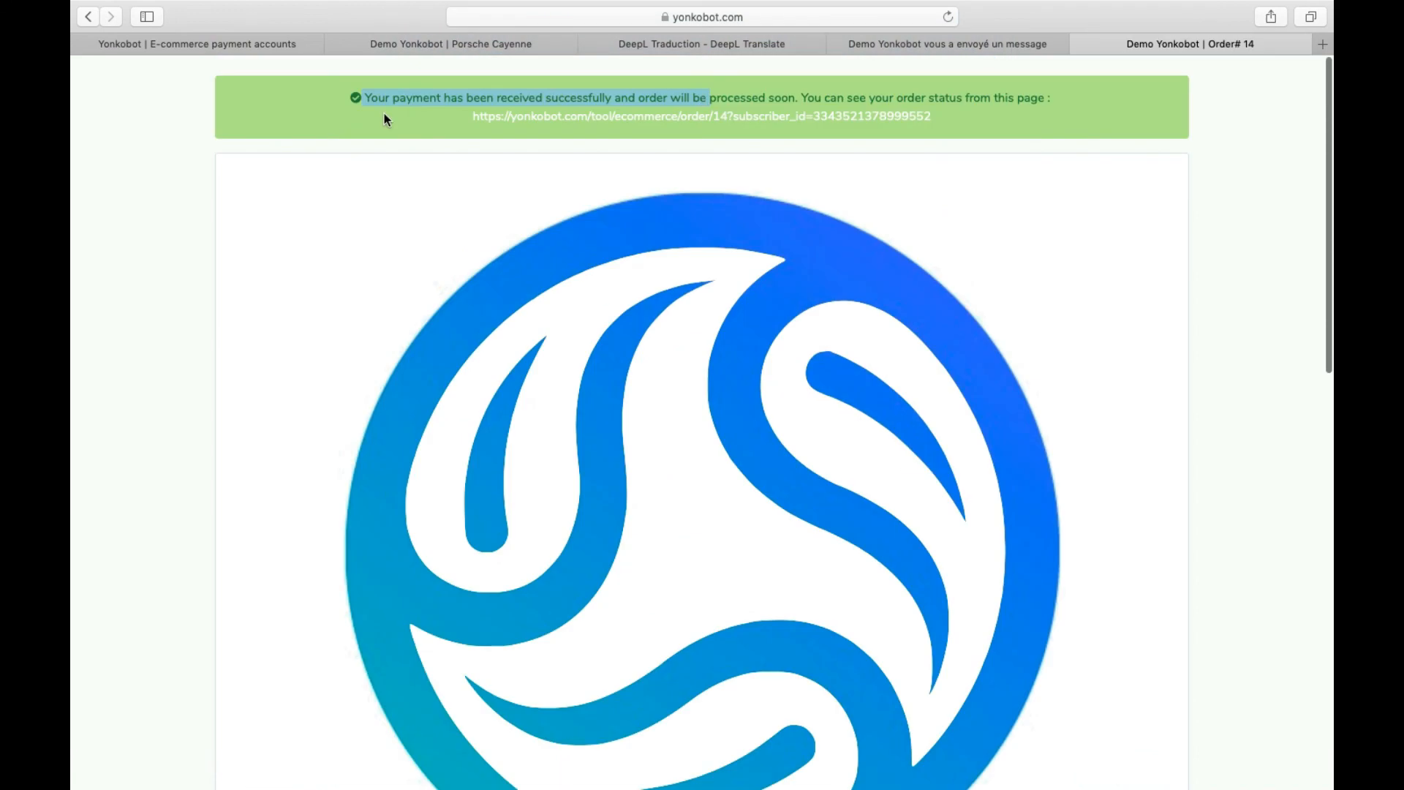
{"action": "left_click", "coordinate": [342, 124]}
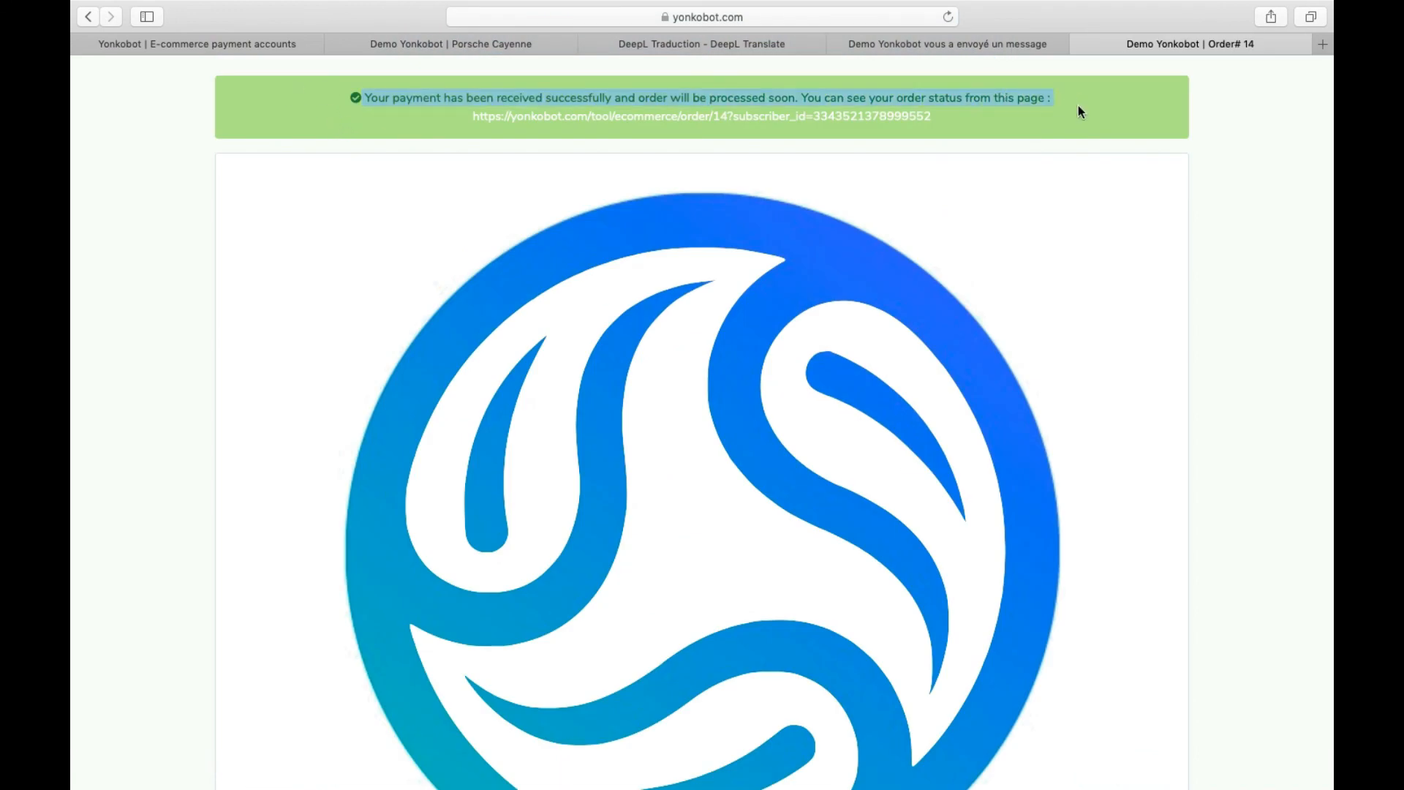
{"action": "left_click", "coordinate": [1132, 116]}
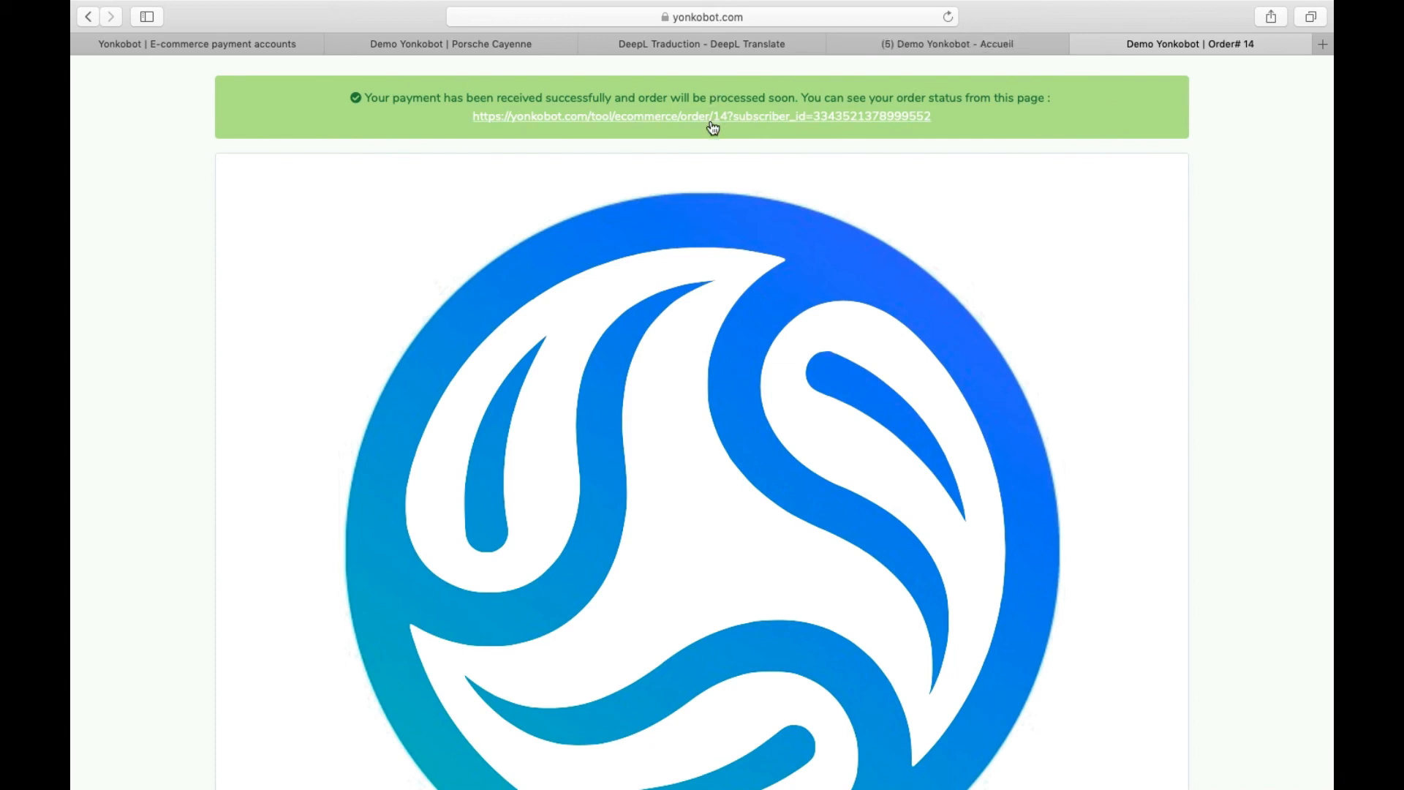
{"action": "scroll", "coordinate": [713, 126], "scroll_direction": "down", "scroll_amount": 15}
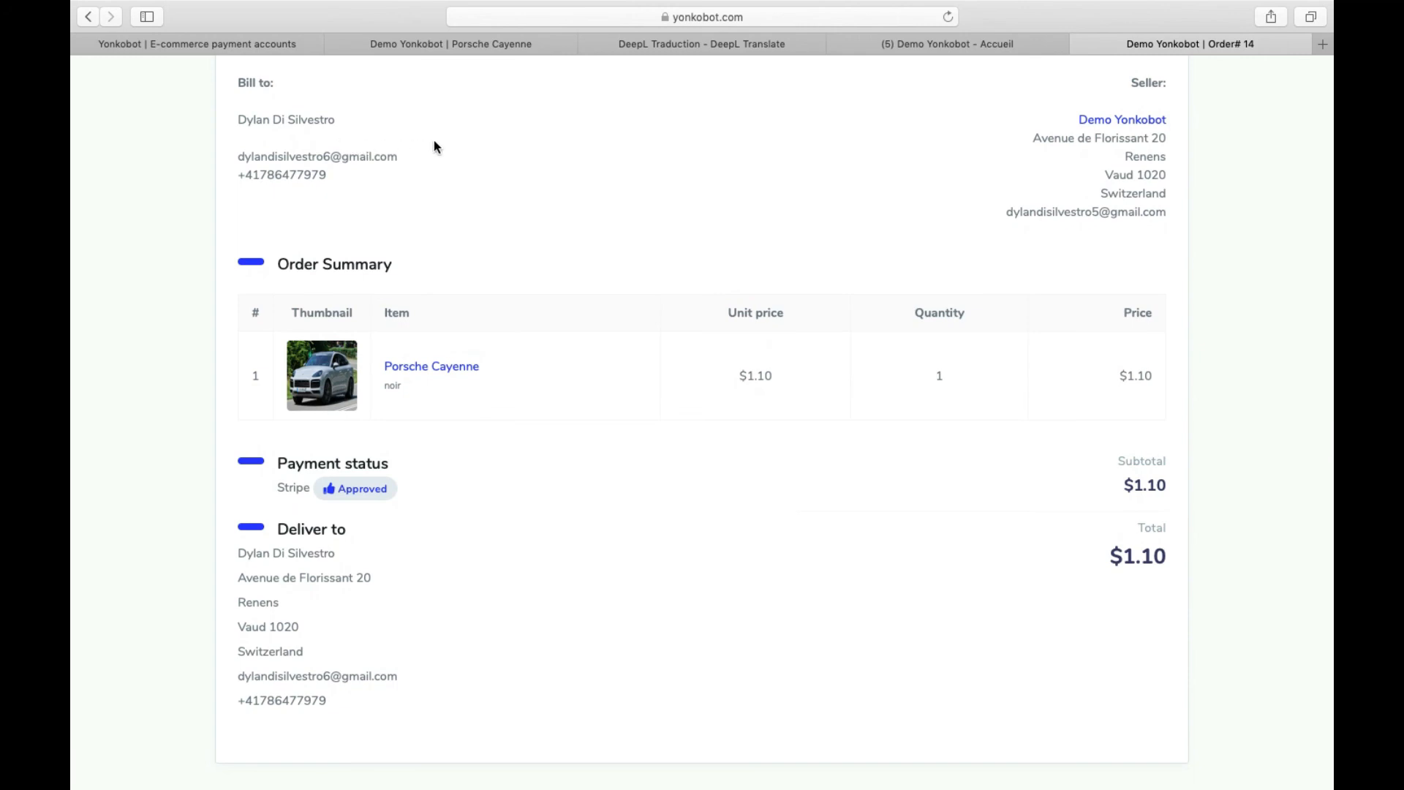
{"action": "scroll", "coordinate": [435, 147], "scroll_direction": "up", "scroll_amount": 2}
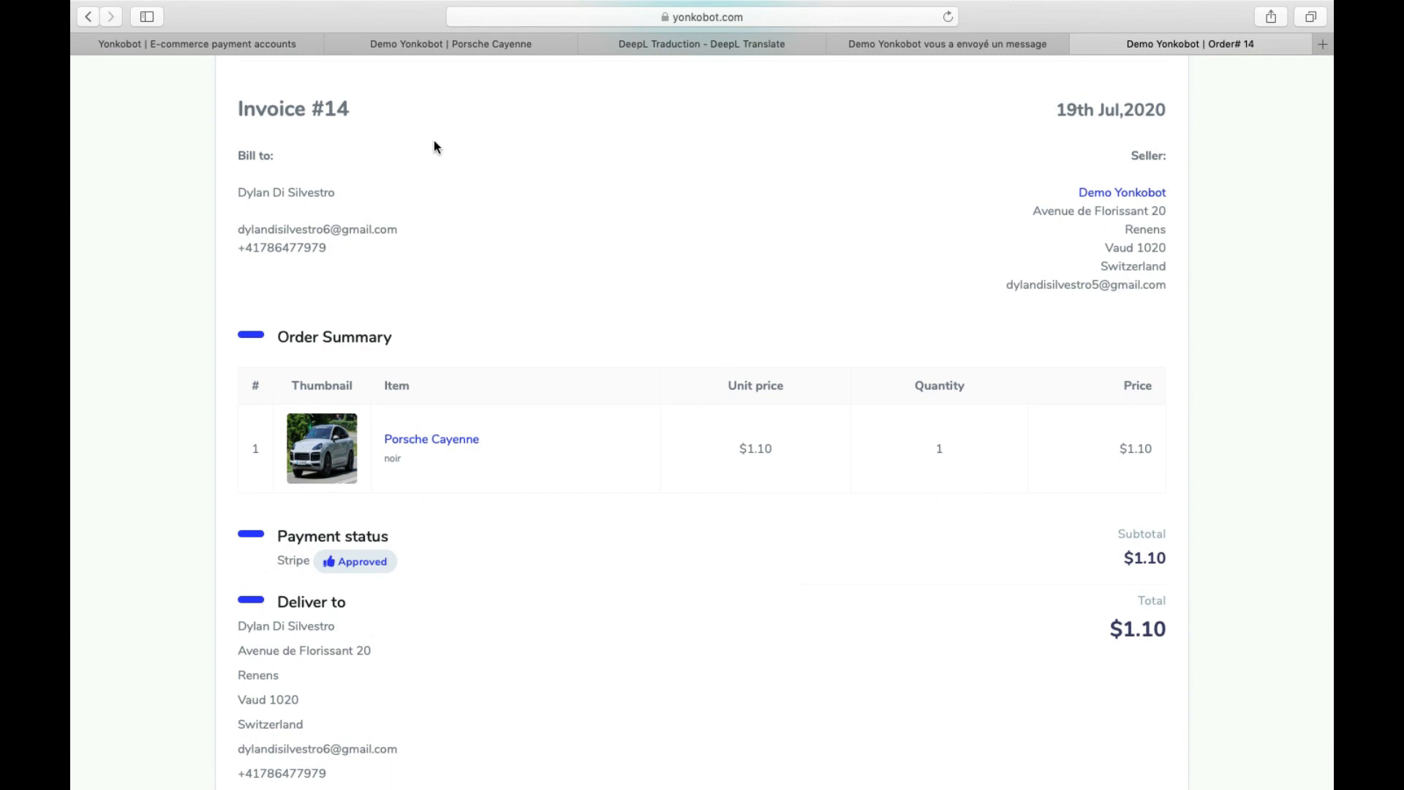
{"action": "scroll", "coordinate": [435, 146], "scroll_direction": "down", "scroll_amount": 2}
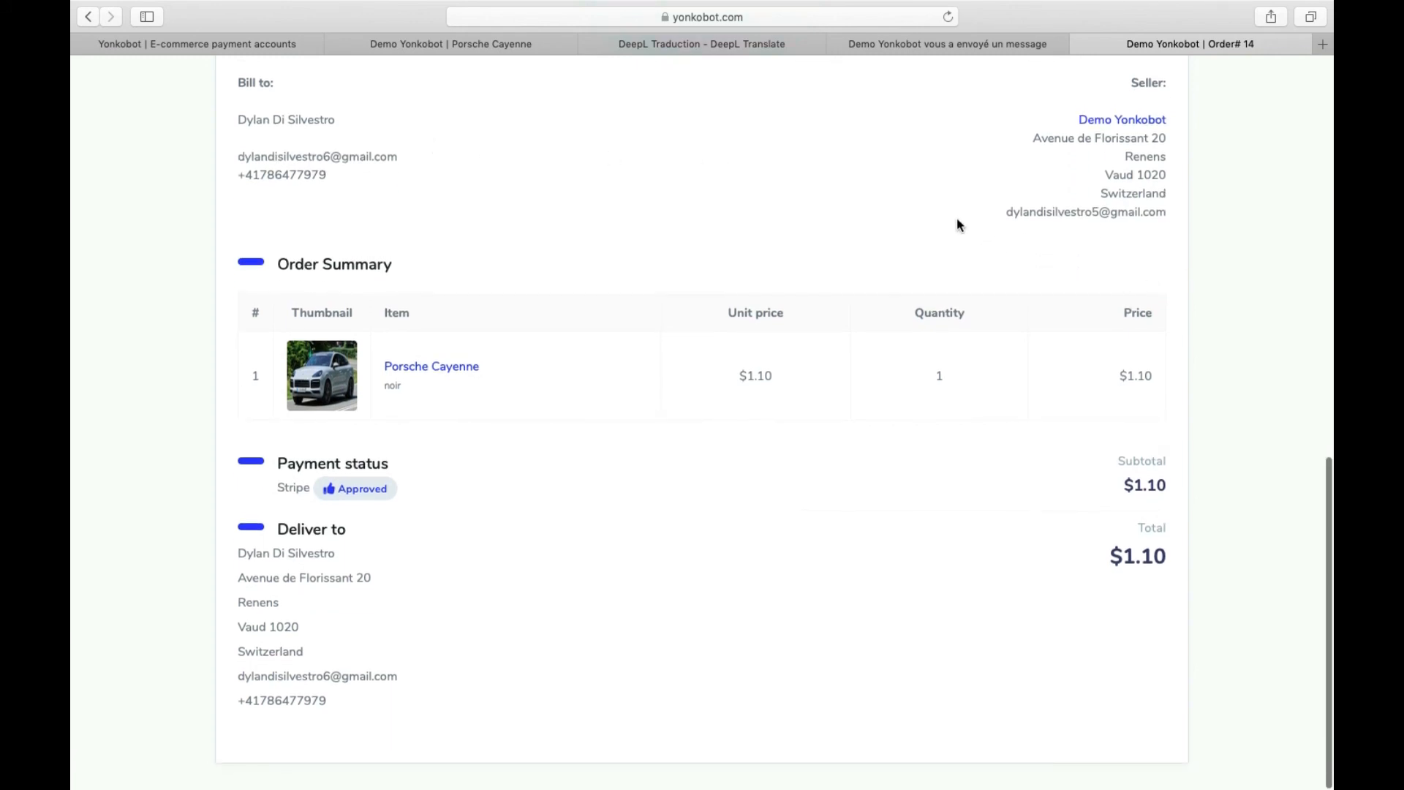
- Check the seller and delivery e-mail and phone details, then switch to the Facebook tab
{"action": "left_click_drag", "start_coordinate": [1185, 218], "coordinate": [1006, 214]}
{"action": "left_click_drag", "start_coordinate": [398, 677], "coordinate": [226, 664]}
{"action": "left_click", "coordinate": [227, 704]}
{"action": "triple_click", "coordinate": [227, 703]}
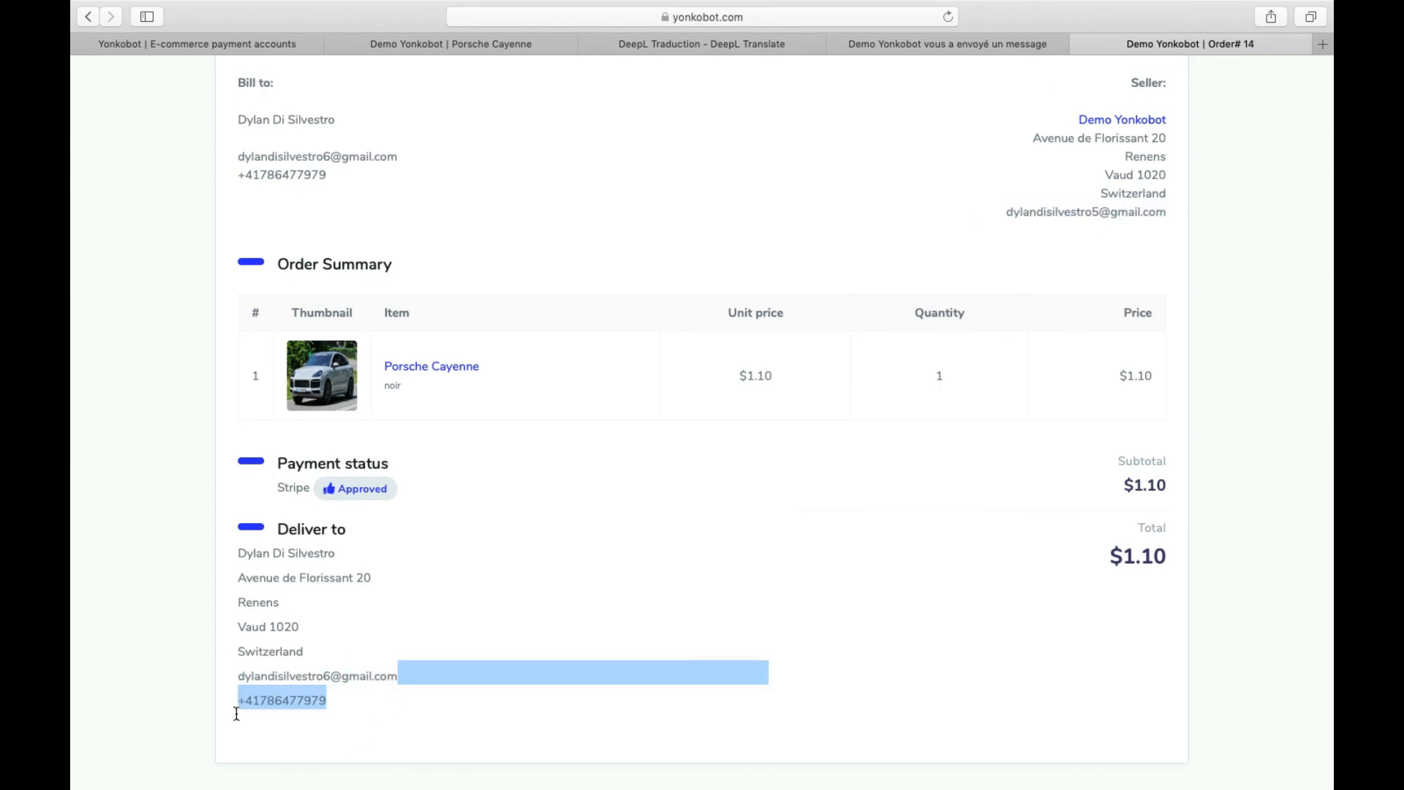
{"action": "left_click", "coordinate": [457, 649]}
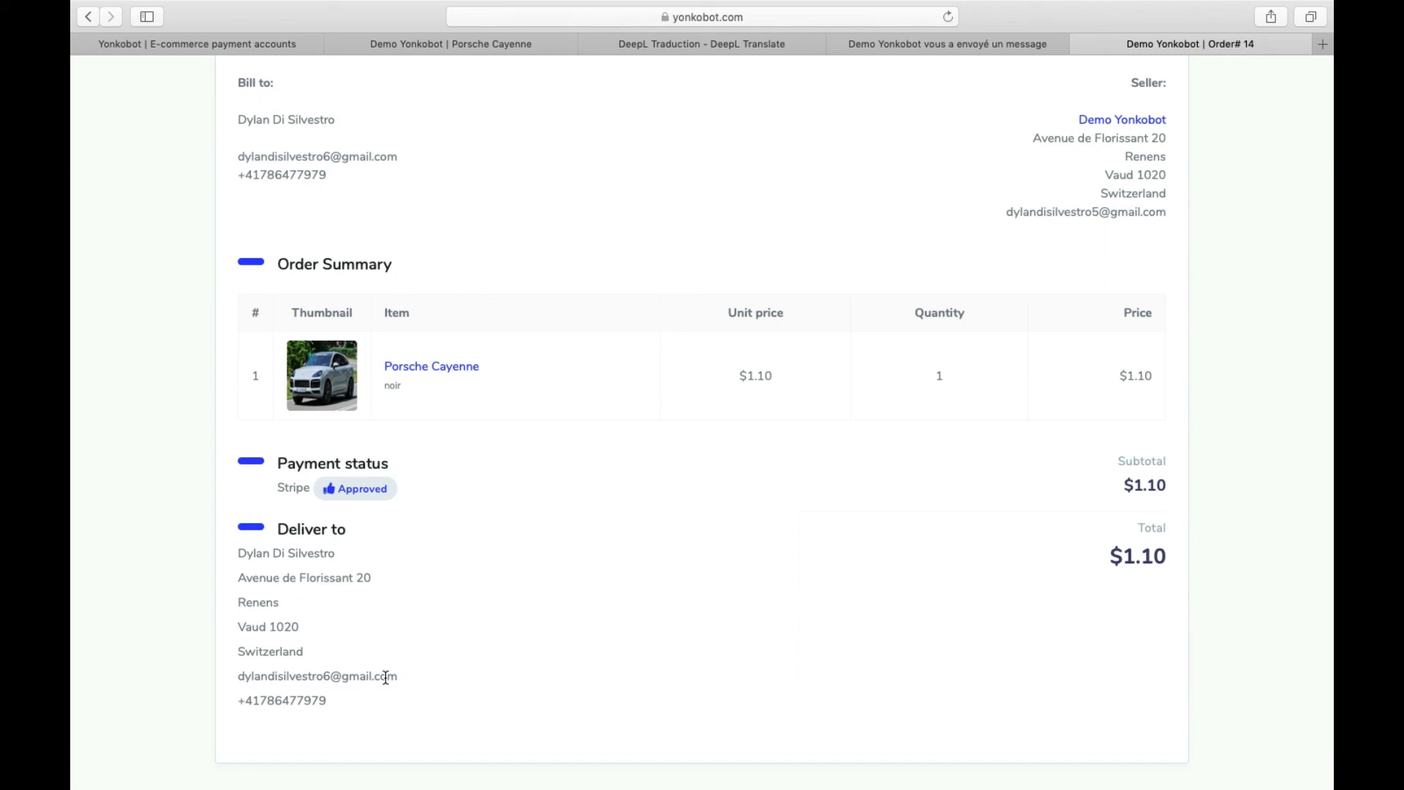
{"action": "left_click_drag", "start_coordinate": [358, 704], "coordinate": [231, 670]}
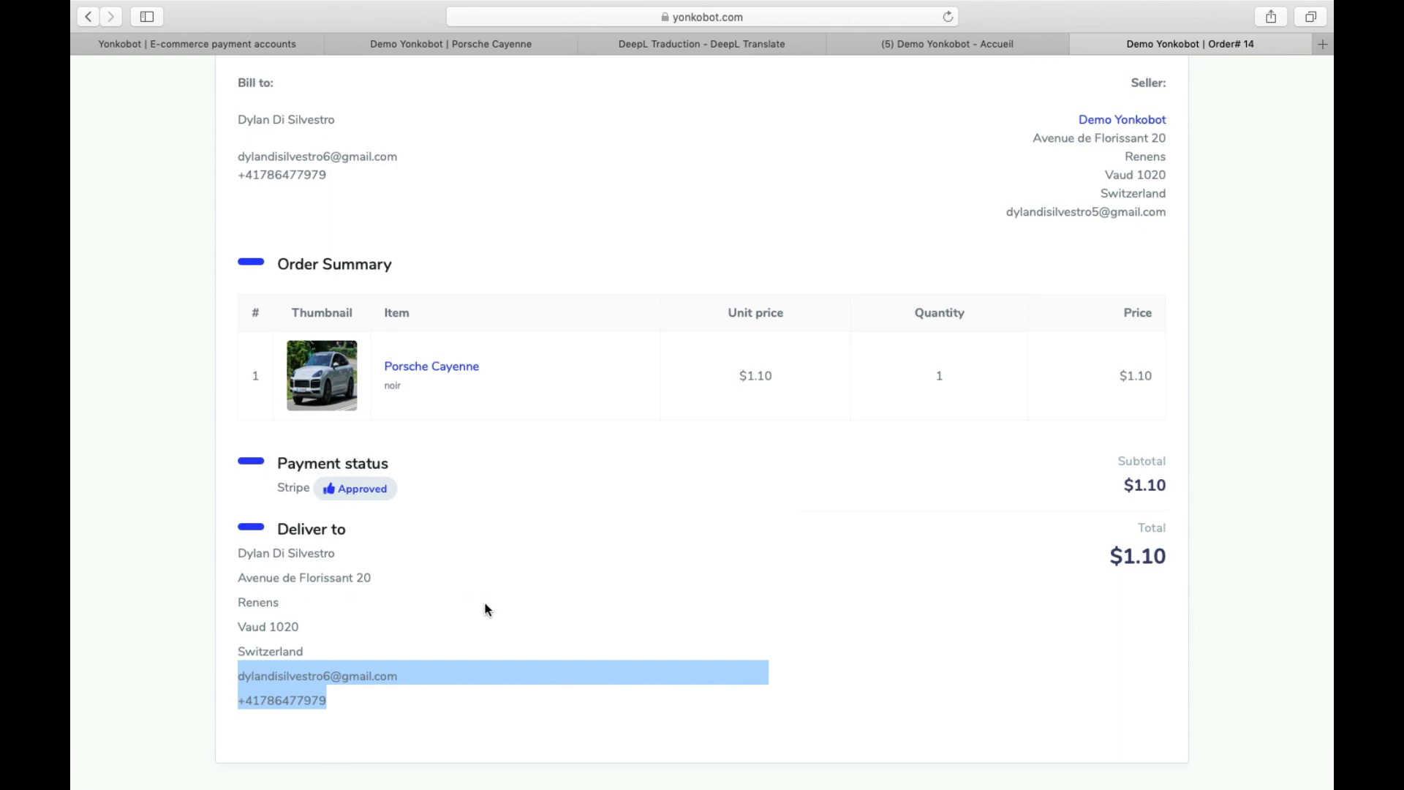
{"action": "key", "text": "ctrl+shift+Tab"}
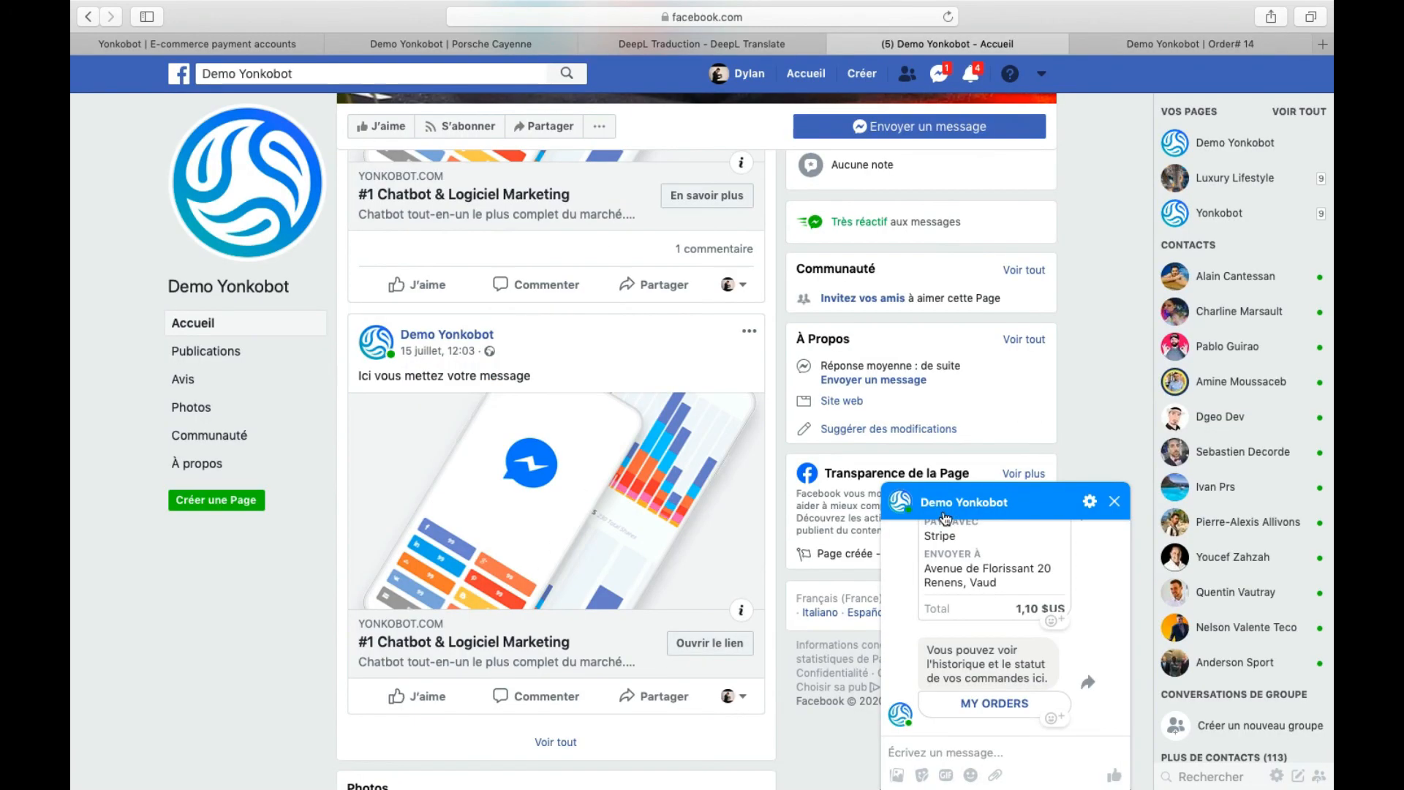
- Read the Messenger congratulations and order receipt, then return to the Yonkobot payment accounts tab
{"action": "scroll", "coordinate": [1058, 563], "scroll_direction": "up", "scroll_amount": 5}
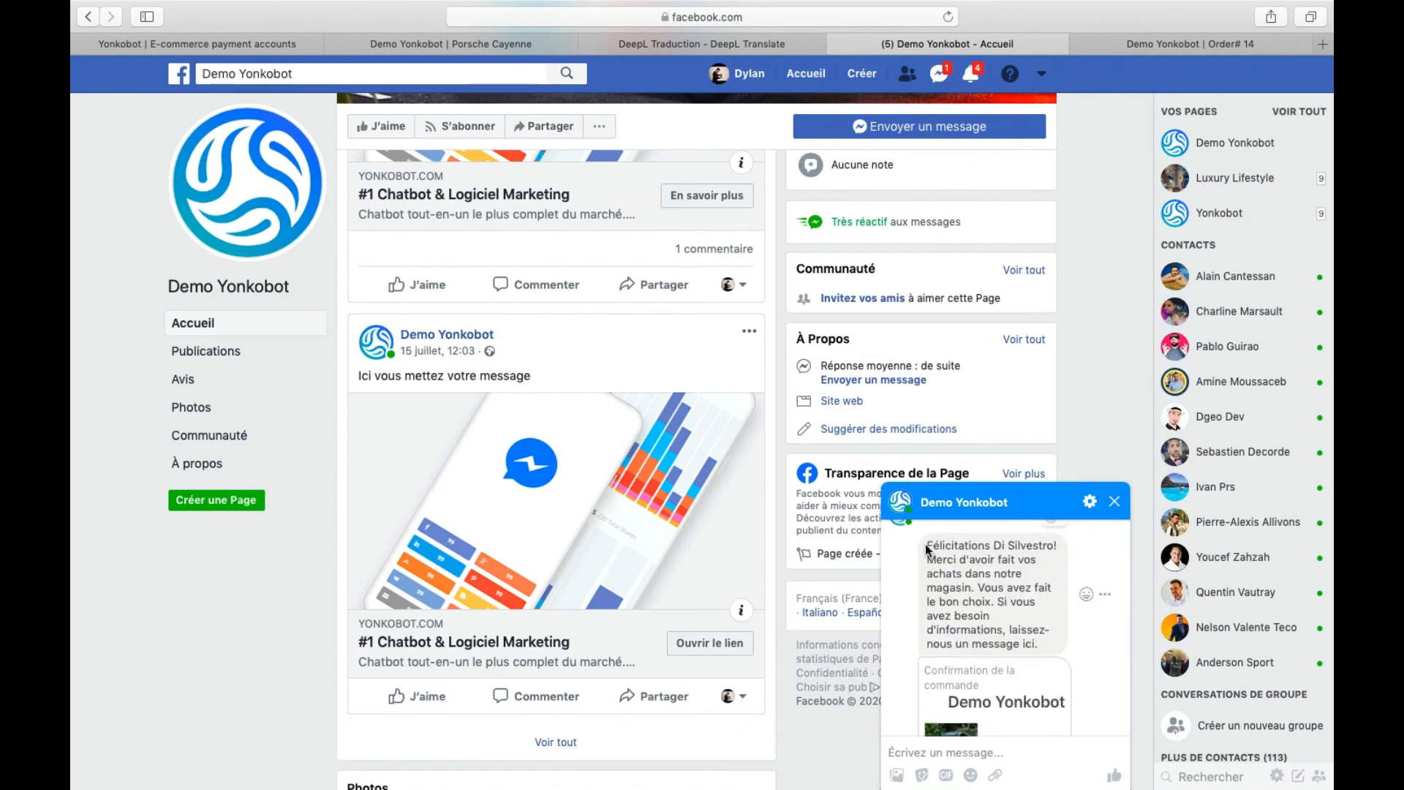
{"action": "left_click_drag", "start_coordinate": [927, 545], "coordinate": [980, 598]}
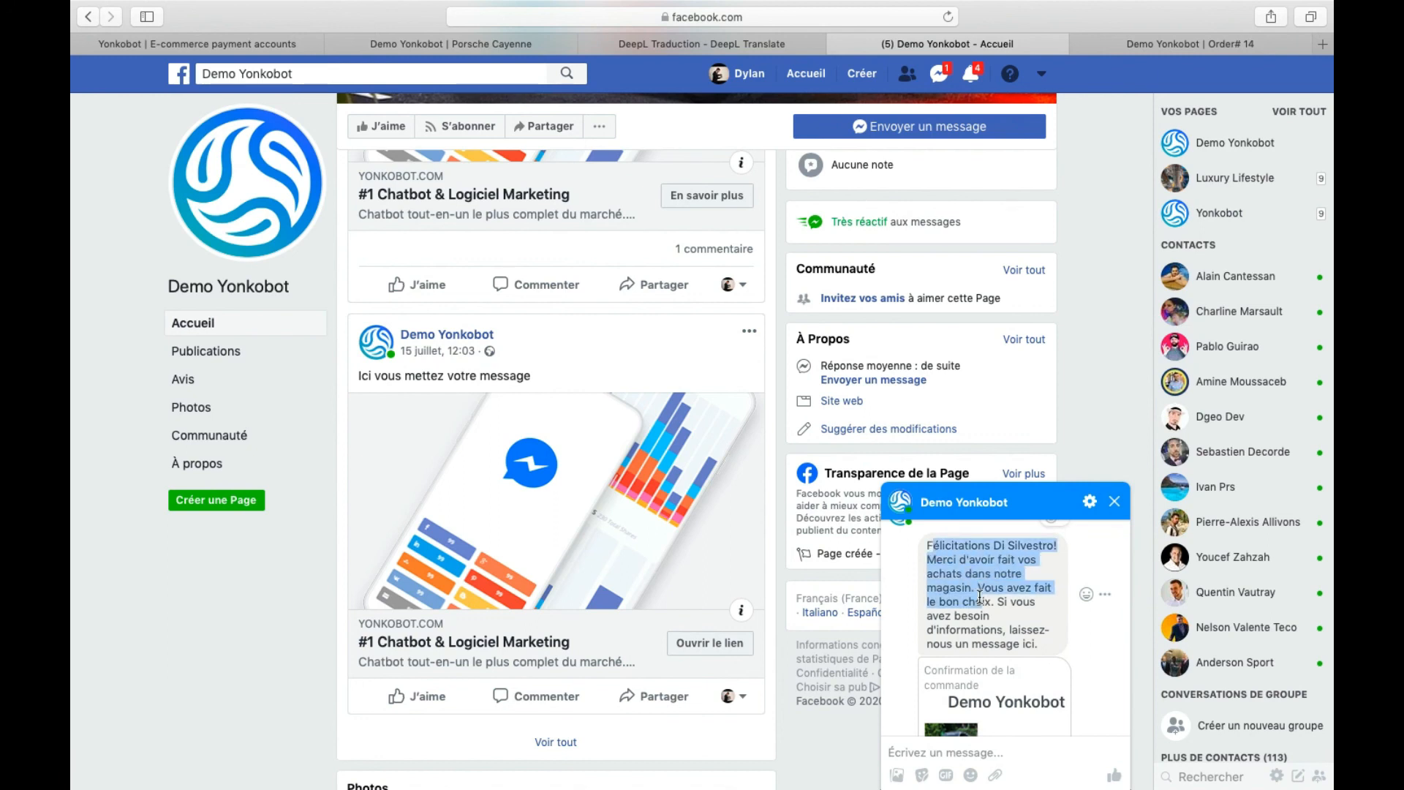
{"action": "scroll", "coordinate": [1068, 578], "scroll_direction": "down", "scroll_amount": 3}
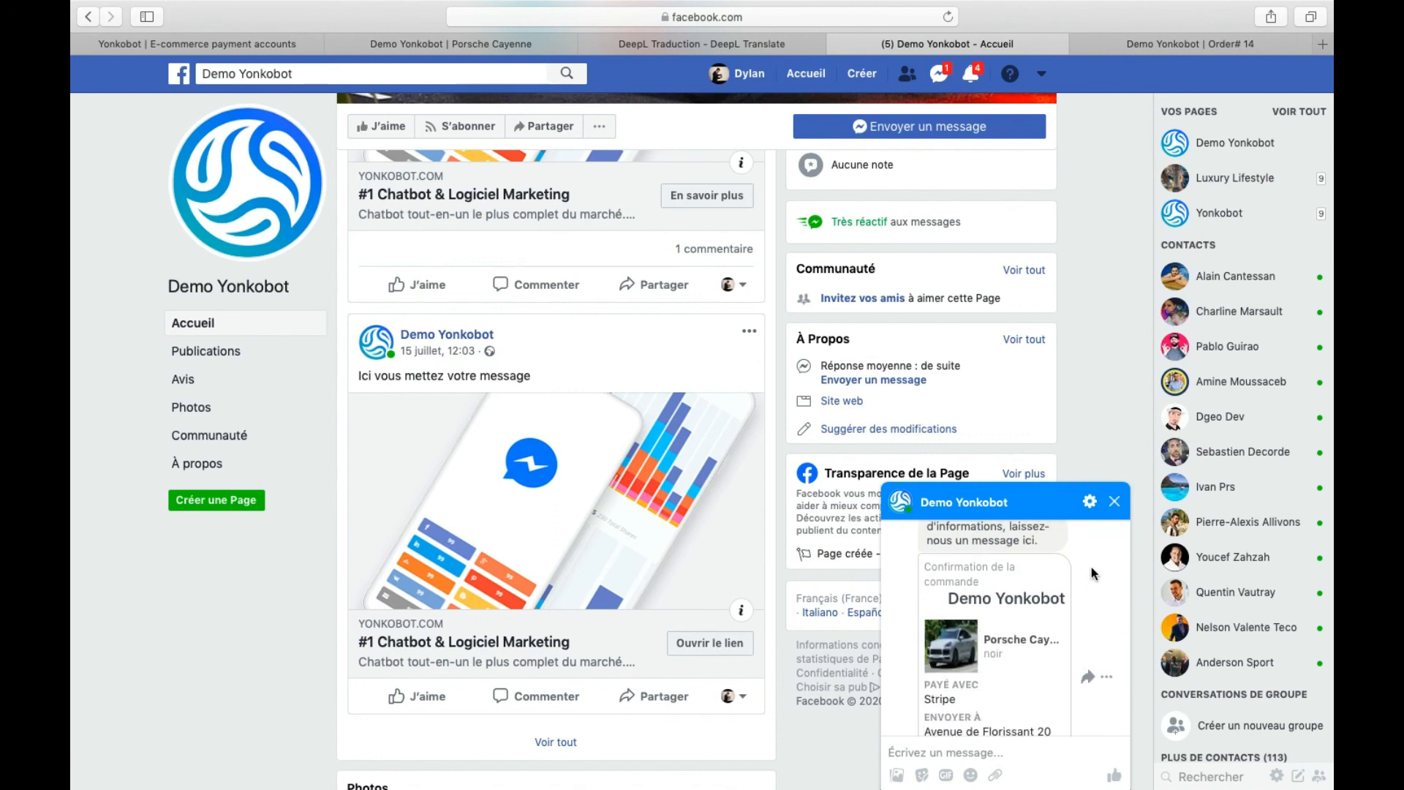
{"action": "scroll", "coordinate": [1063, 572], "scroll_direction": "down", "scroll_amount": 4}
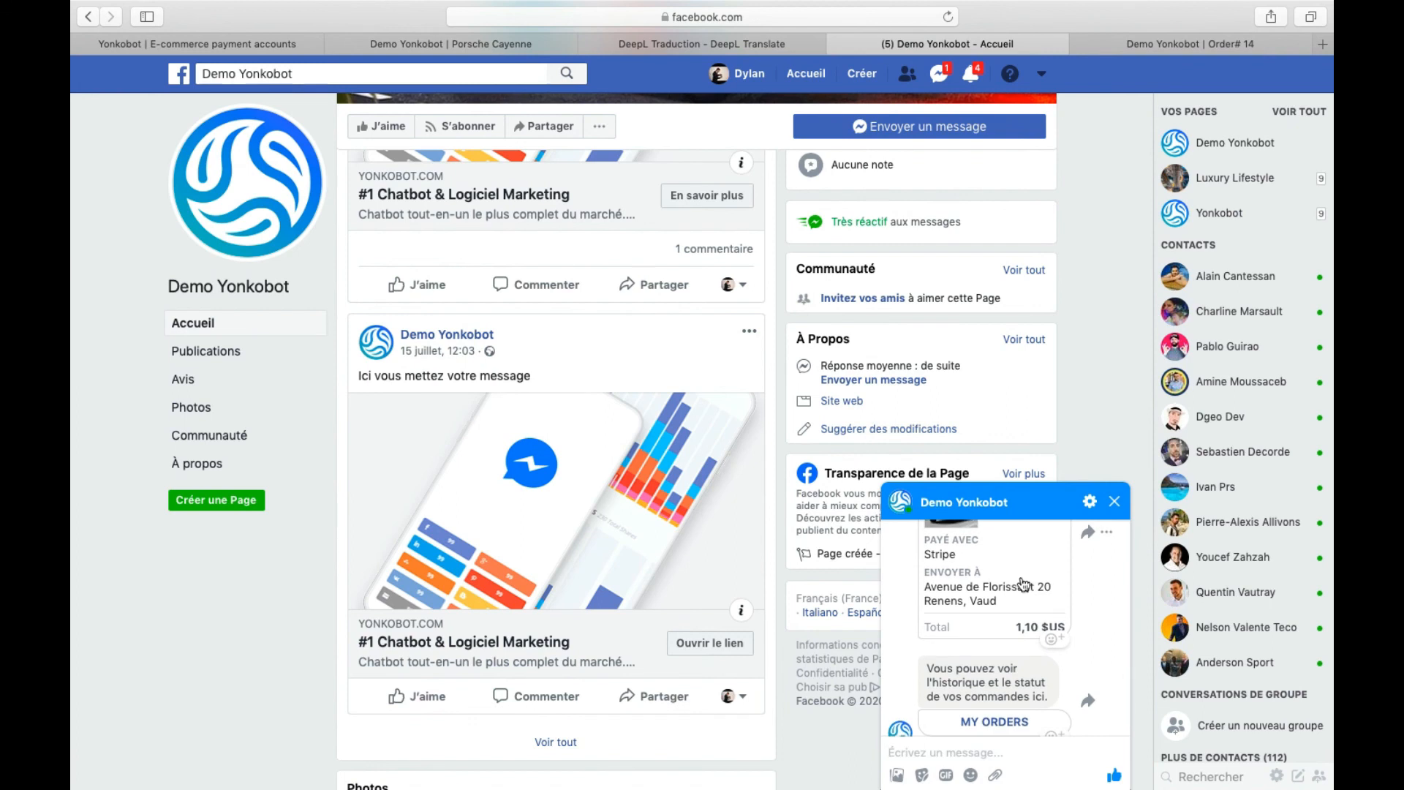
{"action": "scroll", "coordinate": [1013, 602], "scroll_direction": "down", "scroll_amount": 1}
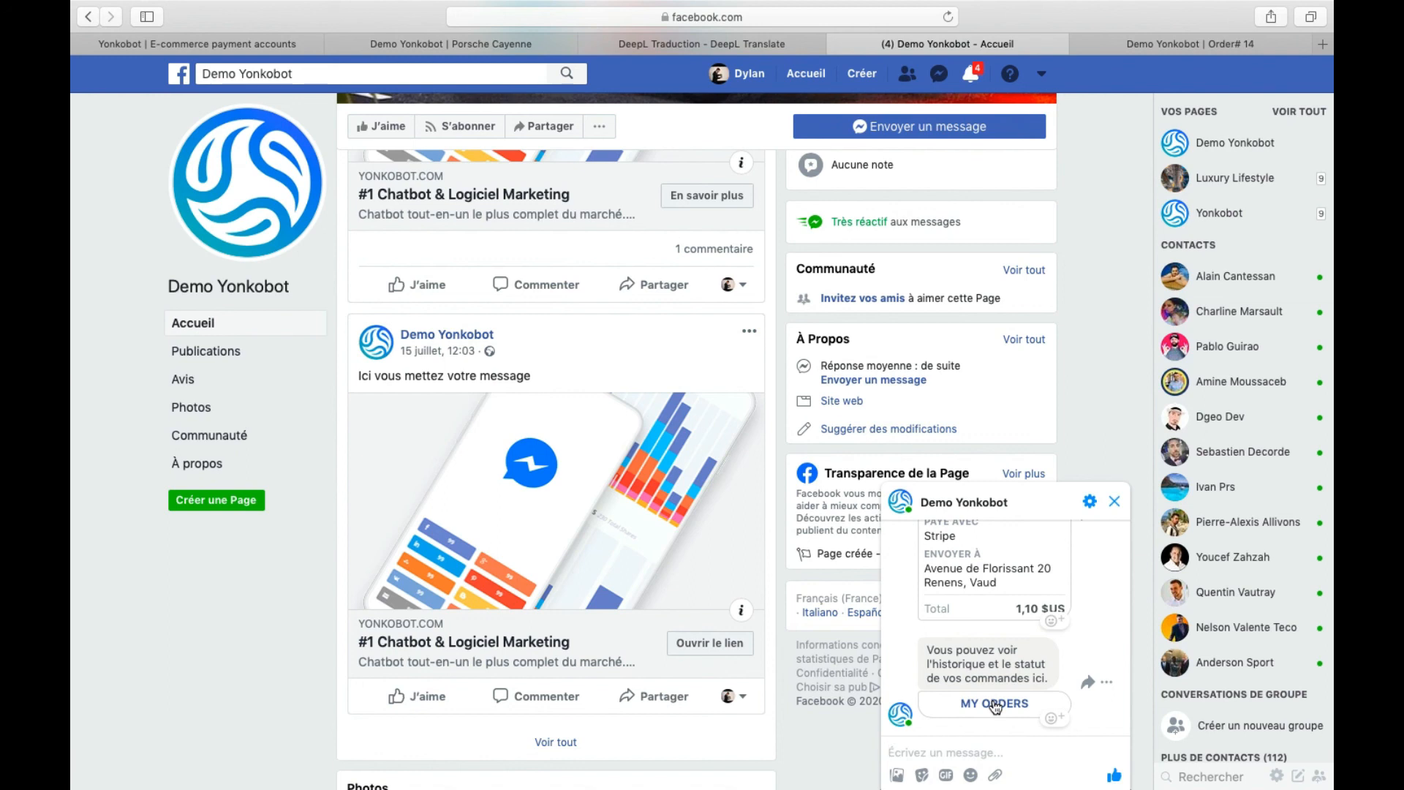
{"action": "left_click", "coordinate": [157, 42]}
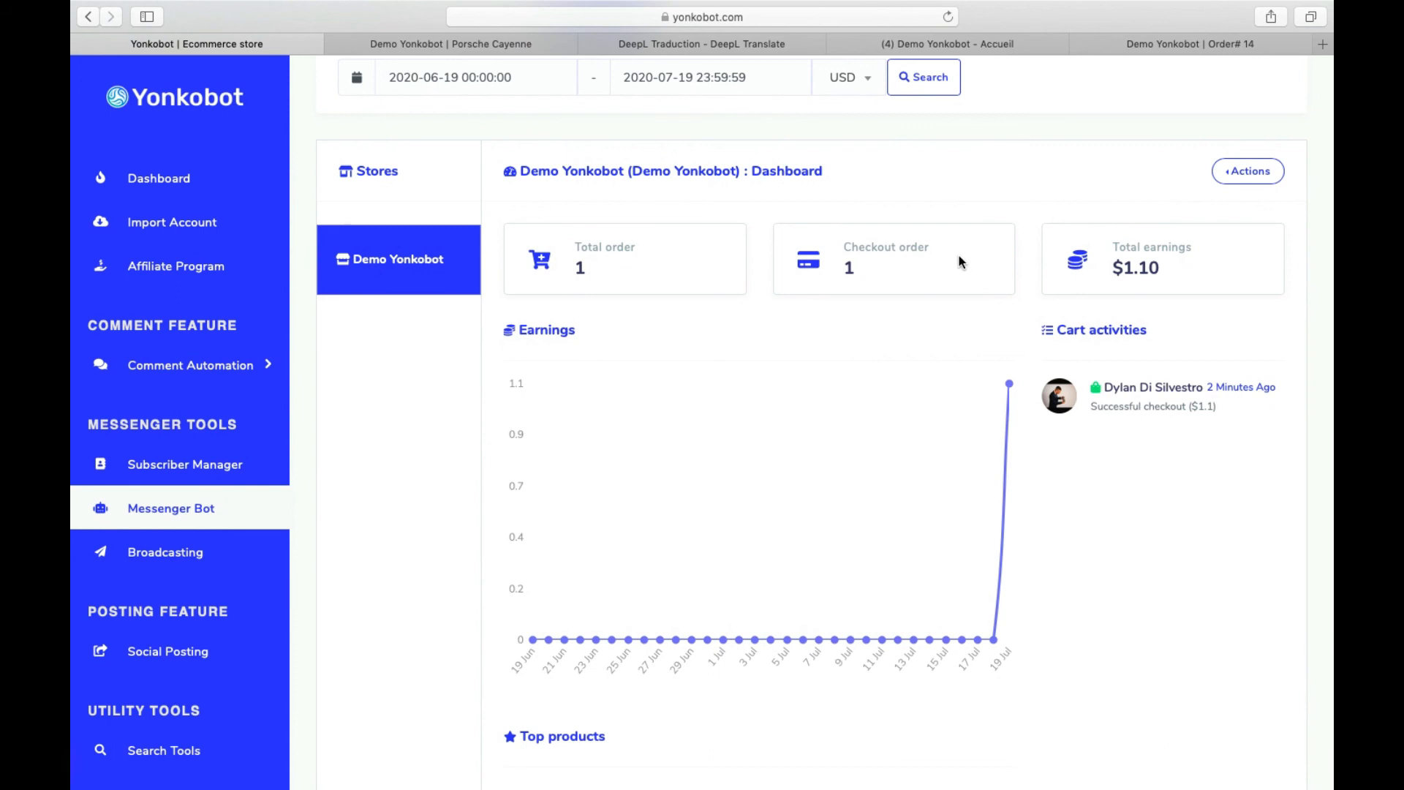
- Review the 1 order and $1.10 earnings totals, the earnings chart and Top products
{"action": "scroll", "coordinate": [961, 261], "scroll_direction": "down", "scroll_amount": 3}
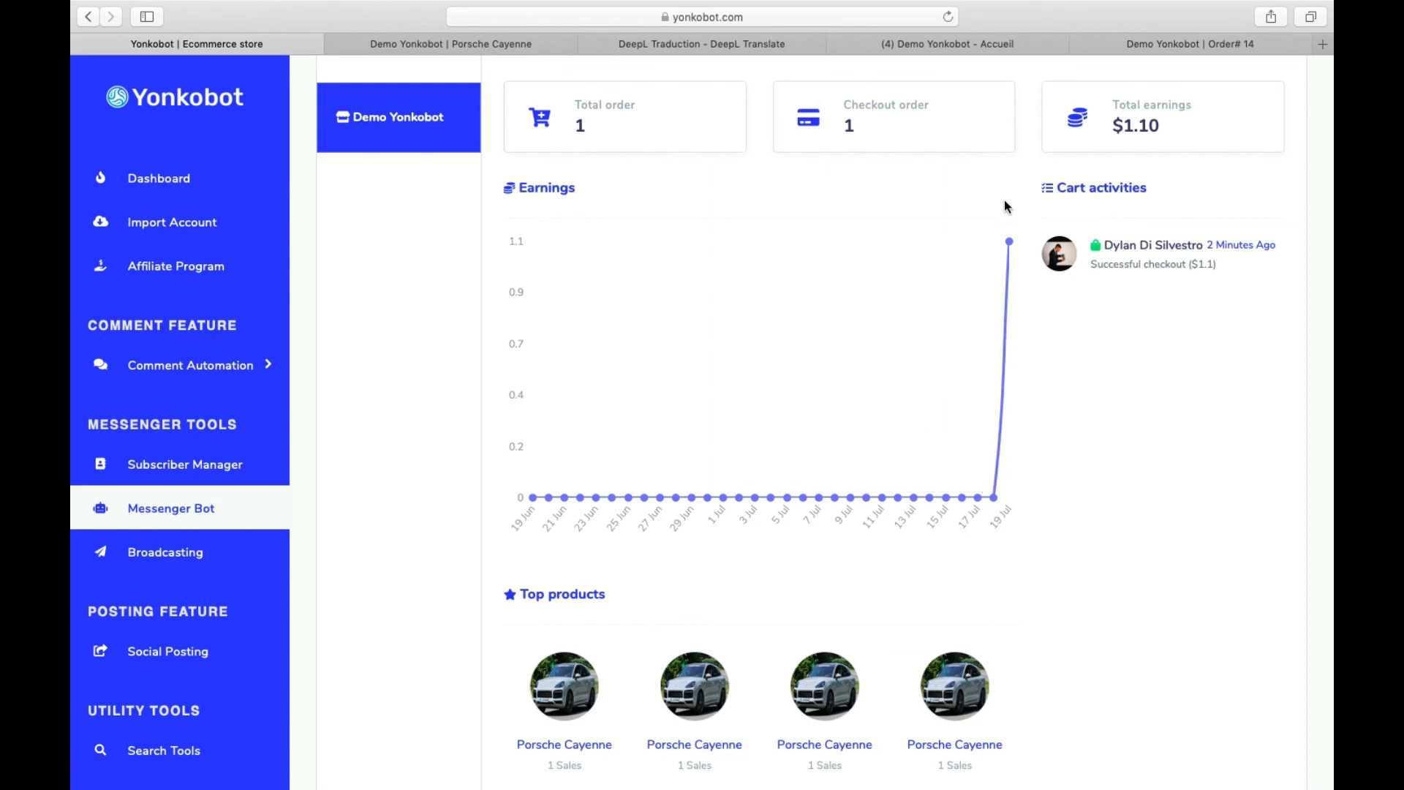
{"action": "scroll", "coordinate": [1156, 245], "scroll_direction": "down", "scroll_amount": 5}
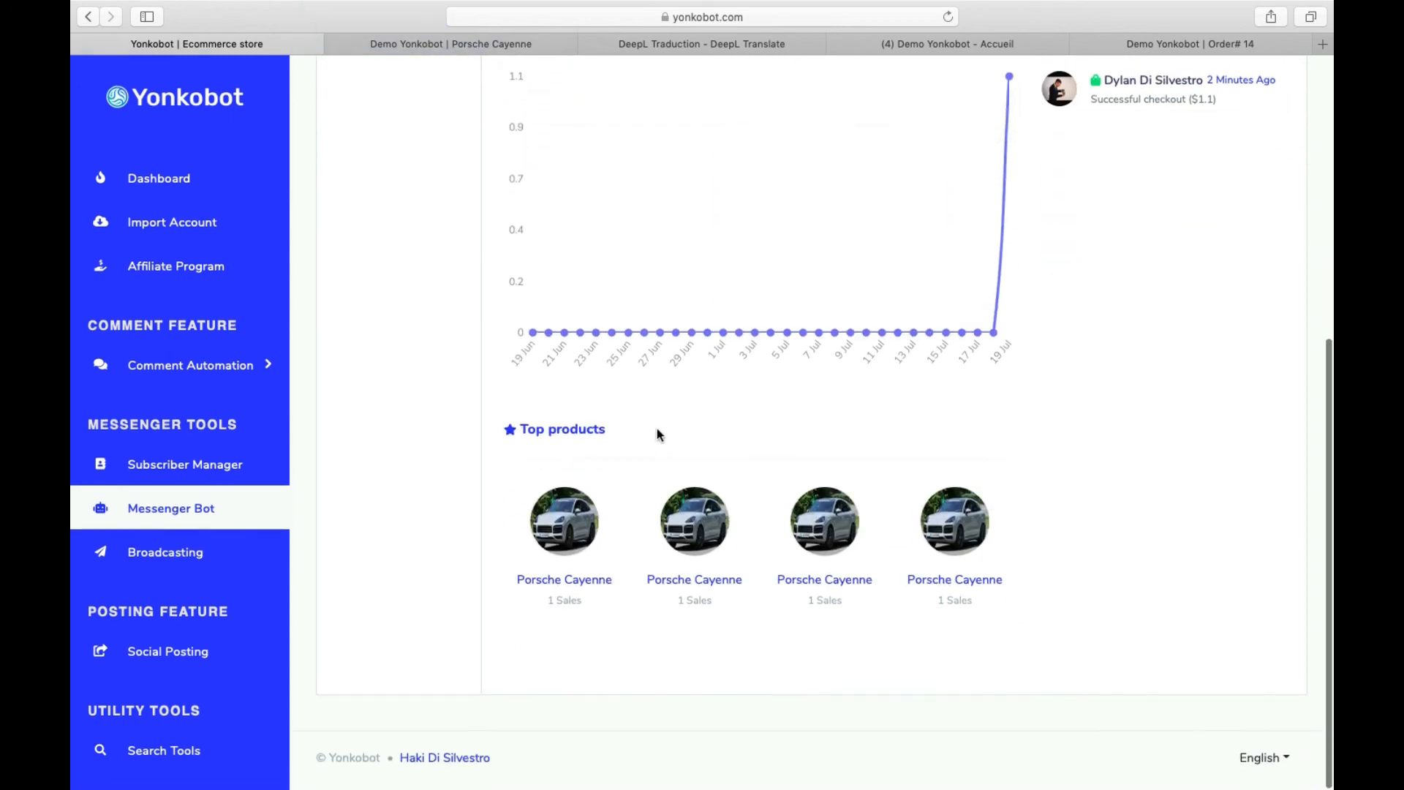
{"action": "scroll", "coordinate": [599, 476], "scroll_direction": "up", "scroll_amount": 13}
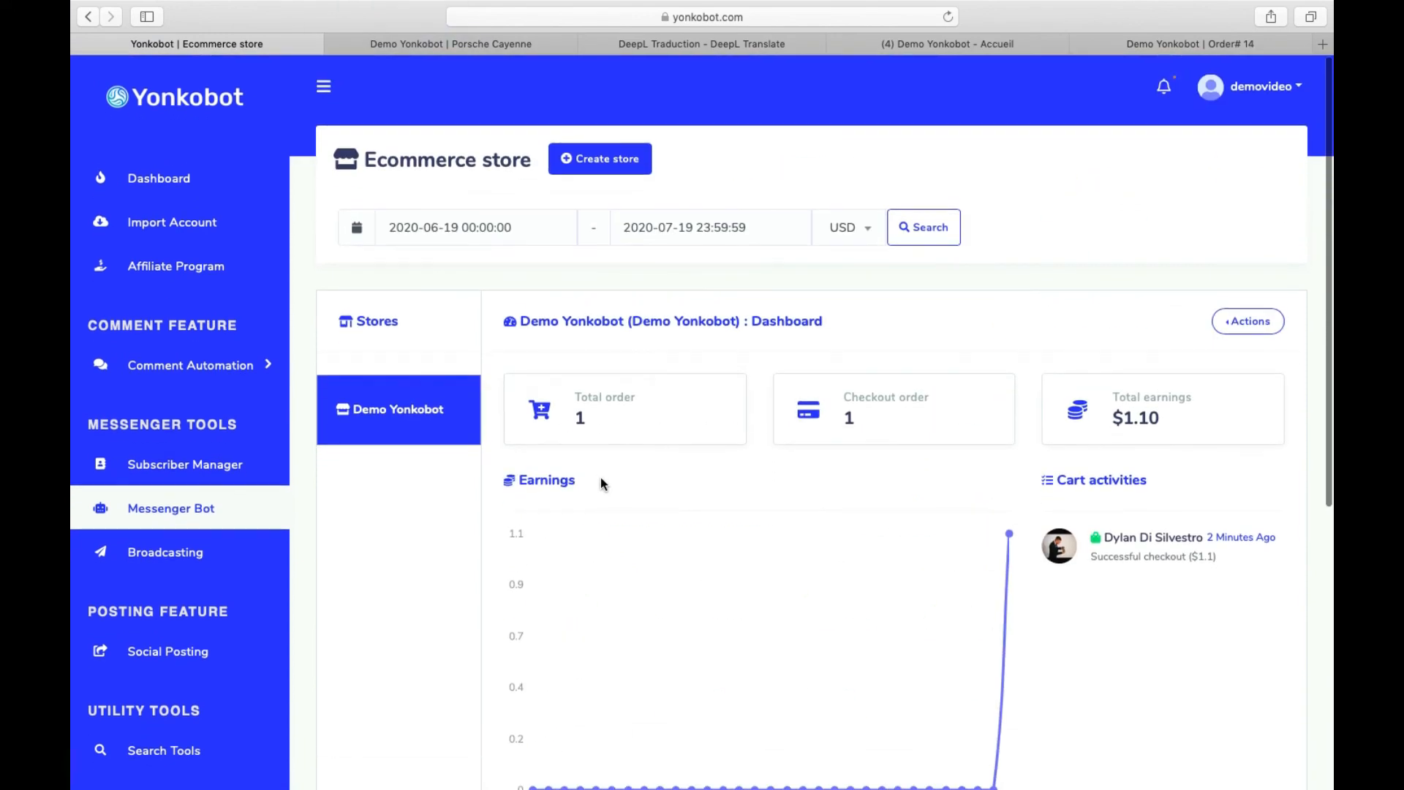
{"action": "left_click_drag", "start_coordinate": [575, 421], "coordinate": [1136, 389]}
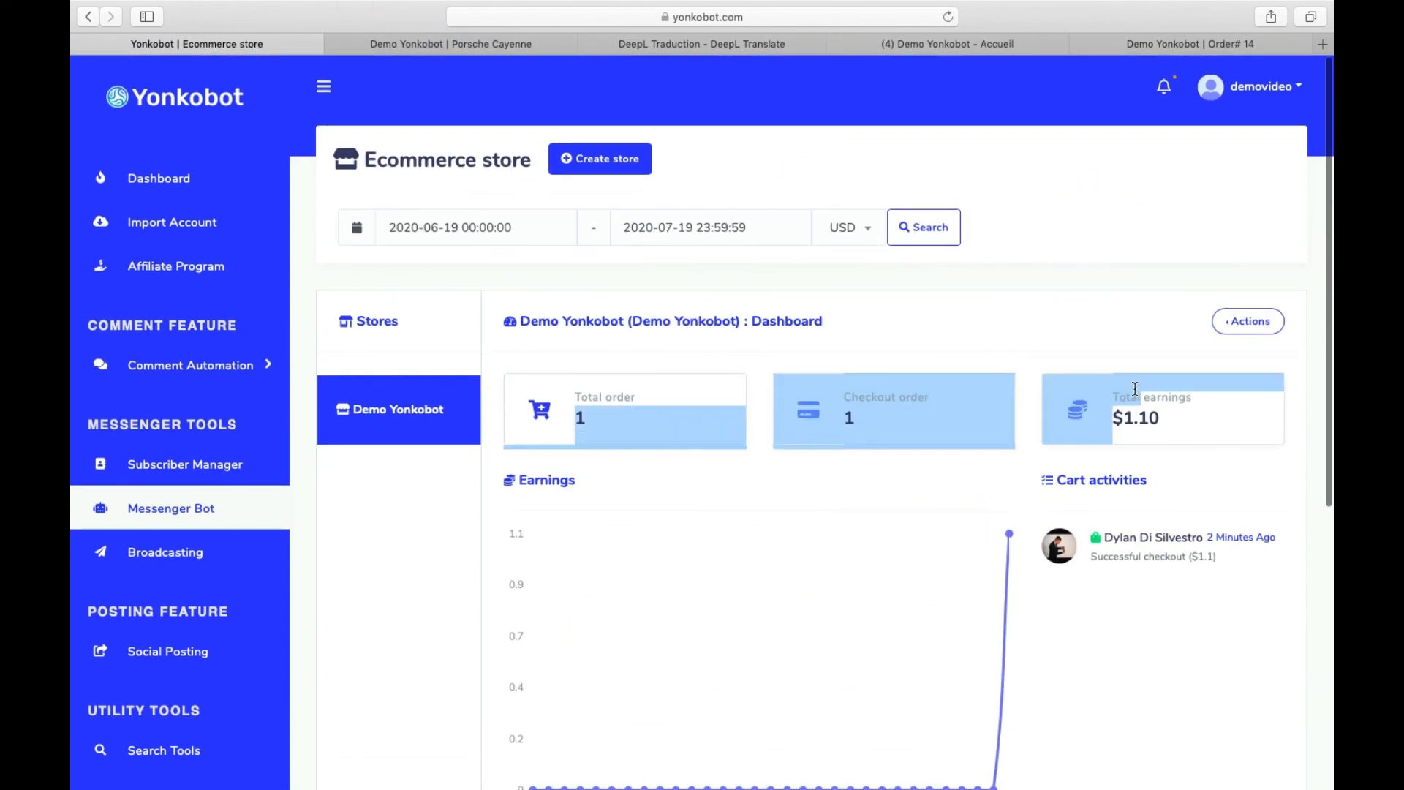
{"action": "left_click", "coordinate": [1135, 365]}
{"action": "scroll", "coordinate": [916, 333], "scroll_direction": "down", "scroll_amount": 10}
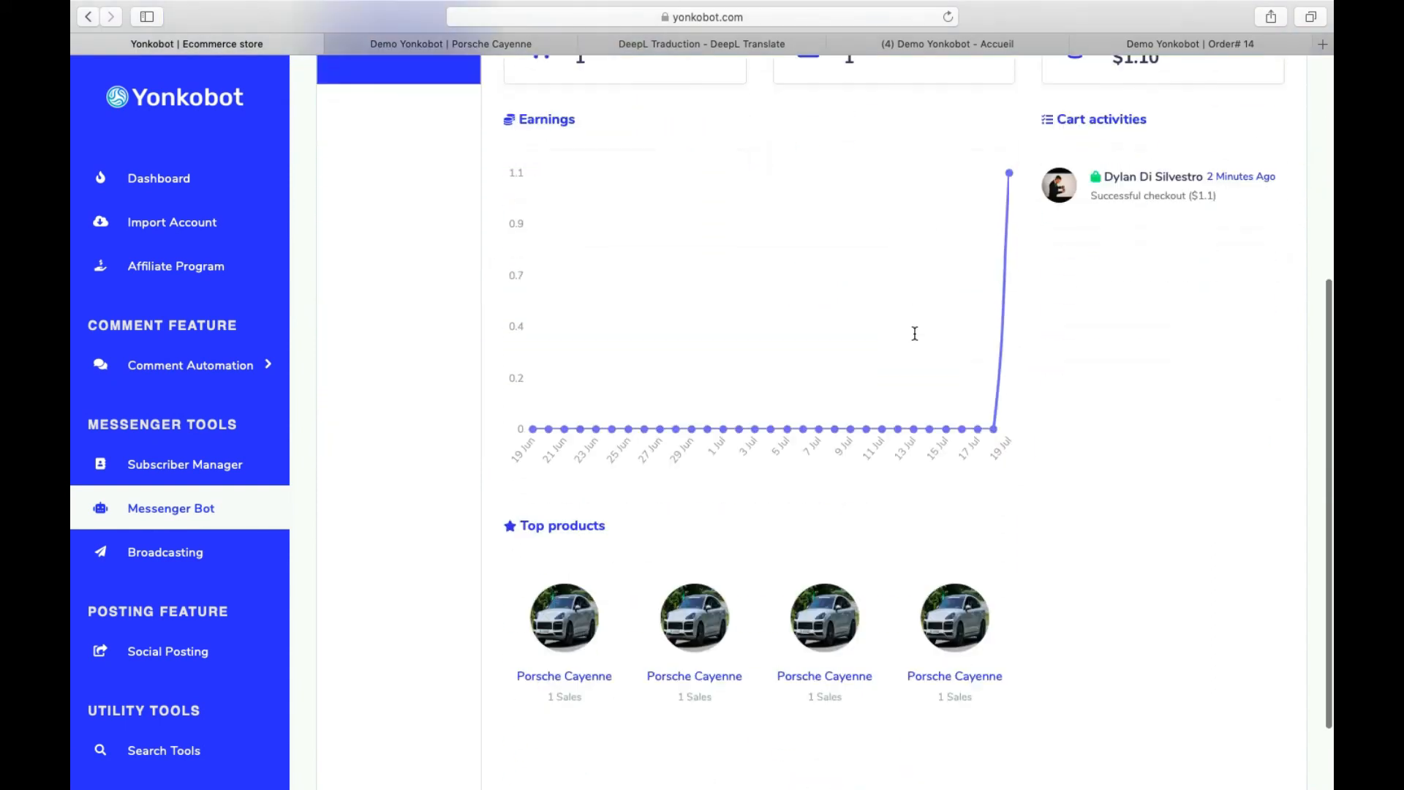
{"action": "scroll", "coordinate": [915, 334], "scroll_direction": "down", "scroll_amount": 3}
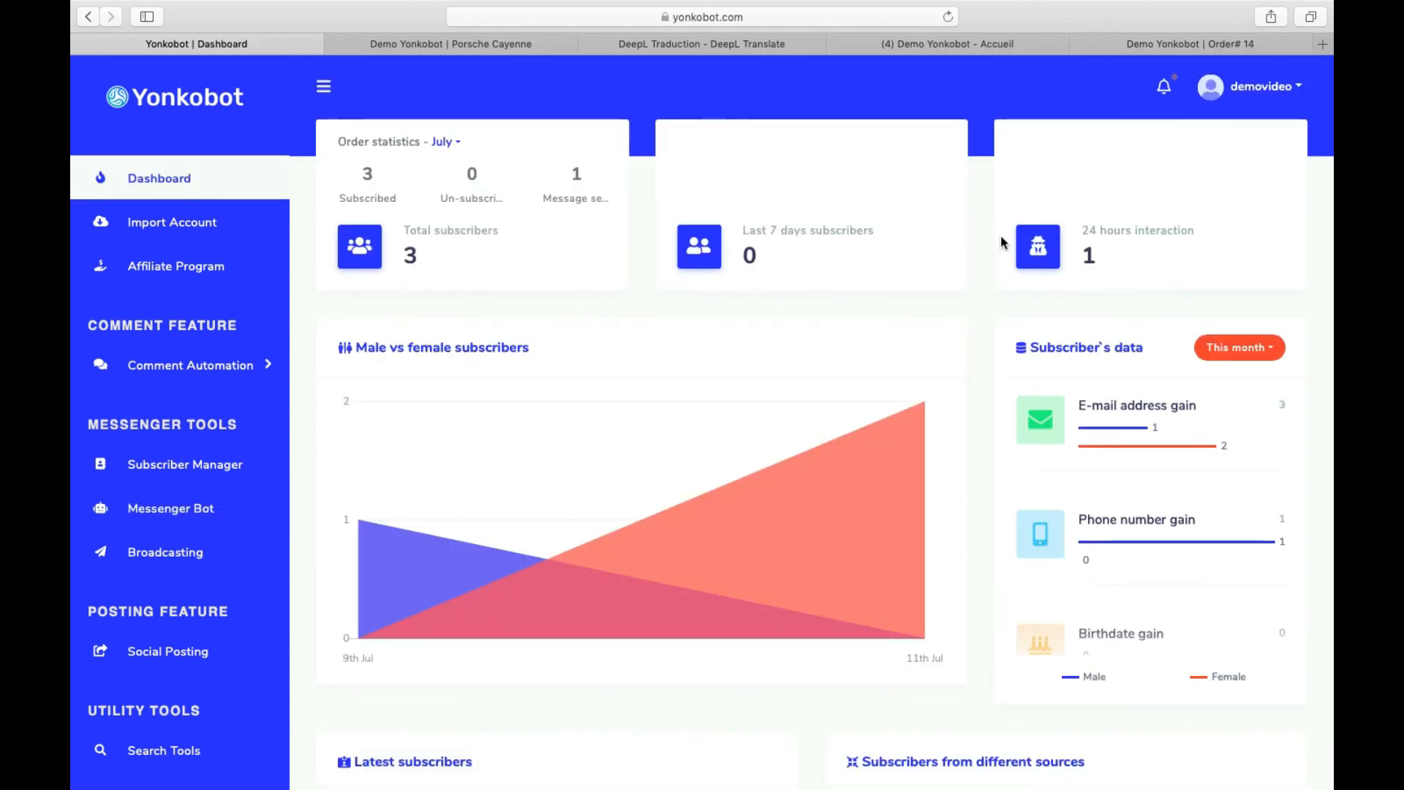
- Check the 1 interaction in 24 hours and scroll through the subscriber statistics
{"action": "left_click_drag", "start_coordinate": [1010, 212], "coordinate": [1180, 271]}
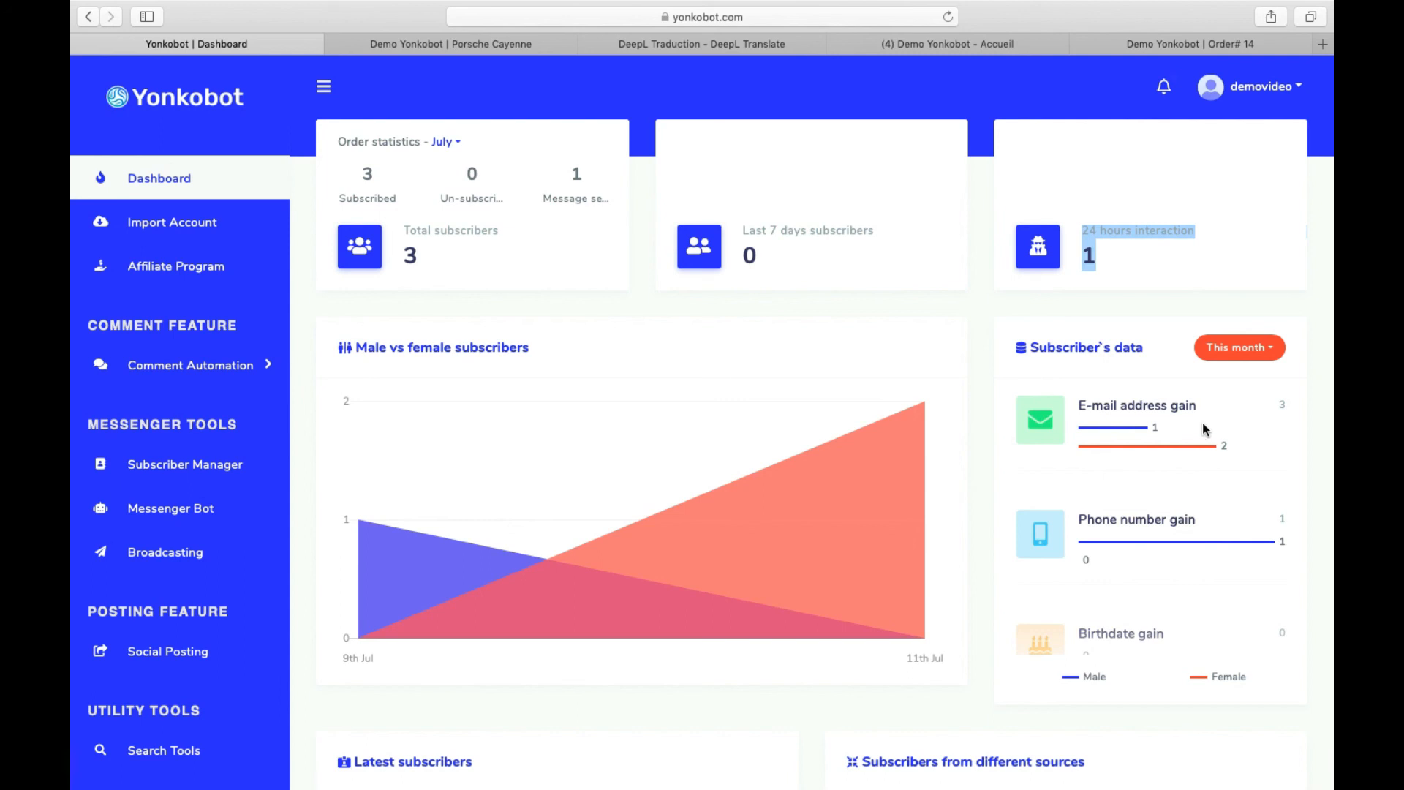
{"action": "scroll", "coordinate": [986, 424], "scroll_direction": "down", "scroll_amount": 5}
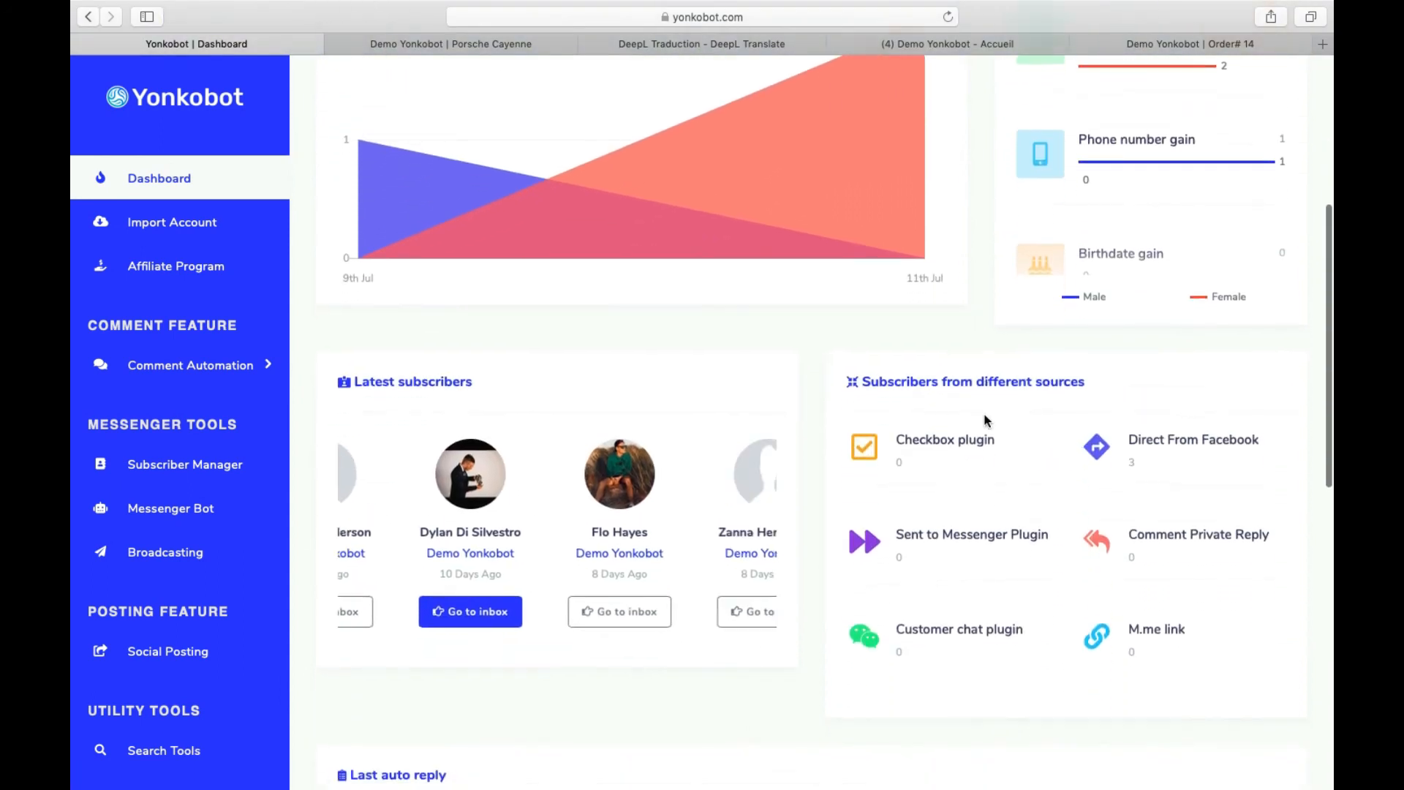
{"action": "scroll", "coordinate": [984, 420], "scroll_direction": "up", "scroll_amount": 5}
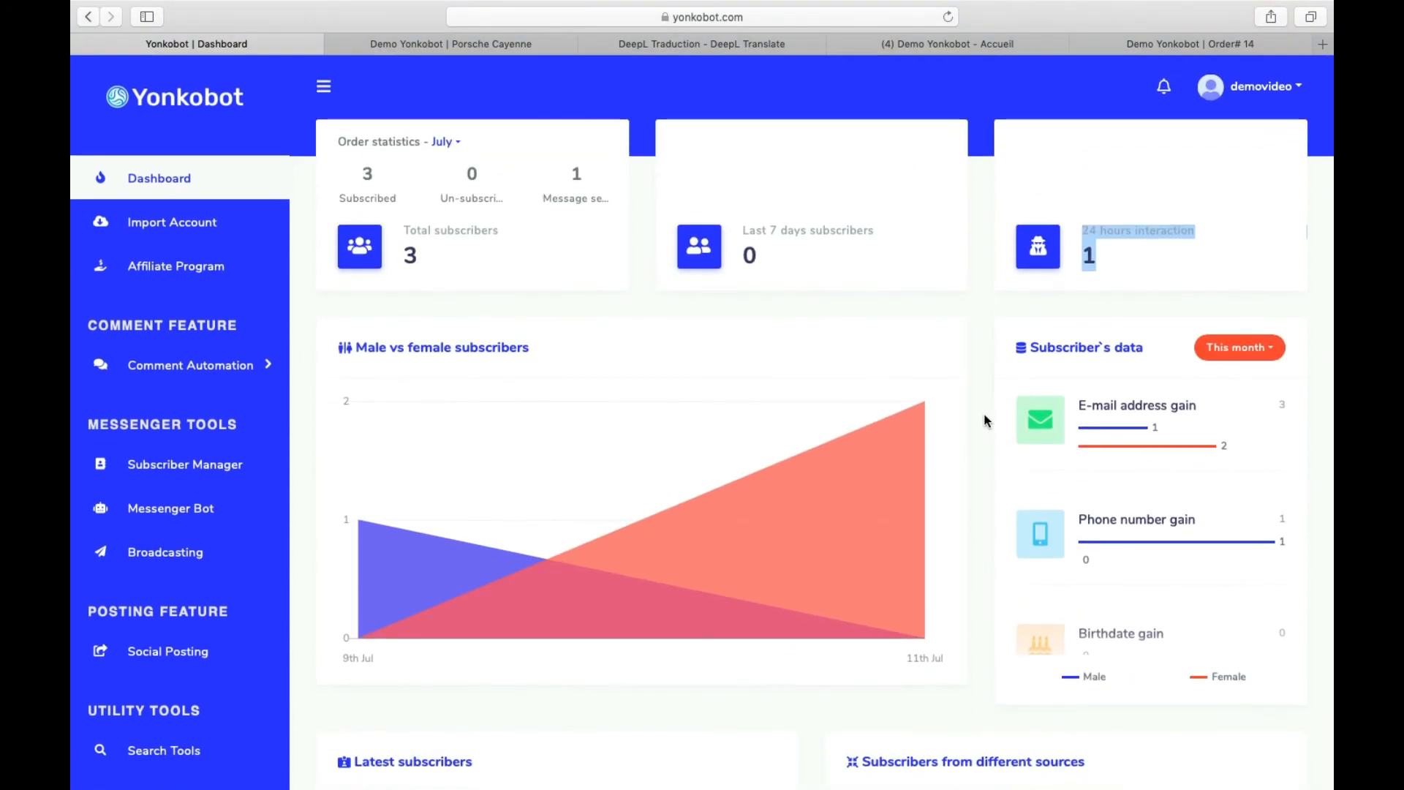